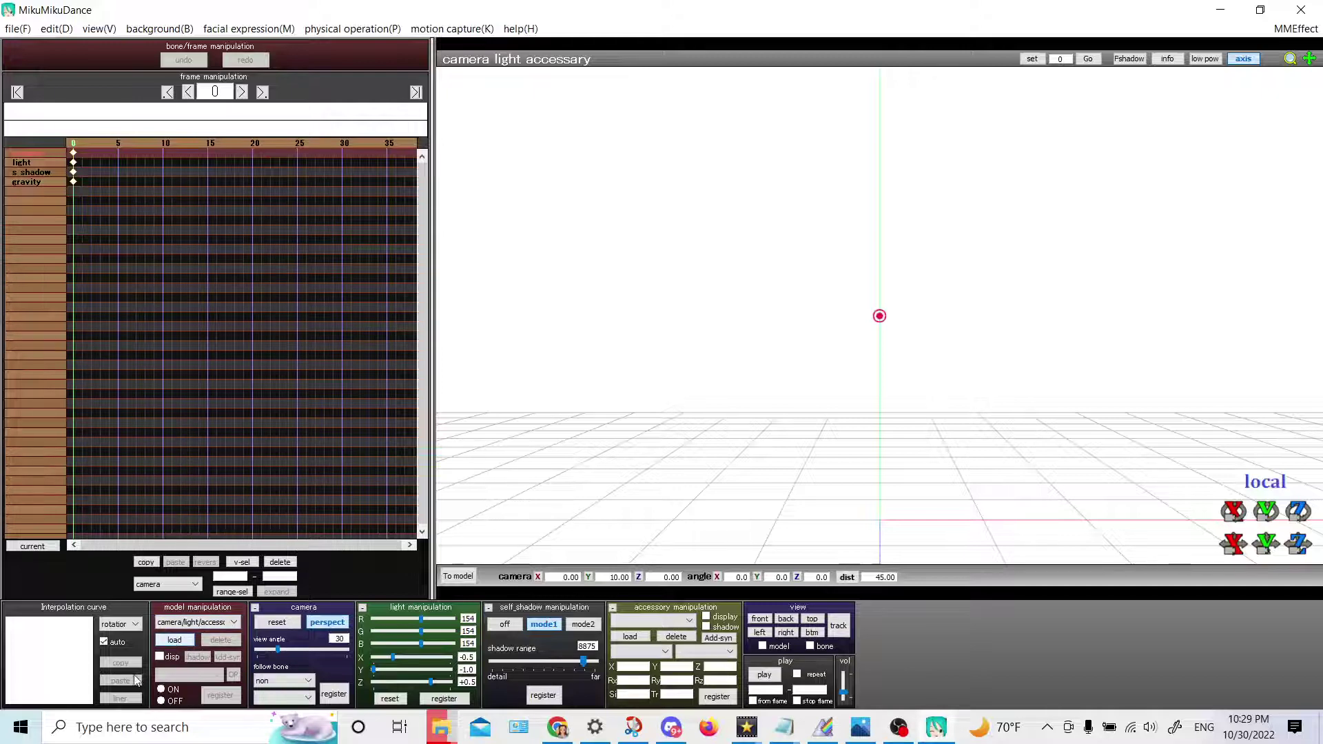
Load the Halloween stage model はろうぃんすてーじ.pmx from the Hello Inn folder and accept its model information
click(187, 642)
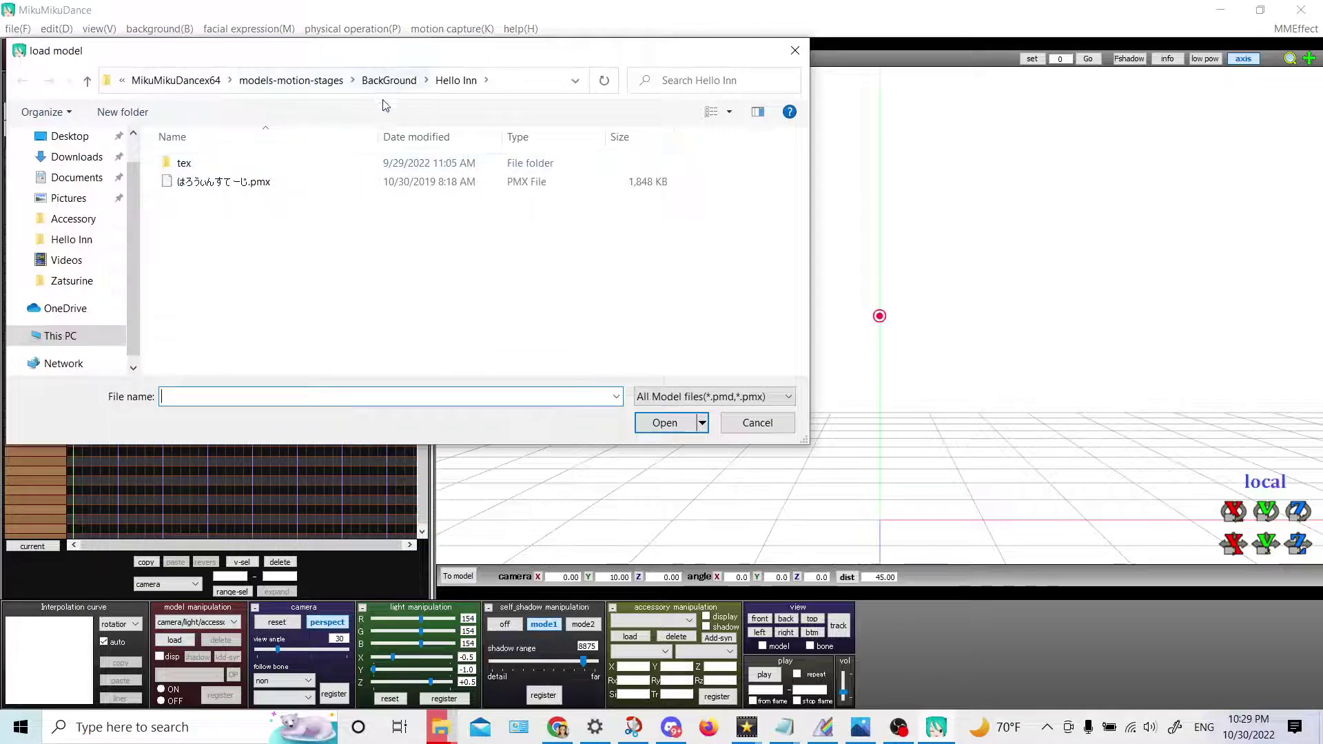
double_click(293, 185)
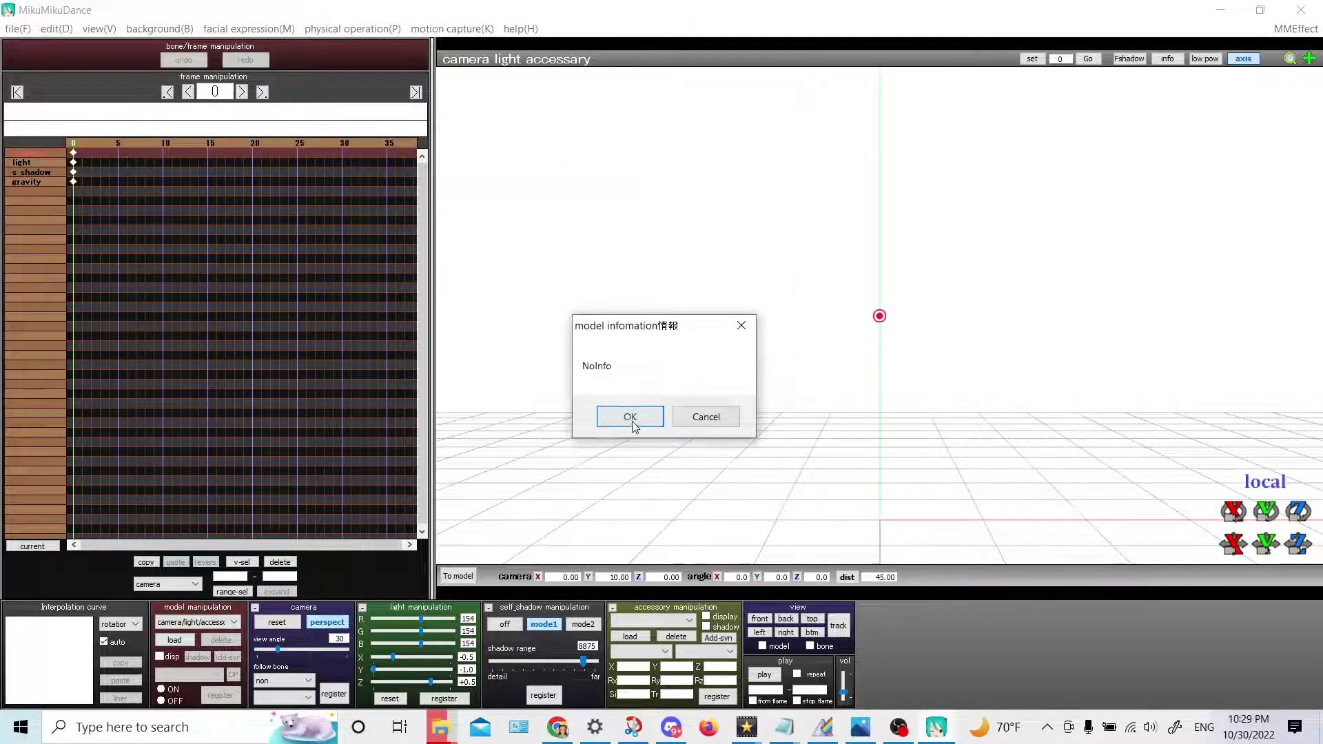
click(631, 417)
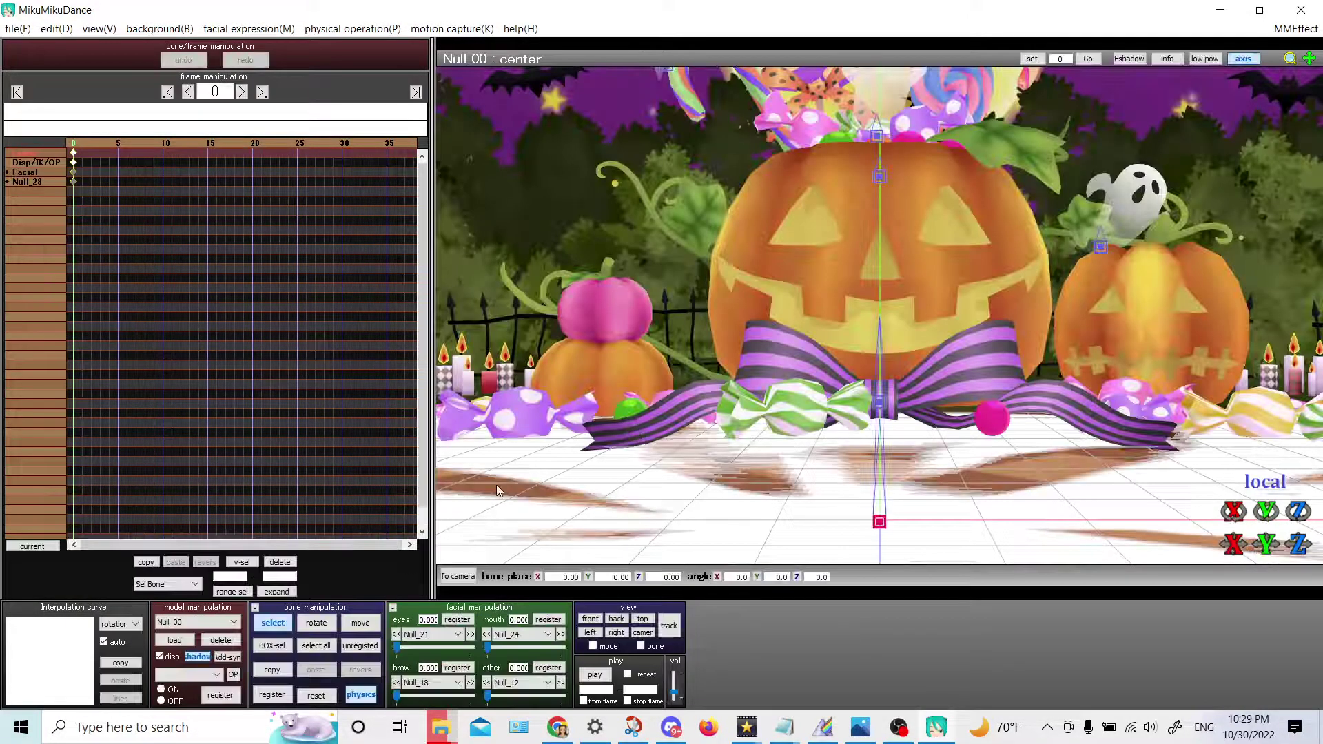
Turn off the display of the coordinate axis and the ground shadow
click(104, 30)
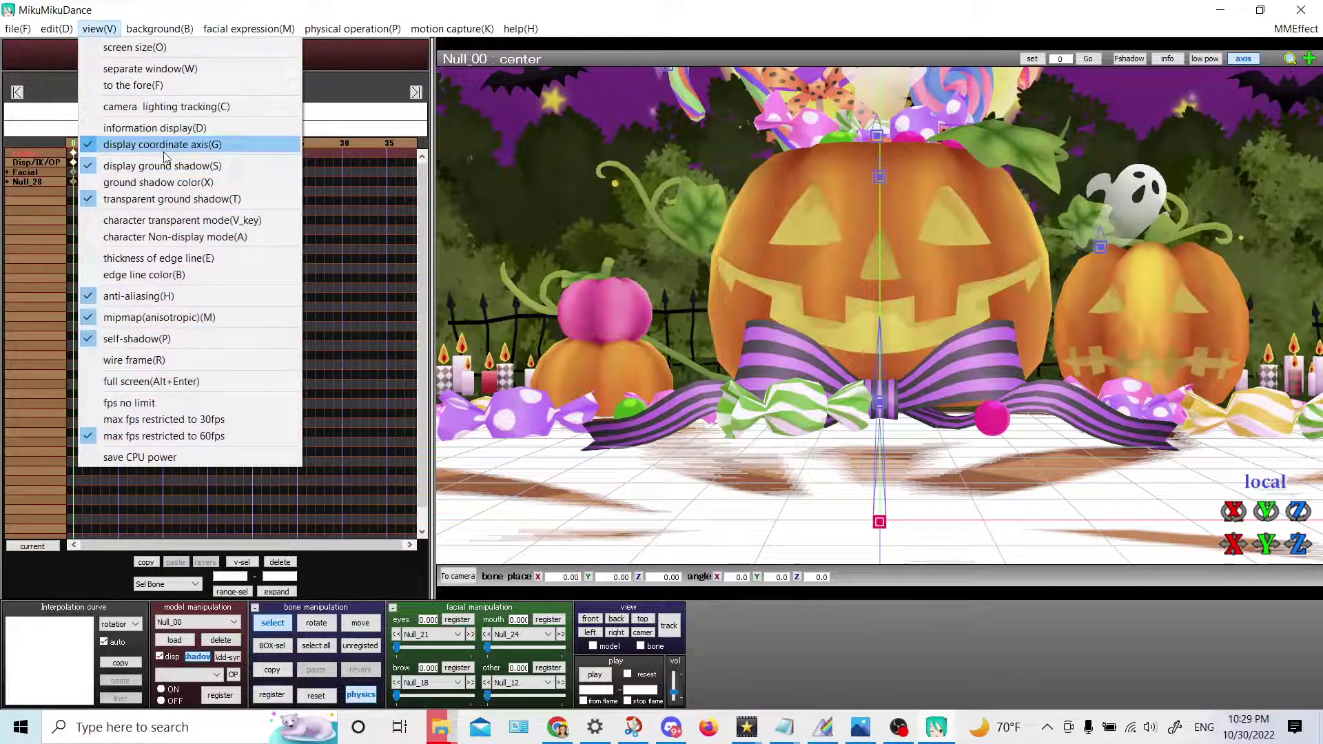
click(114, 140)
click(107, 31)
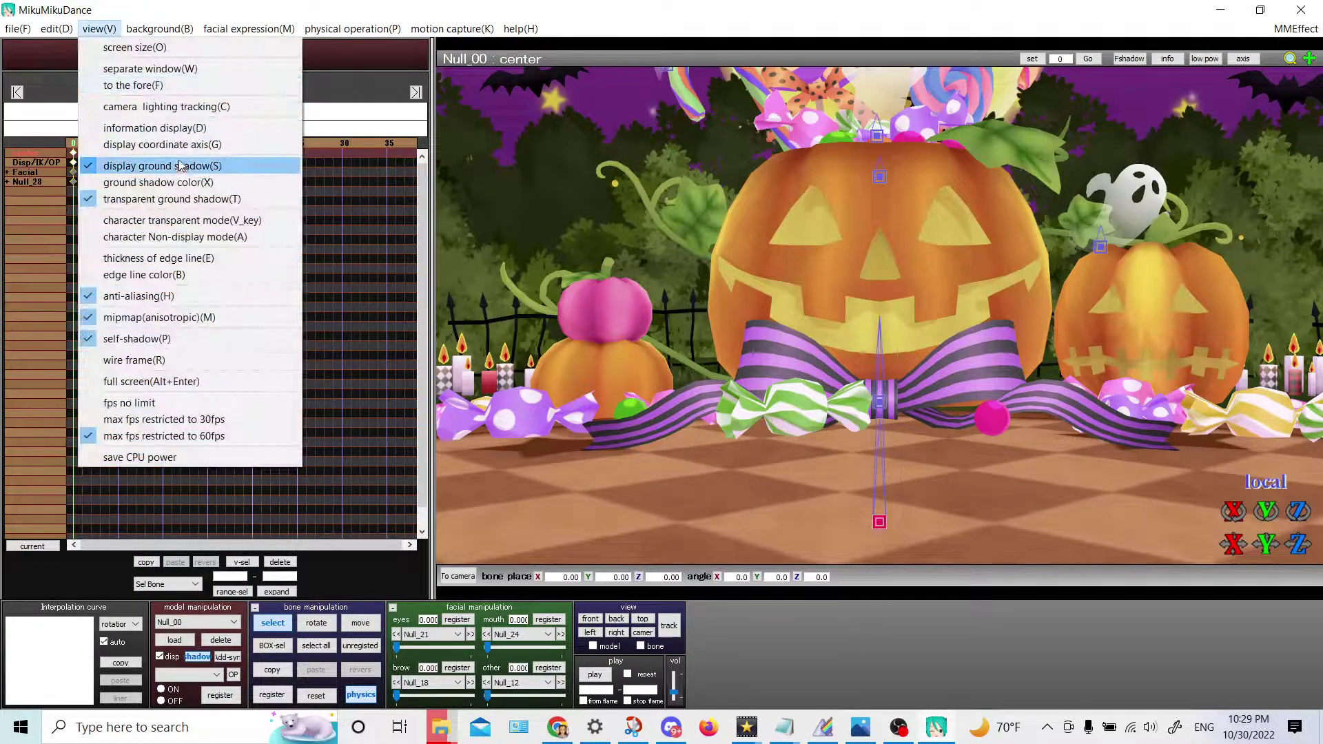
click(138, 168)
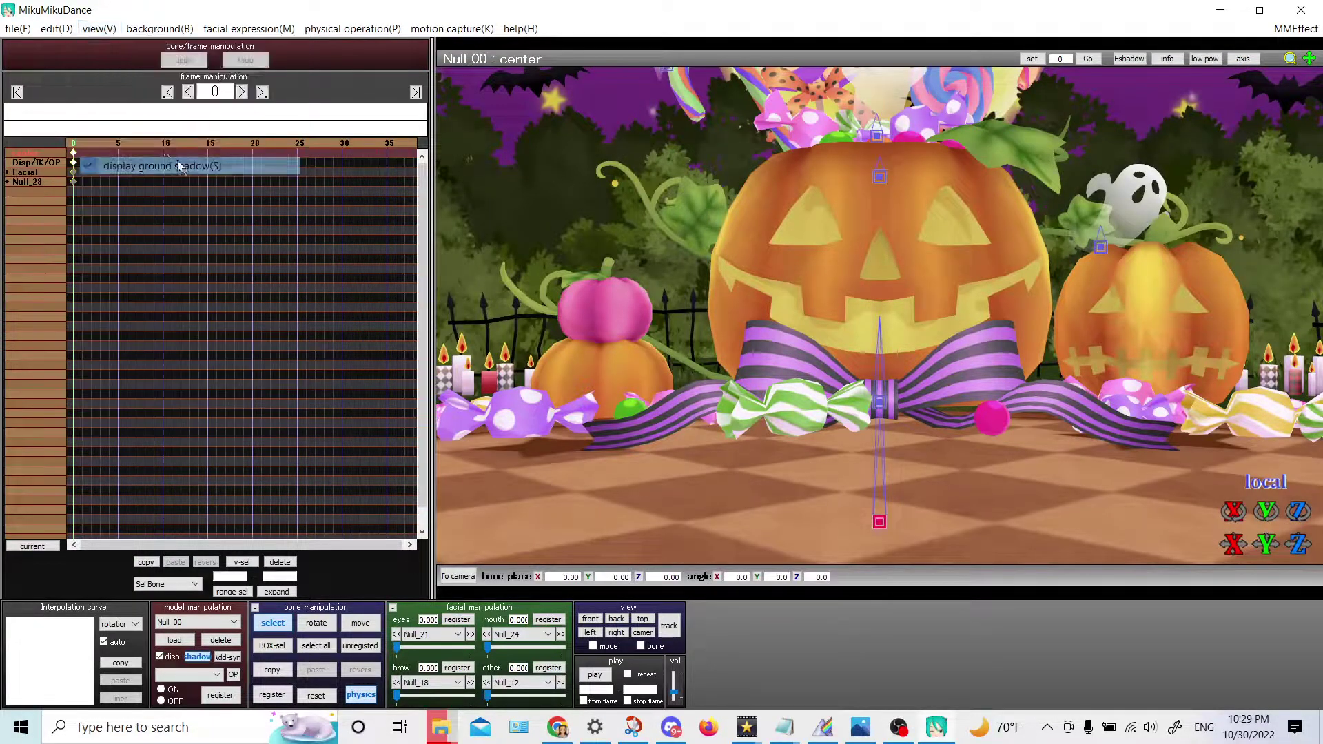
Load the character model Zatsurine.pmx from the Zatsurine folder and accept its model information
click(175, 642)
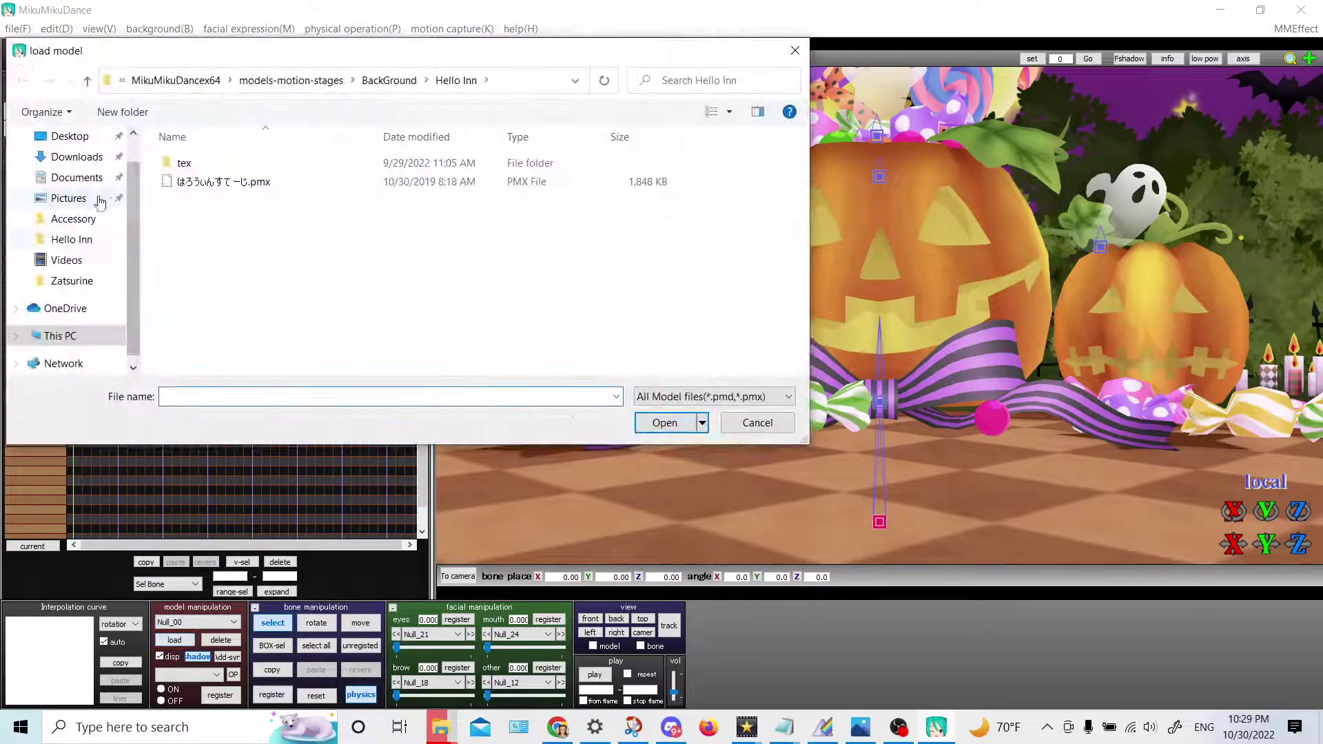
click(73, 281)
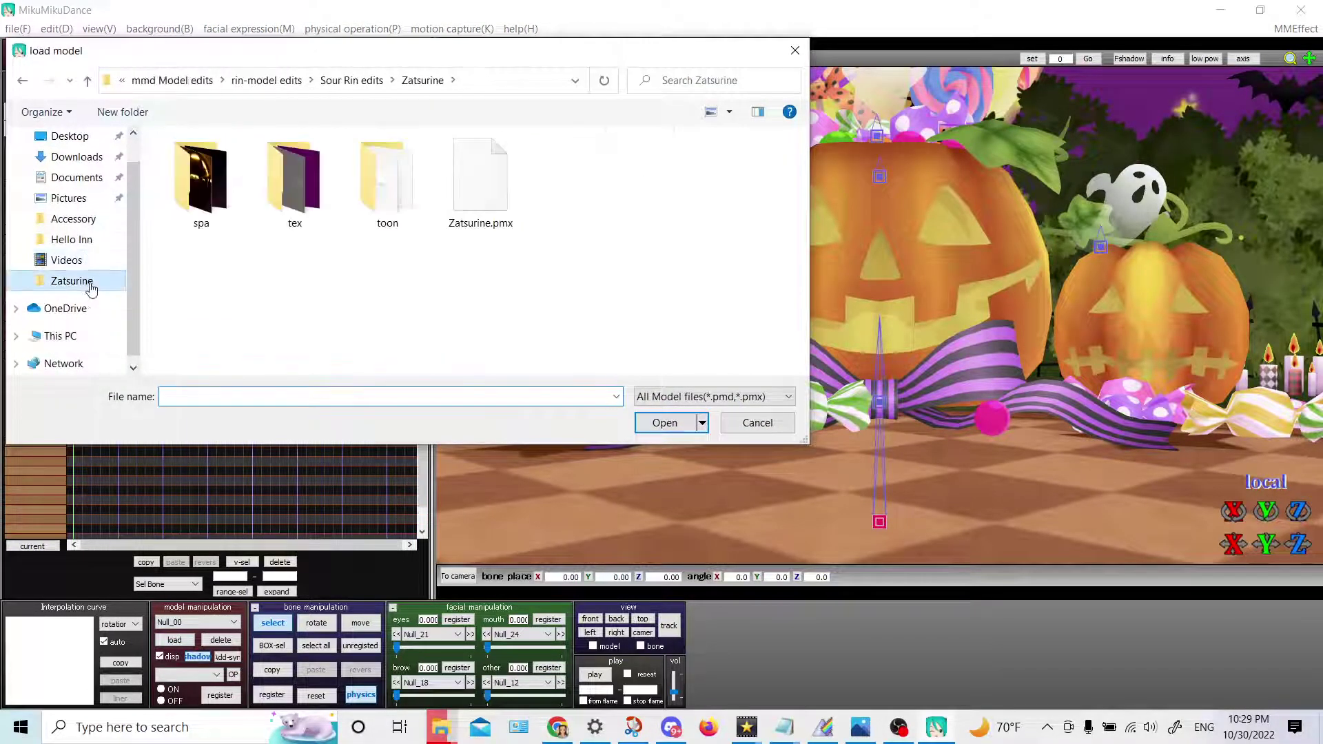
double_click(497, 195)
click(716, 548)
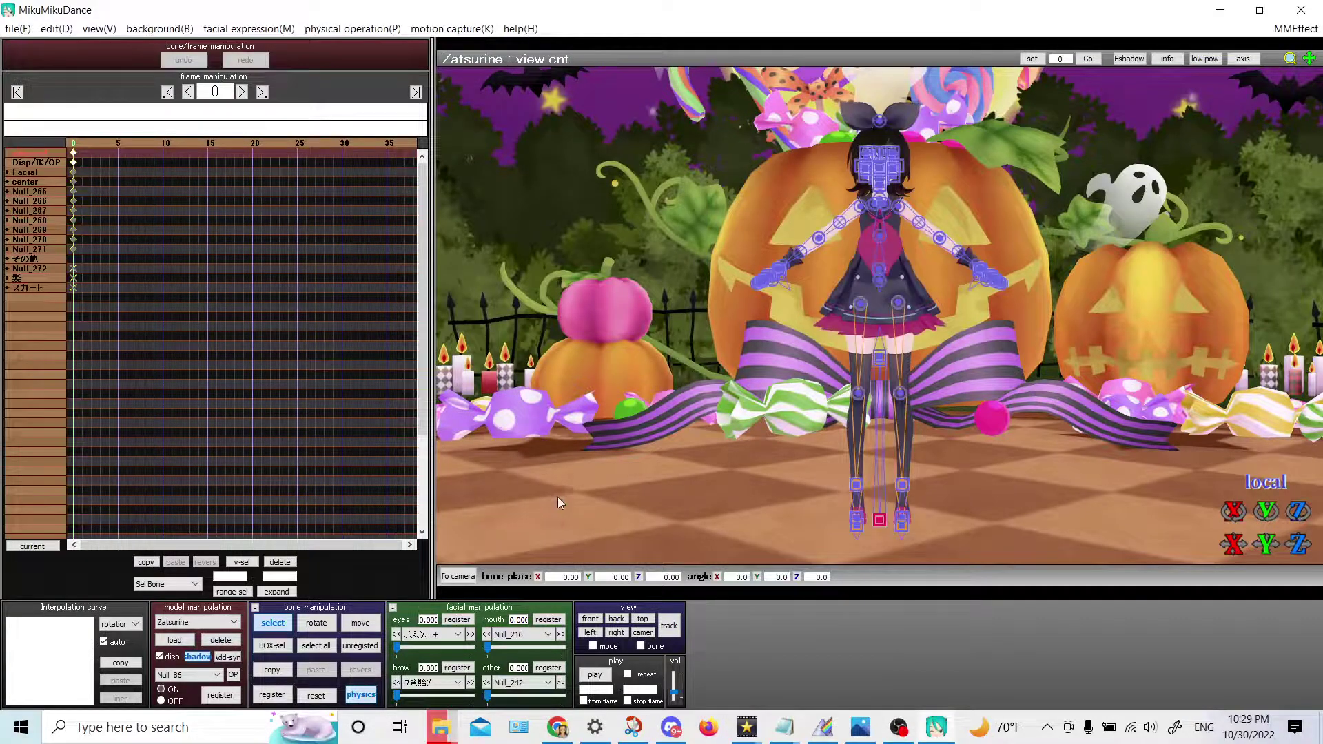
Load the KiraKira controller model Controller_0.pmd from the MikuMikuDancex64 Effects folder KiraKira_coloursV2.2
click(174, 640)
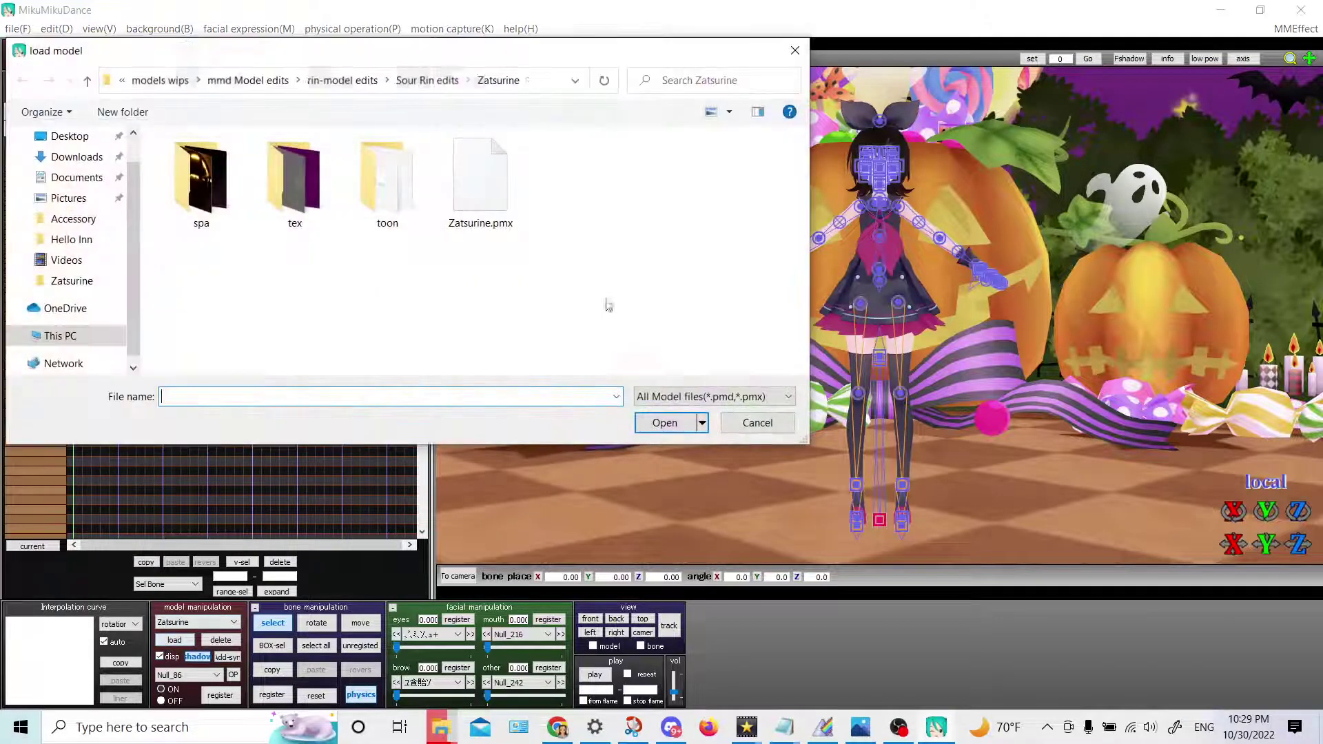
click(172, 80)
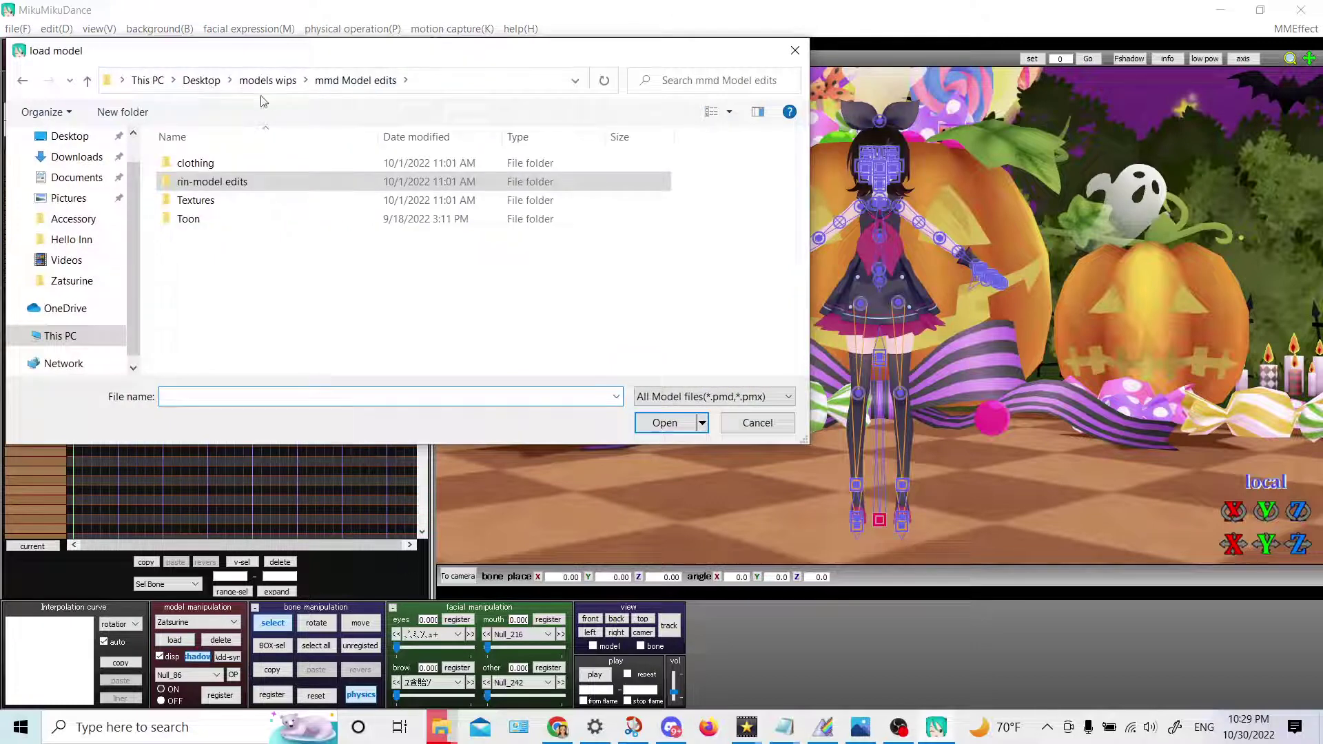
click(266, 85)
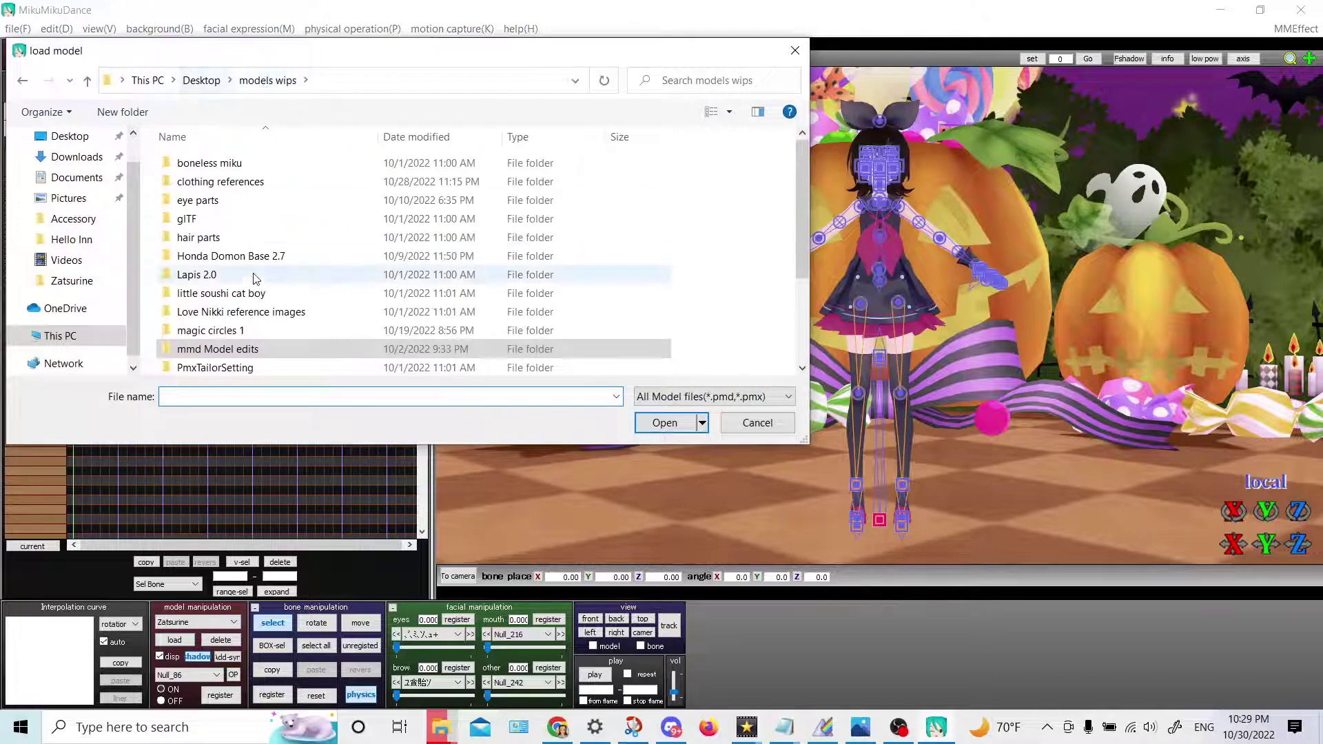
click(201, 80)
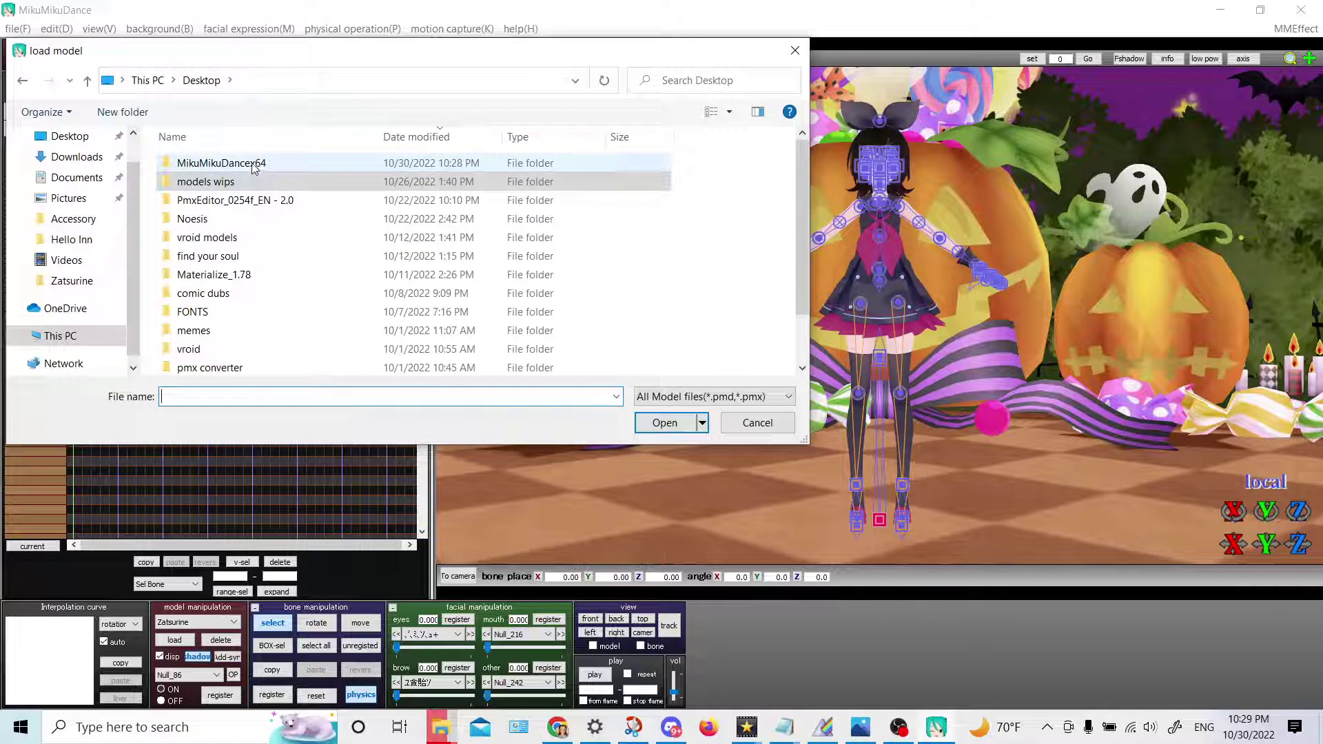
double_click(256, 163)
double_click(251, 181)
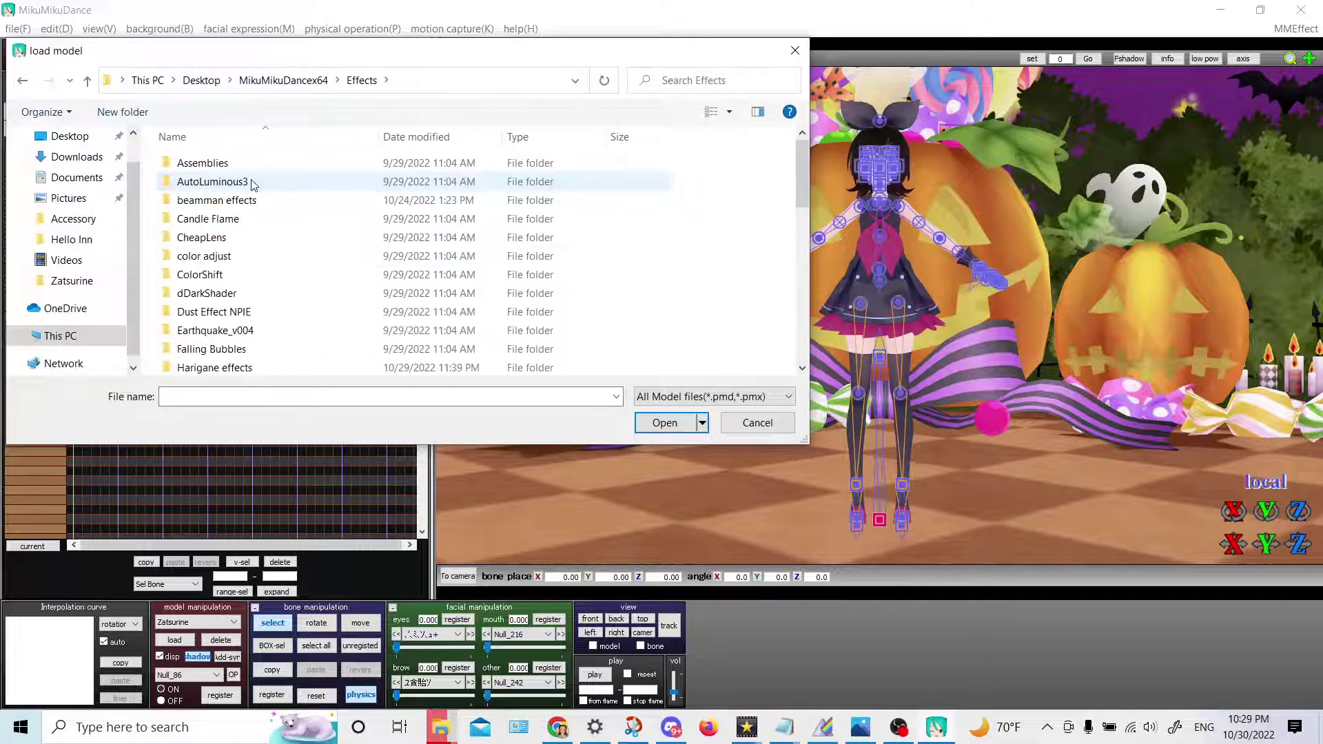
scroll(247, 272, down, 1)
scroll(247, 272, down, 4)
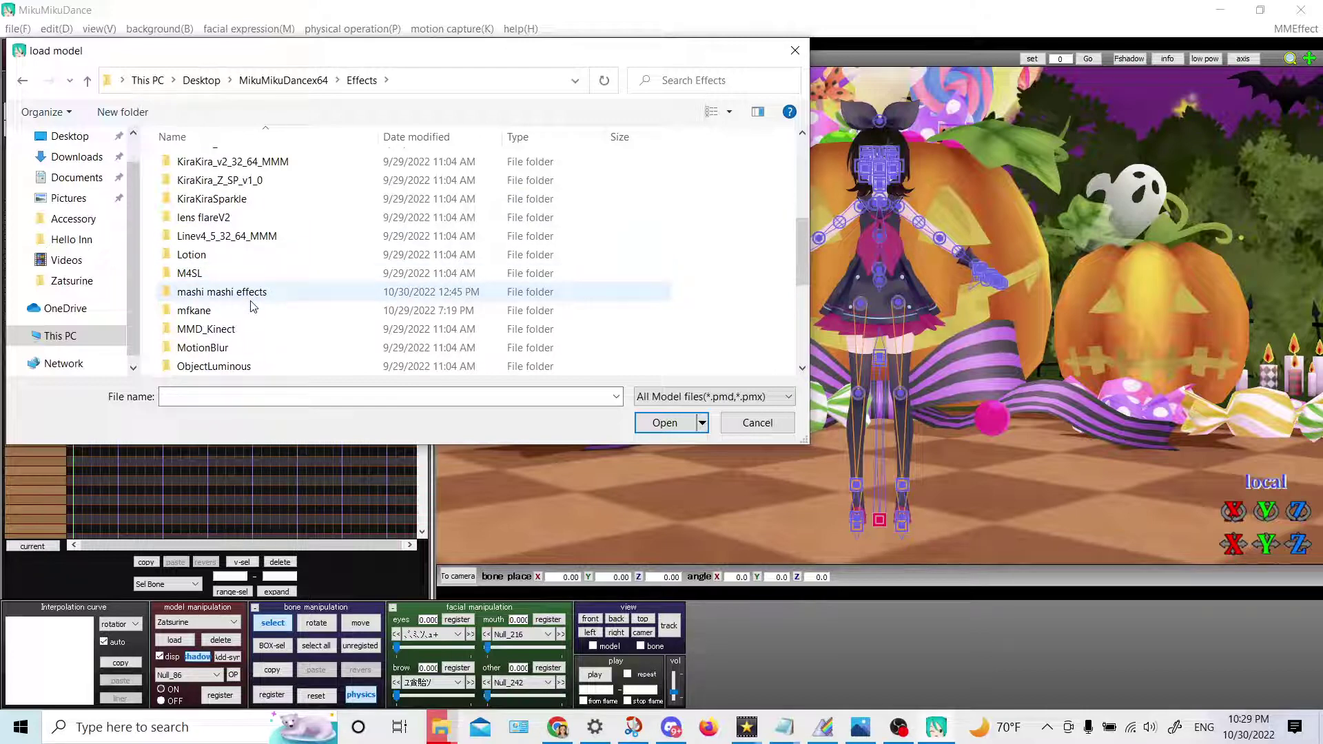
scroll(245, 173, up, 2)
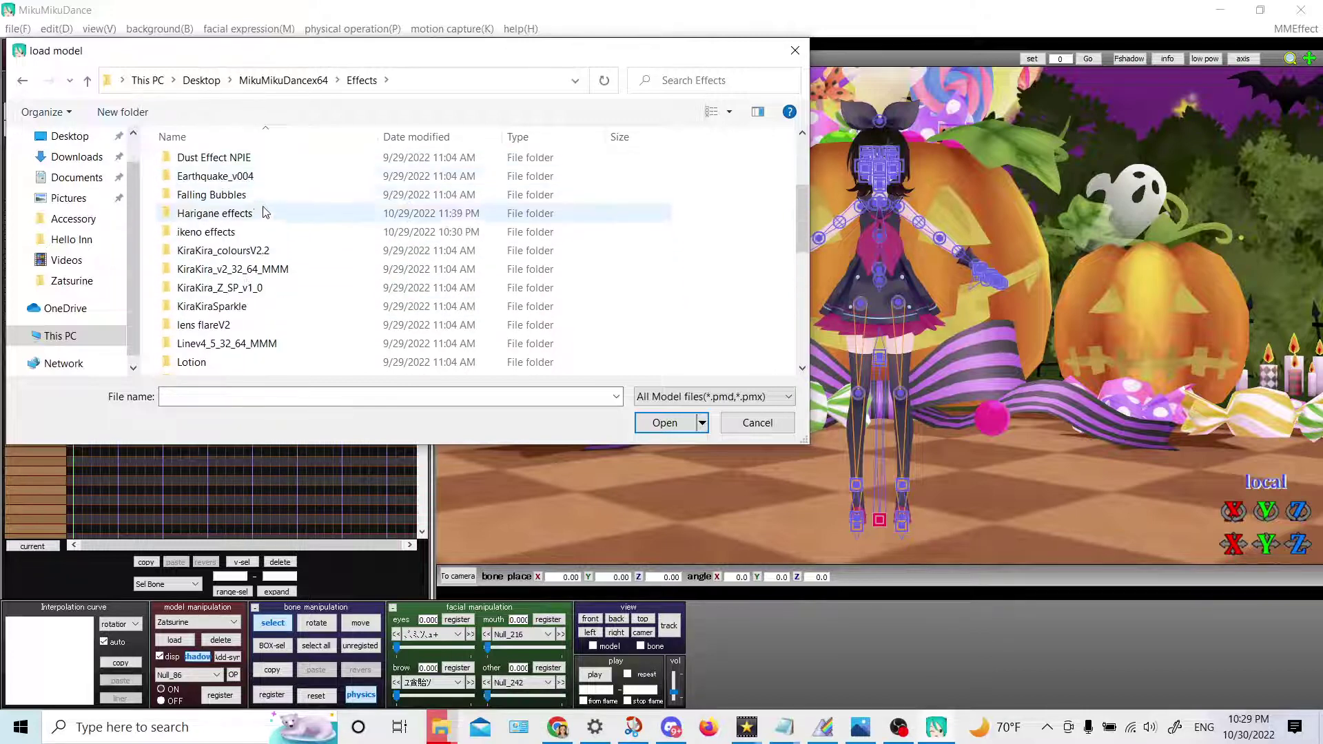
double_click(271, 253)
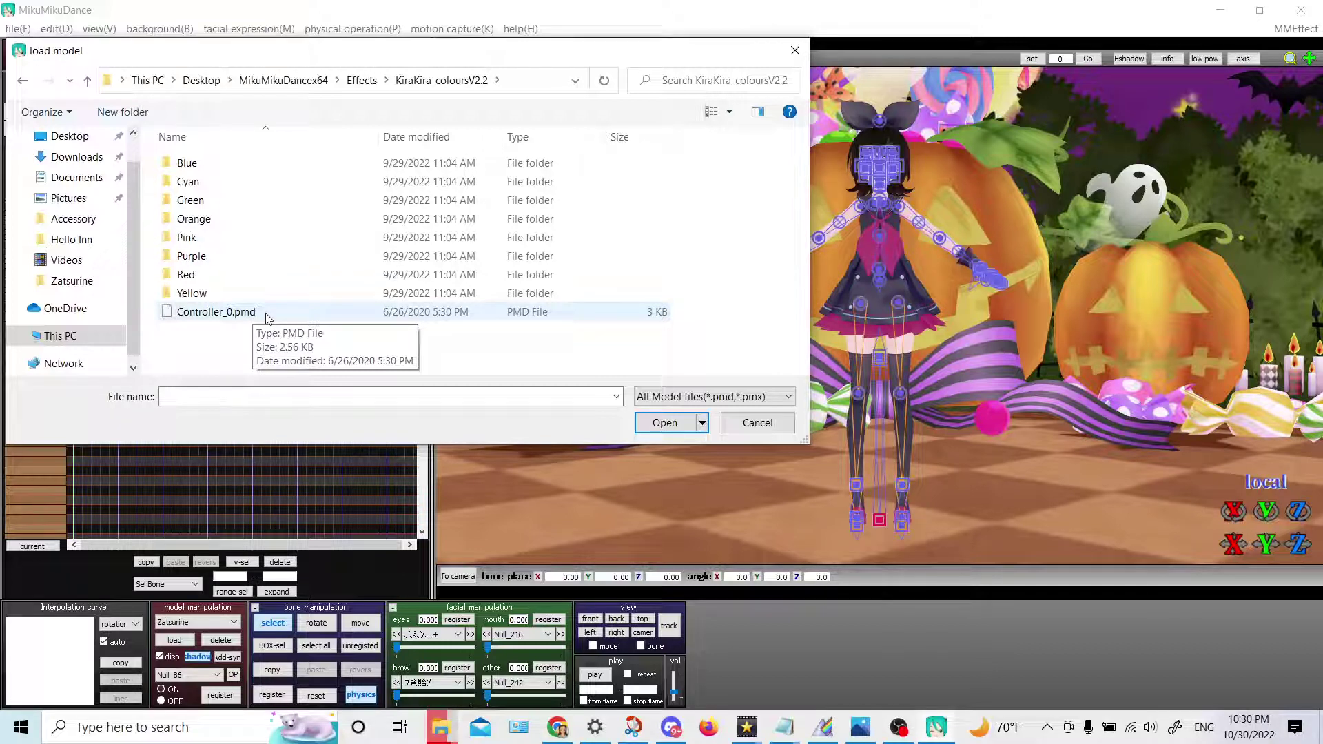
double_click(215, 312)
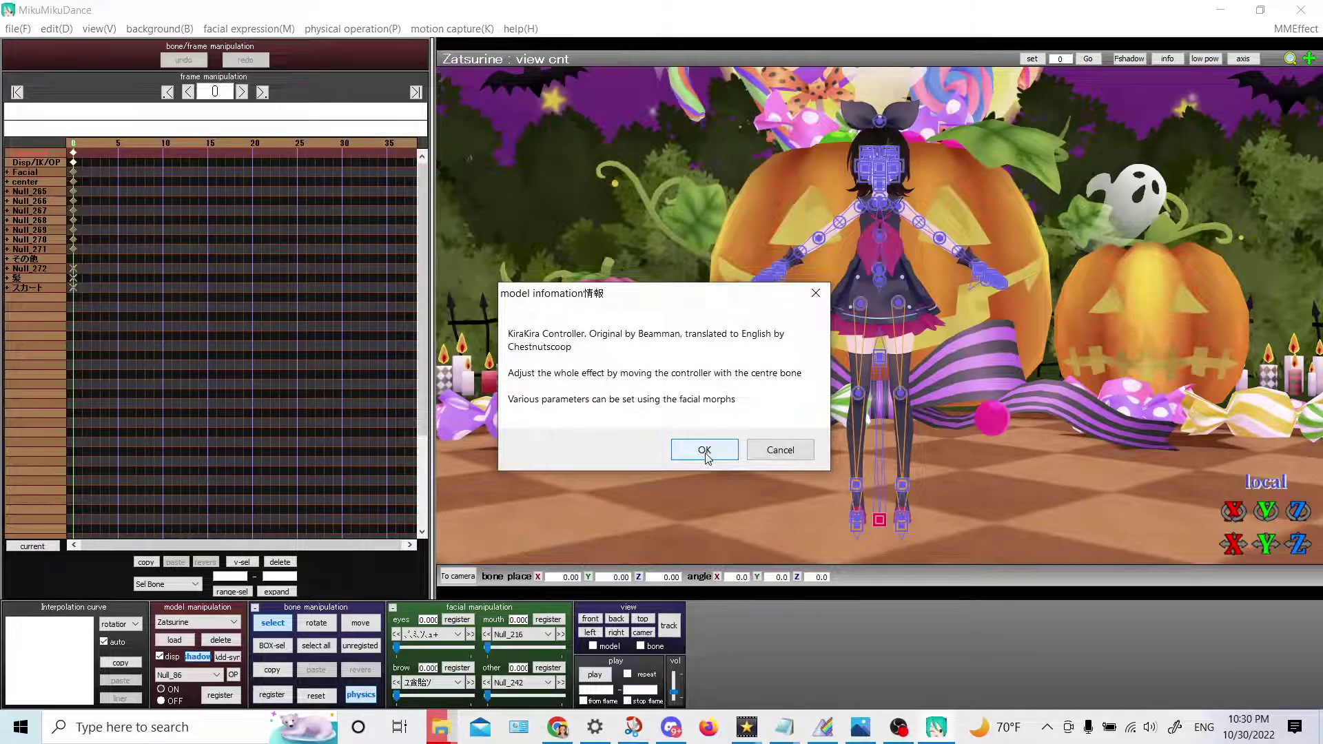
click(704, 452)
Switch to camera mode and load the accessory KiraKira_pink.x from the KiraKira_coloursV2.2 Pink folder
click(457, 577)
click(633, 640)
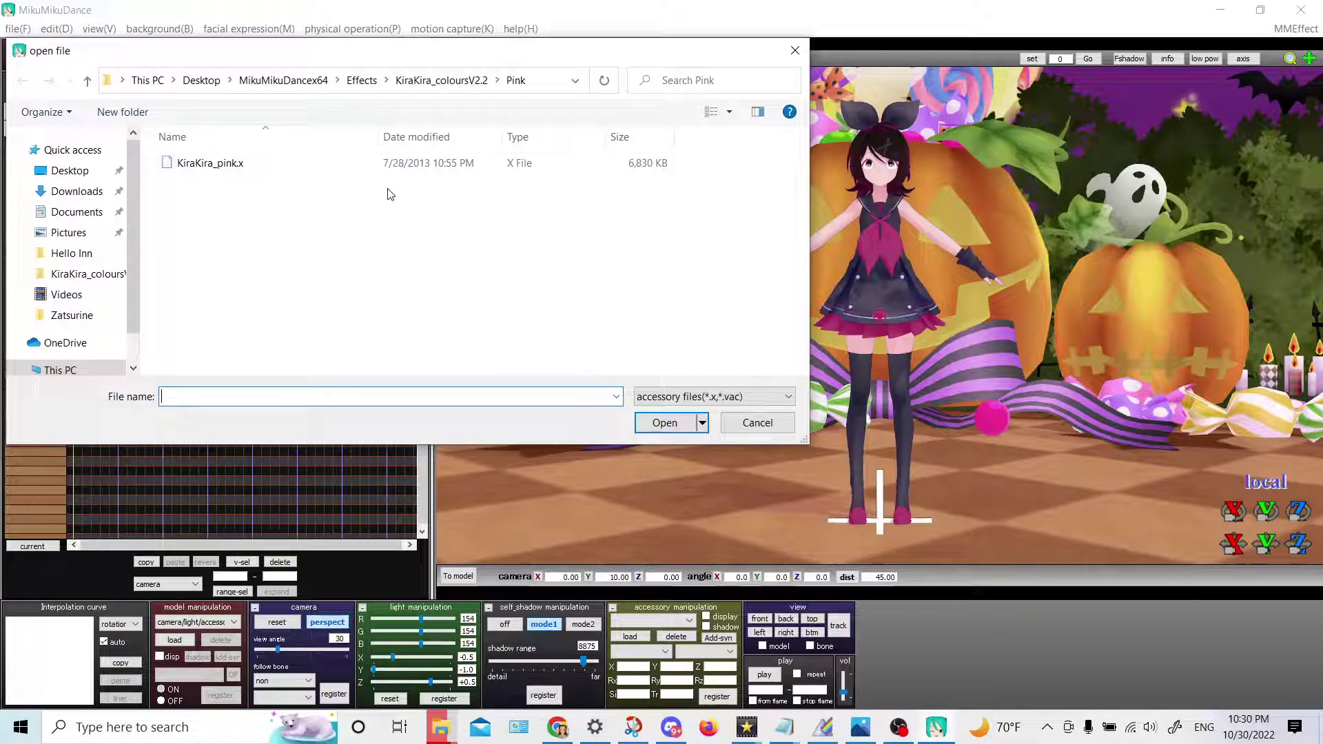
double_click(538, 164)
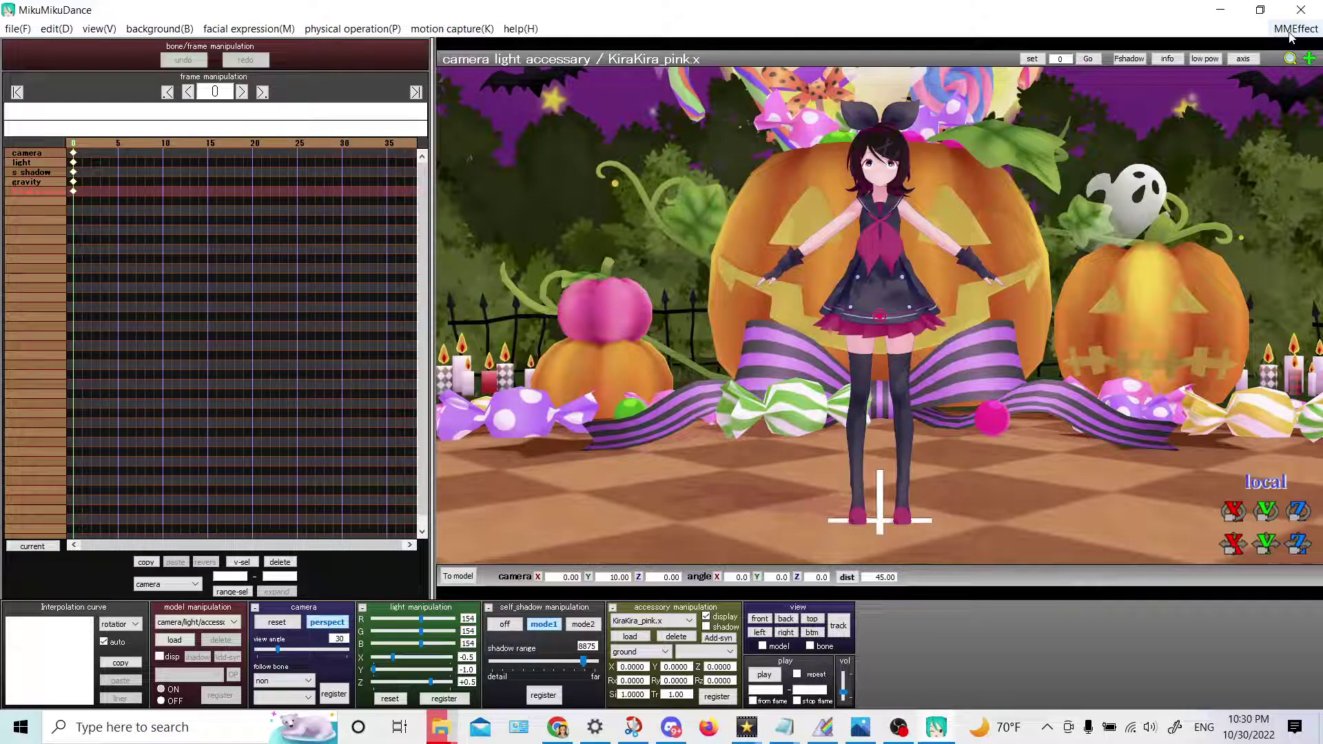
Set the accessory drawing order so that accessories over the 0th, including KiraKira_pink.x, are drawn after models
click(100, 29)
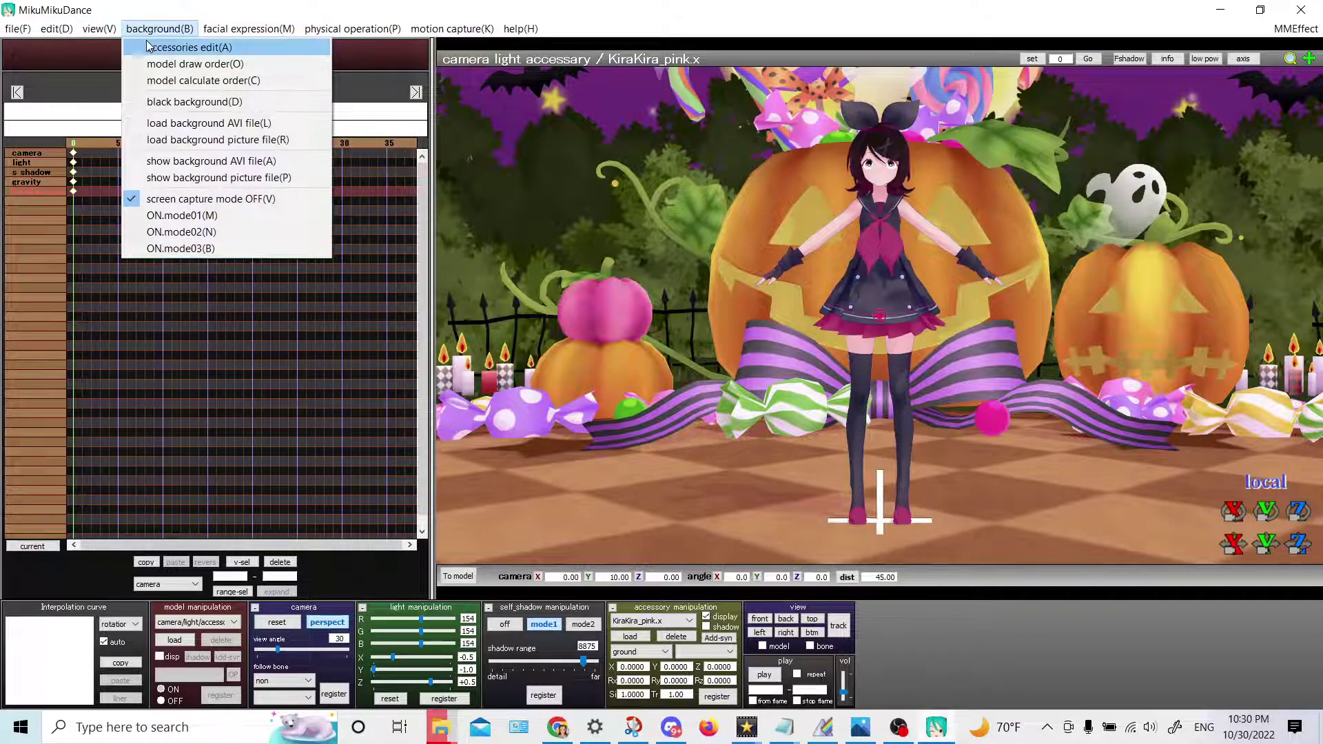
click(156, 47)
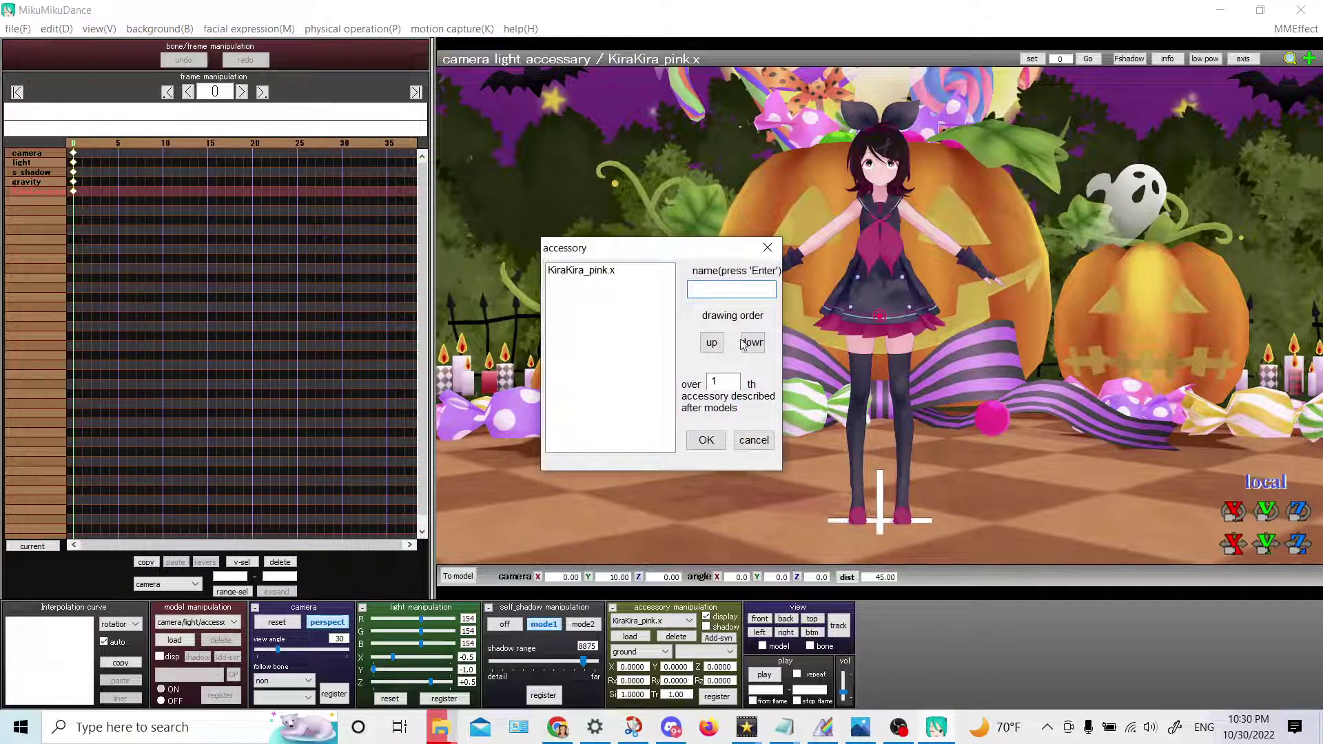
click(672, 409)
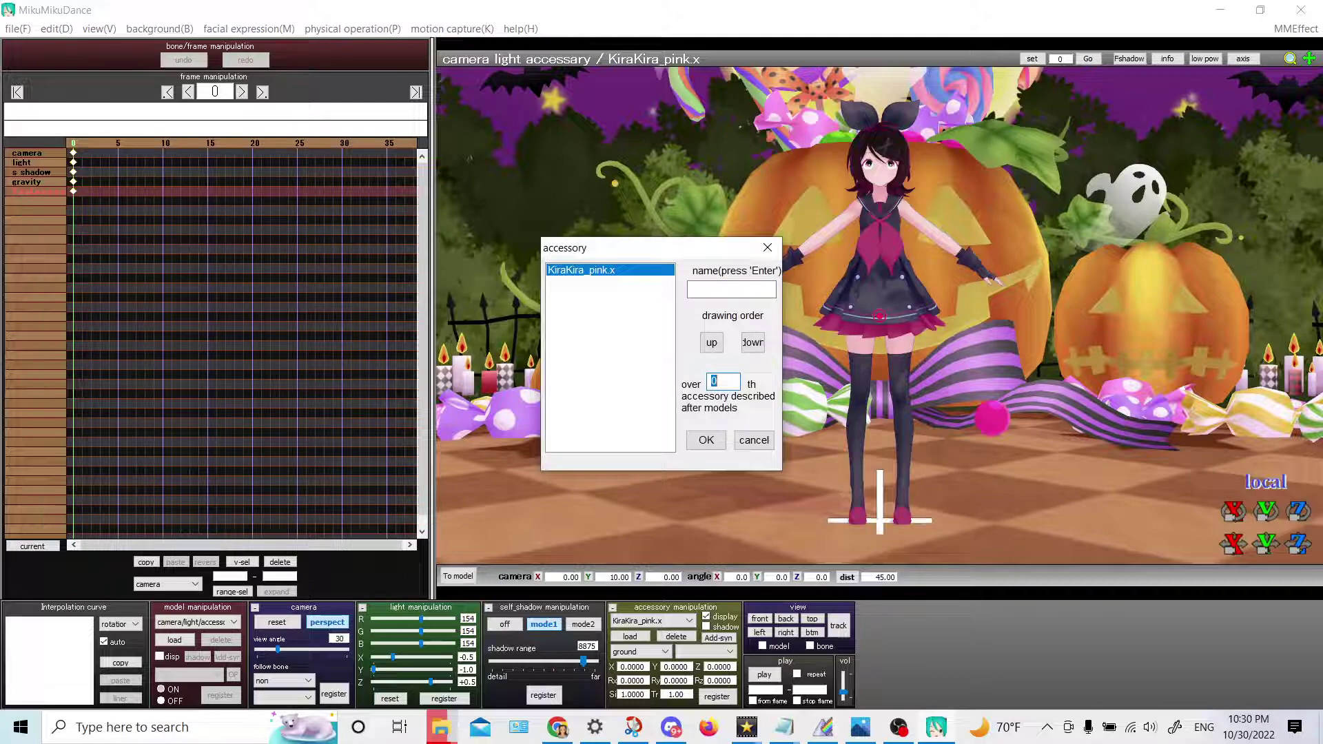
click(703, 440)
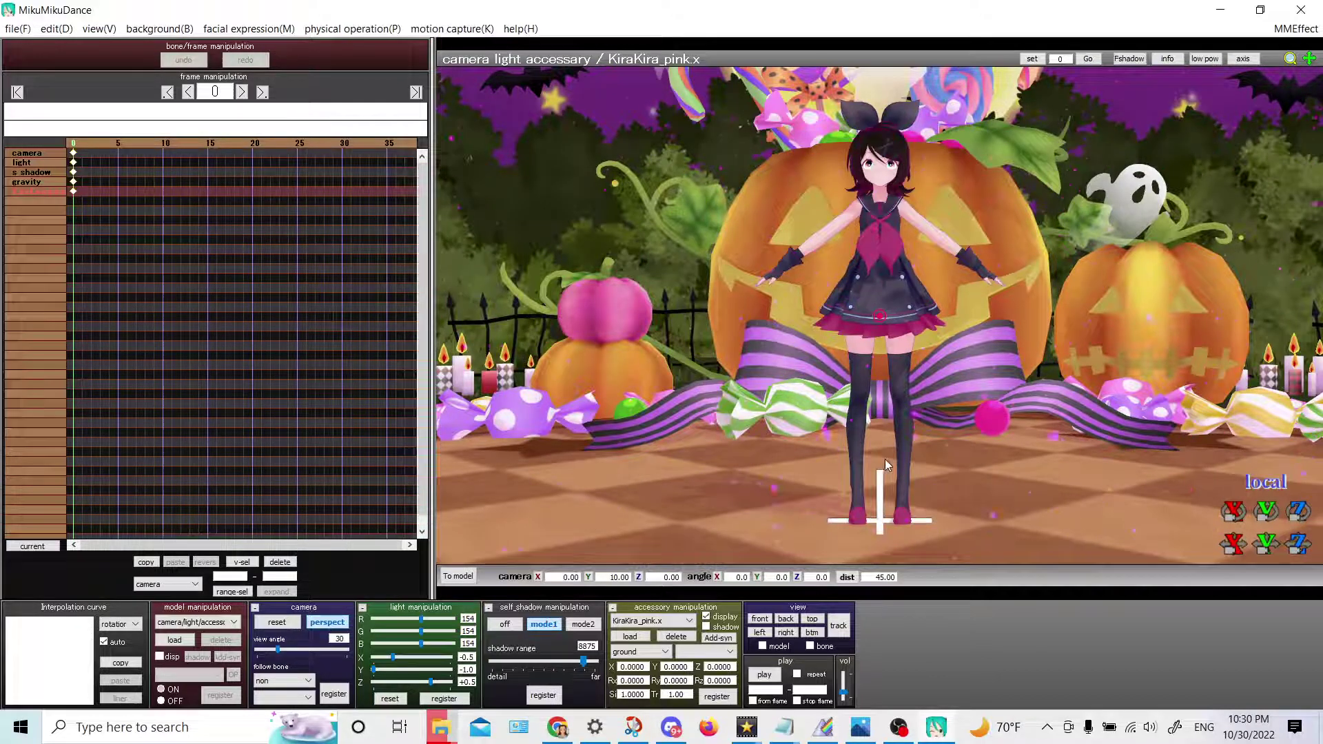
Review the accessory drawing order settings for KiraKira_pink.x and close them
click(155, 29)
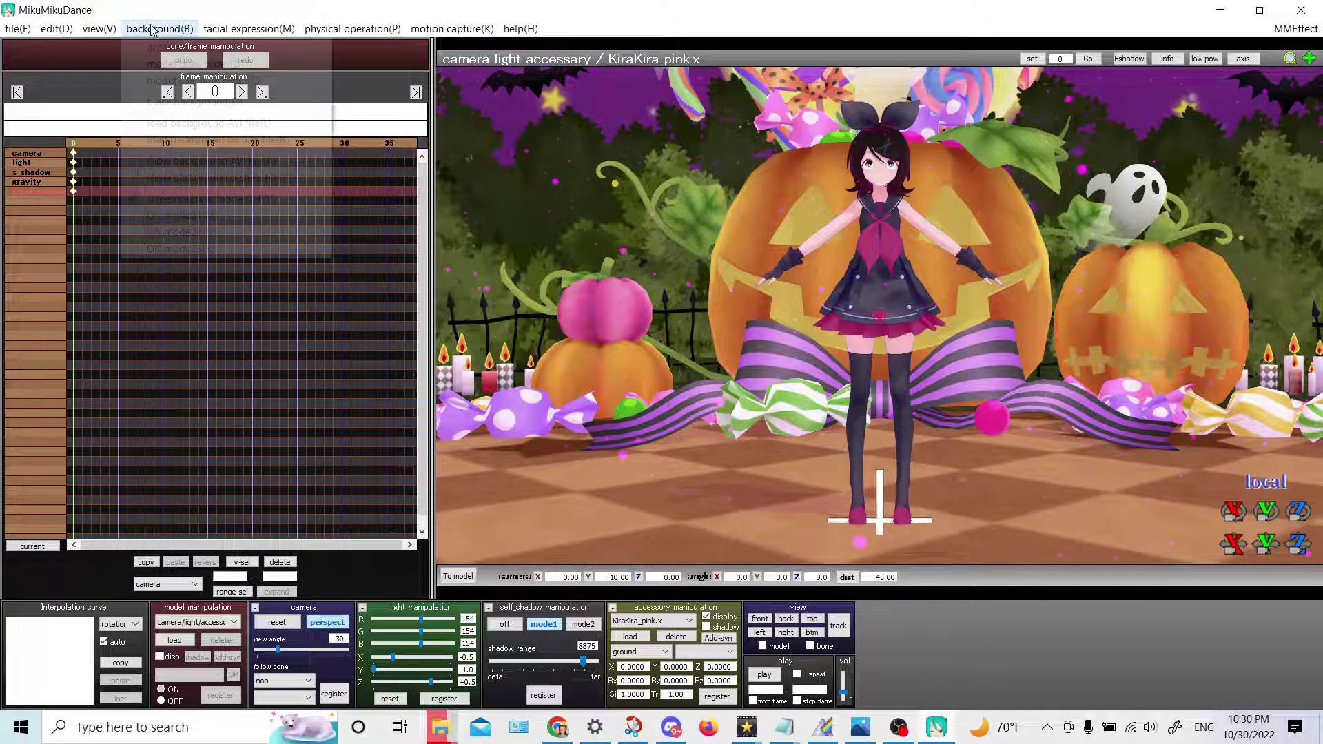
click(163, 52)
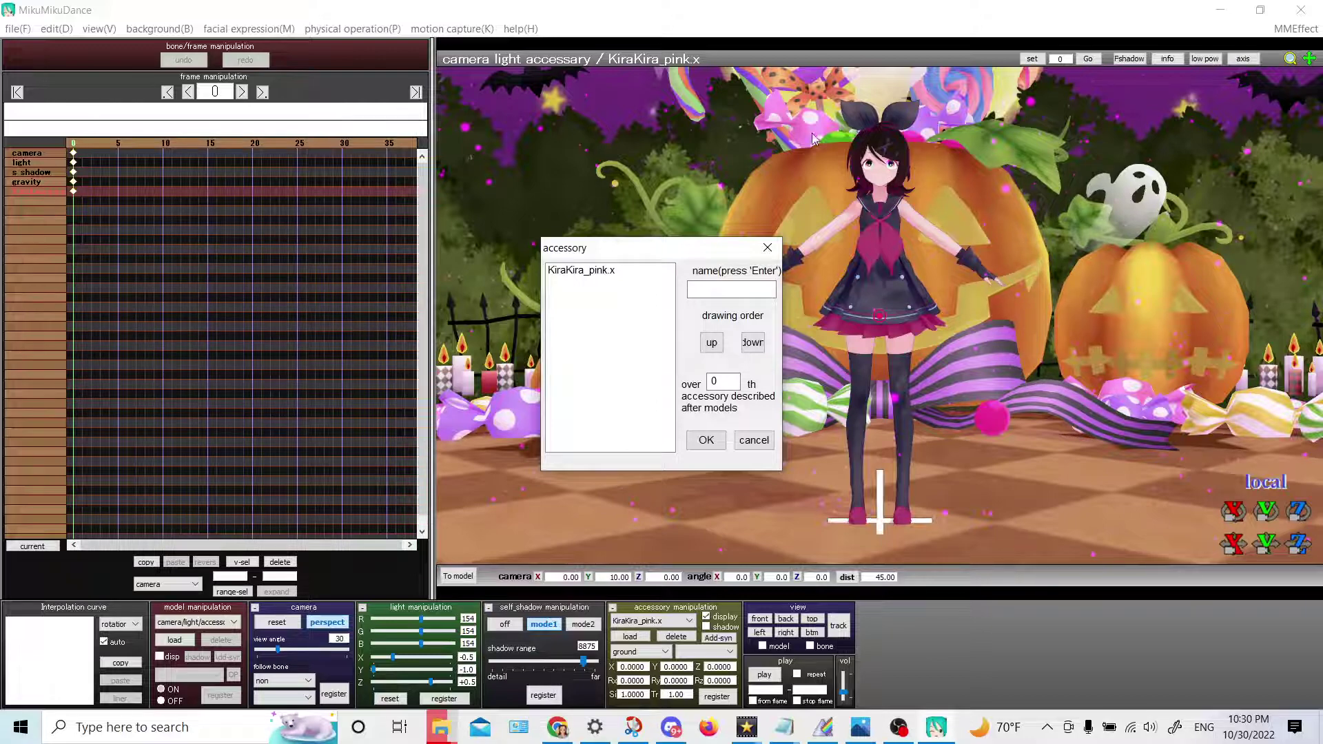
click(706, 440)
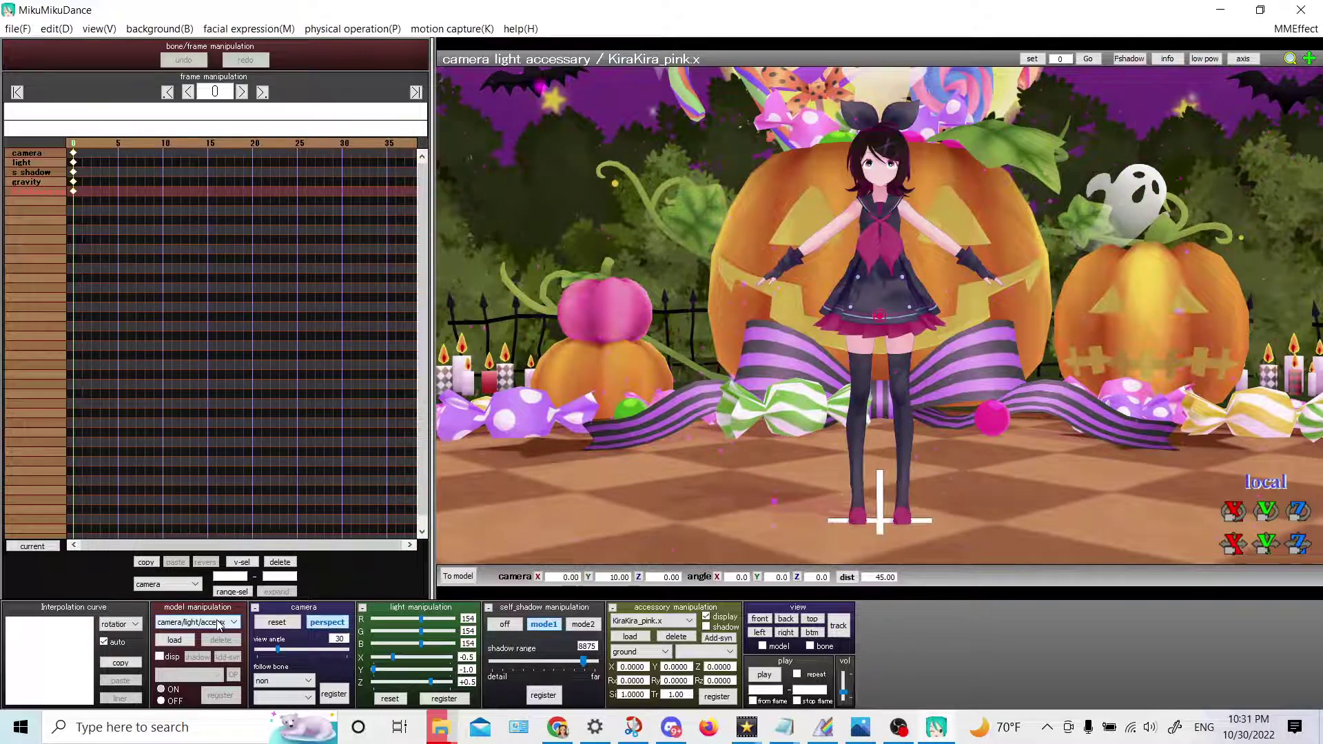
Raise the KiraKira Controller's speed regulation morph to about 0.95 and register it at frame 0
click(194, 624)
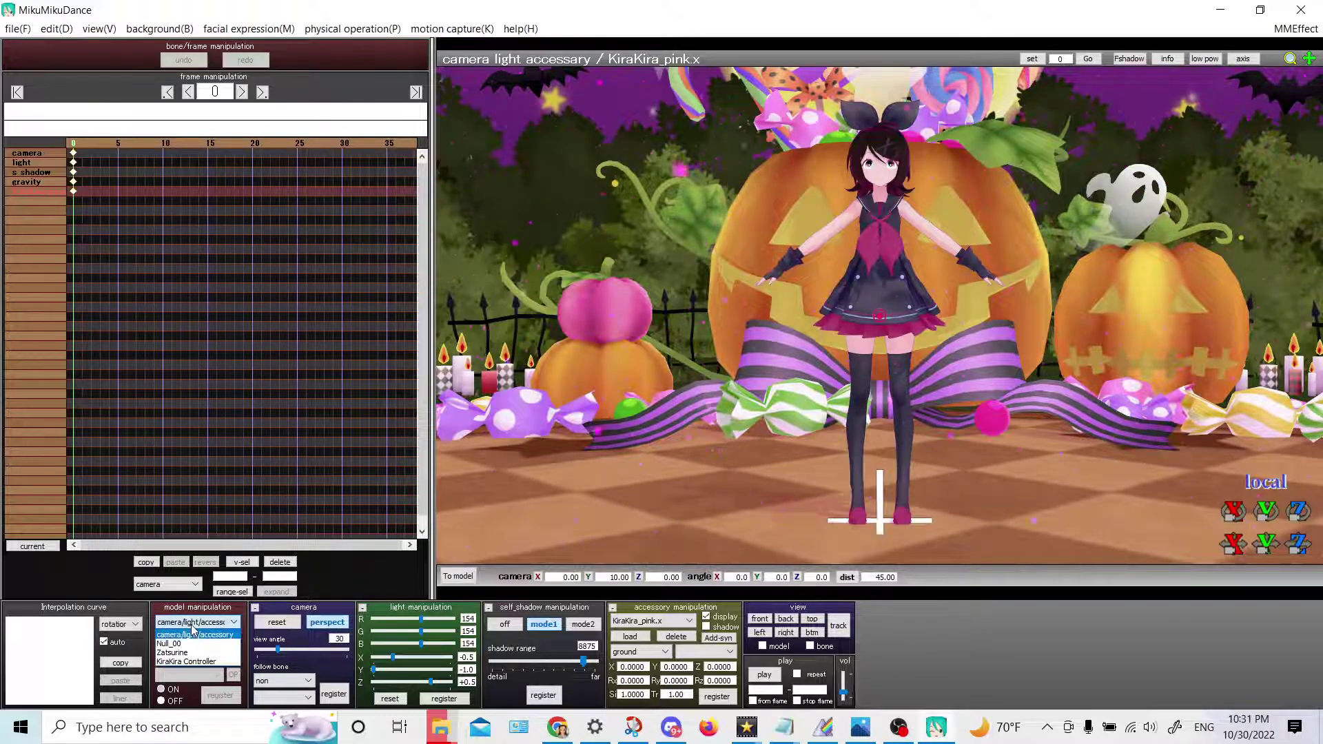
click(198, 663)
drag(398, 702, 470, 708)
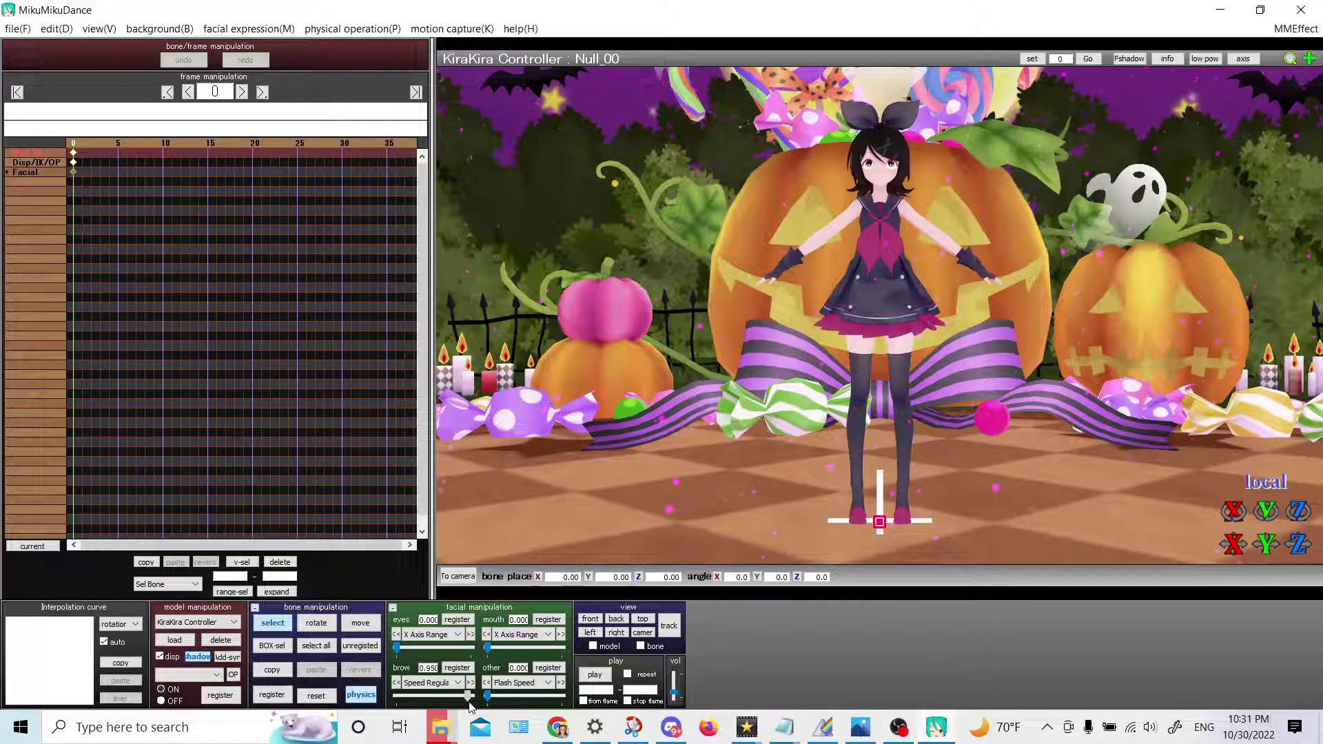
click(458, 668)
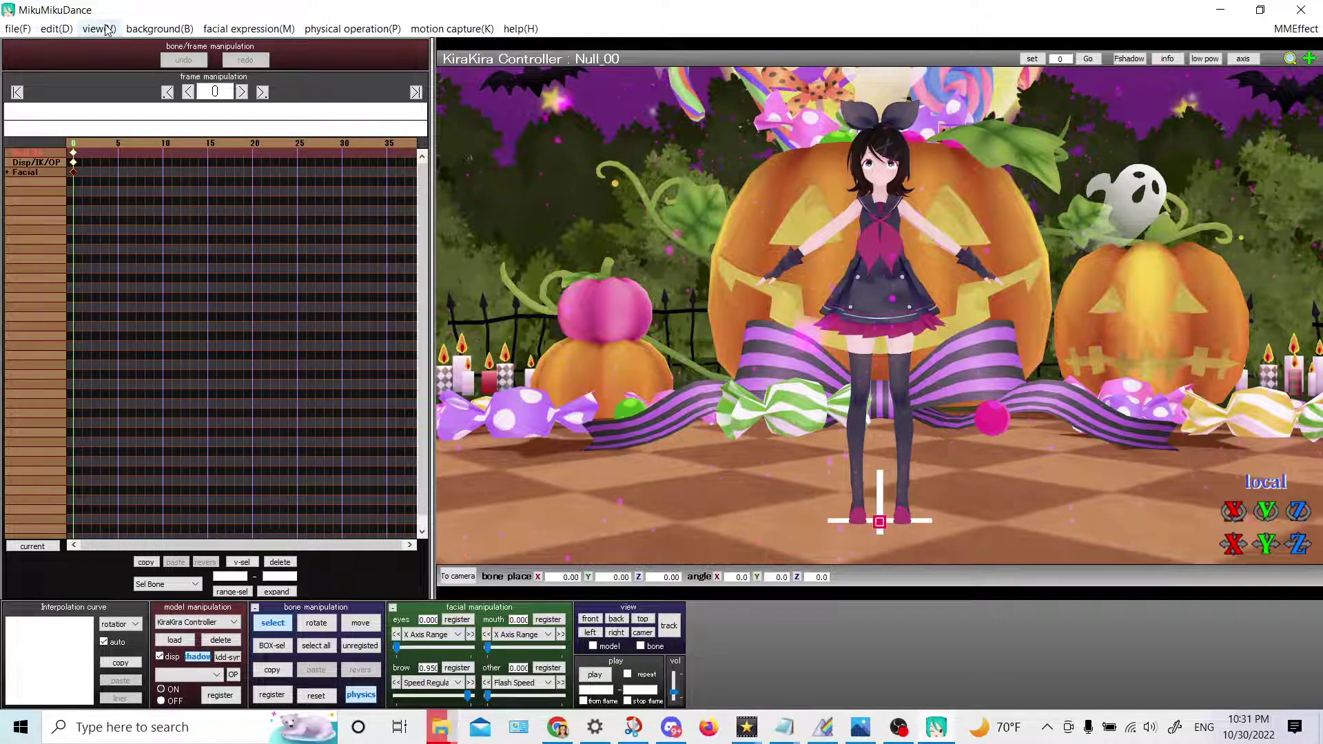
Switch to camera mode and load the accessory AutoLuminous.x from the AutoLuminous3 folder in Effects
click(458, 577)
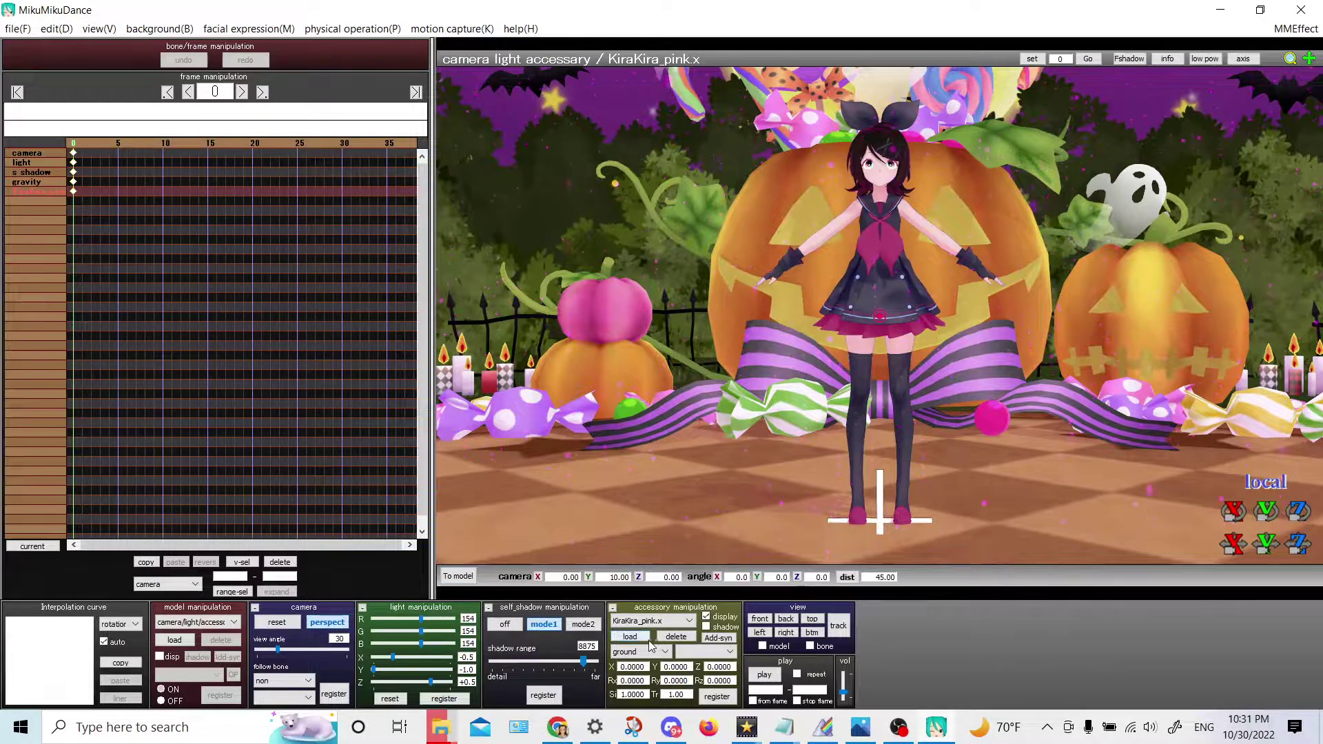
click(642, 635)
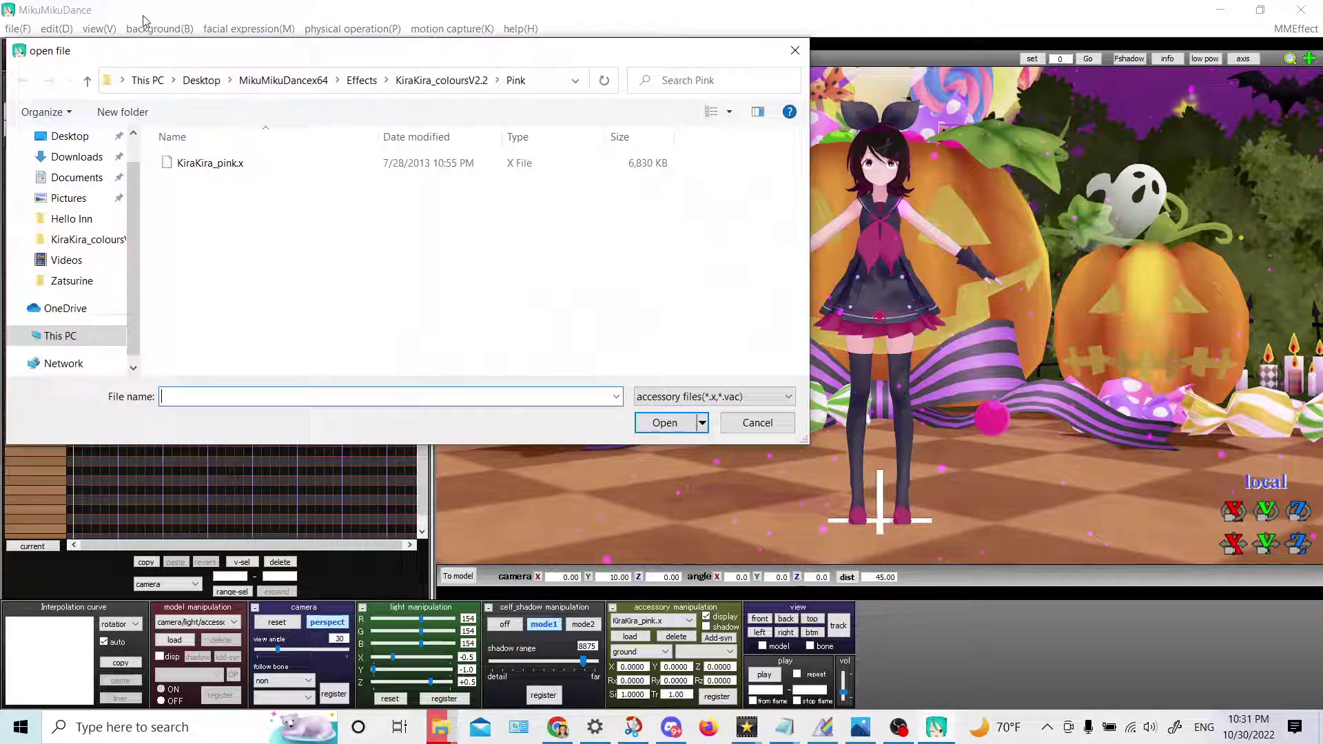
click(361, 80)
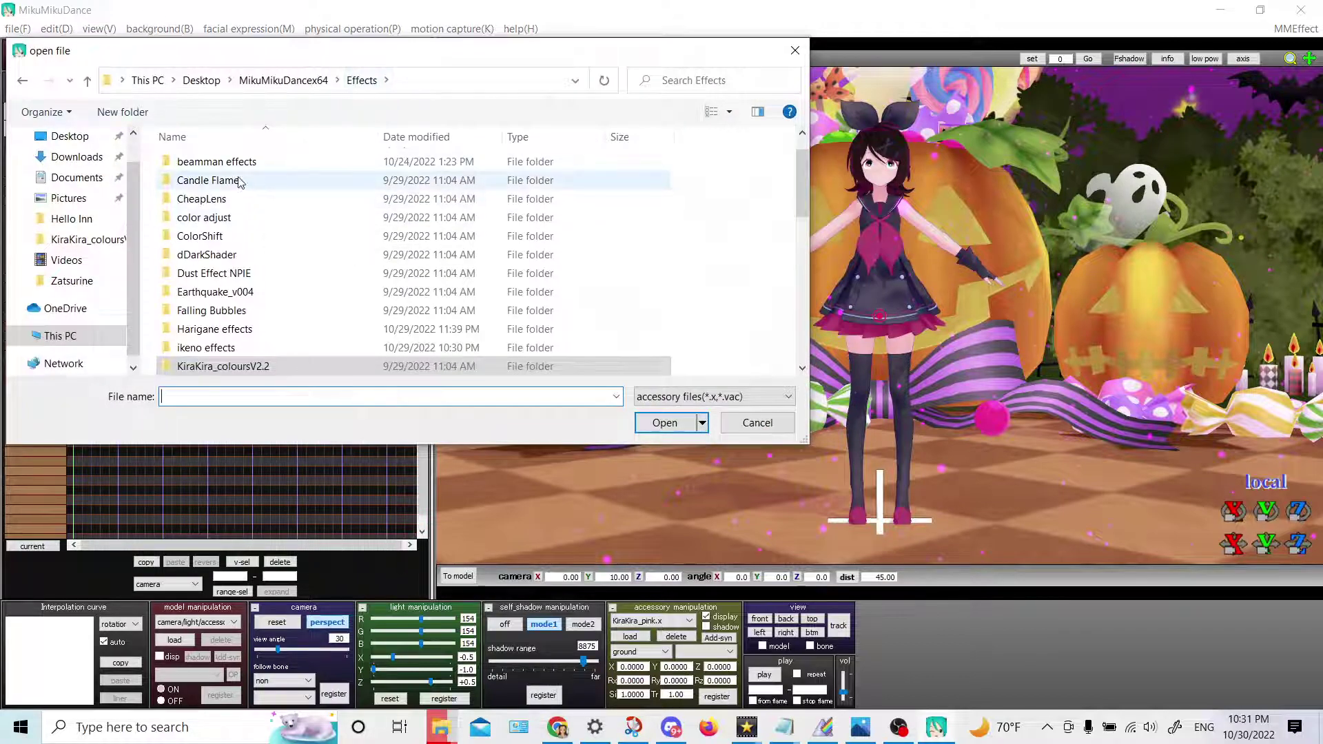
scroll(239, 178, up, 1)
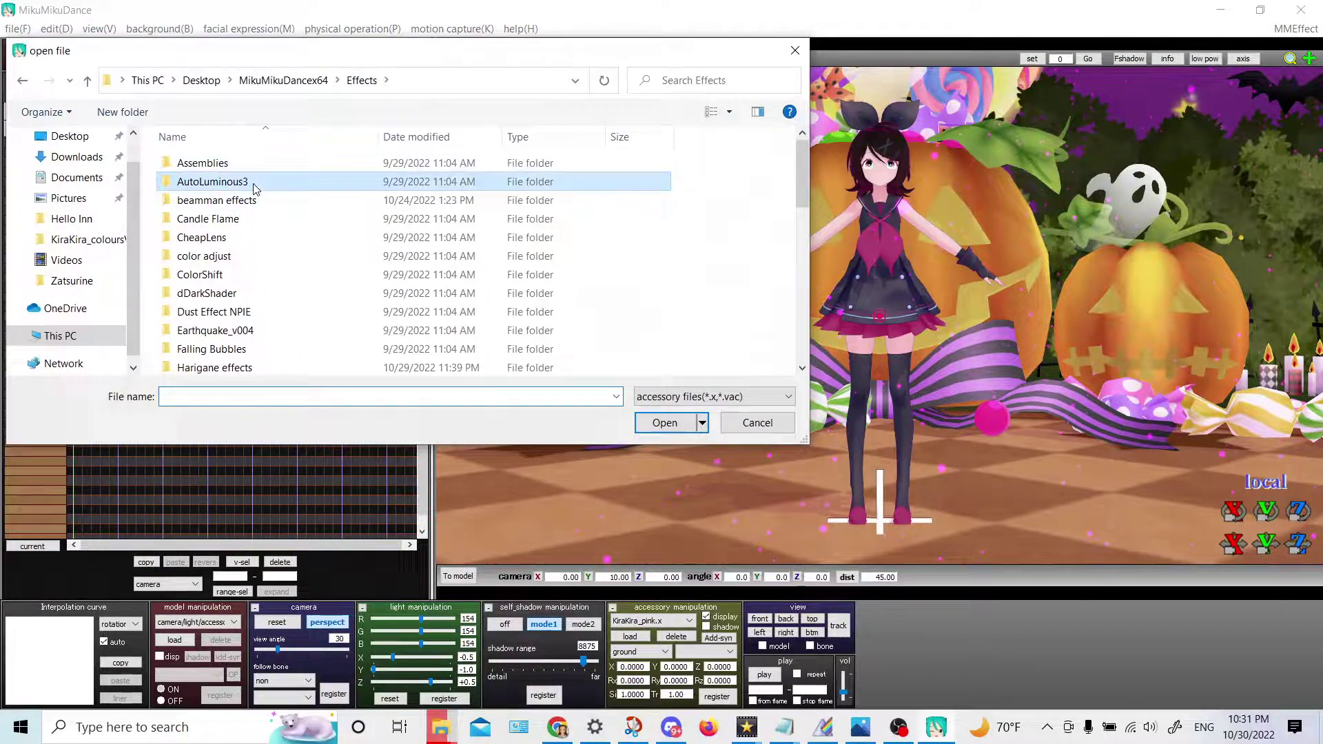
double_click(251, 180)
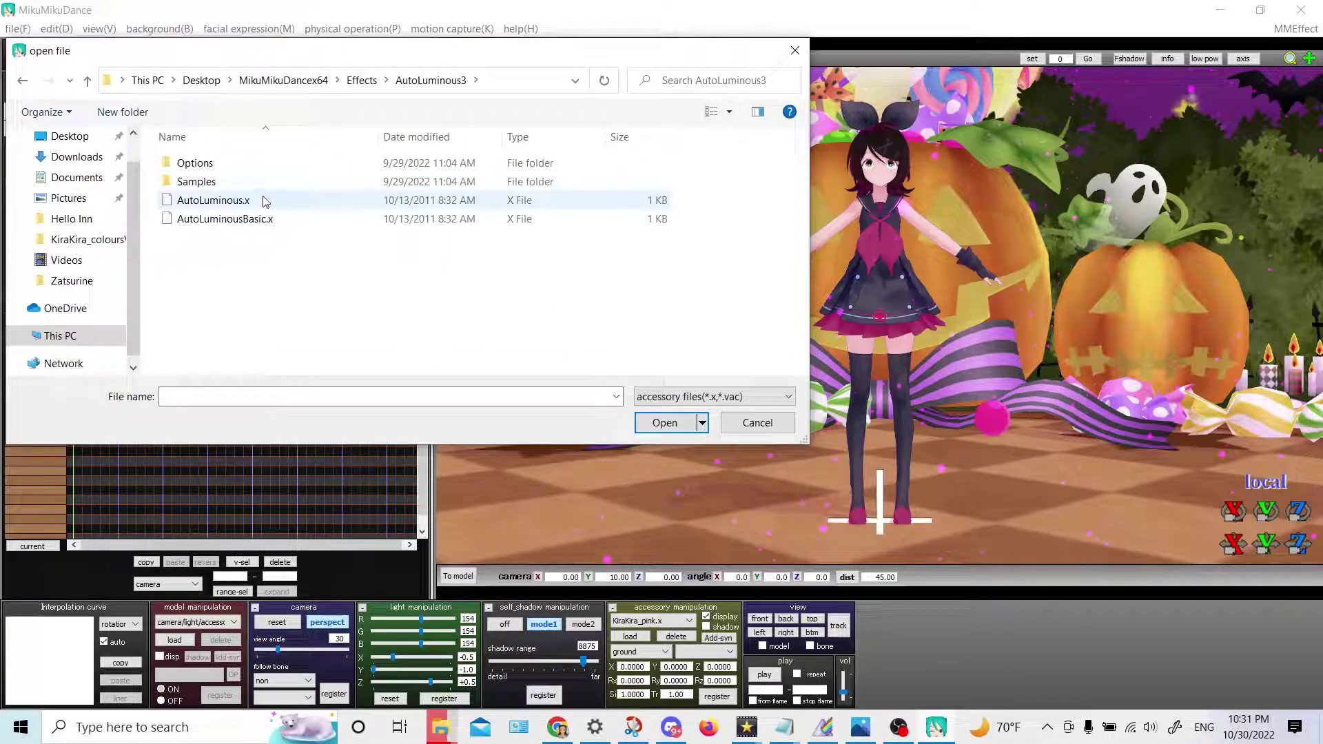
double_click(295, 204)
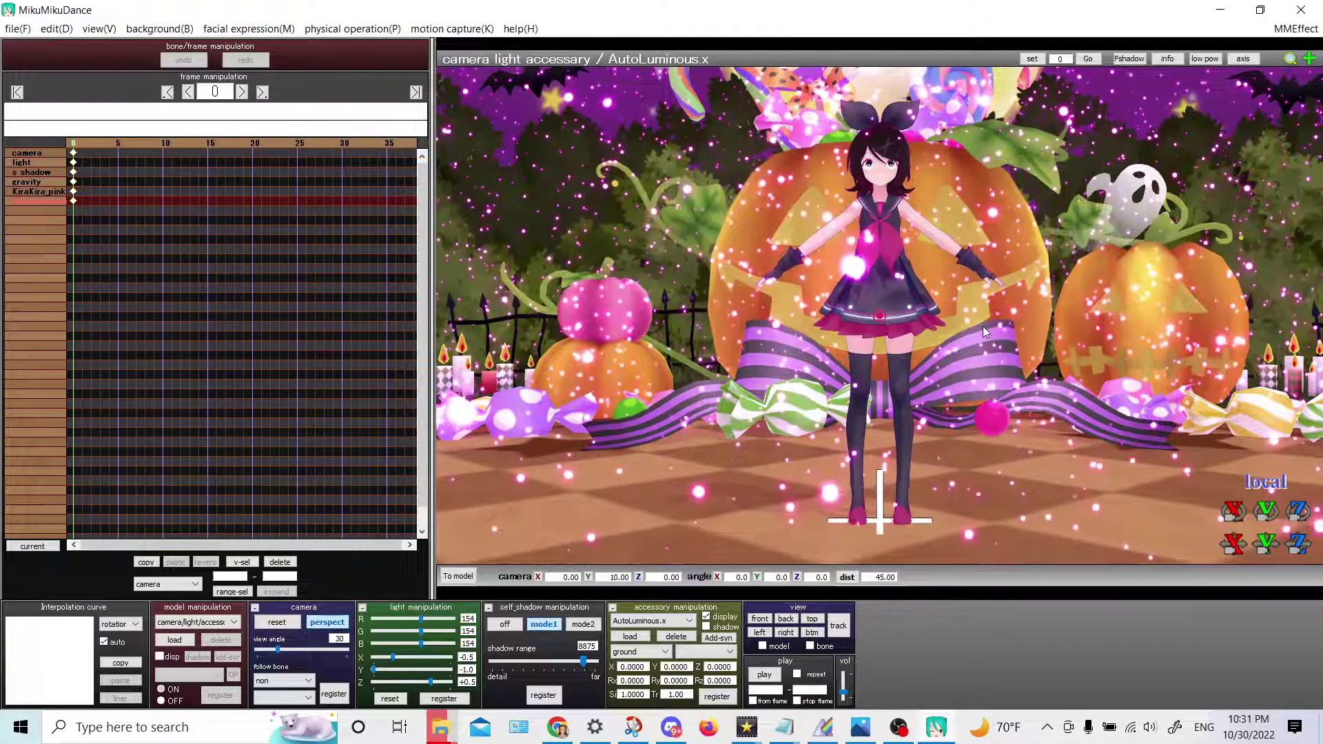
Compare the glow on the character's skirt with the AutoLuminous.x accessory's display turned off and on again
scroll(860, 297, up, 10)
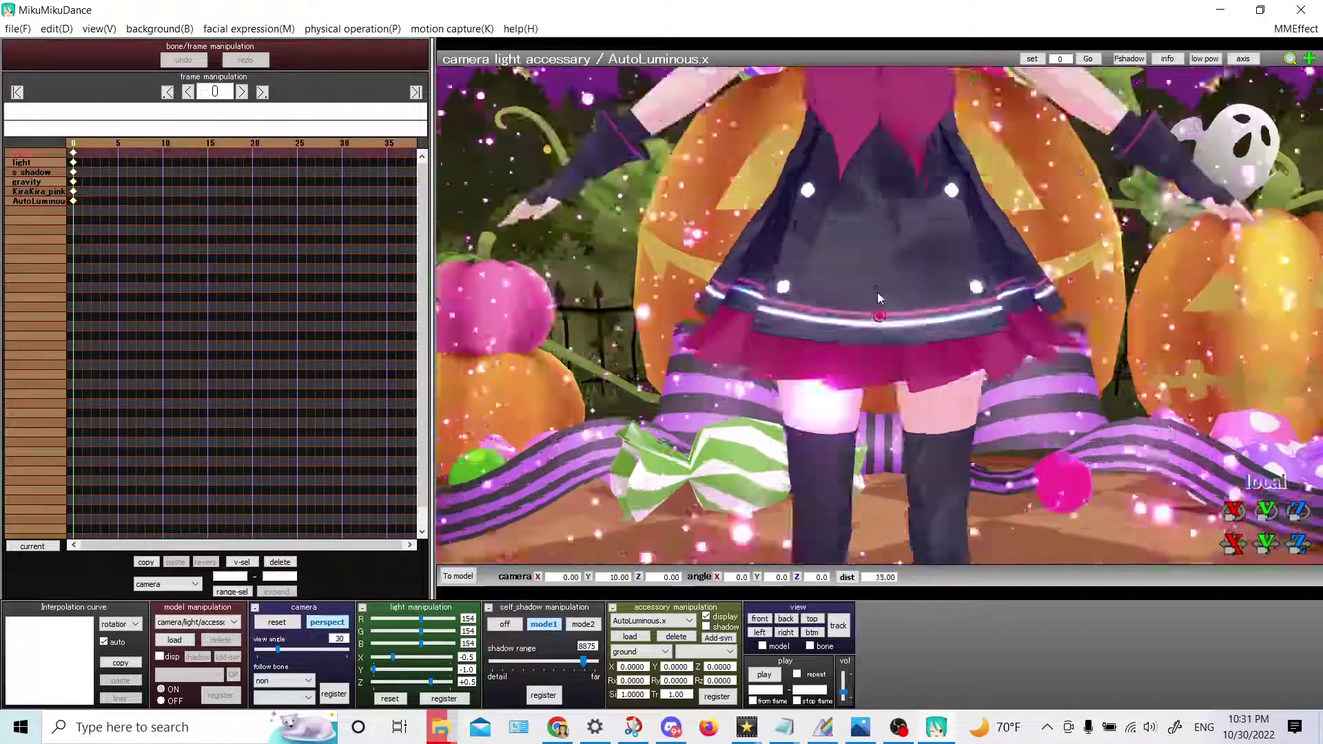
scroll(870, 325, down, 3)
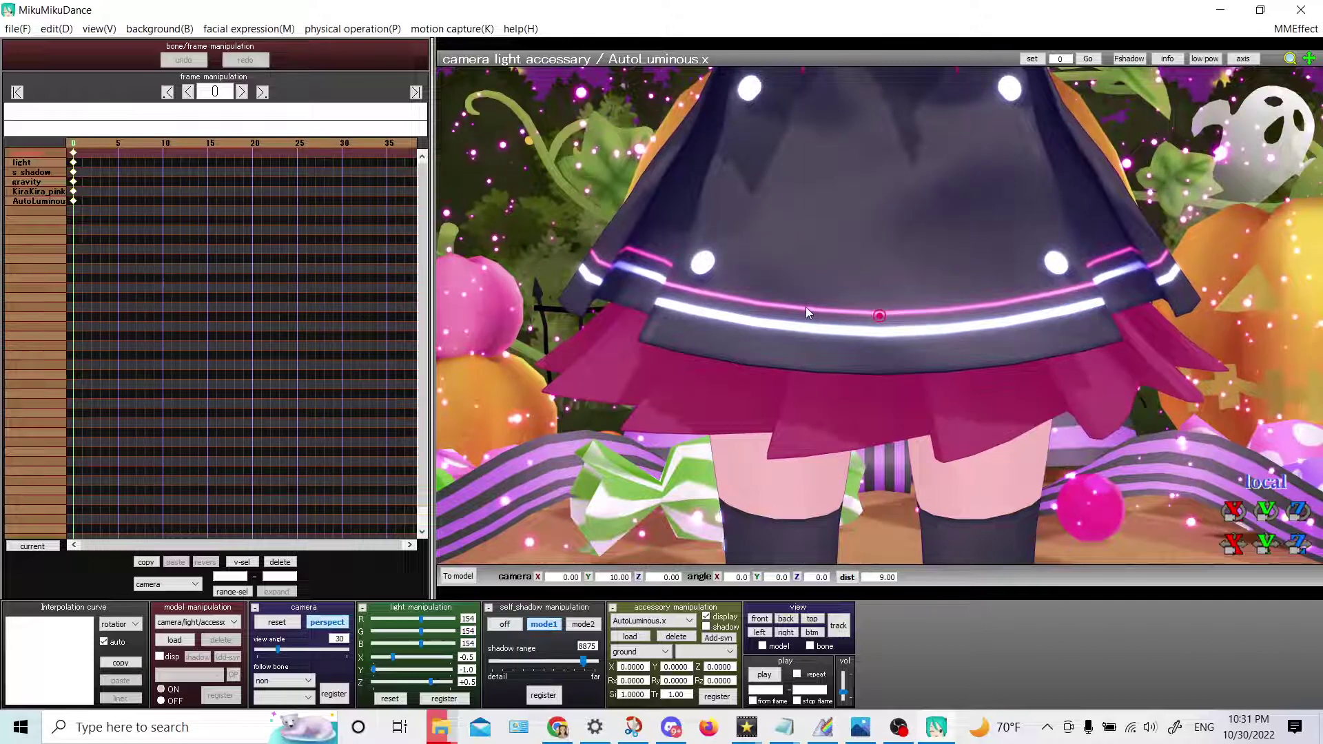
click(705, 619)
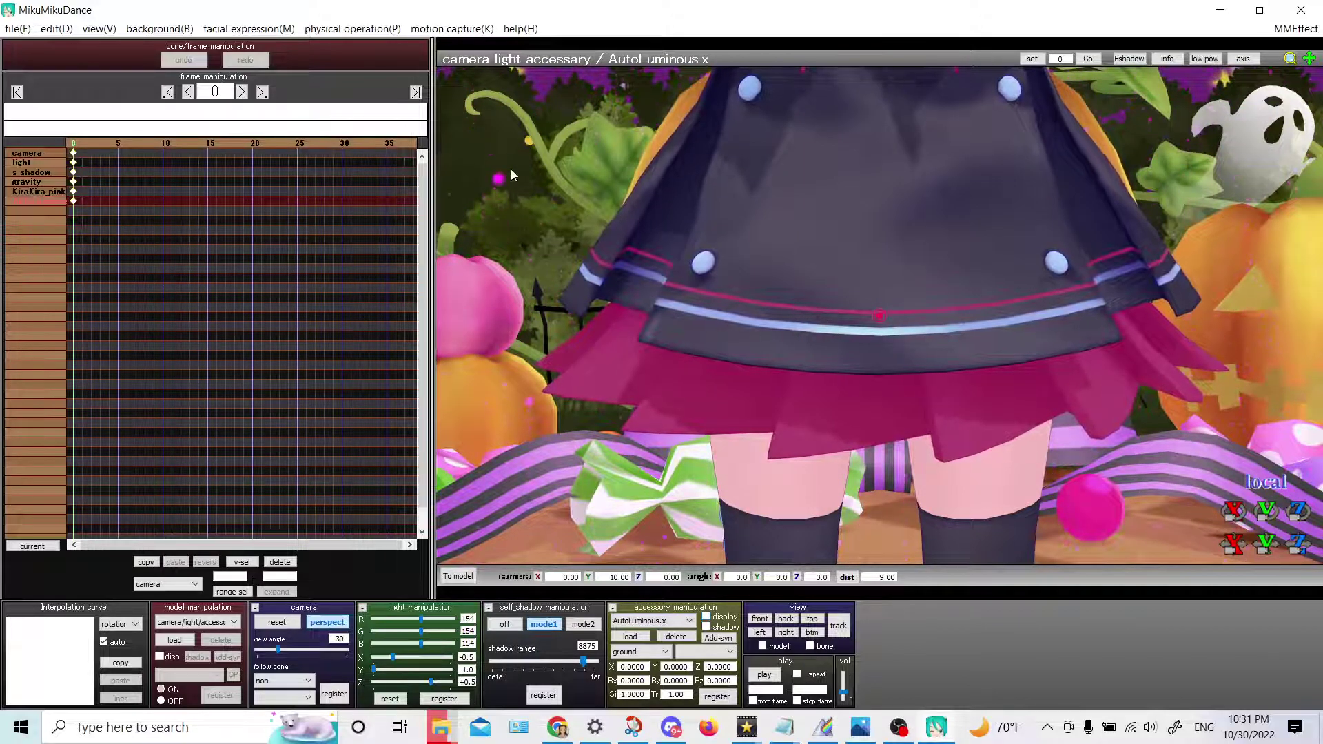
click(705, 617)
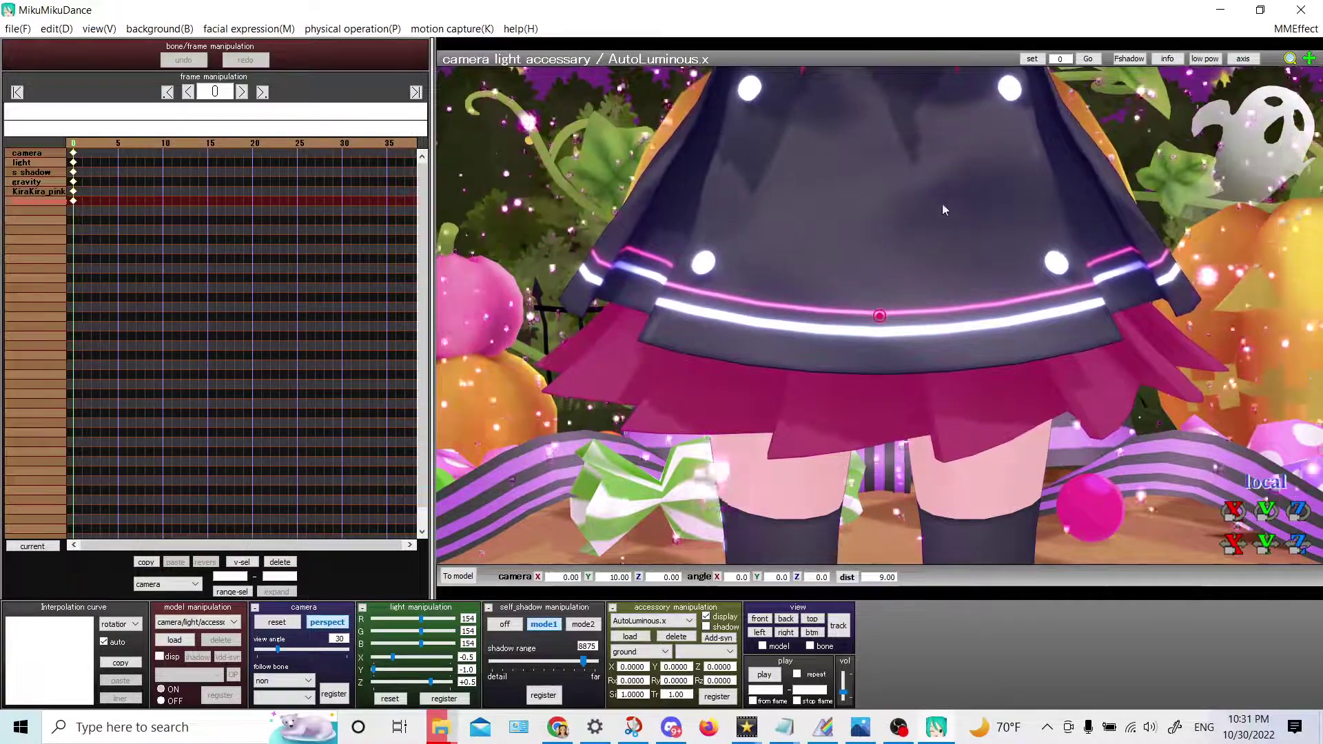
Switch to model mode and raise the KiraKira Controller's particle number morph to about 0.90
scroll(772, 262, down, 5)
middle_drag(923, 303, 952, 326)
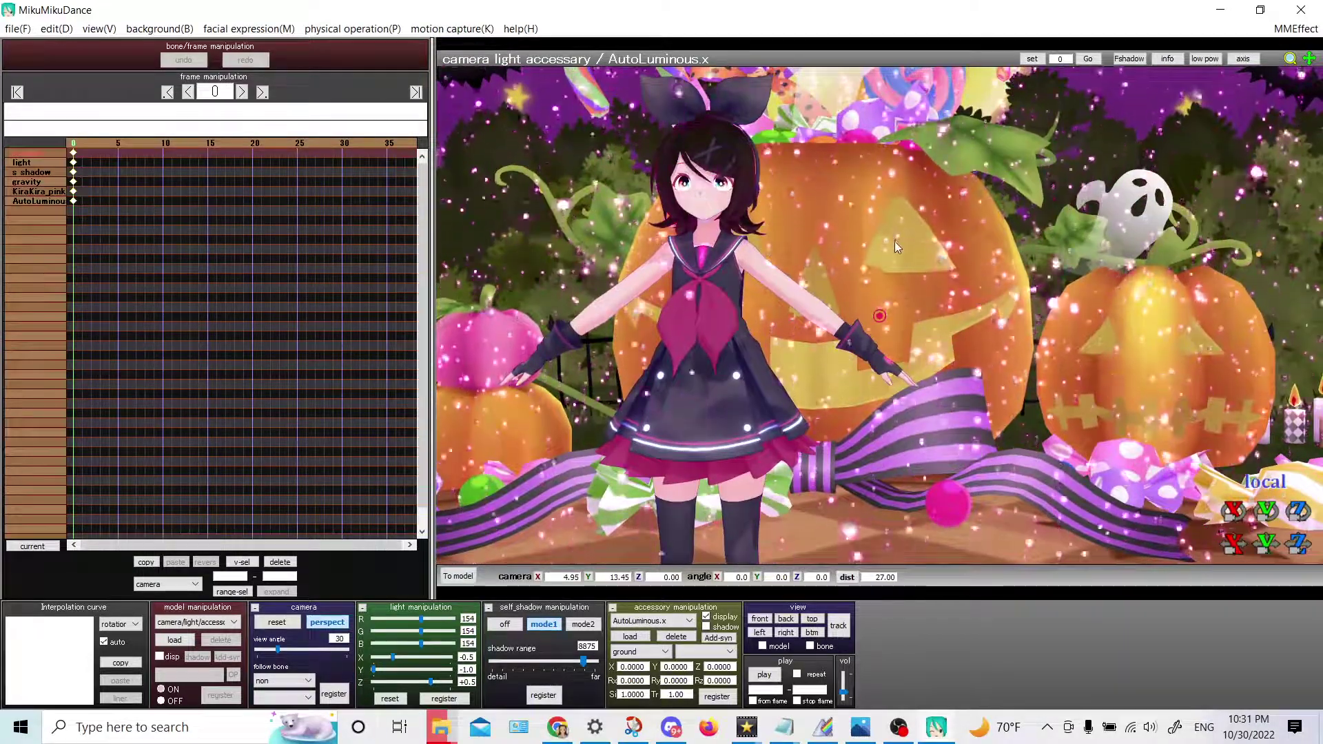
scroll(899, 236, down, 8)
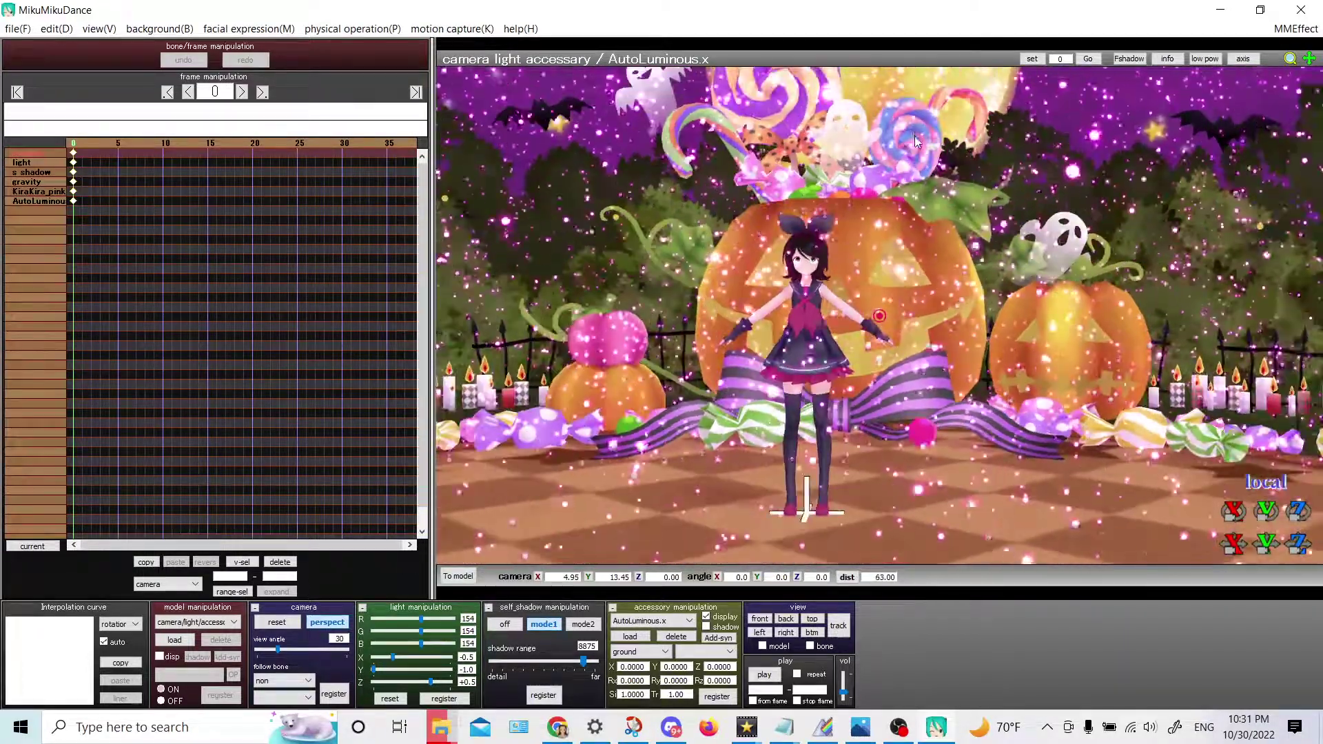
middle_drag(915, 135, 916, 151)
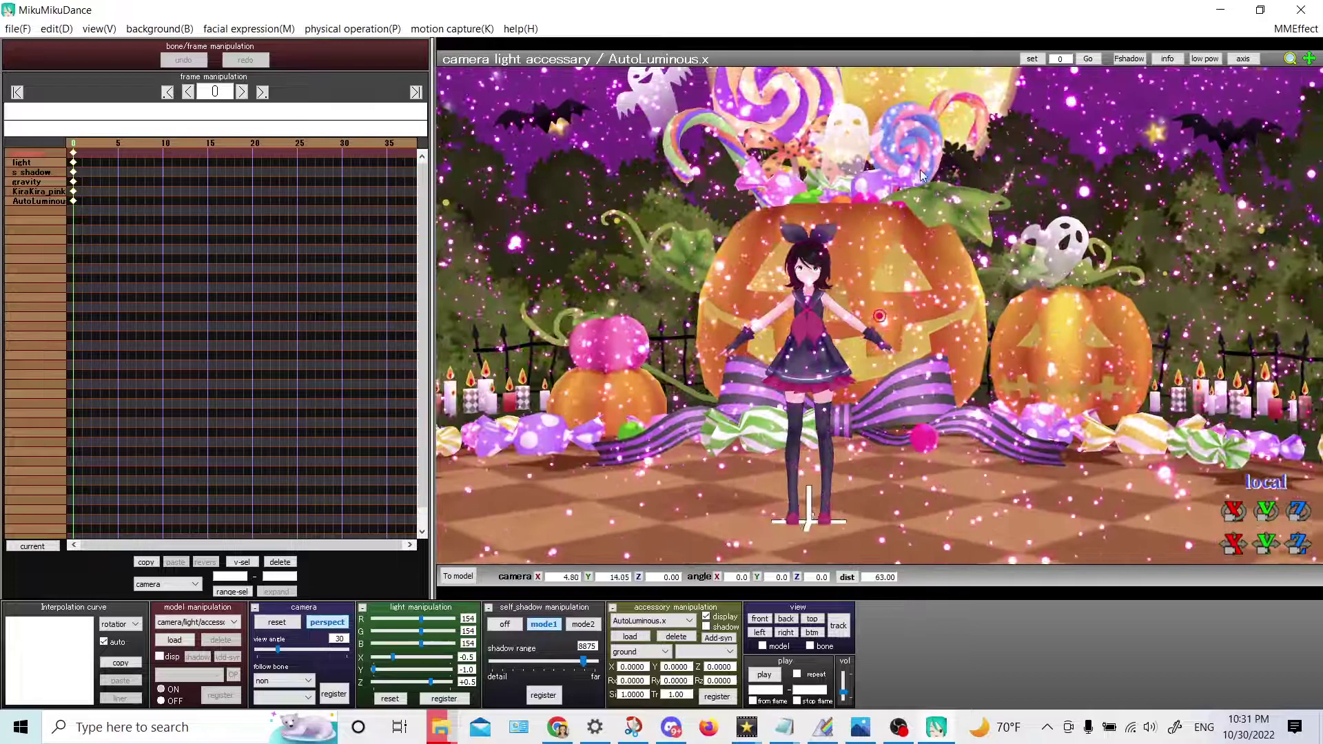
click(457, 576)
click(470, 682)
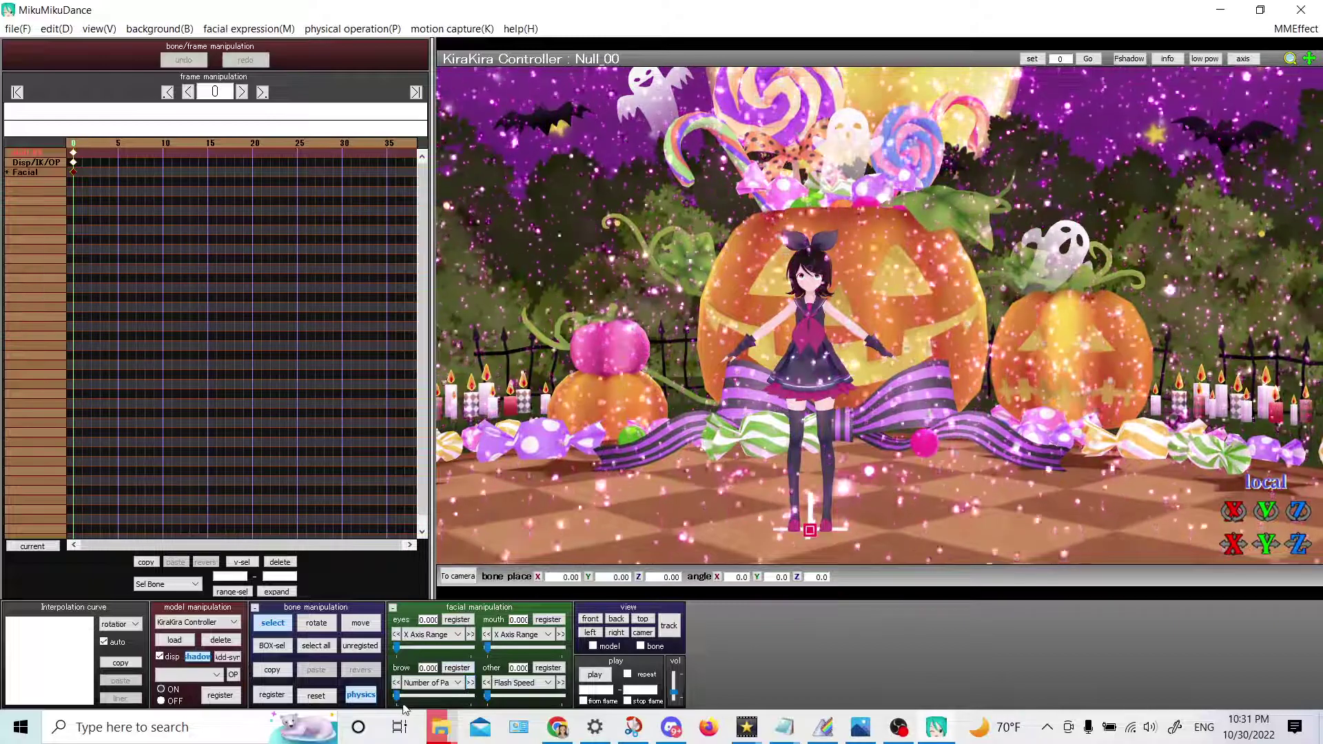
drag(397, 696, 464, 710)
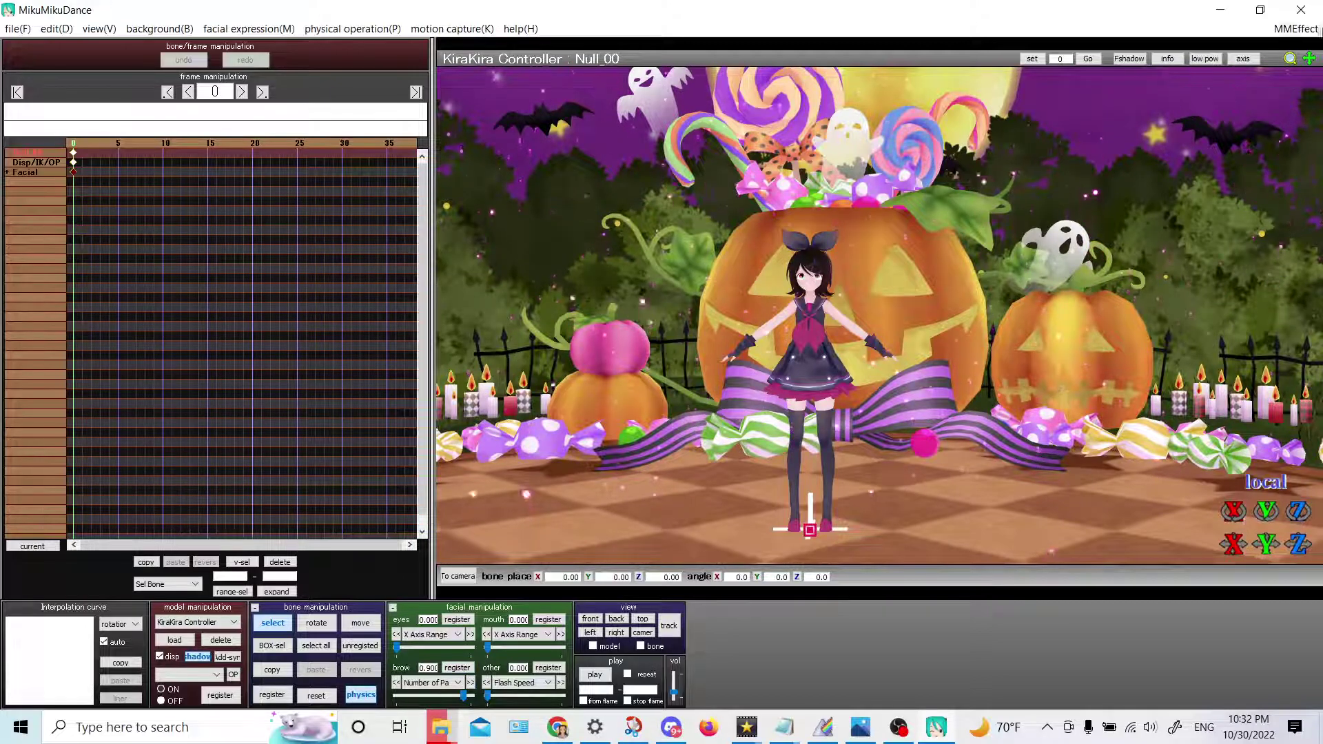
Open the MMEffect effect mapping and extract the Halloween stage model into its subsets
scroll(944, 273, up, 3)
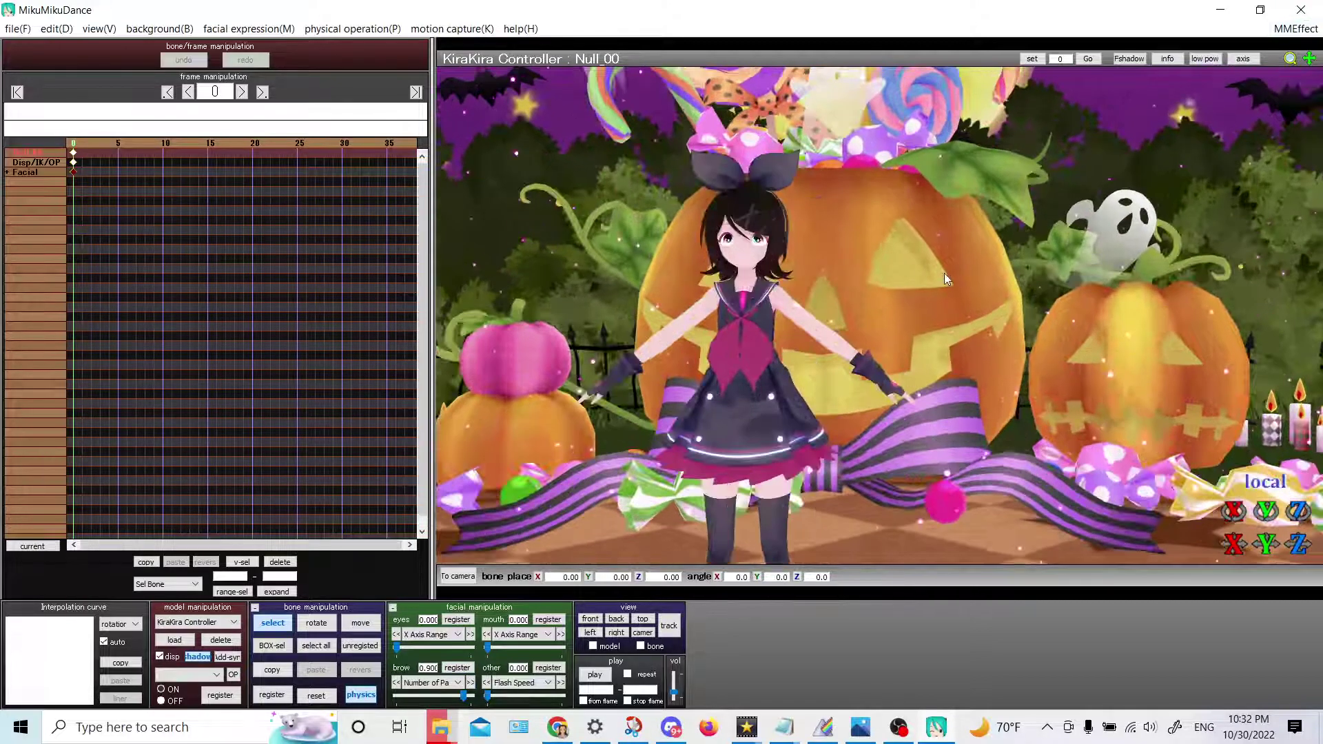
scroll(944, 272, up, 5)
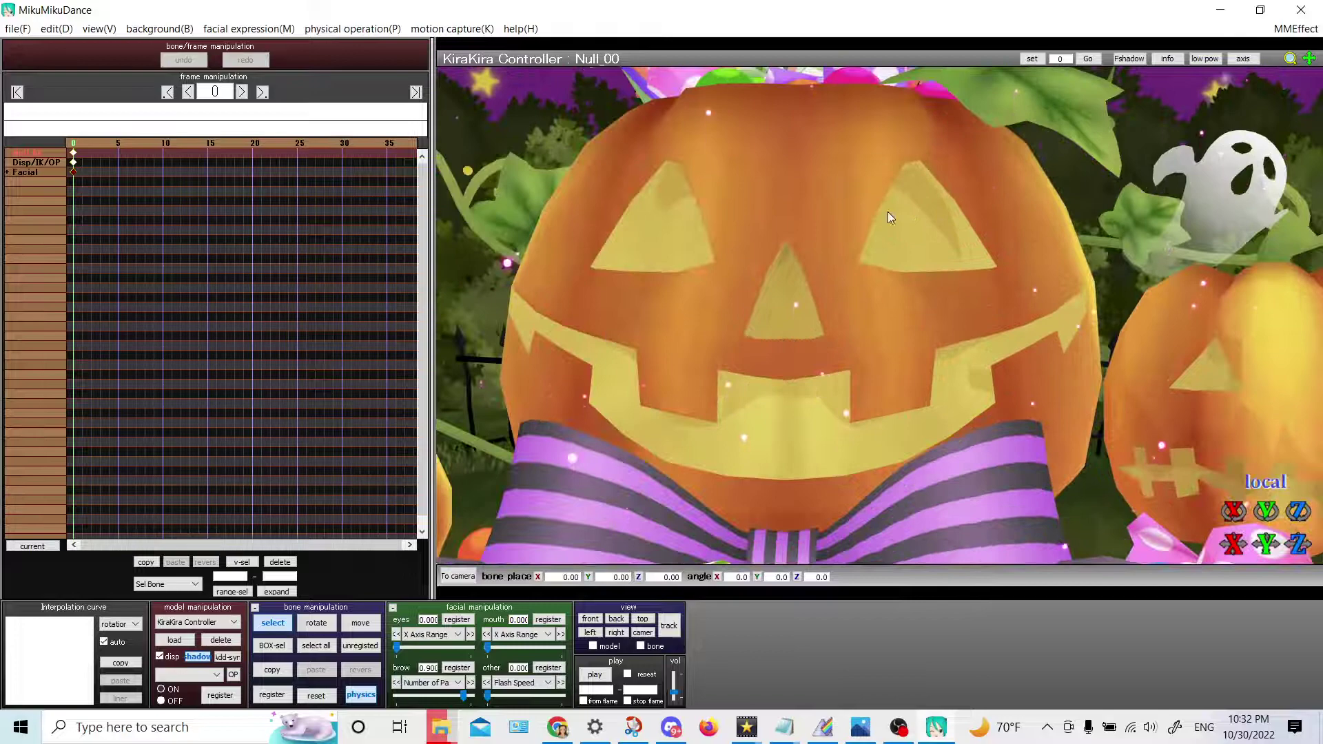
click(1296, 29)
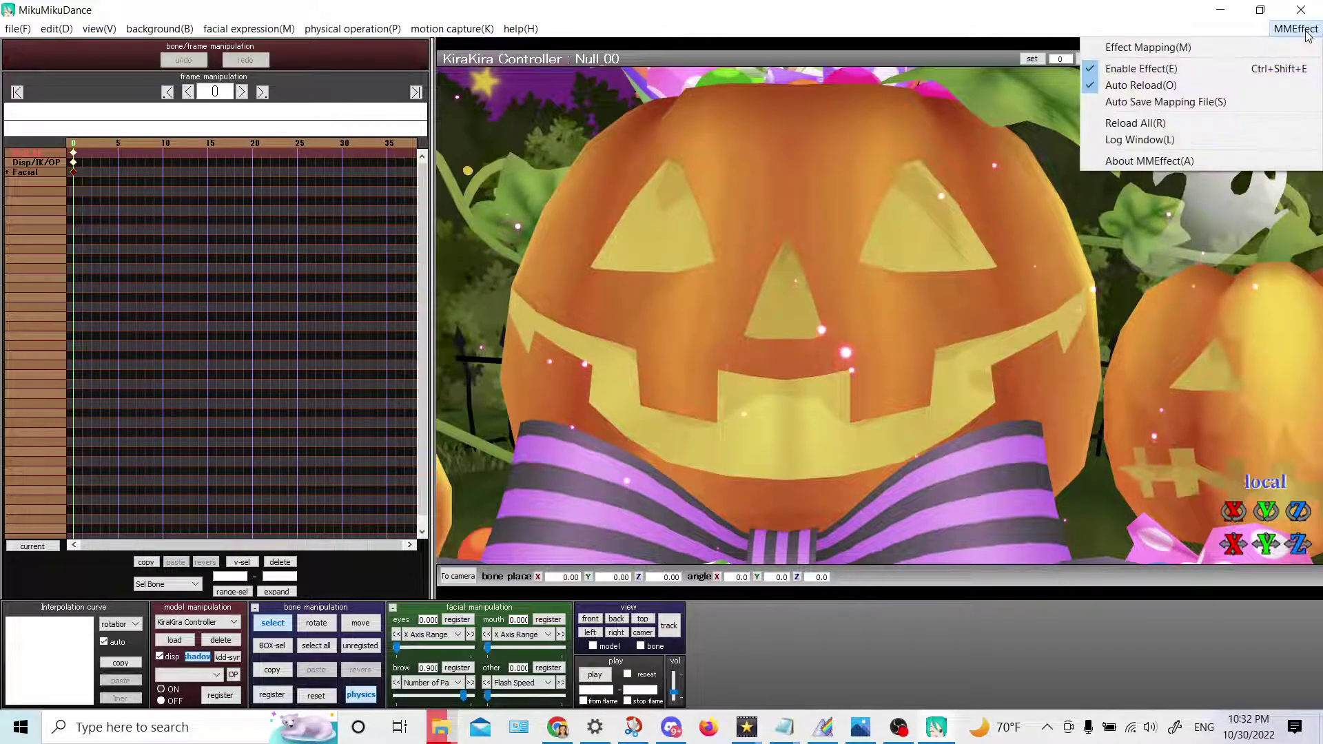
click(1149, 46)
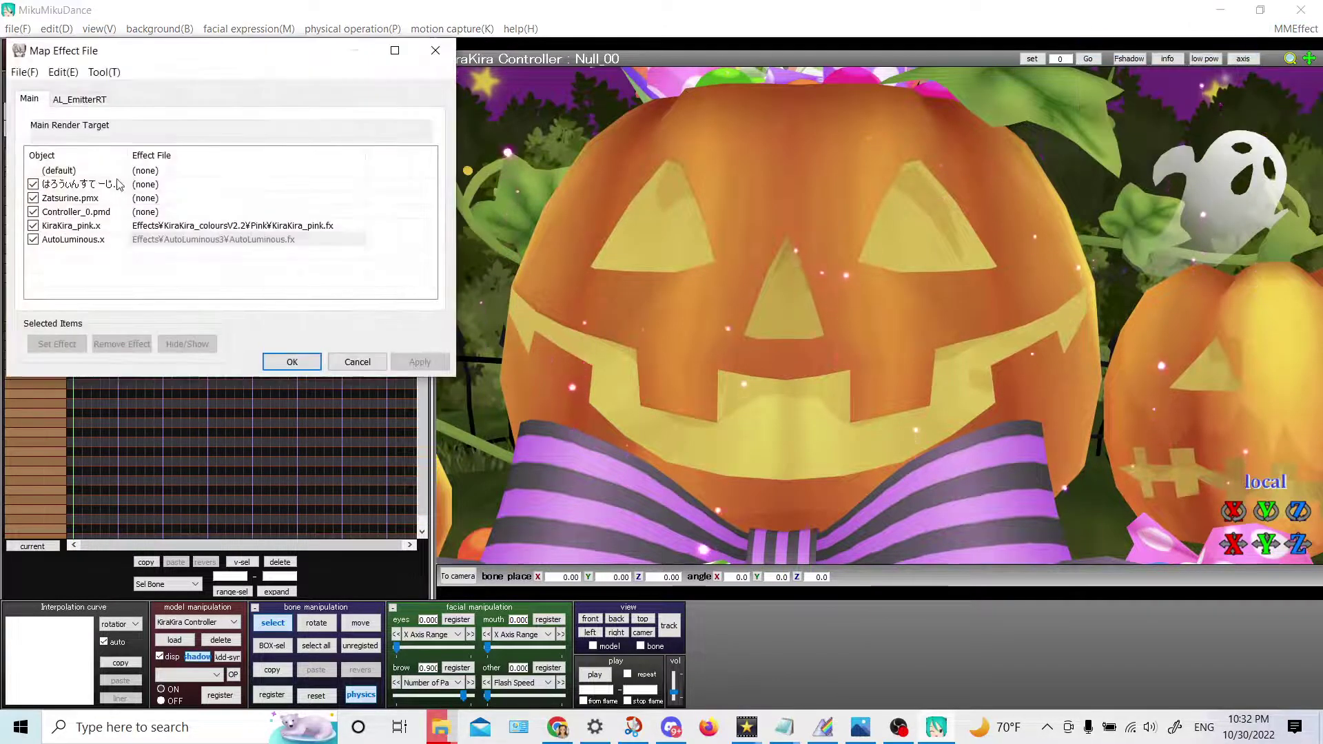
click(83, 190)
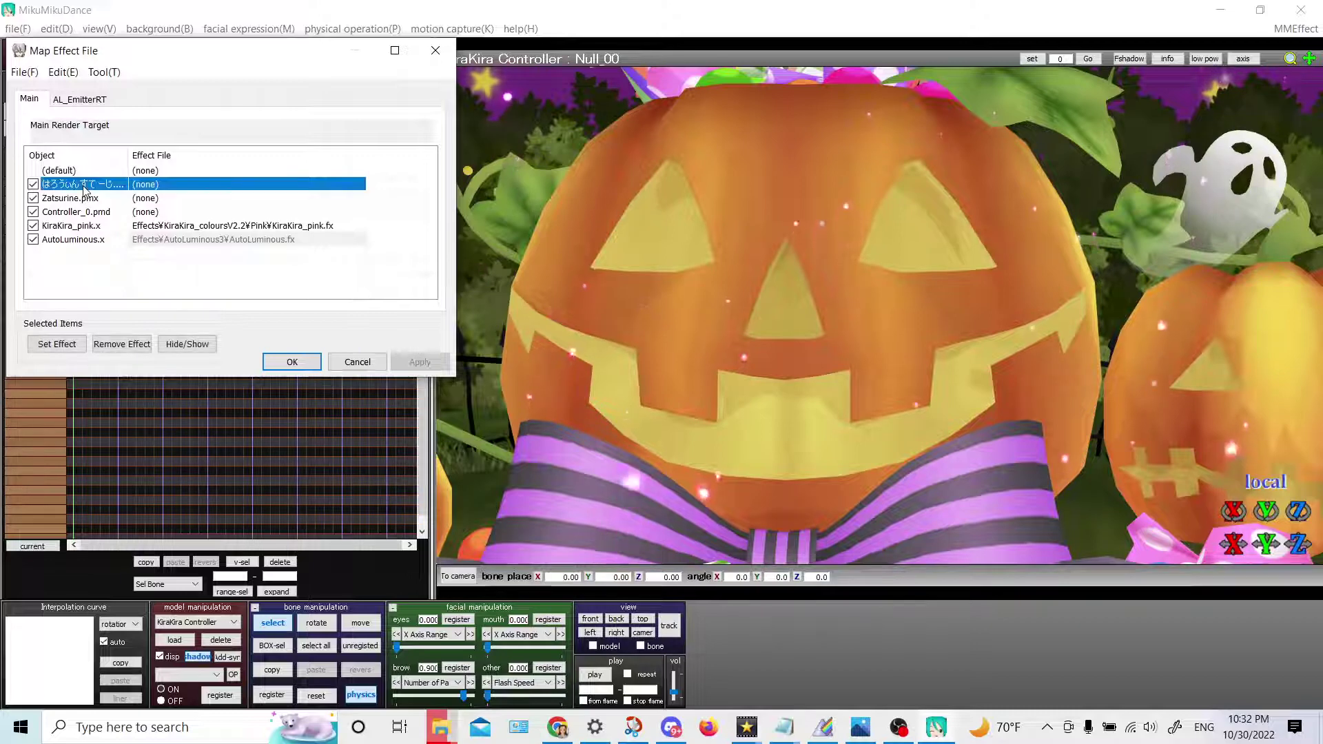
right_click(84, 187)
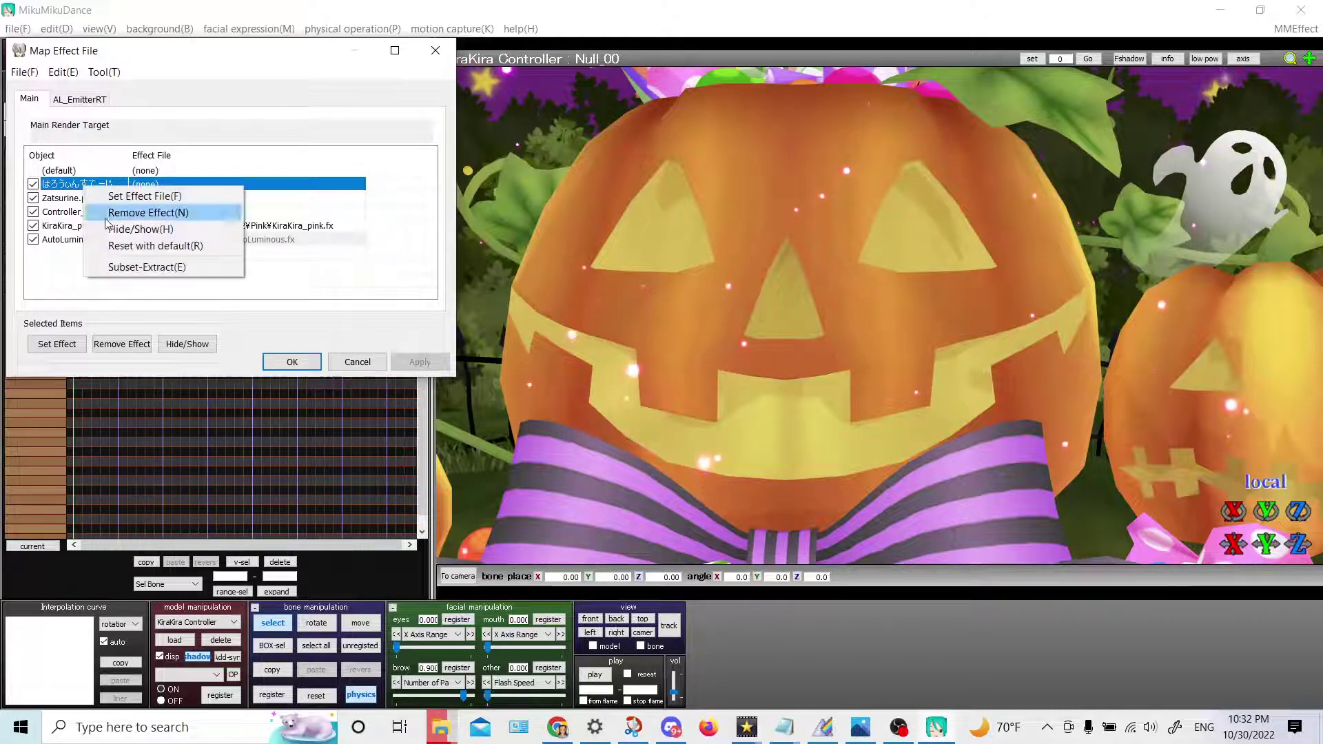
click(135, 269)
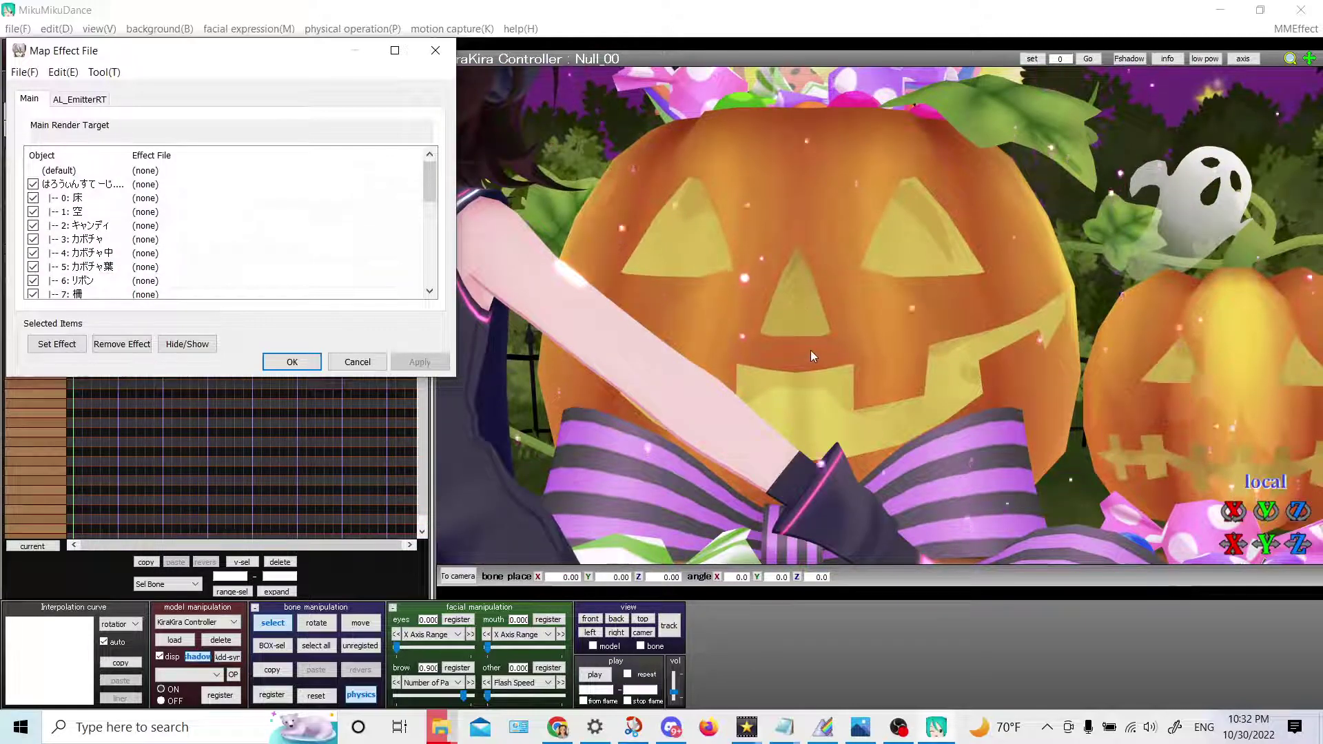
Toggle the visibility of individual stage subsets off and on to identify the material inside the pumpkins
click(33, 226)
click(33, 226)
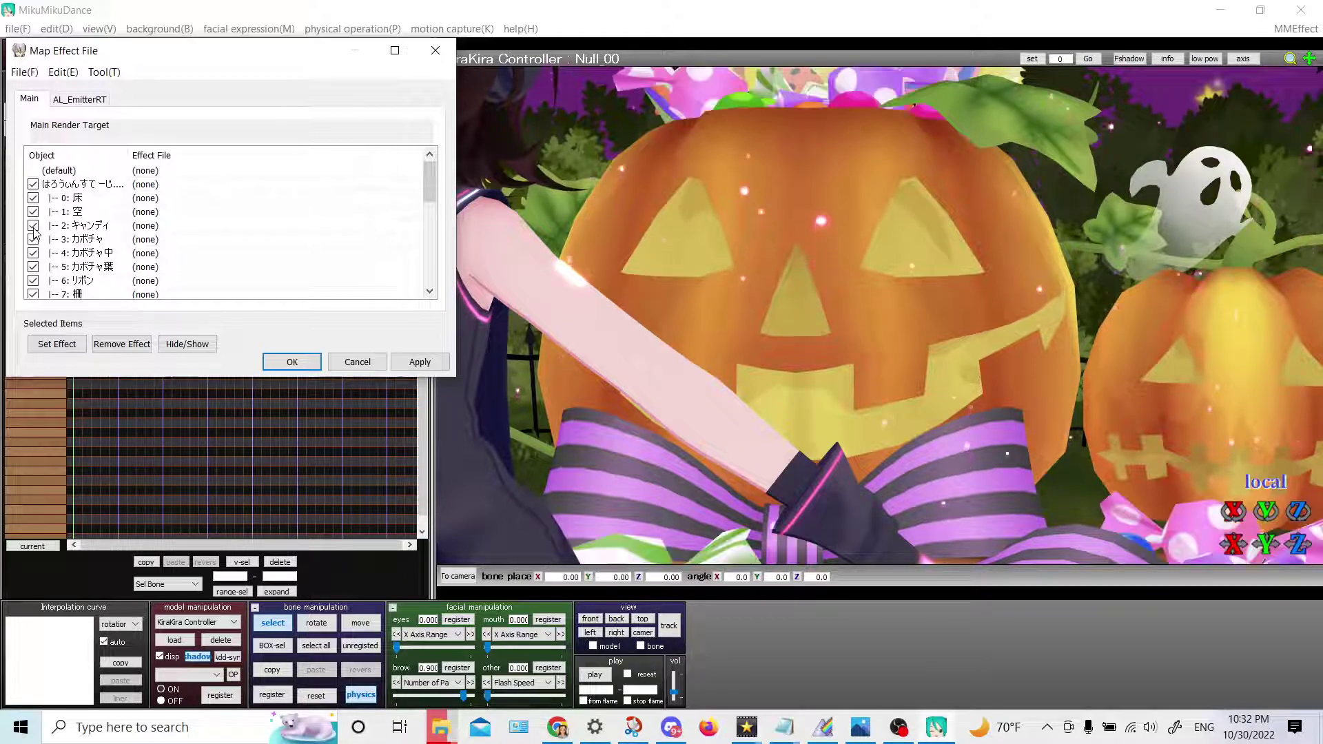
scroll(40, 269, down, 3)
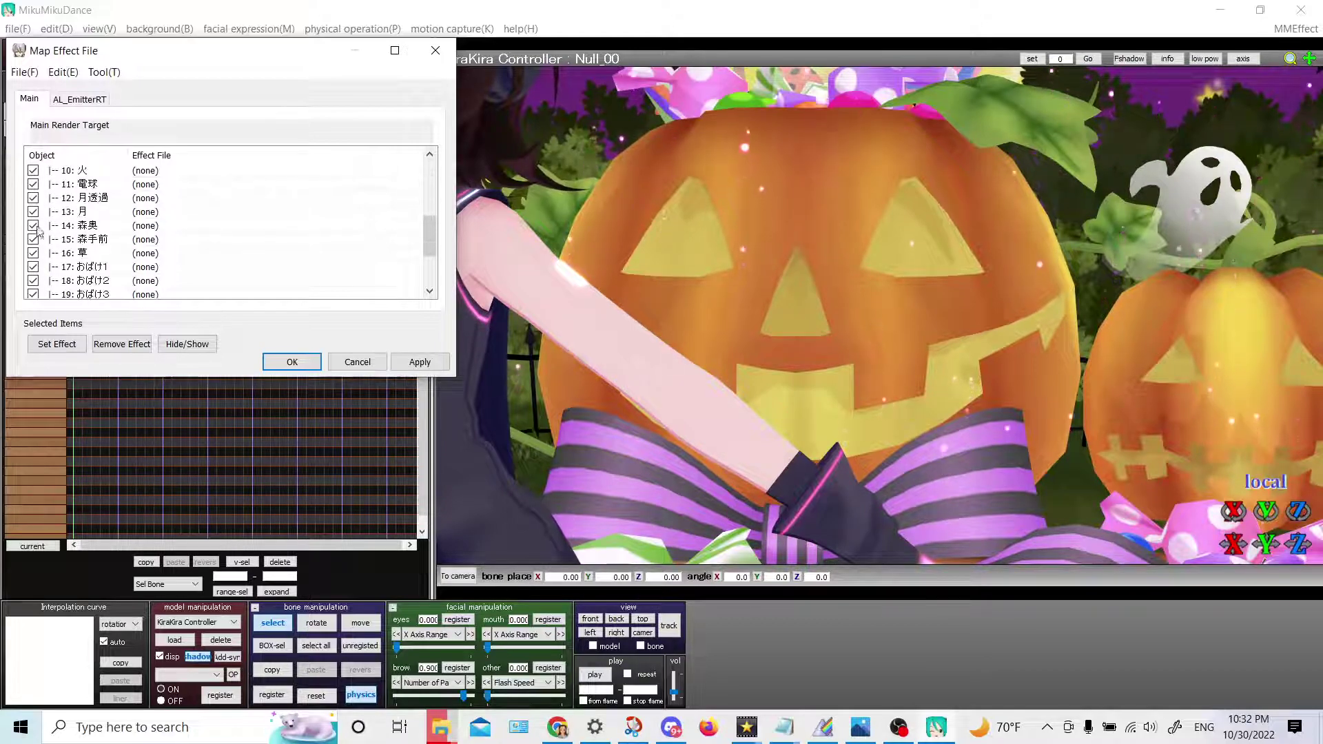
click(33, 211)
click(33, 212)
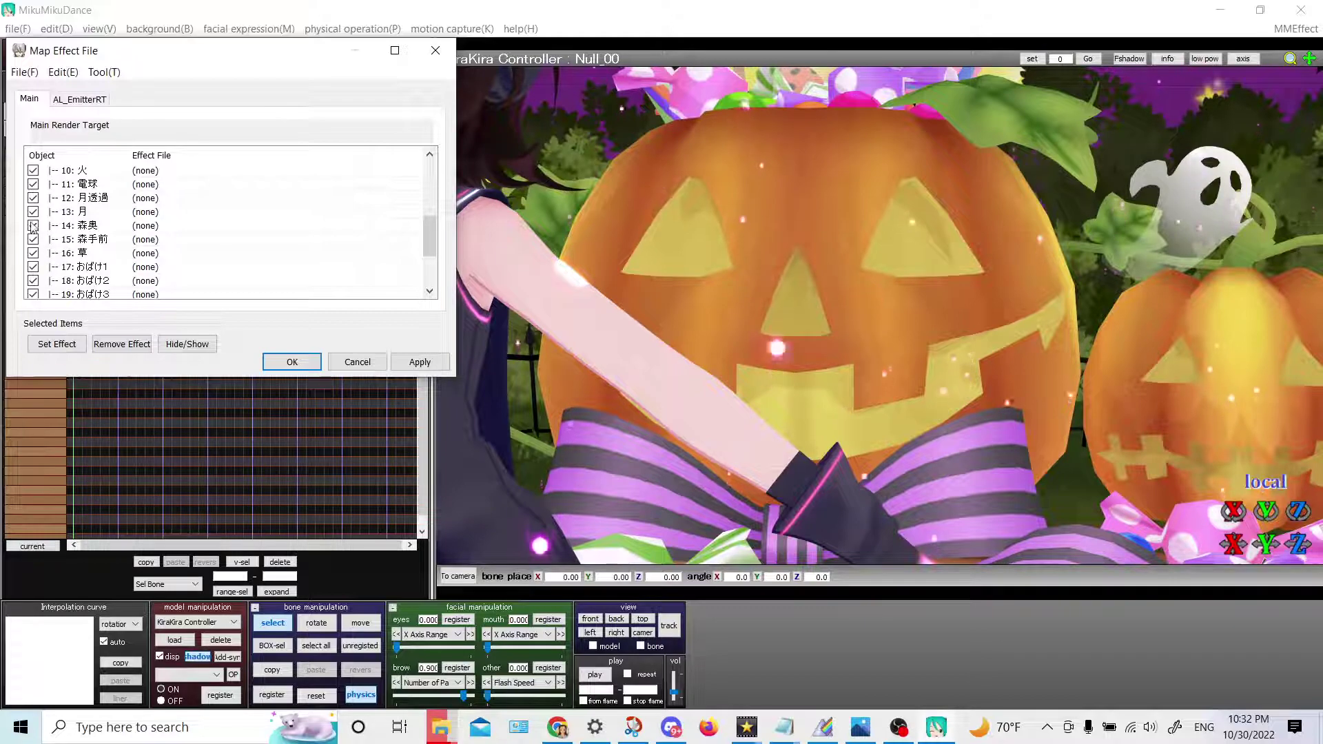
click(34, 240)
click(33, 239)
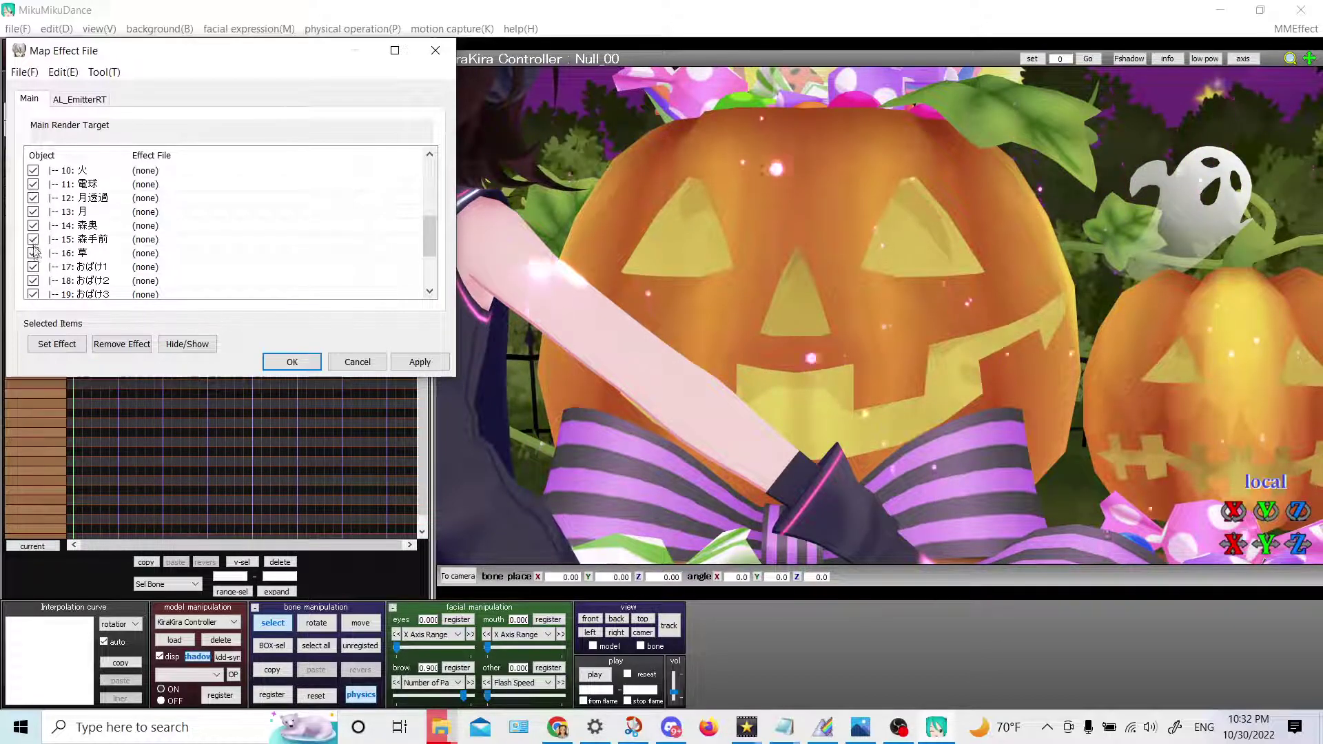
click(33, 267)
scroll(34, 280, down, 1)
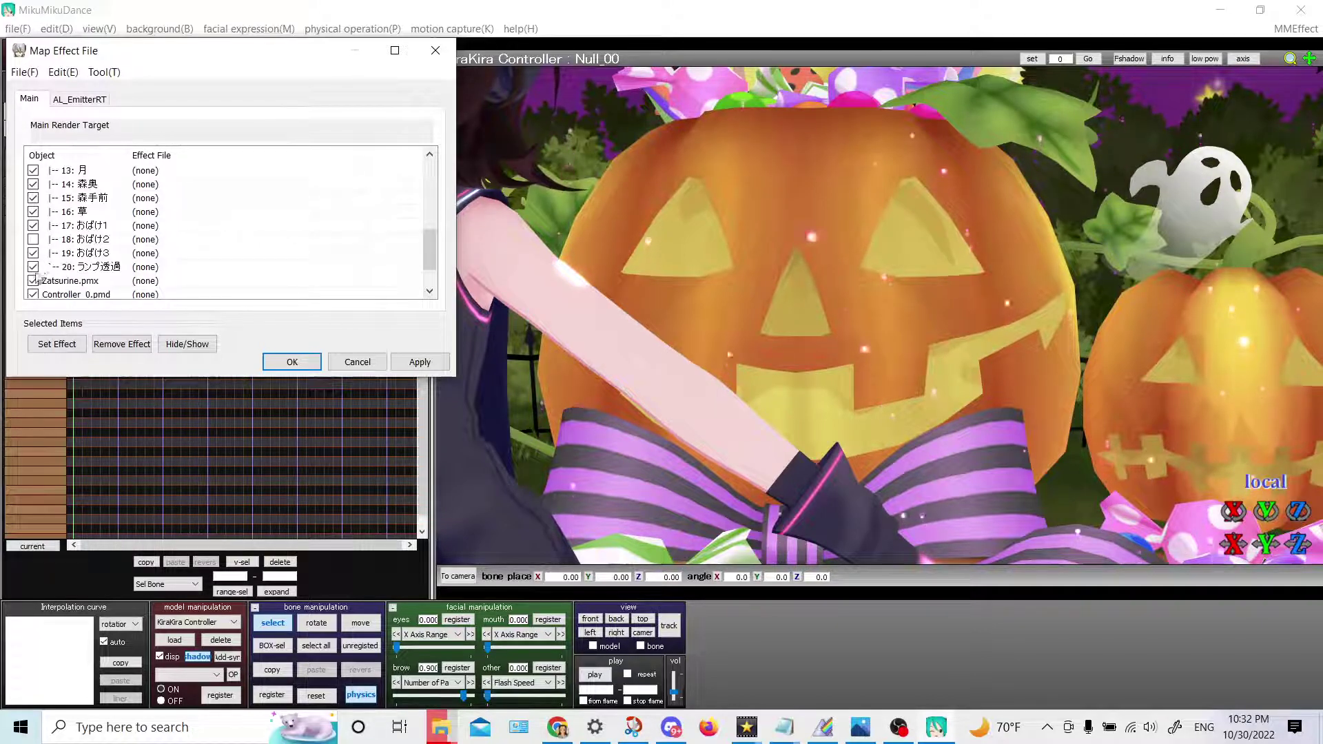
click(33, 253)
click(33, 253)
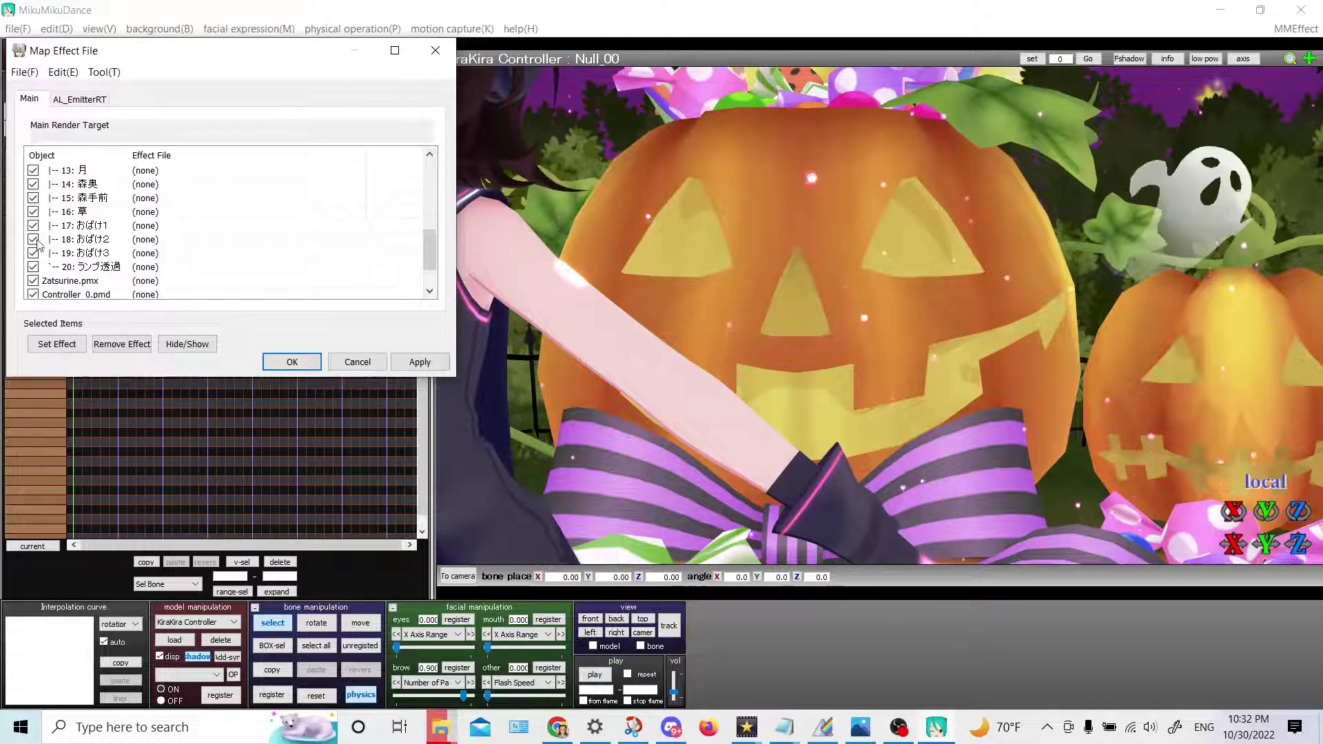
click(33, 239)
scroll(35, 272, up, 4)
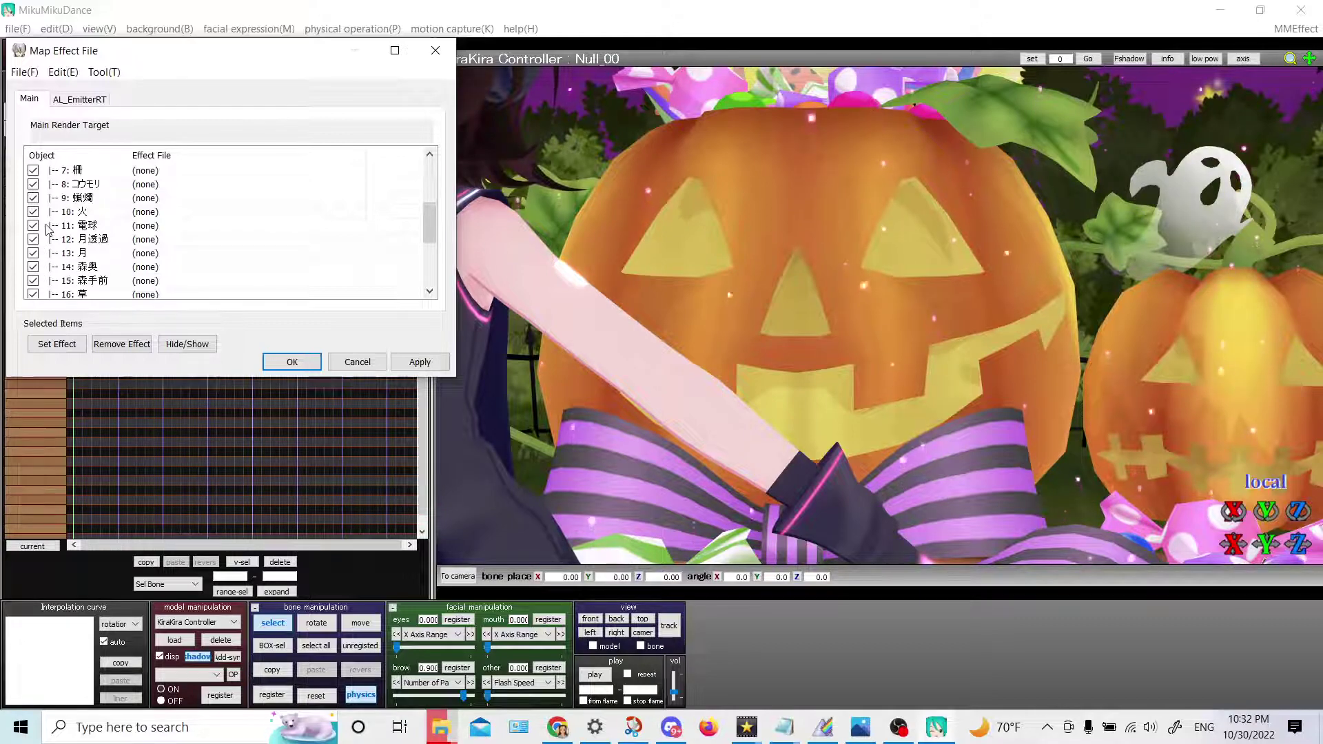
click(33, 212)
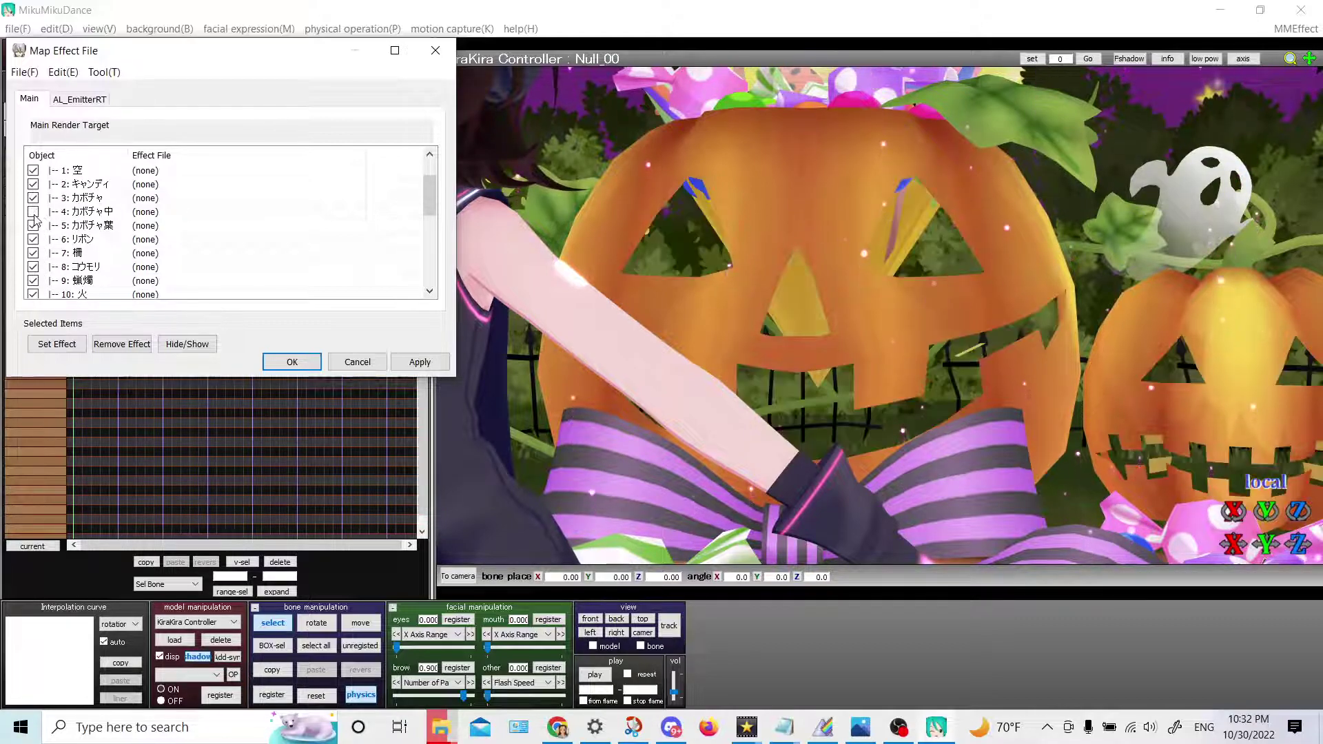
click(33, 212)
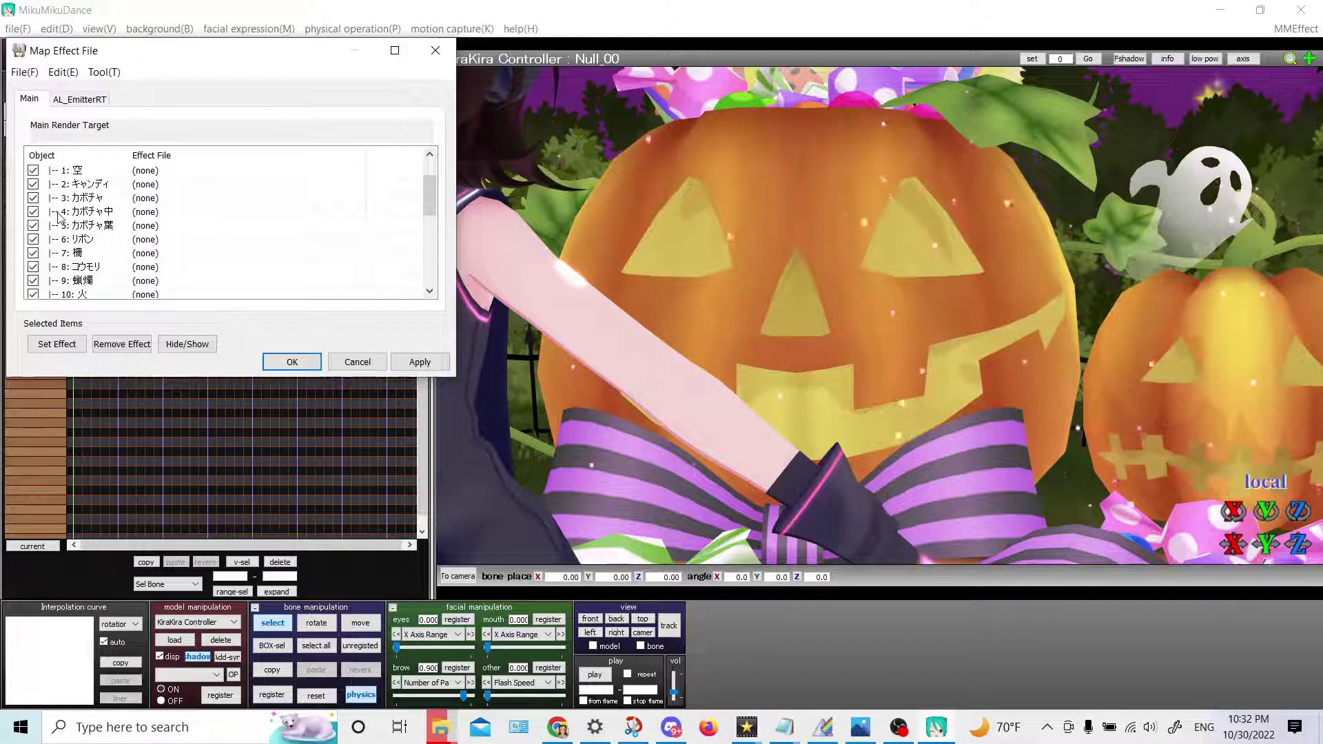
Select the stage subset 4: カボチャ中 and bring up its effect assignment for the AL_EmitterRT render target
click(59, 213)
click(99, 101)
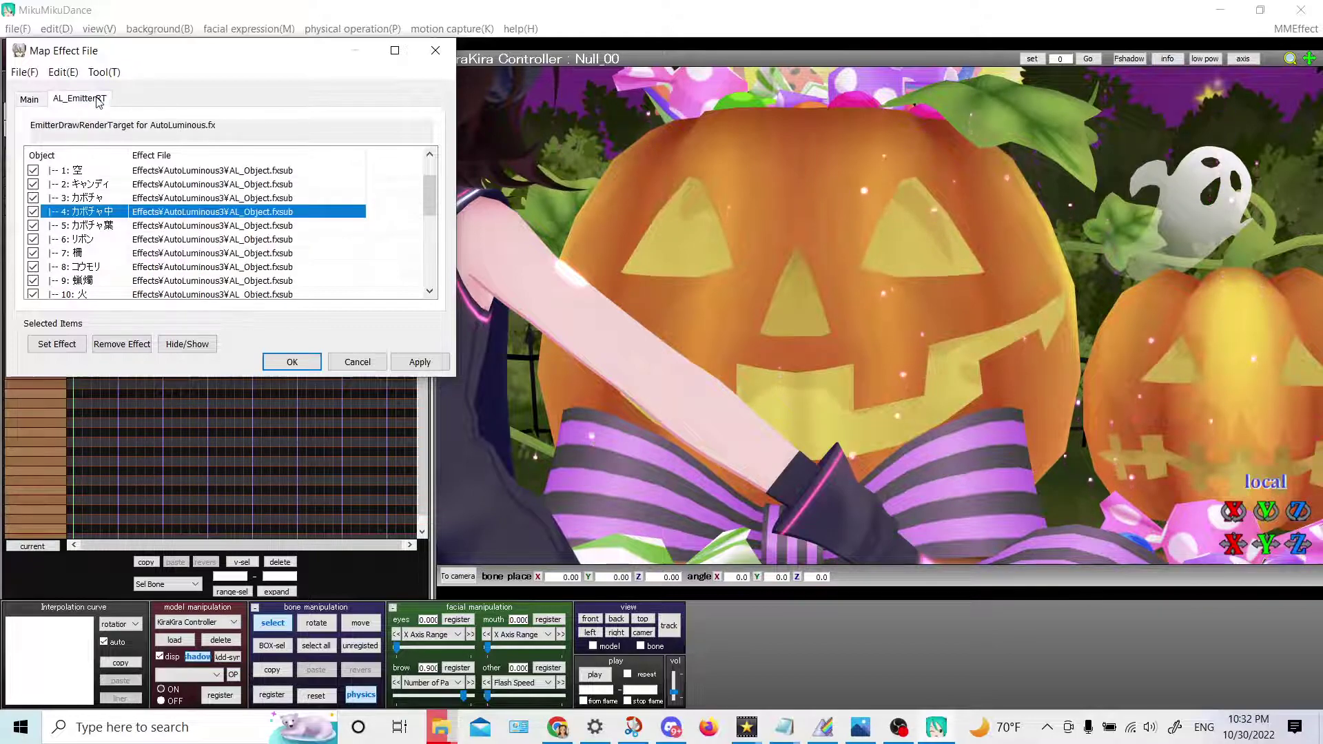
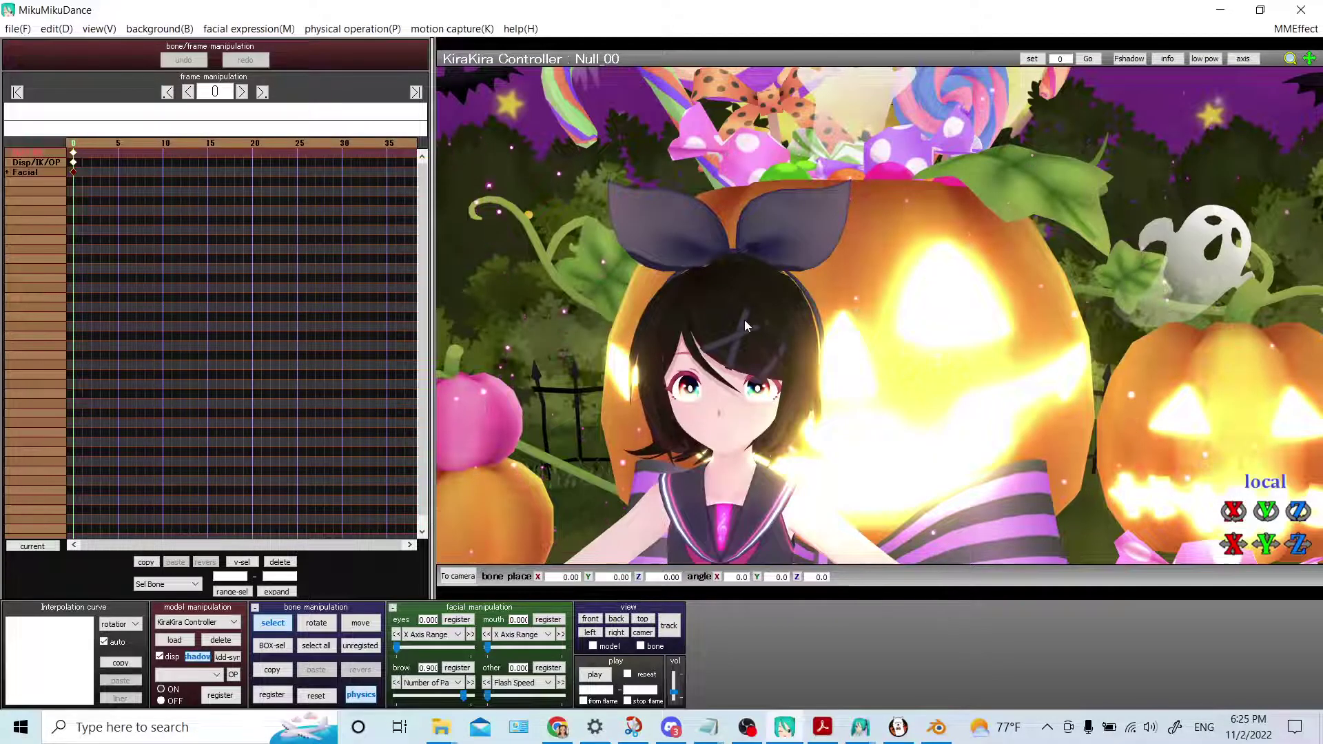
Open the MMEffect effect mapping and extract the Zatsurine.pmx model into its subsets for the AL_EmitterRT render target
click(1283, 31)
click(1134, 44)
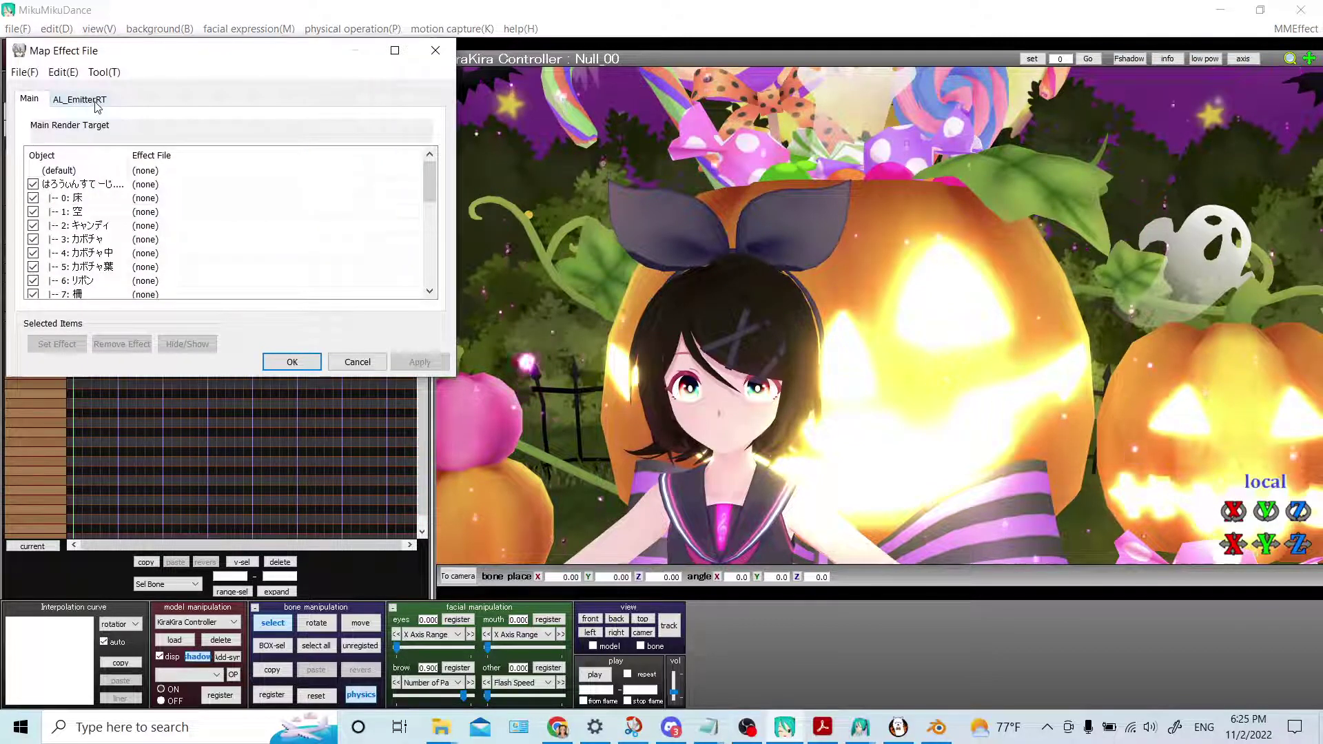
click(80, 100)
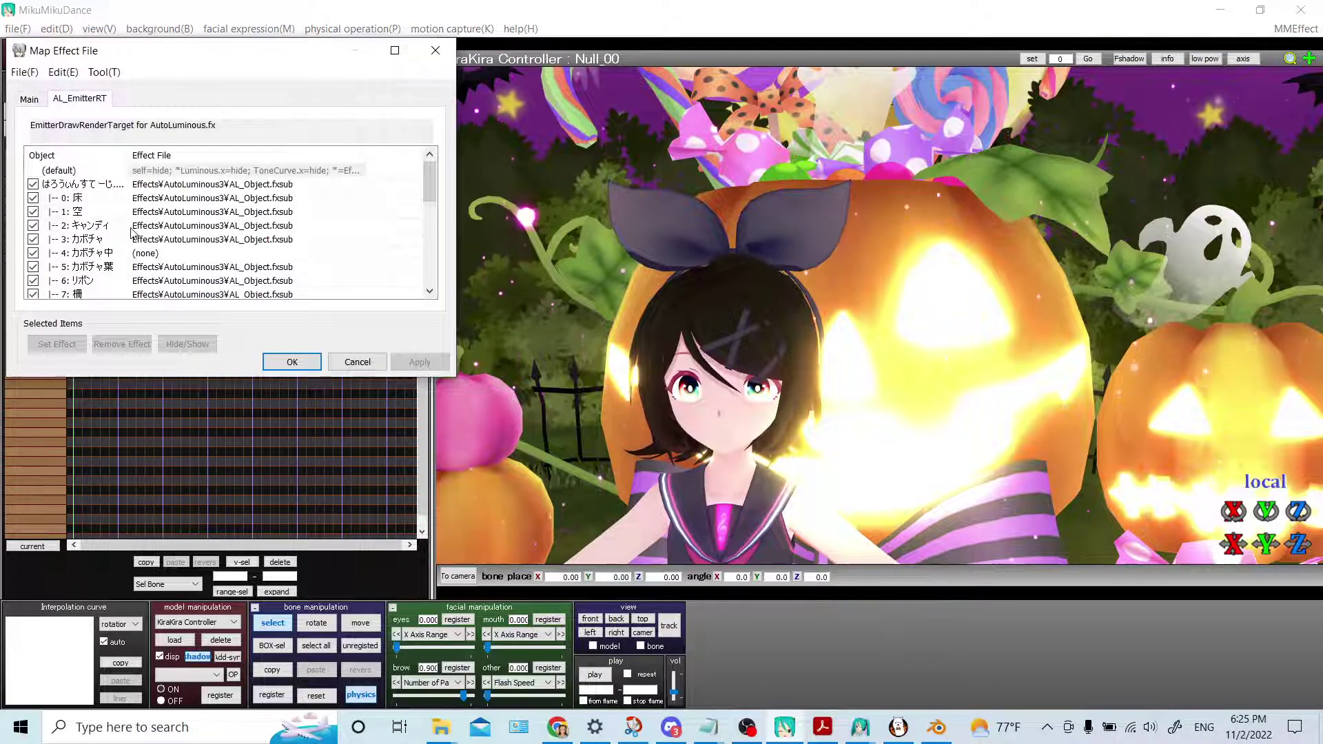
scroll(131, 234, down, 6)
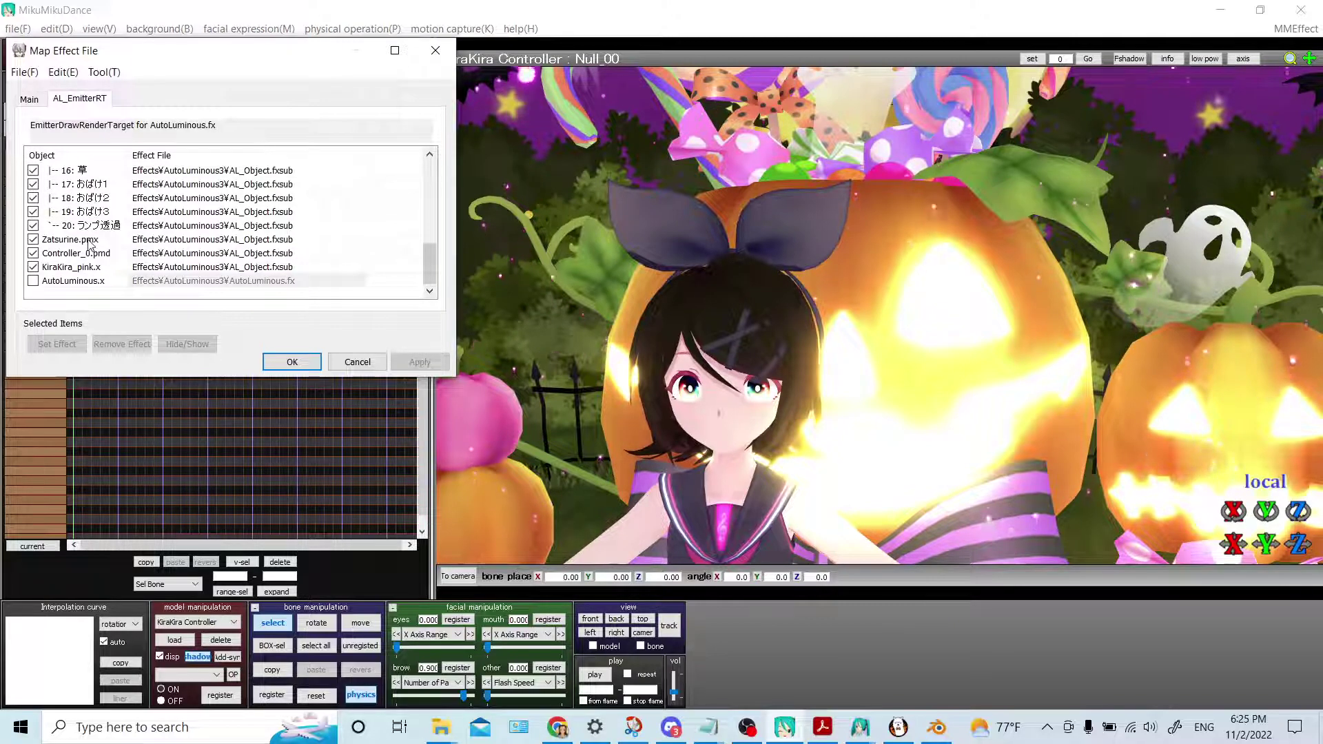
click(88, 241)
right_click(90, 241)
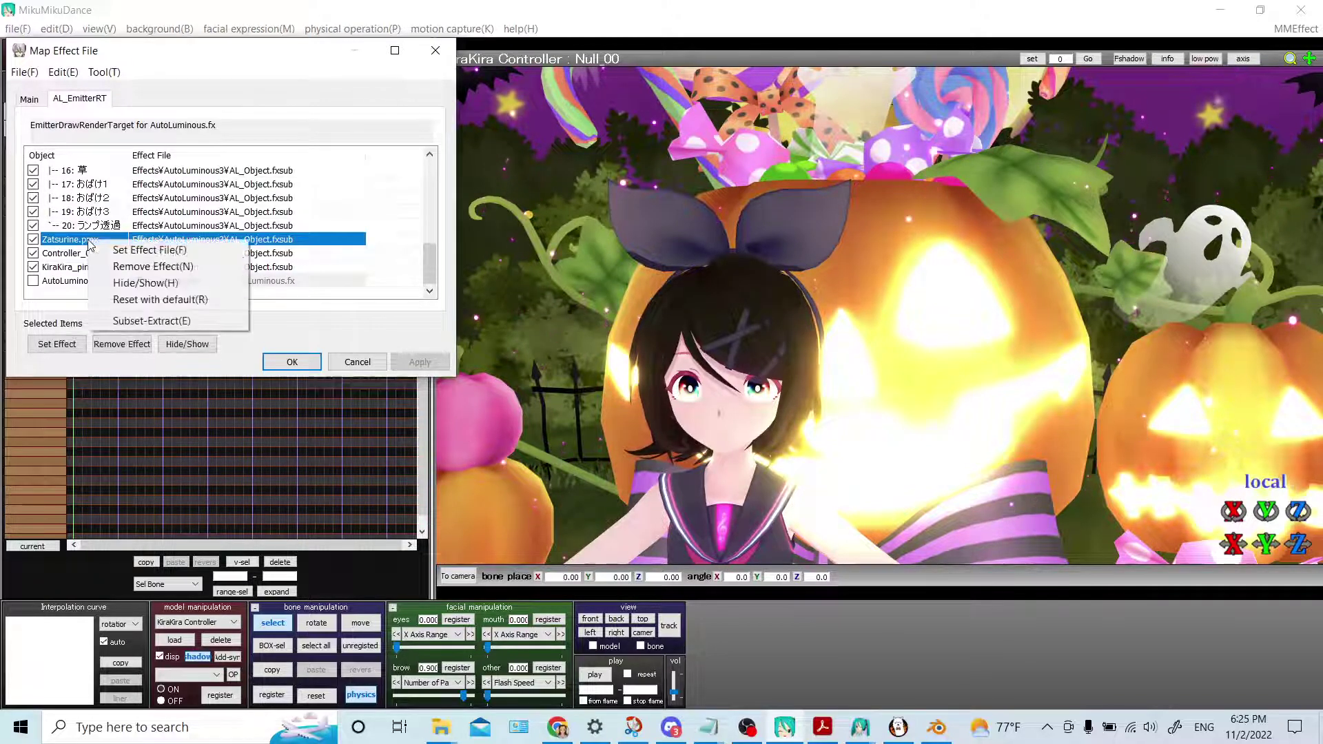
click(168, 322)
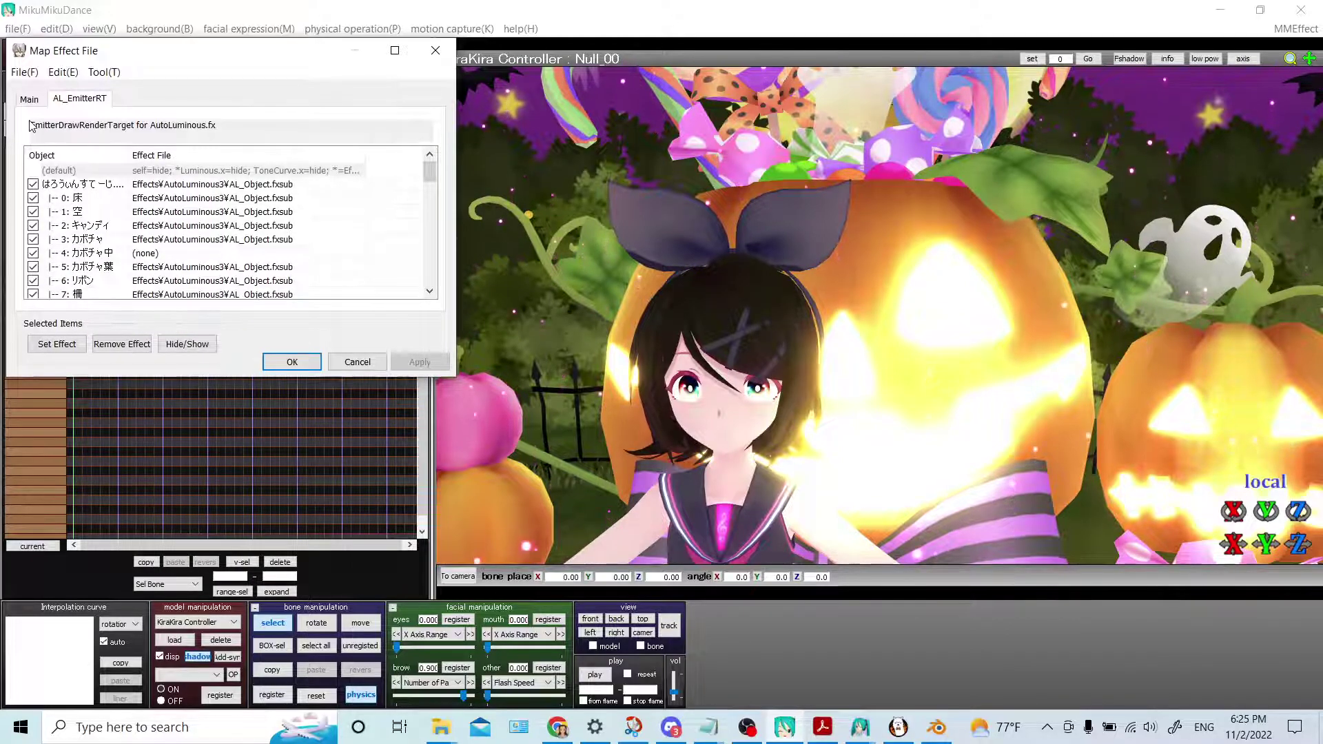
Toggle the visibility of Zatsurine.pmx's first subsets, such as 2, 4 and 5, in the main render target to identify the eye materials
scroll(64, 245, down, 8)
scroll(64, 245, up, 1)
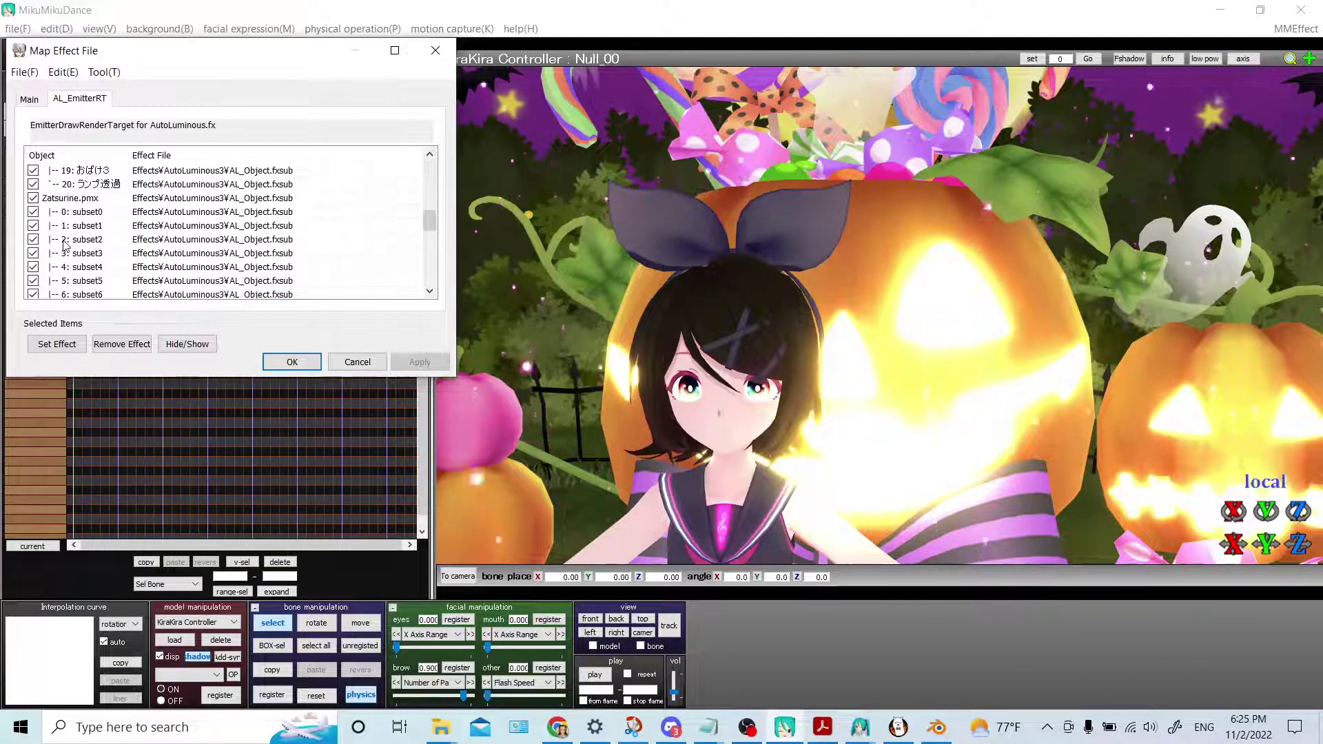
click(25, 100)
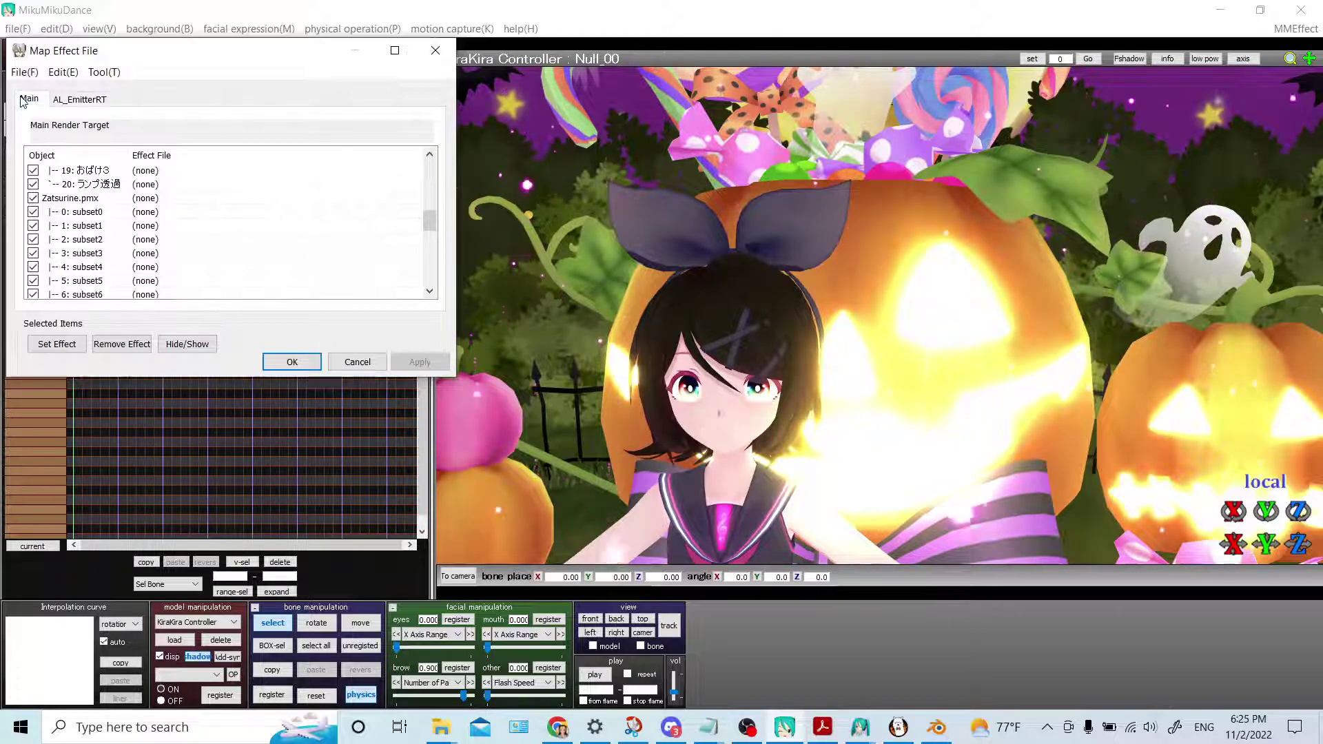
click(33, 239)
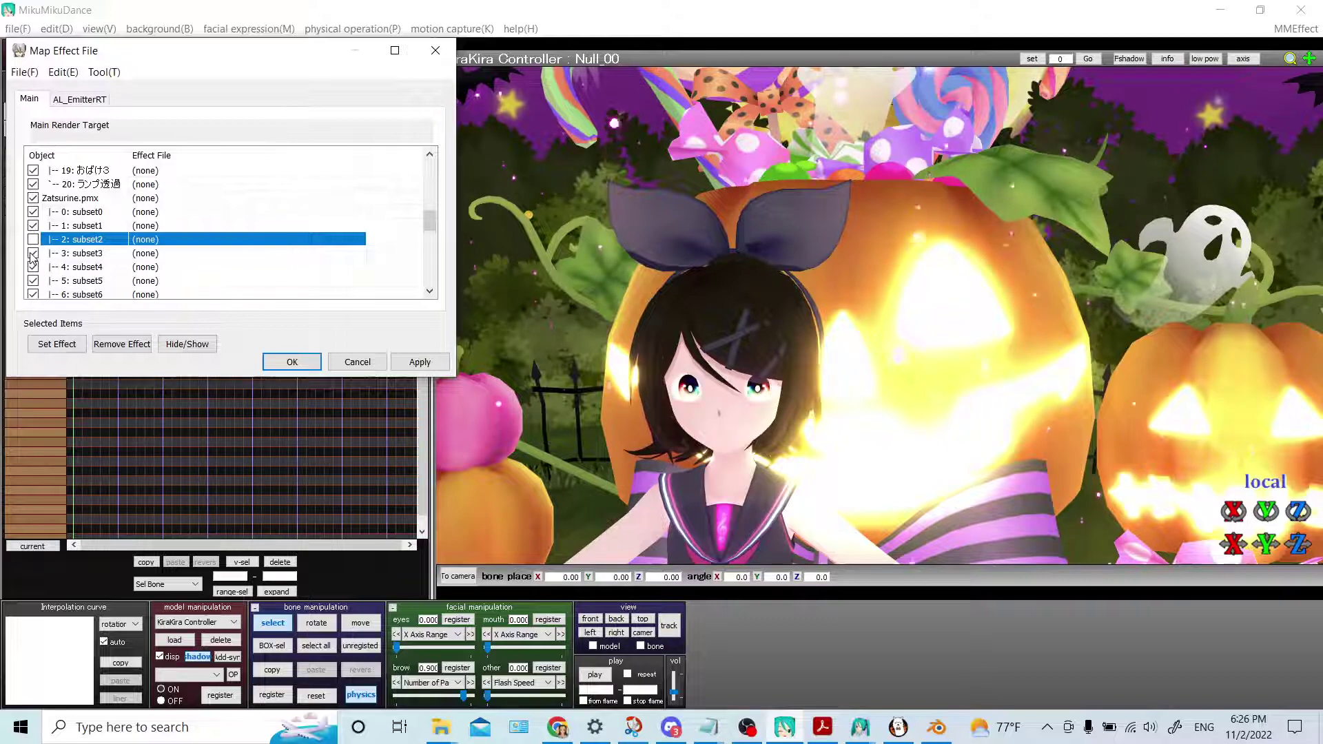
click(32, 268)
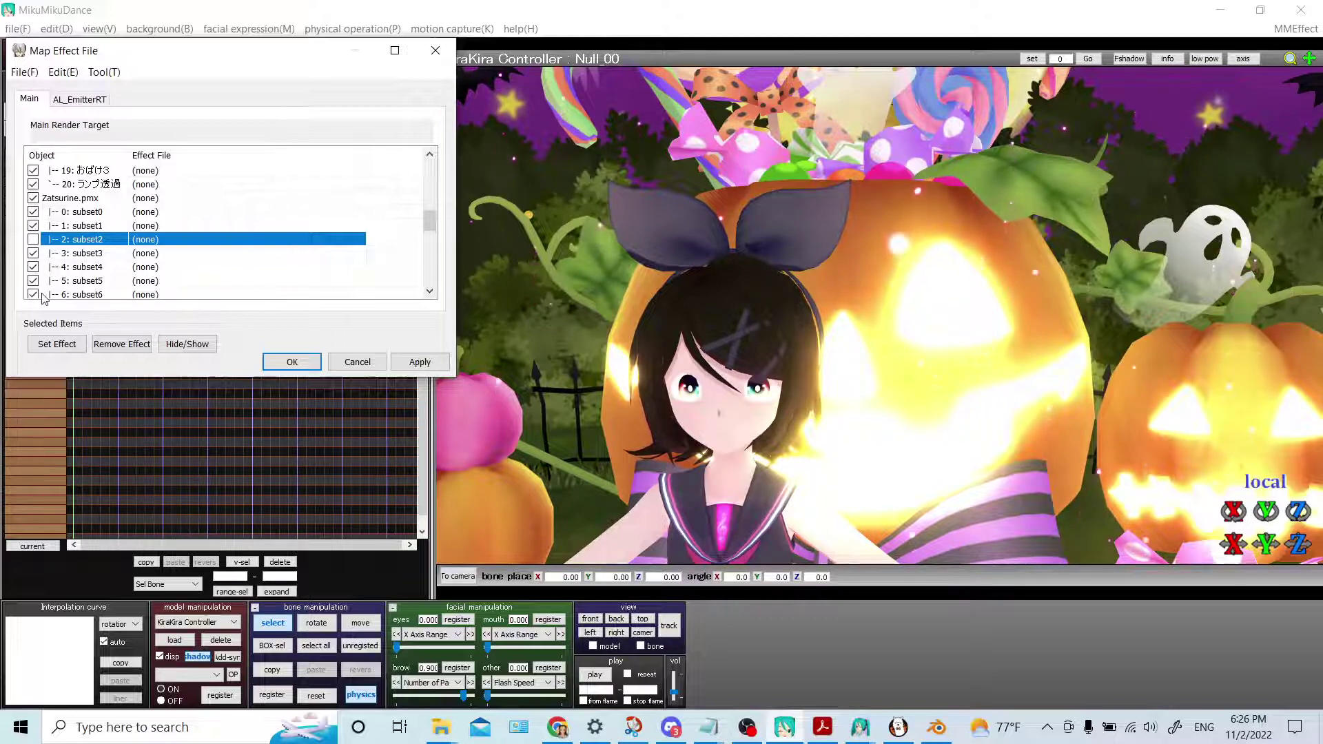
click(33, 268)
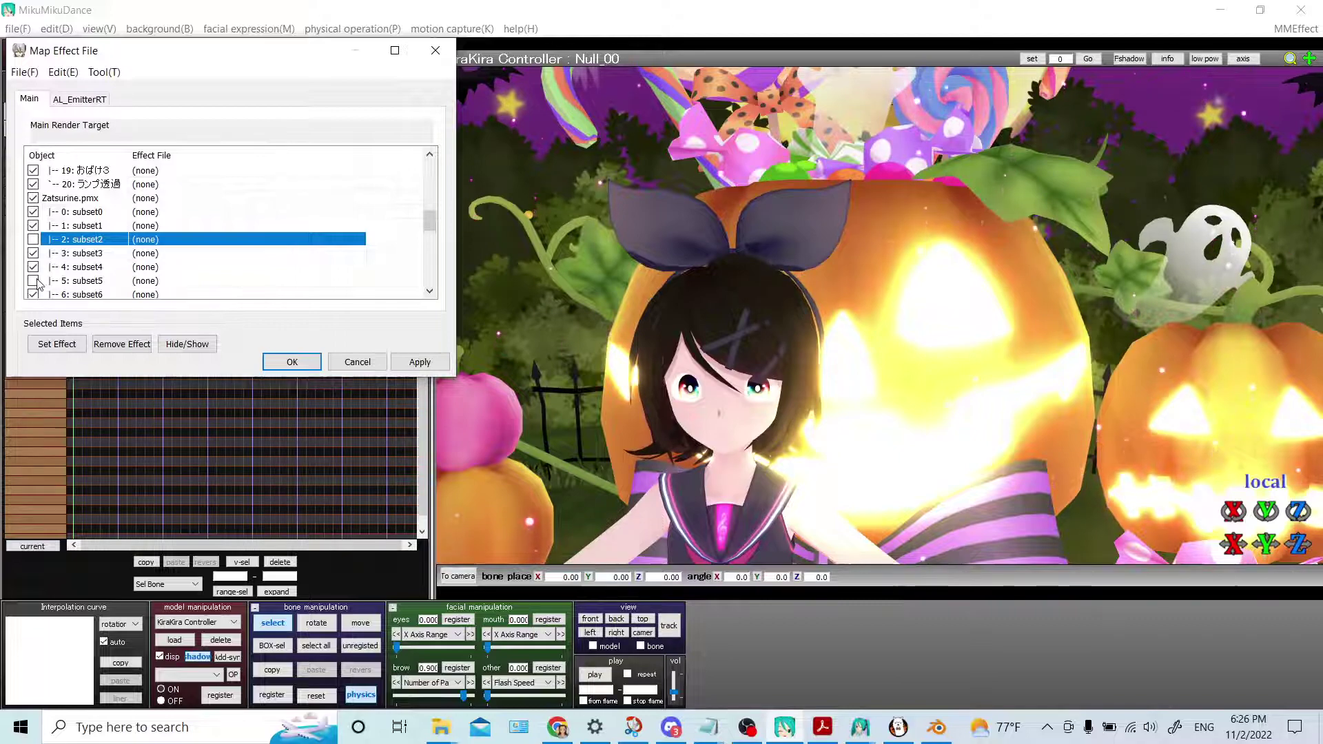
click(77, 268)
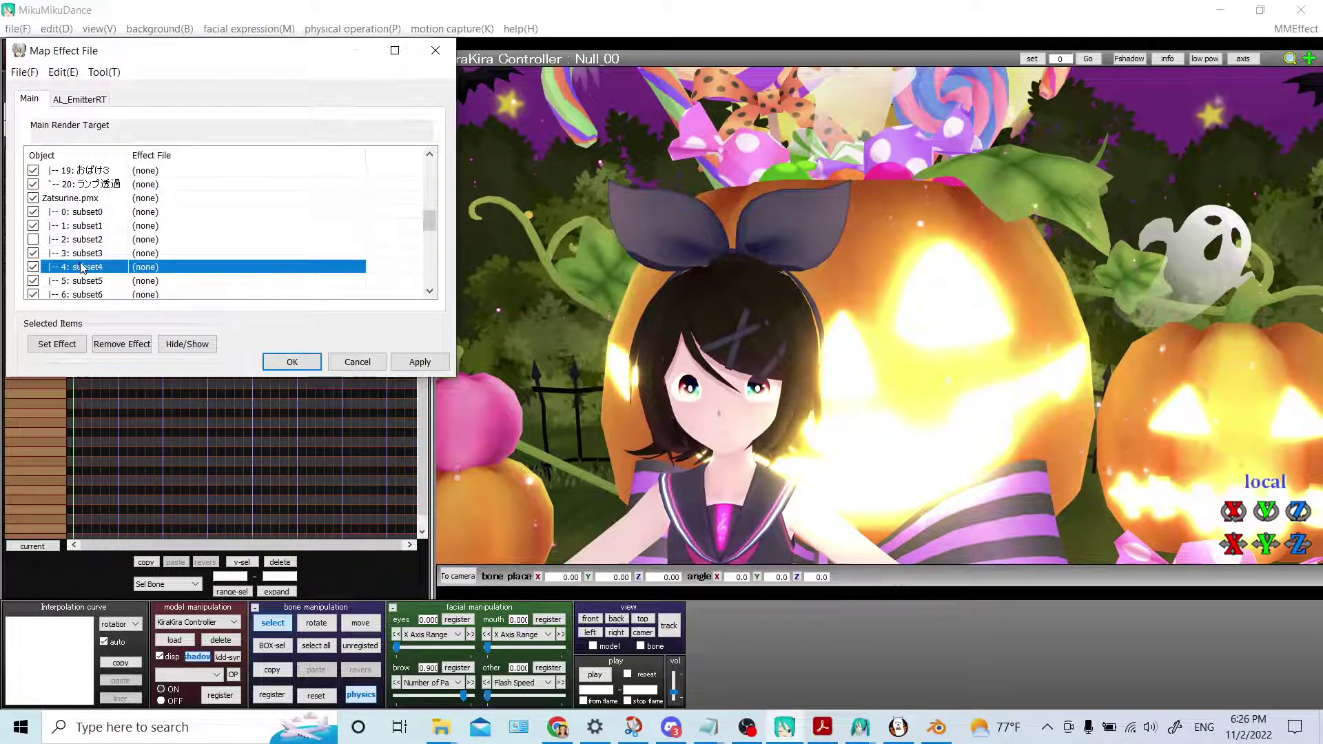
Try making the eyes glow by setting Zatsurine.pmx subsets 3 and 4 to no effect for AL_EmitterRT
click(76, 99)
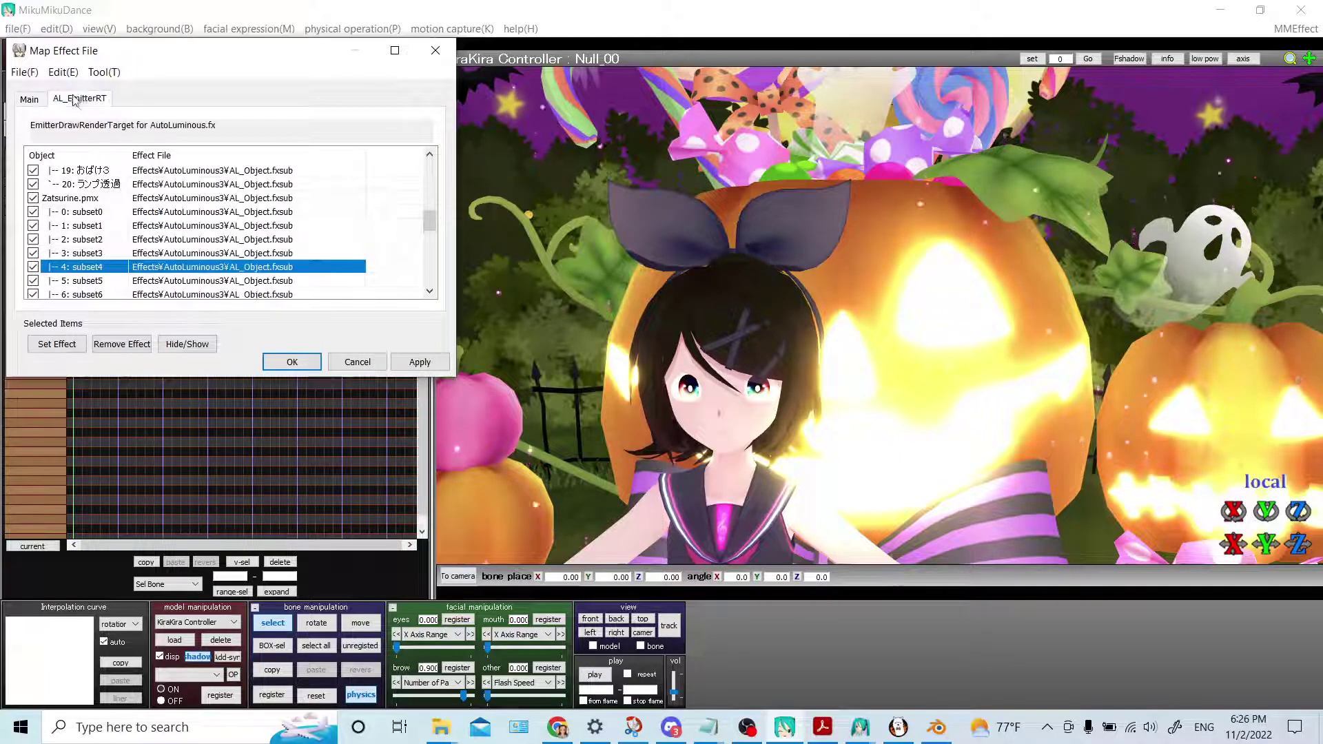
click(118, 255)
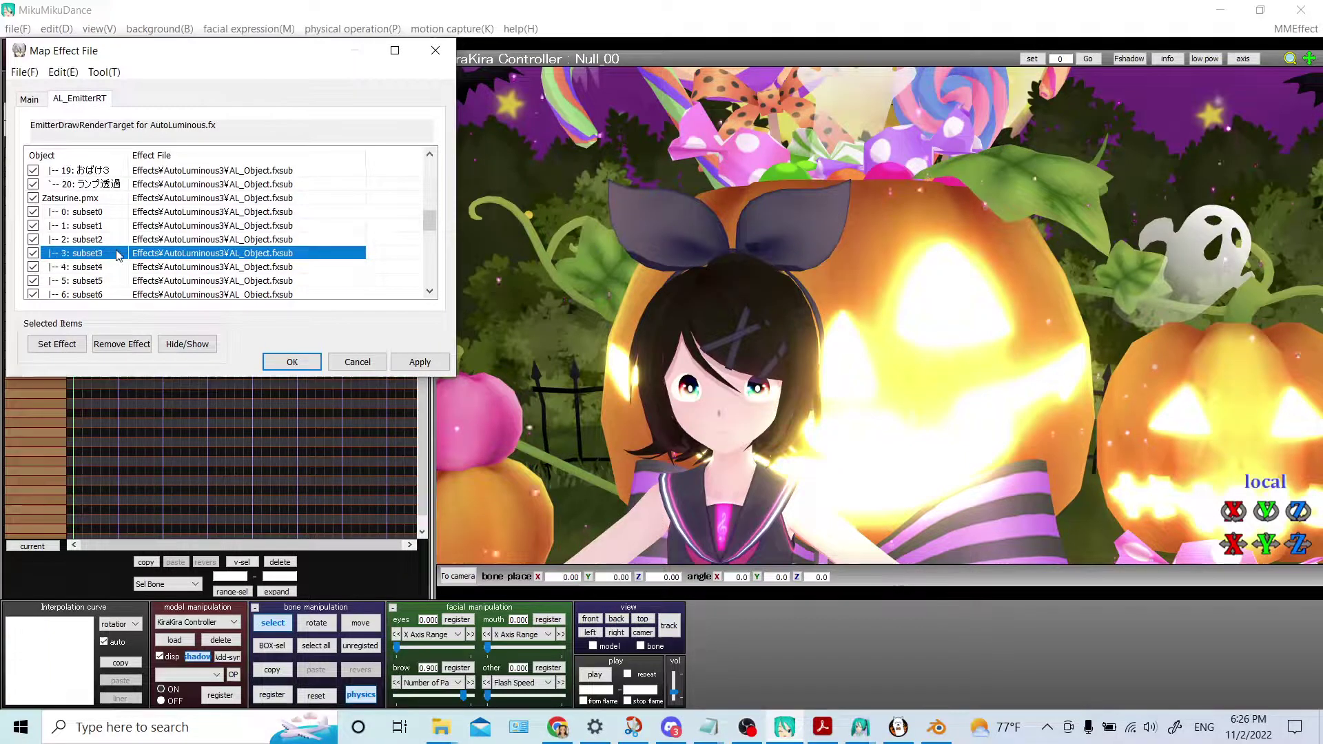
click(132, 343)
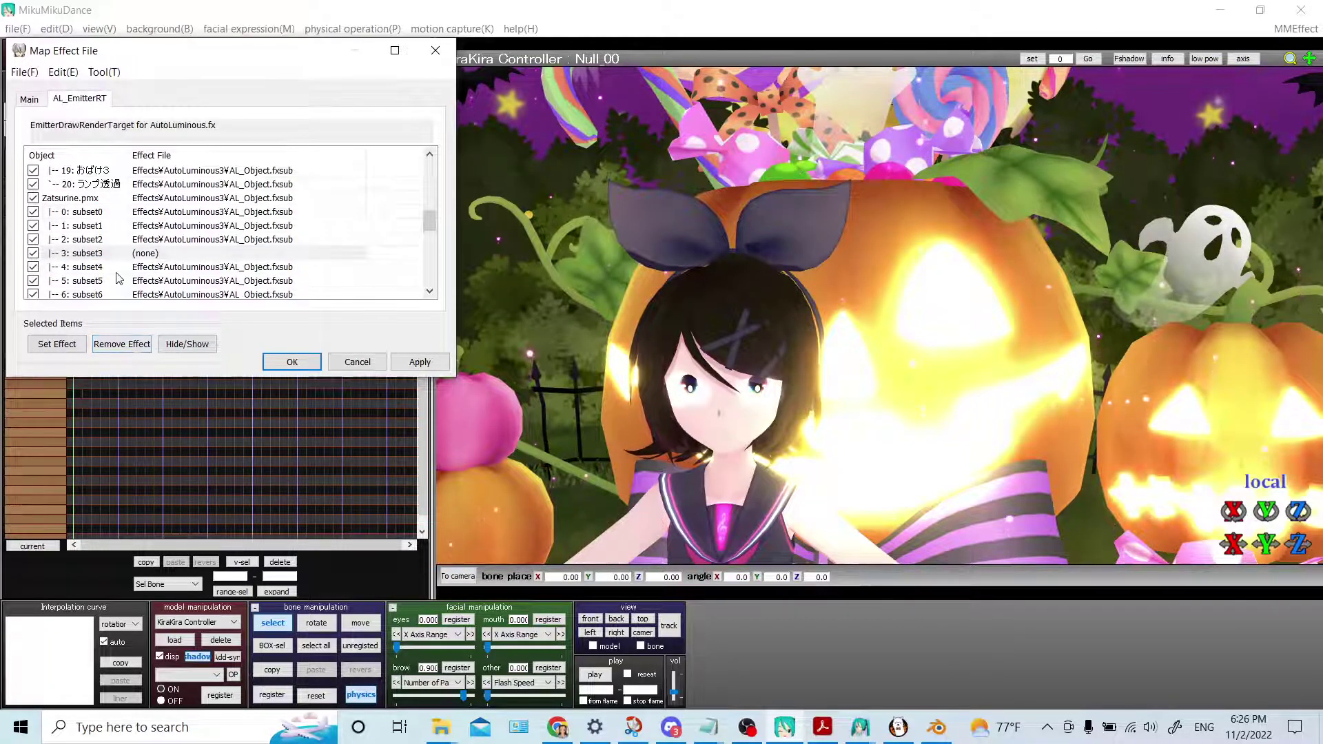
click(101, 268)
click(121, 346)
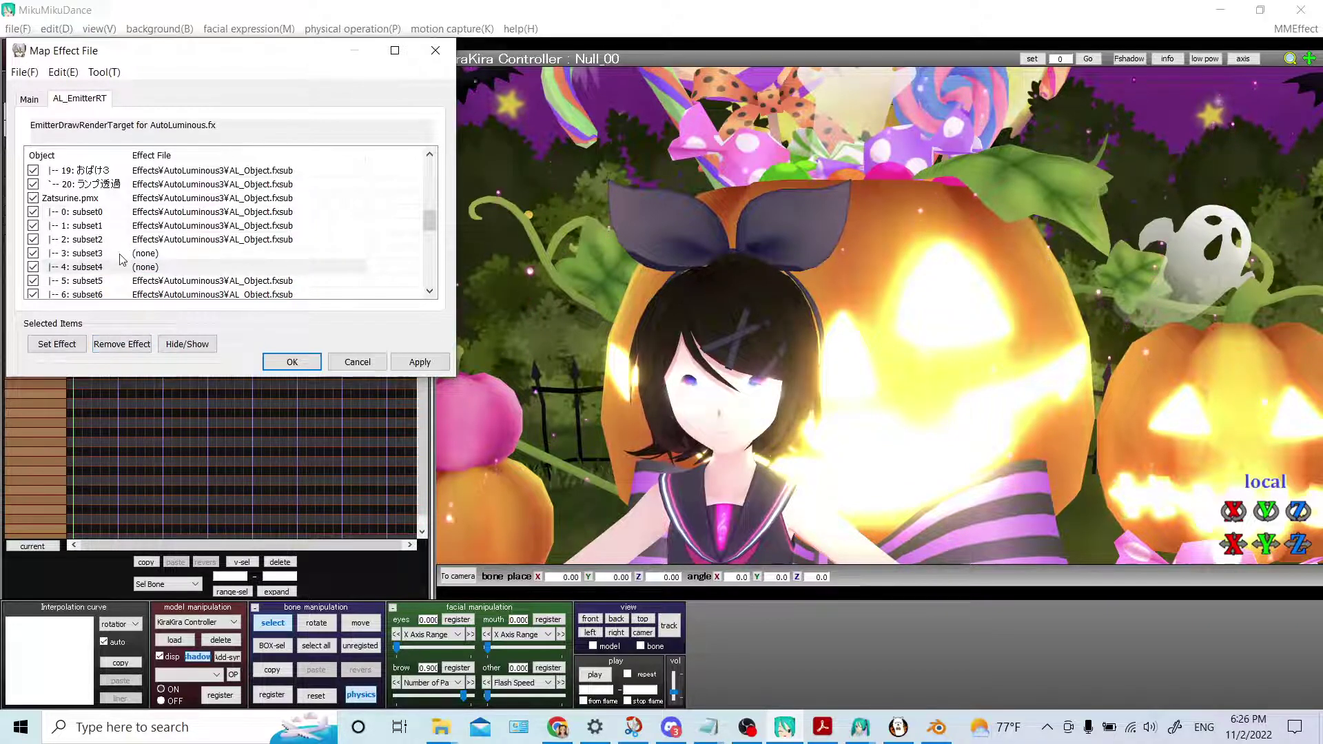
Restore the AL_Object.fxsub effect on Zatsurine.pmx subsets 3 and 4 for AL_EmitterRT
click(121, 254)
click(122, 344)
click(122, 269)
click(124, 345)
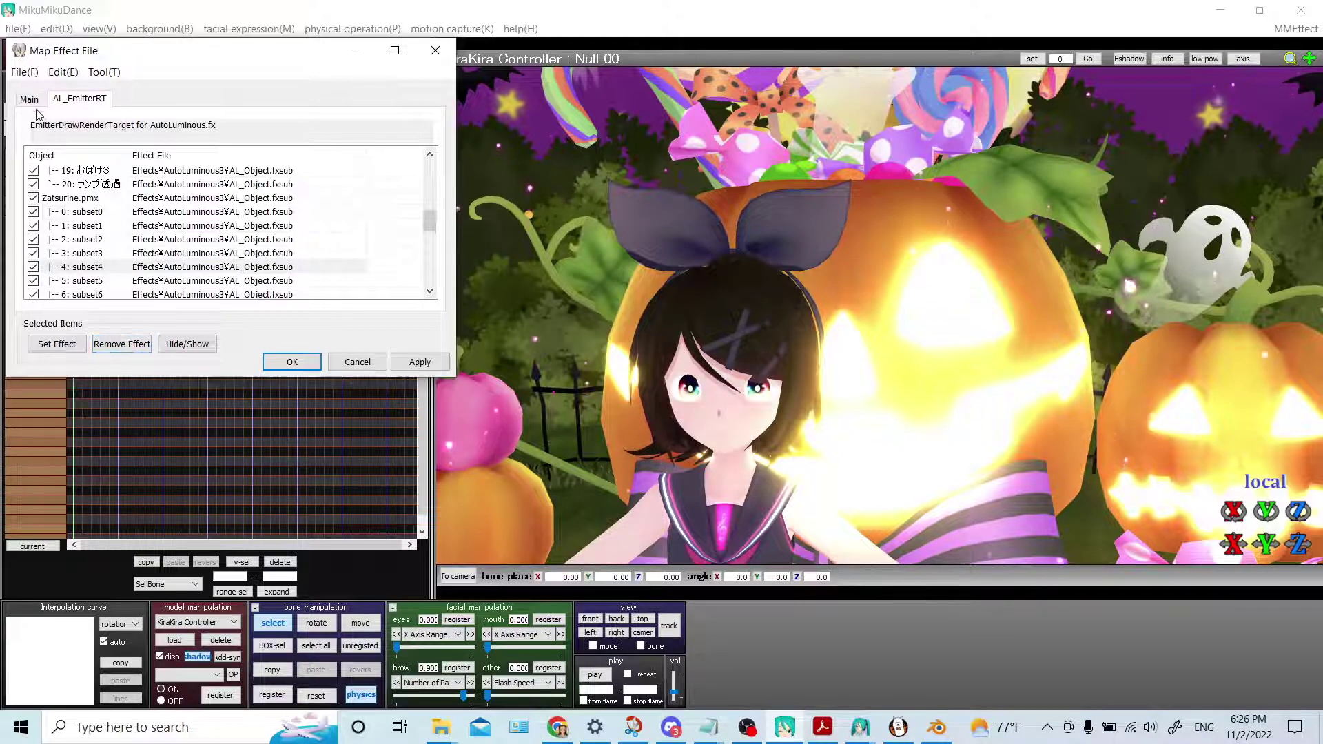
Toggle the visibility of Zatsurine.pmx subsets from 11 to 15 off and on in the main render target to identify the hair material
click(31, 100)
scroll(79, 248, down, 3)
click(80, 241)
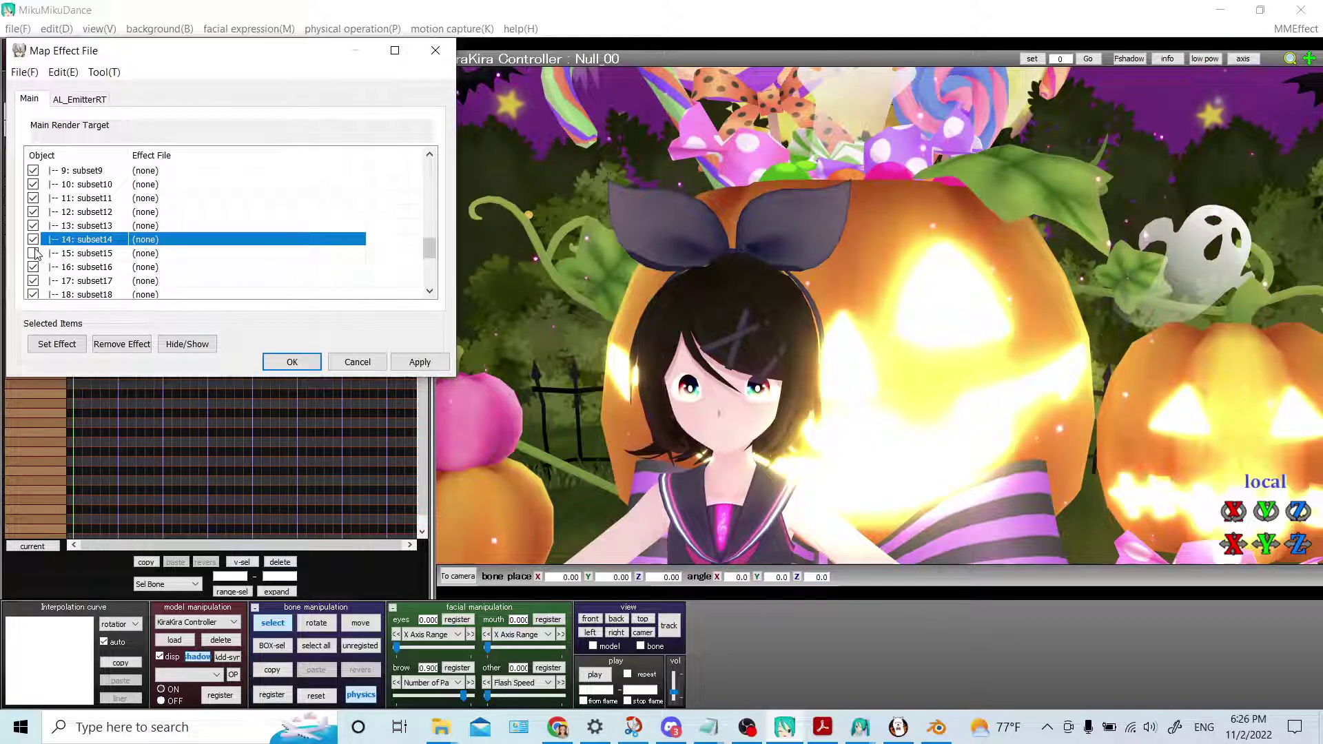
click(33, 198)
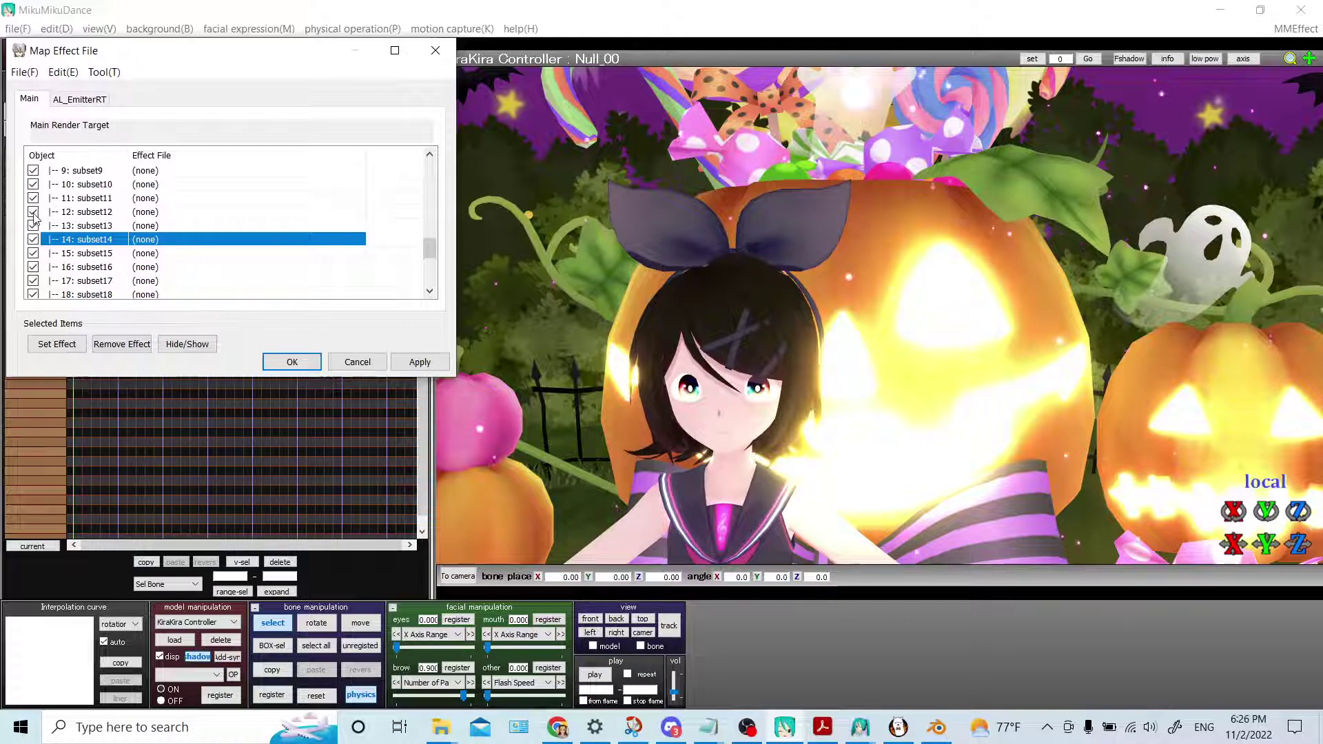
click(34, 197)
click(34, 225)
click(34, 225)
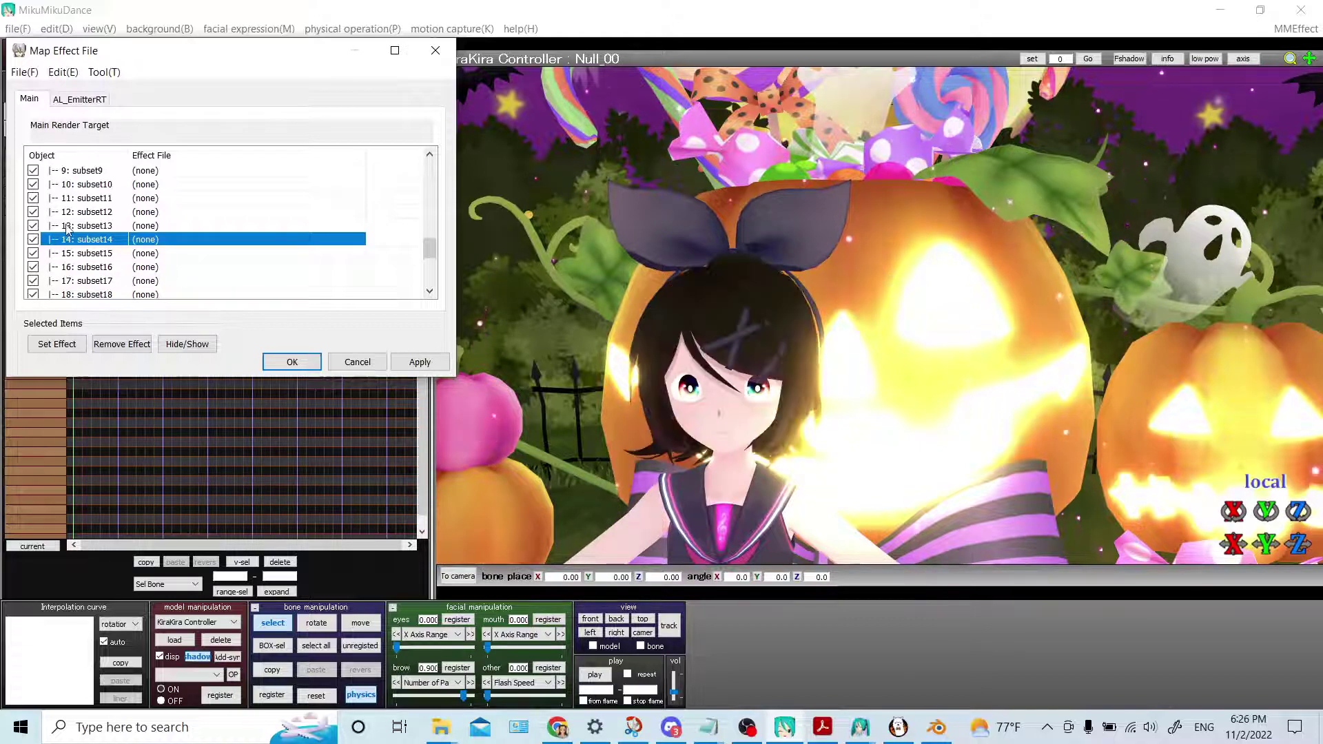
Set Zatsurine.pmx subset 13 to no effect for AL_EmitterRT so the hair glows, and apply the effect mapping
click(63, 226)
click(81, 100)
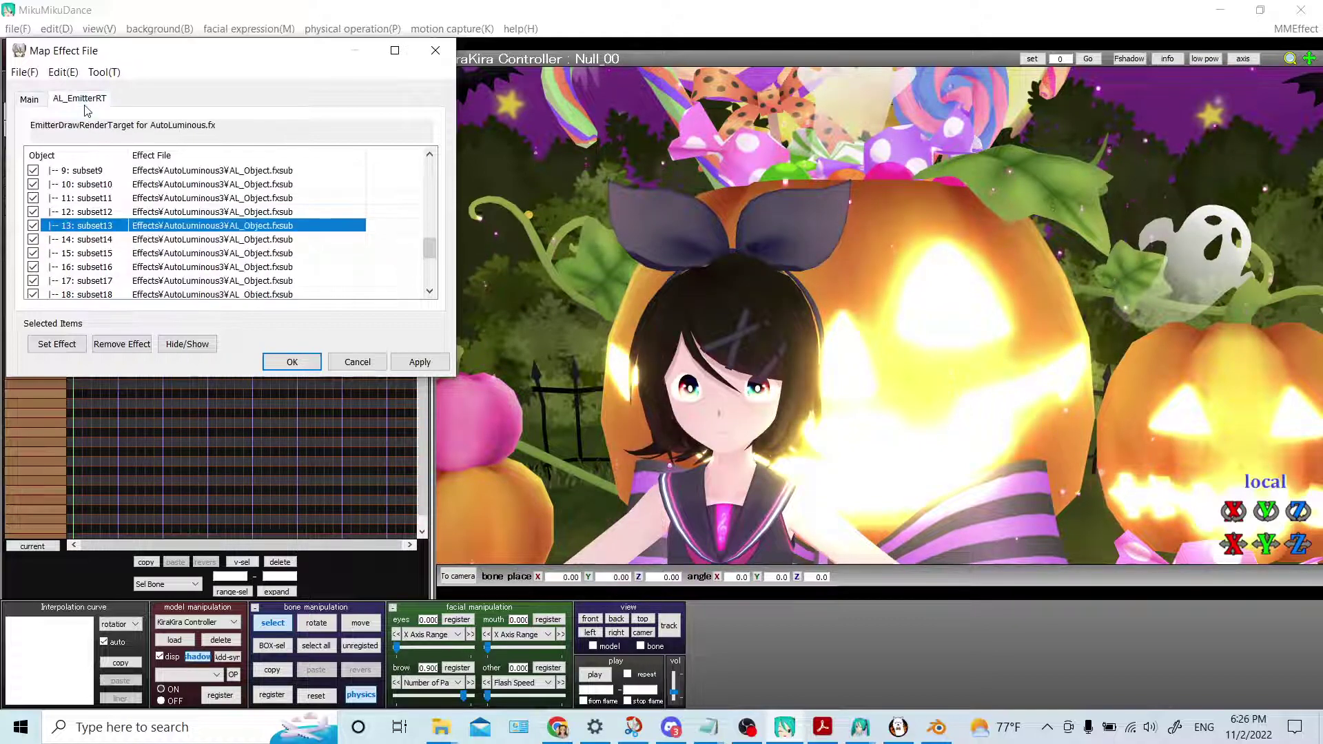
click(121, 344)
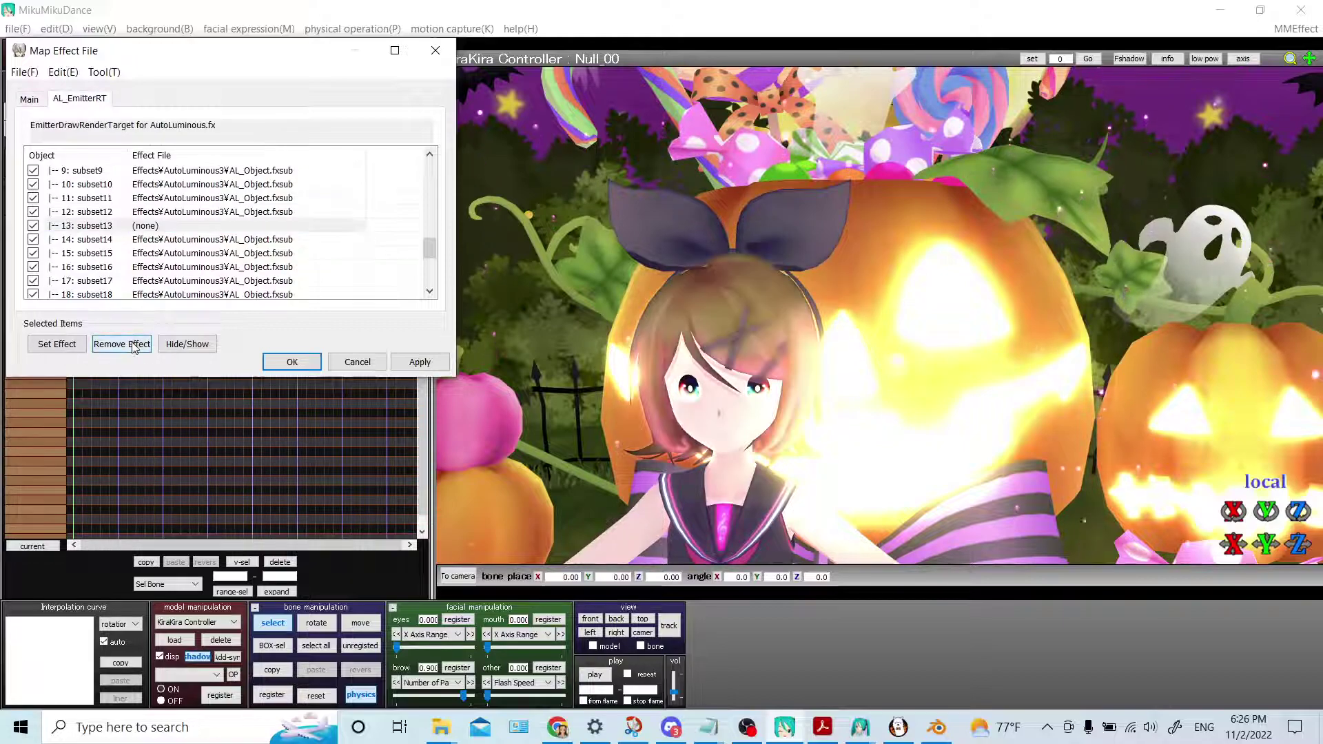
mouse_move(777, 391)
right_down()
mouse_move(862, 396)
mouse_move(787, 390)
right_up()
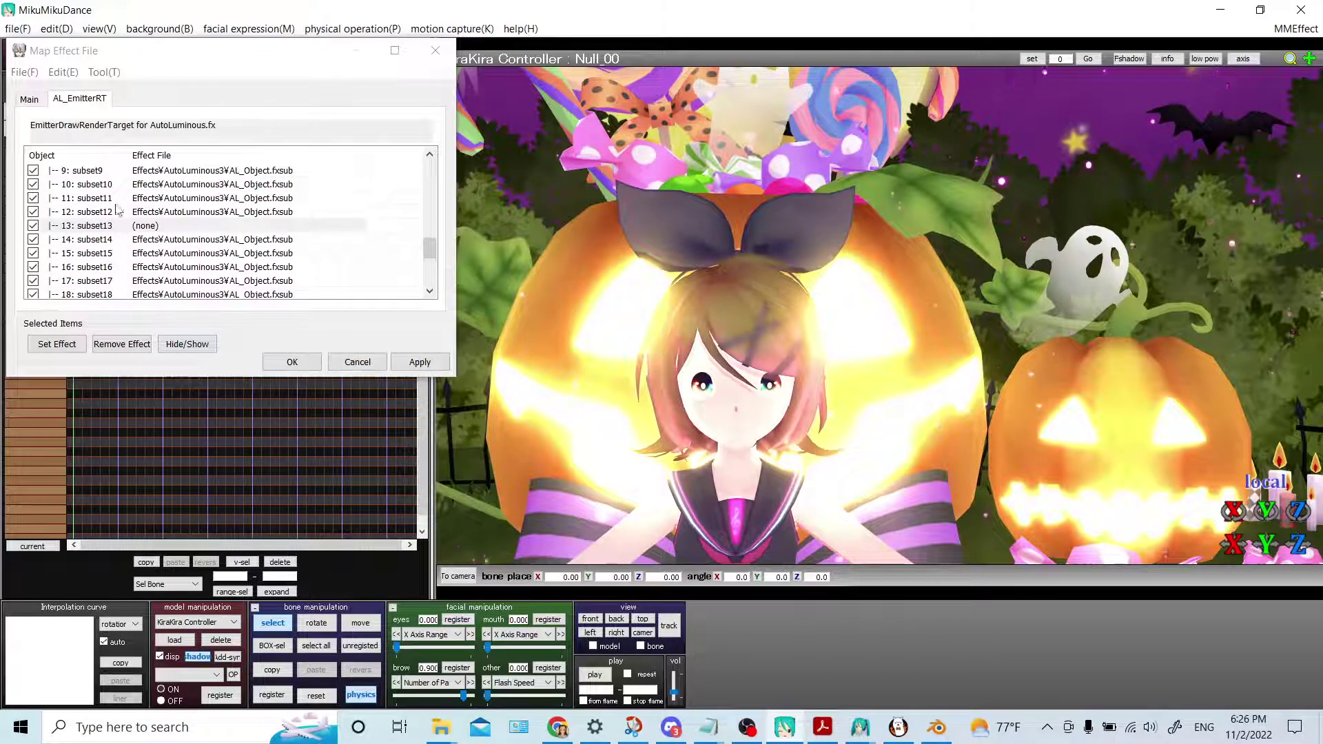
scroll(160, 241, up, 5)
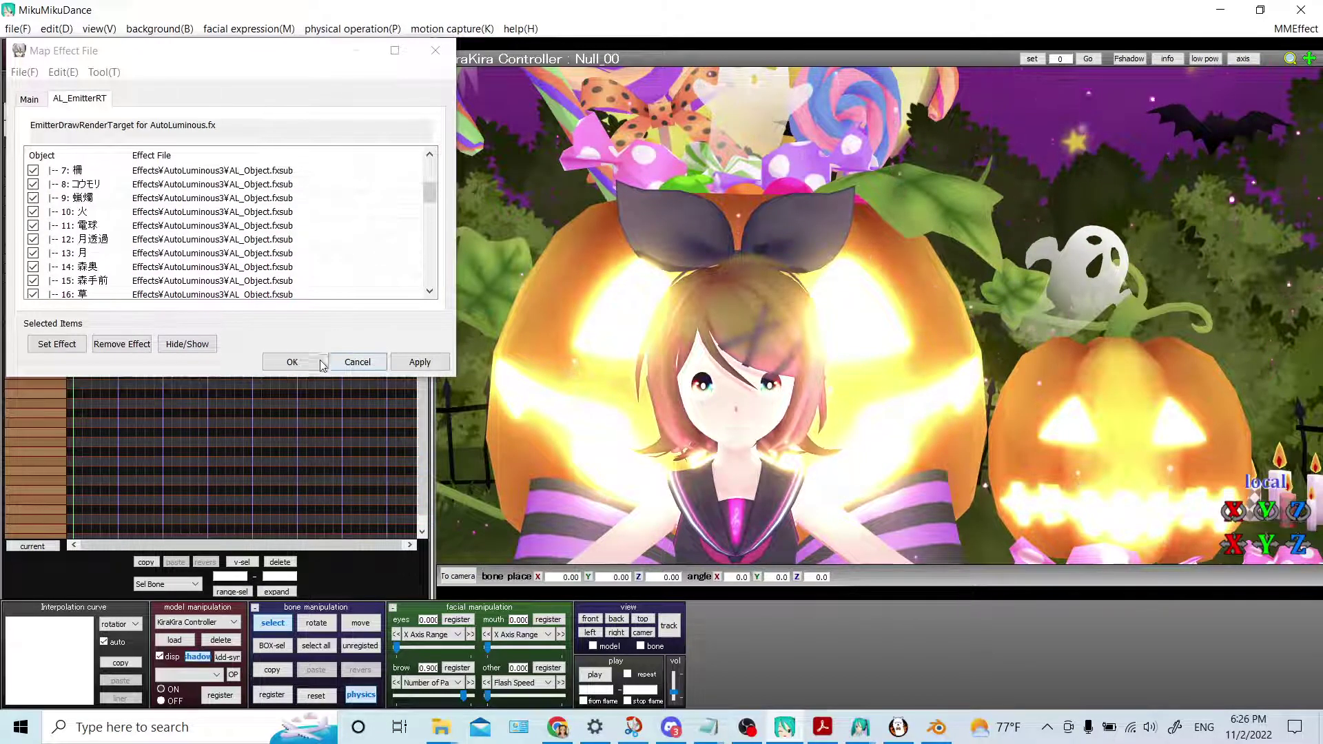
click(415, 361)
click(319, 365)
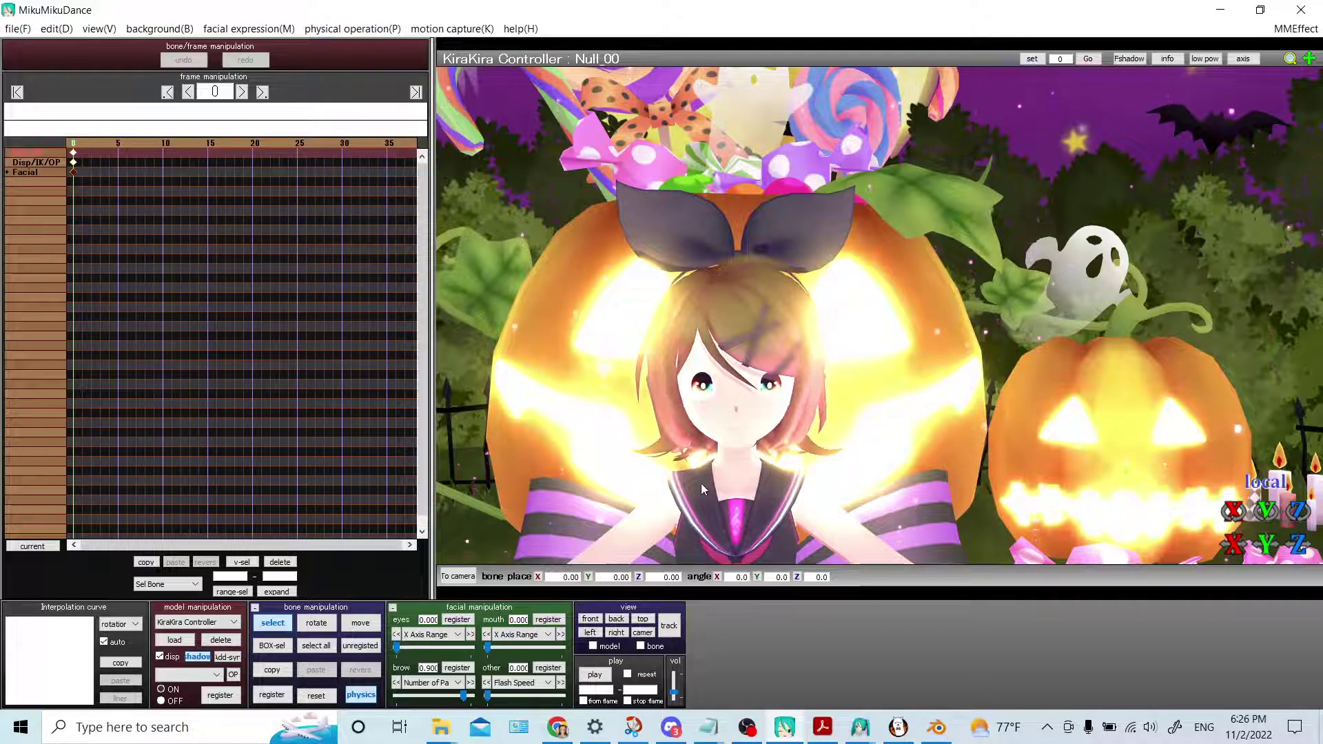
Switch to camera mode and bring the camera in close on the character's face at a distance of 9.00
click(448, 577)
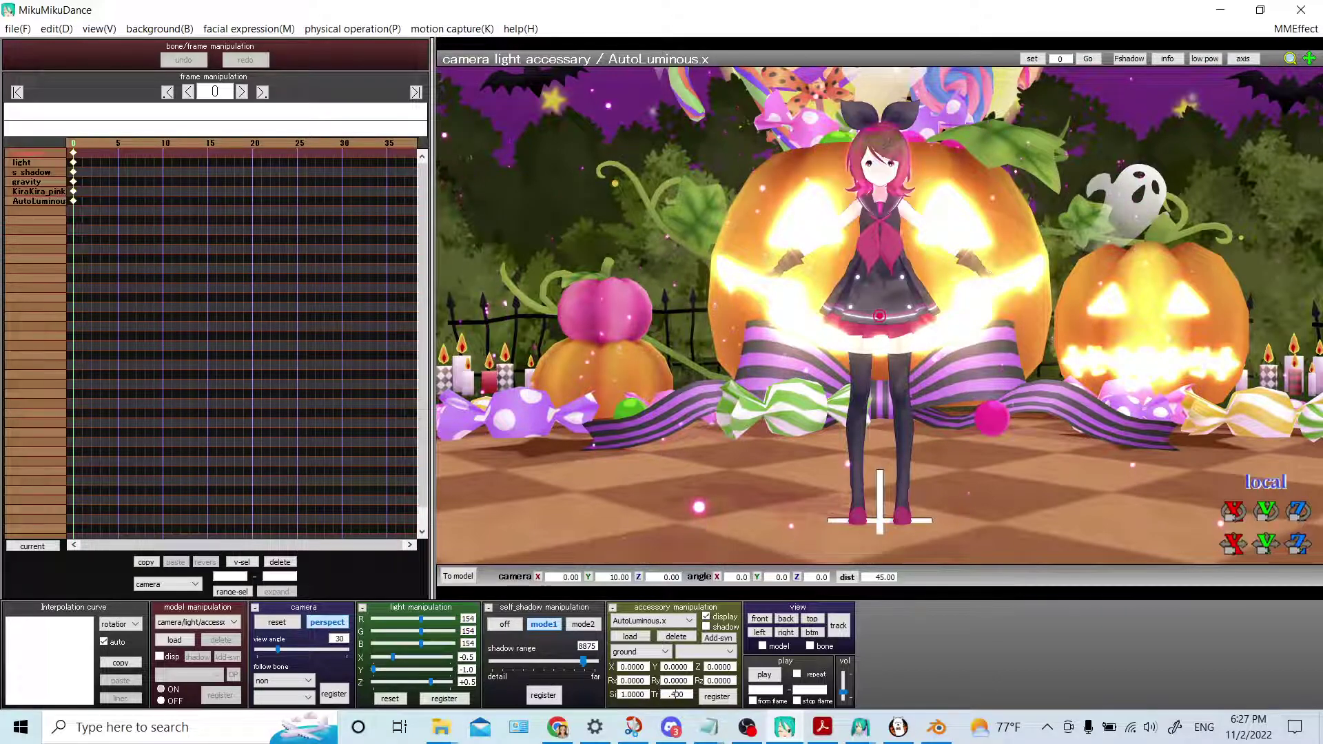
key(Return)
middle_drag(1003, 233, 984, 403)
scroll(978, 313, up, 10)
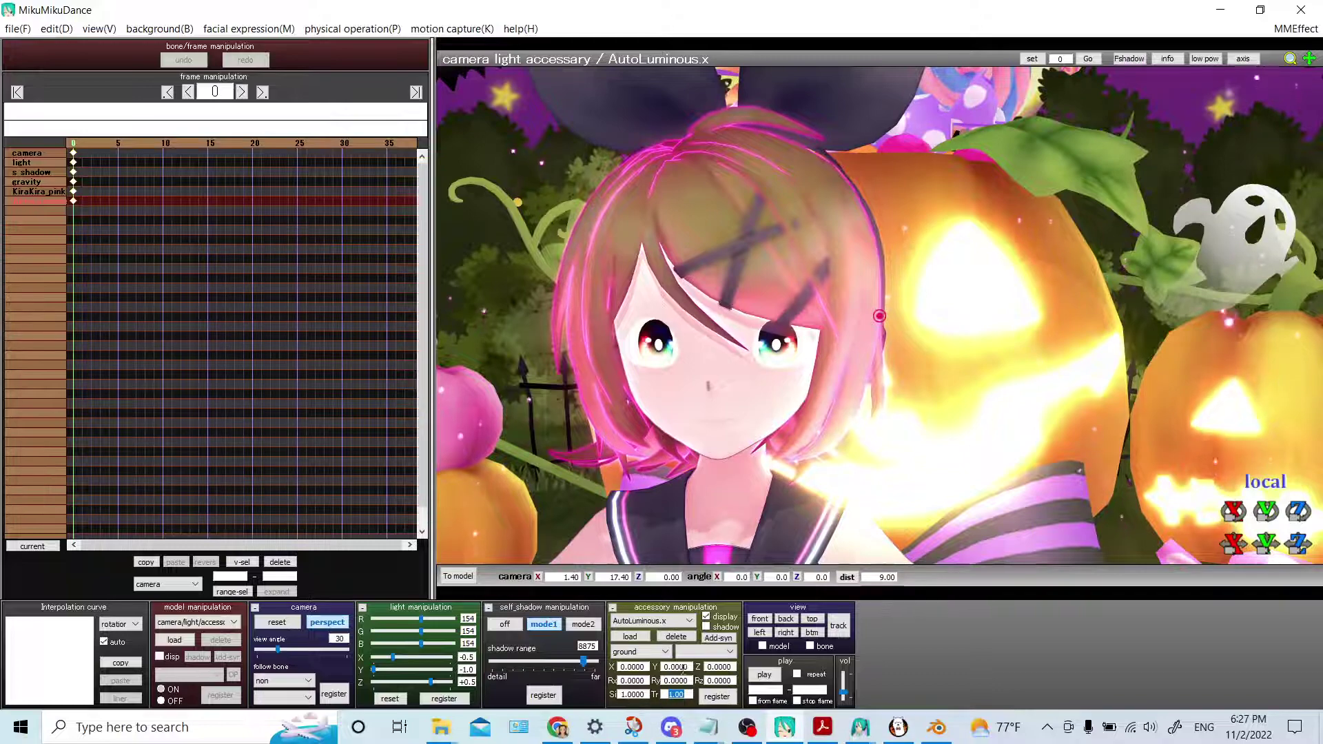
Load AutoLuminous.x a second time as an accessory and set its Tr value to 0.30
click(630, 636)
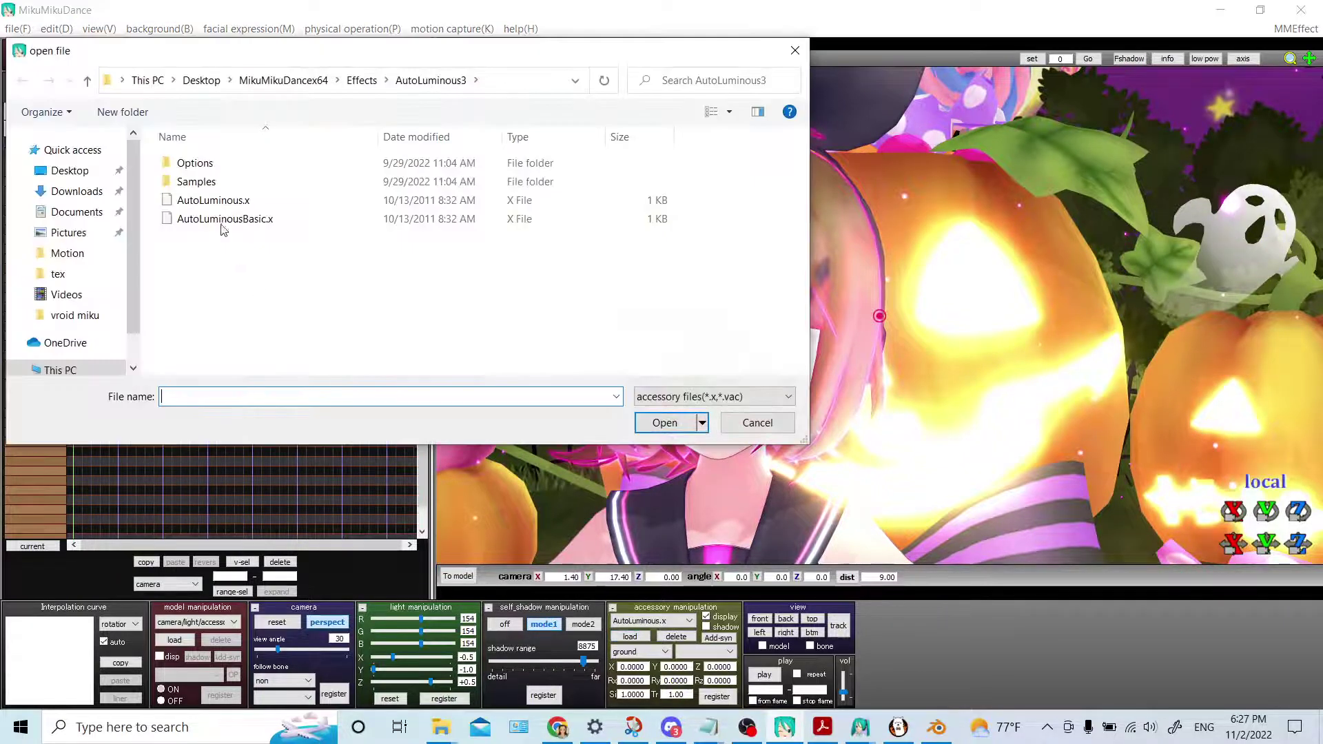
double_click(272, 205)
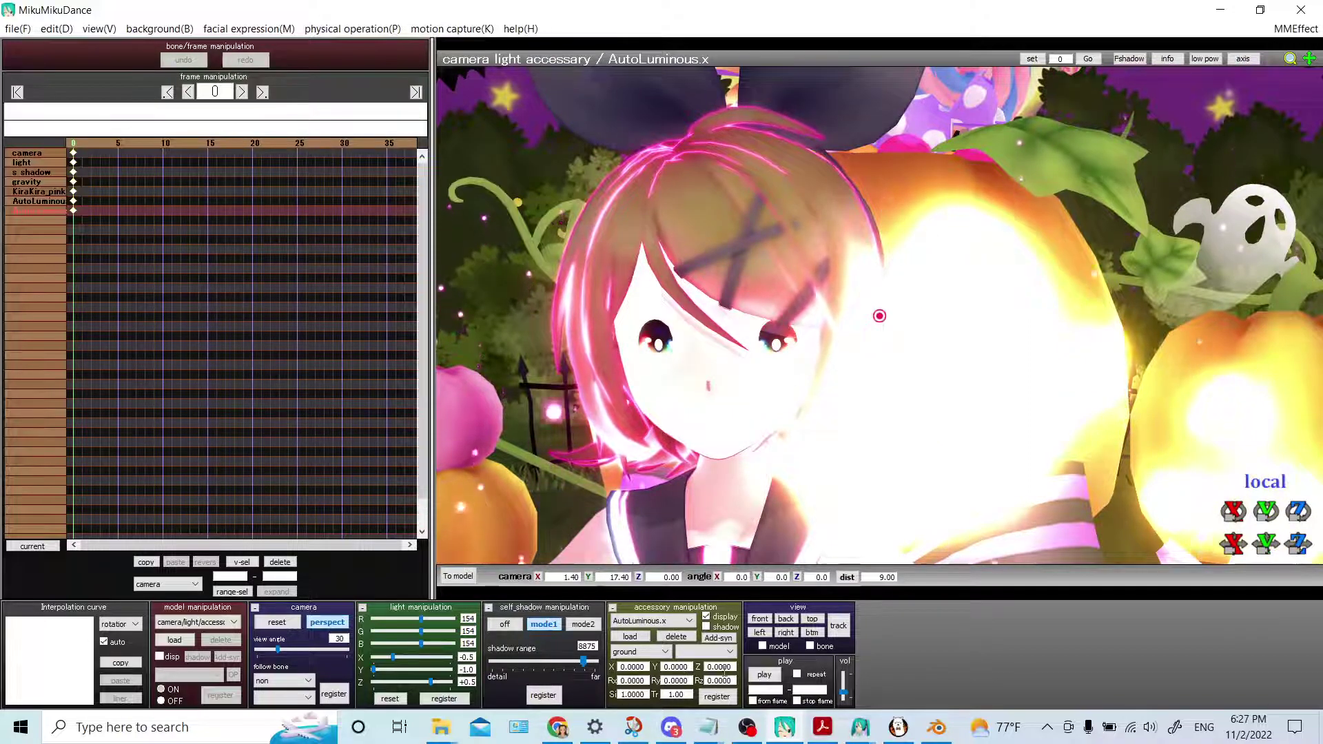
double_click(676, 695)
key(BackSpace)
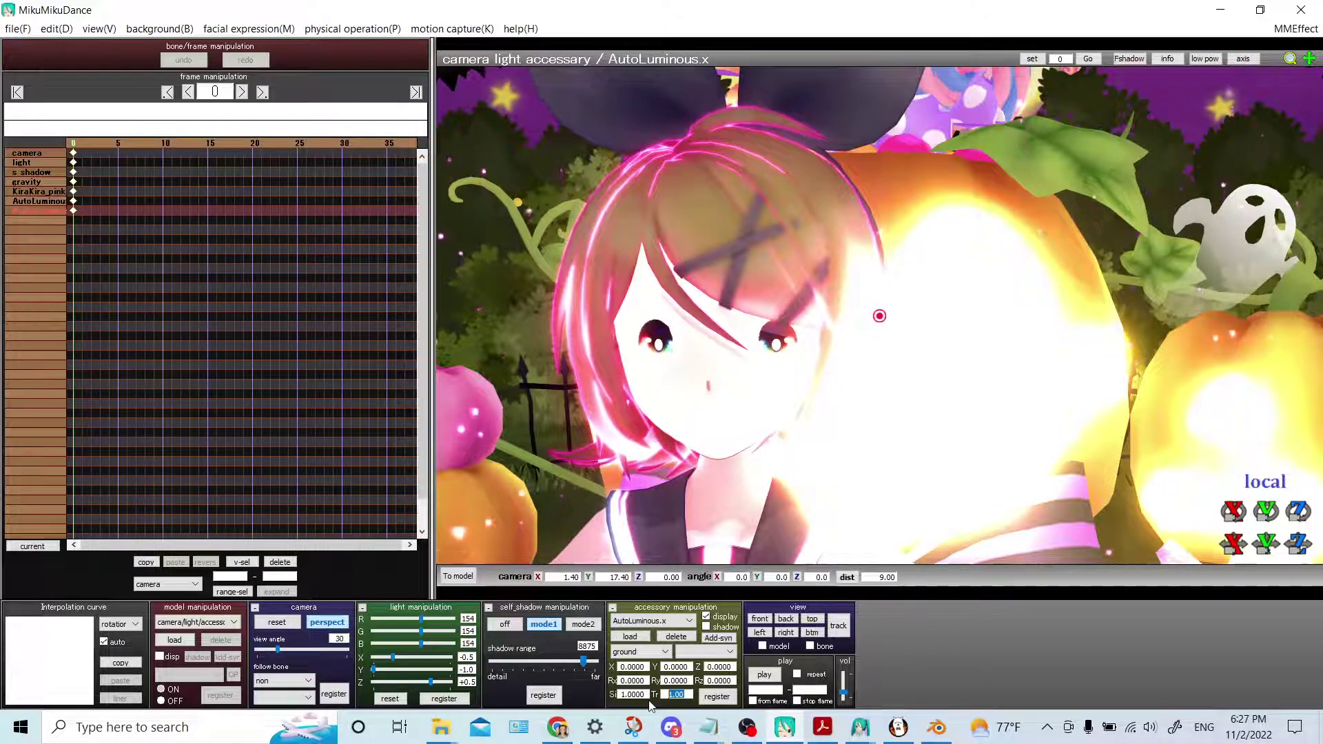
text(0.3)
key(Return)
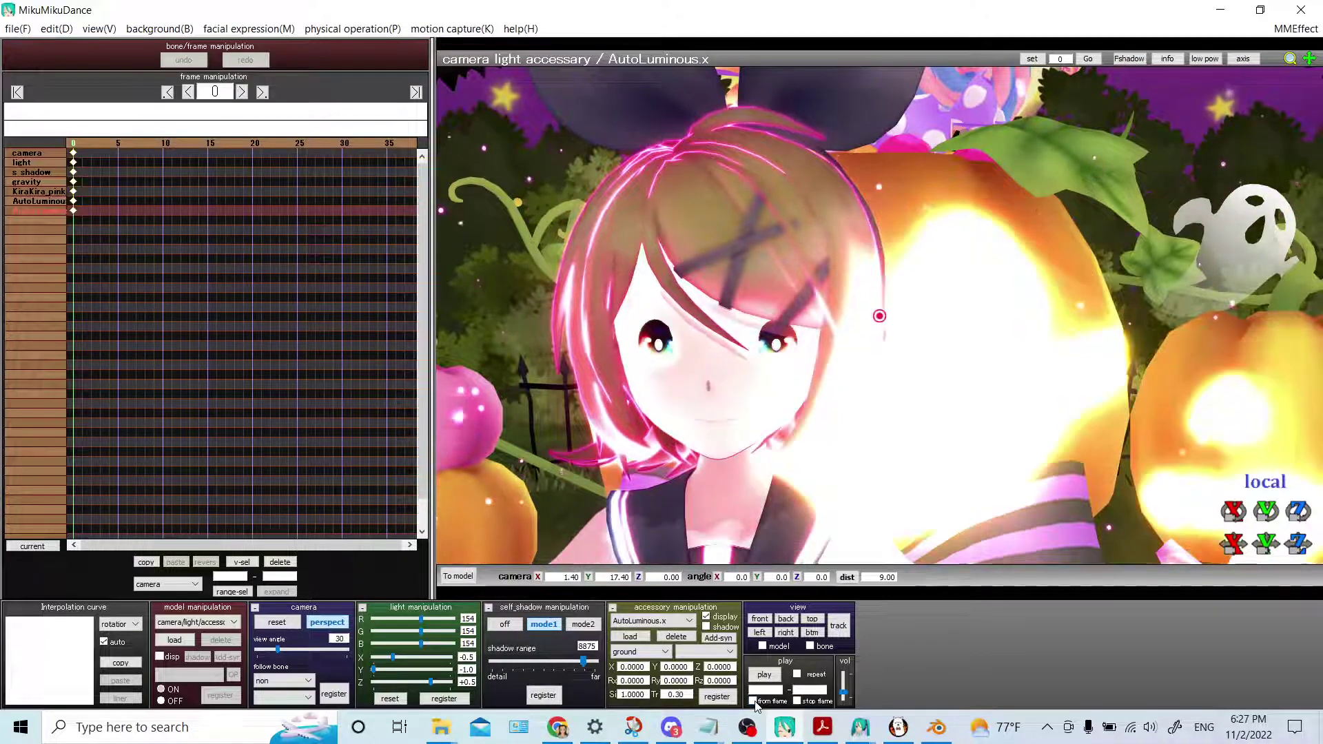
Reopen the effect mapping and restore the AL_Object.fxsub effect on Zatsurine.pmx subset 13 for the first AL_EmitterRT render target
click(1289, 29)
click(1119, 43)
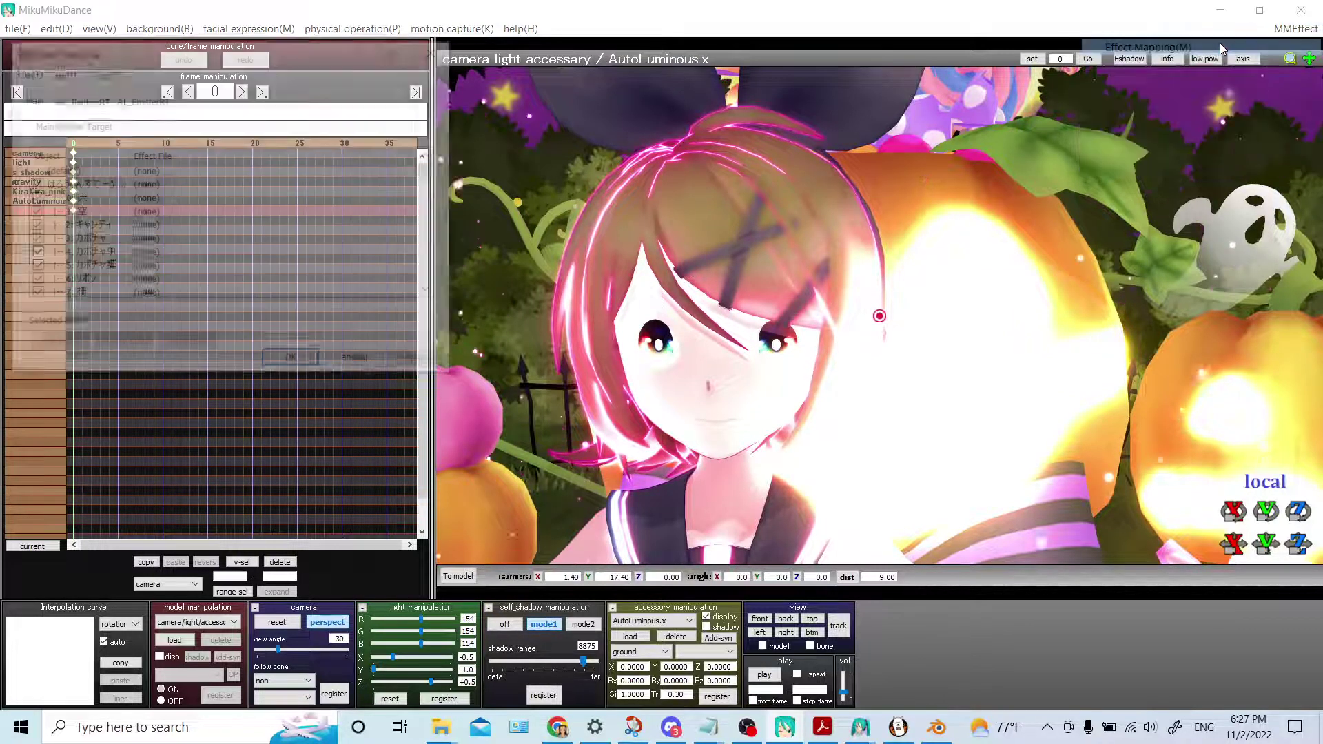
click(79, 99)
click(140, 99)
click(104, 100)
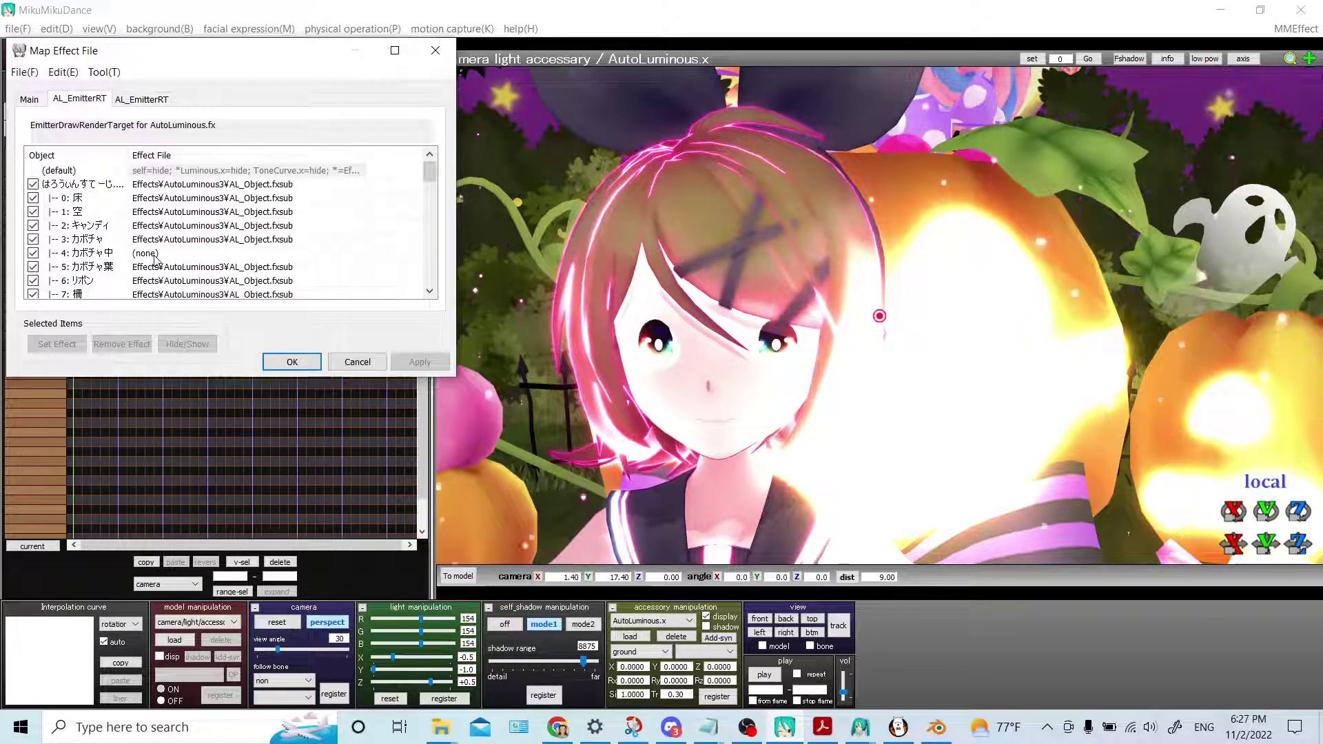
scroll(158, 269, down, 5)
scroll(157, 261, down, 7)
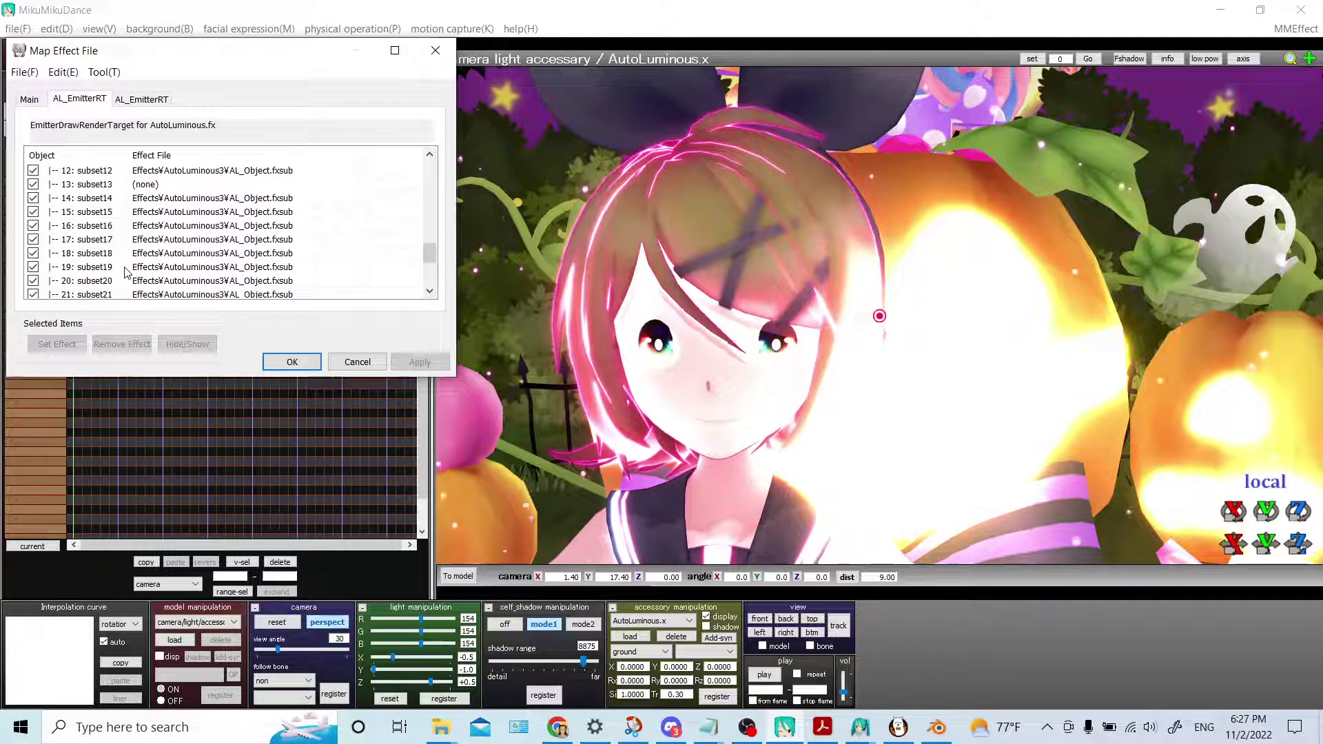
click(157, 185)
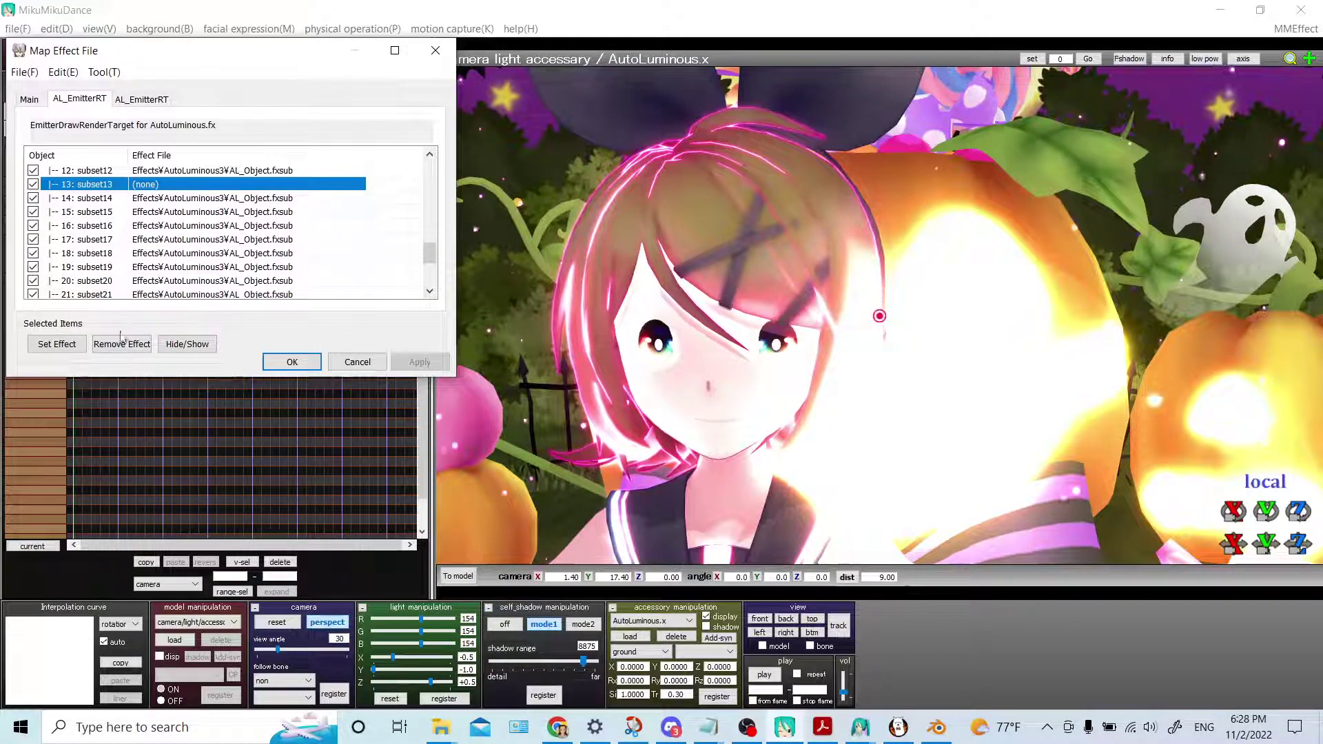
click(121, 344)
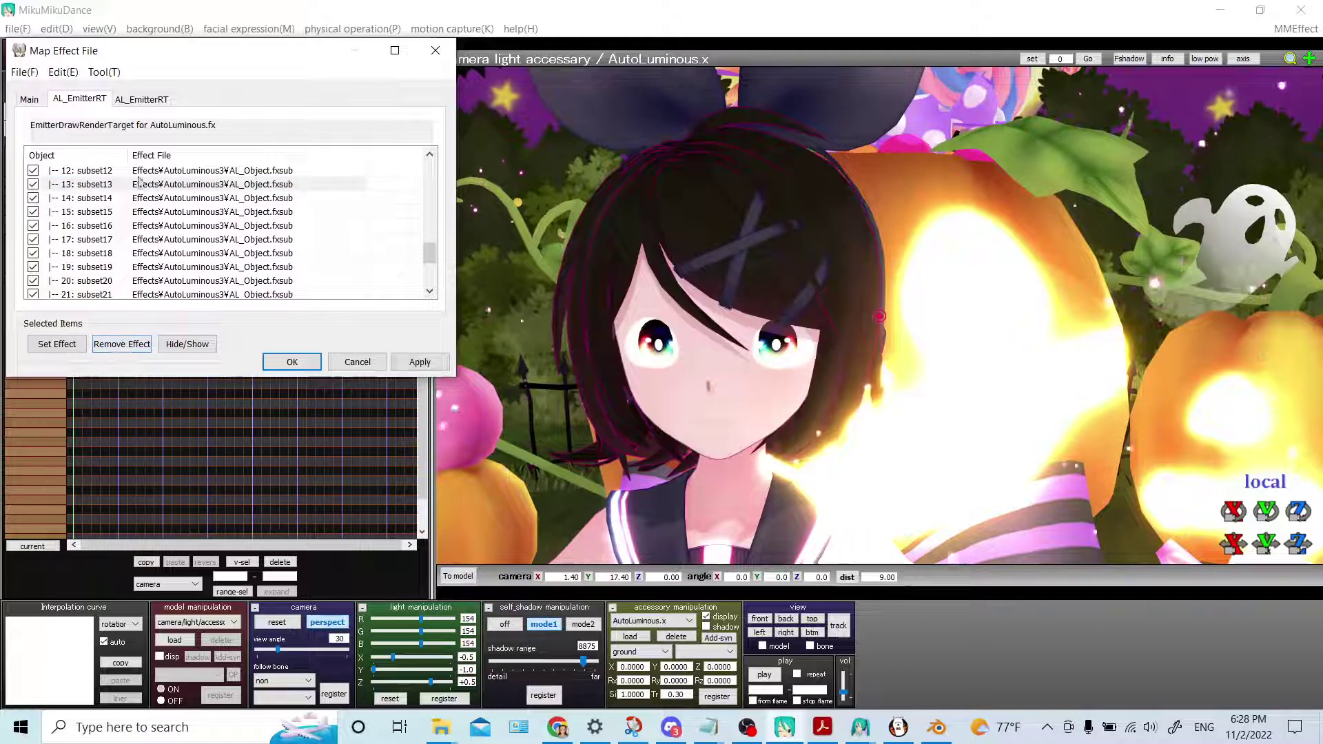
Remove the effect from Zatsurine.pmx subset 13 for the second AL_EmitterRT render target and accept the effect mapping
click(137, 101)
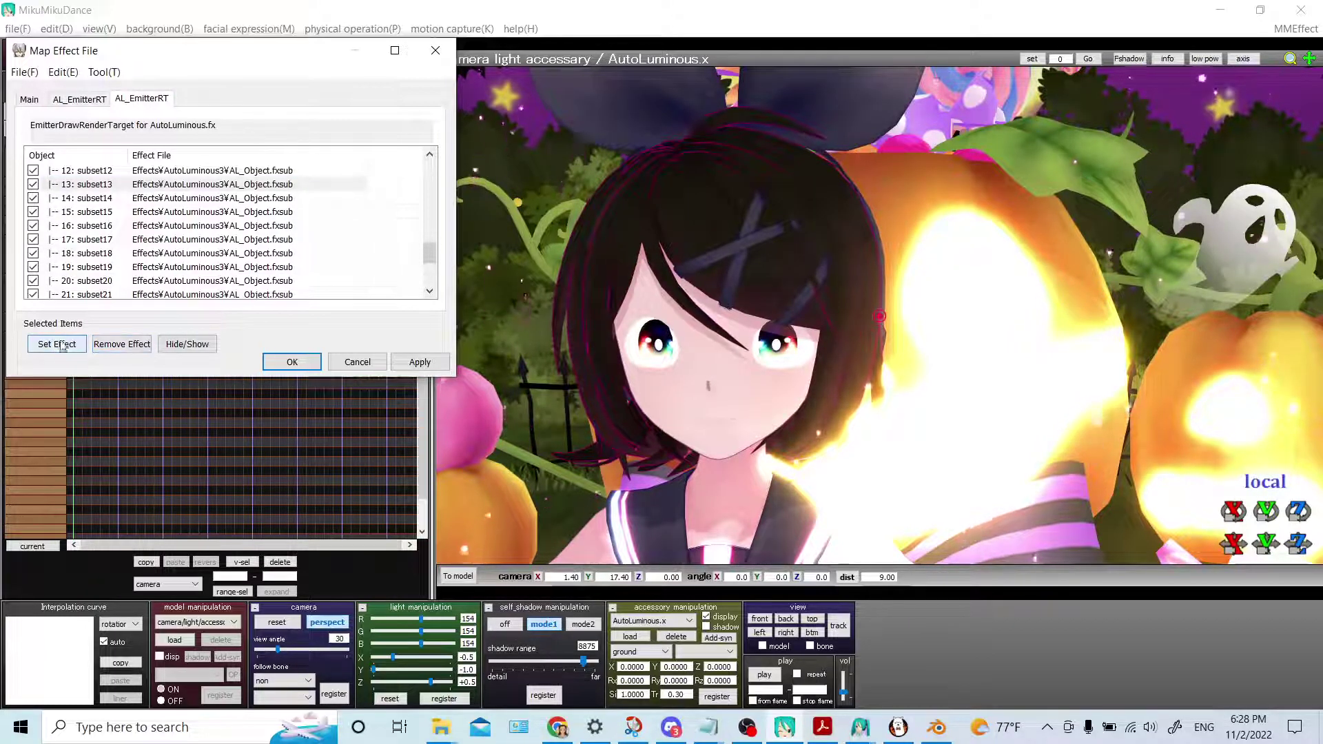
click(123, 344)
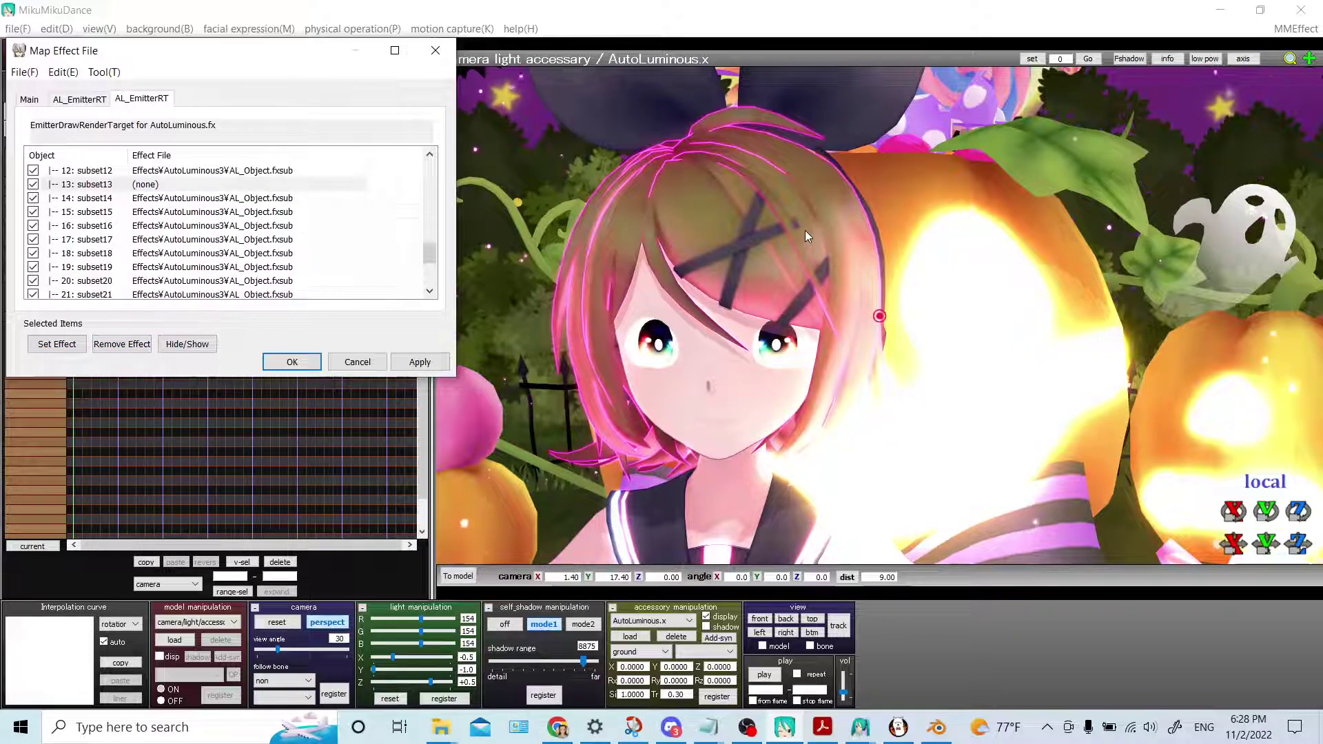
click(292, 361)
Try a Tr value of 1.00 on the second AutoLuminous.x accessory
key(Tab)
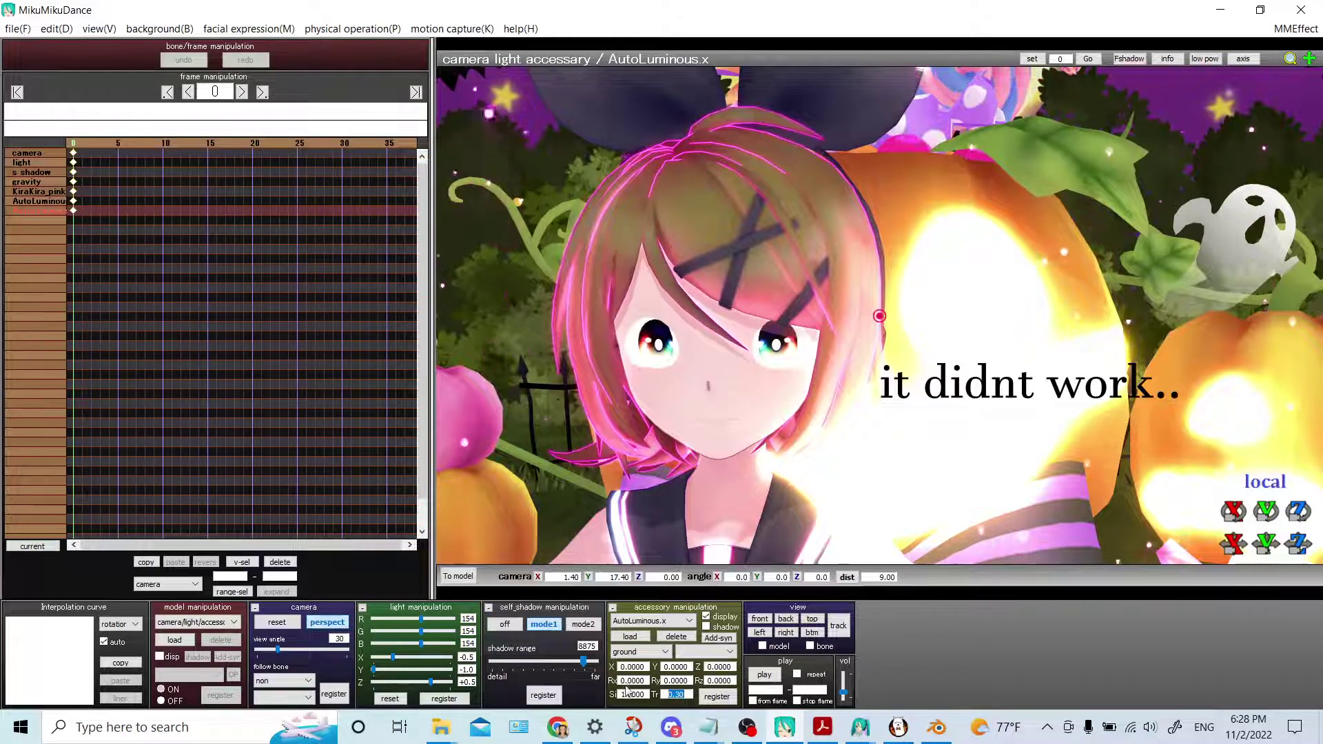
text(7)
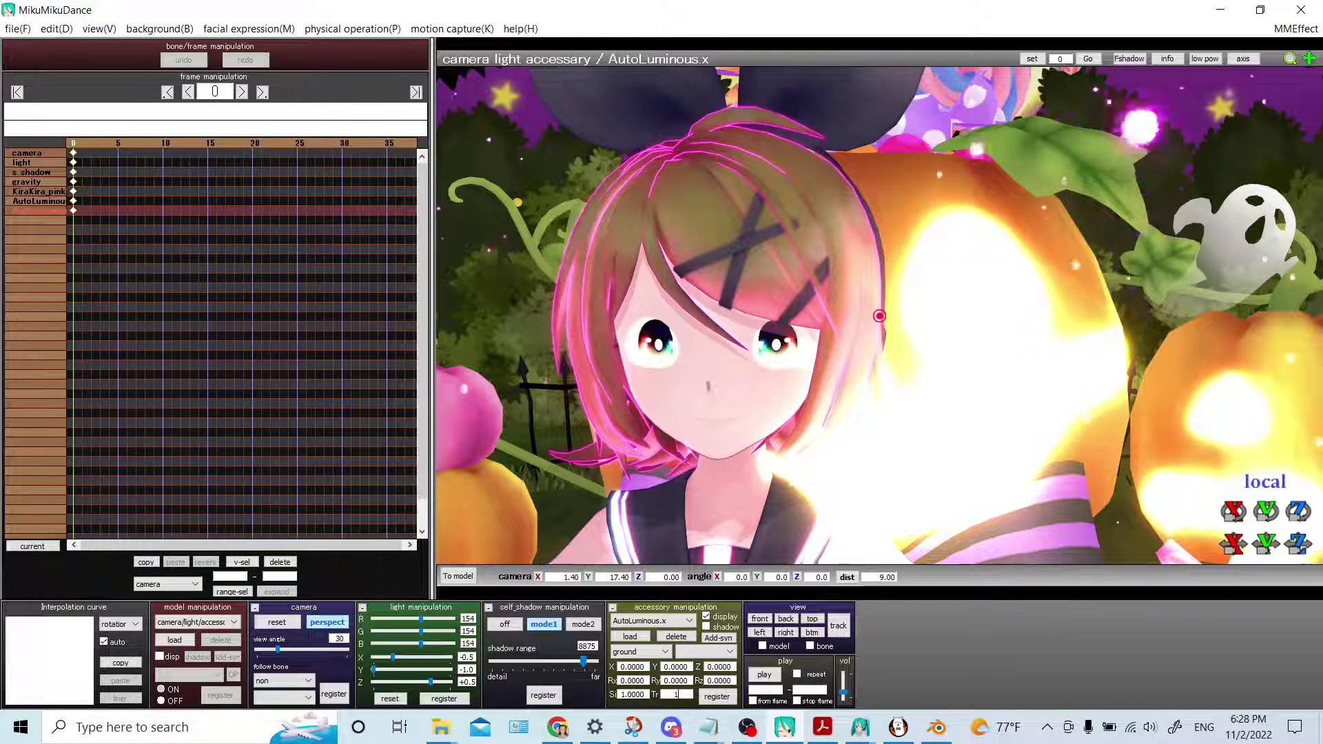
key(Return)
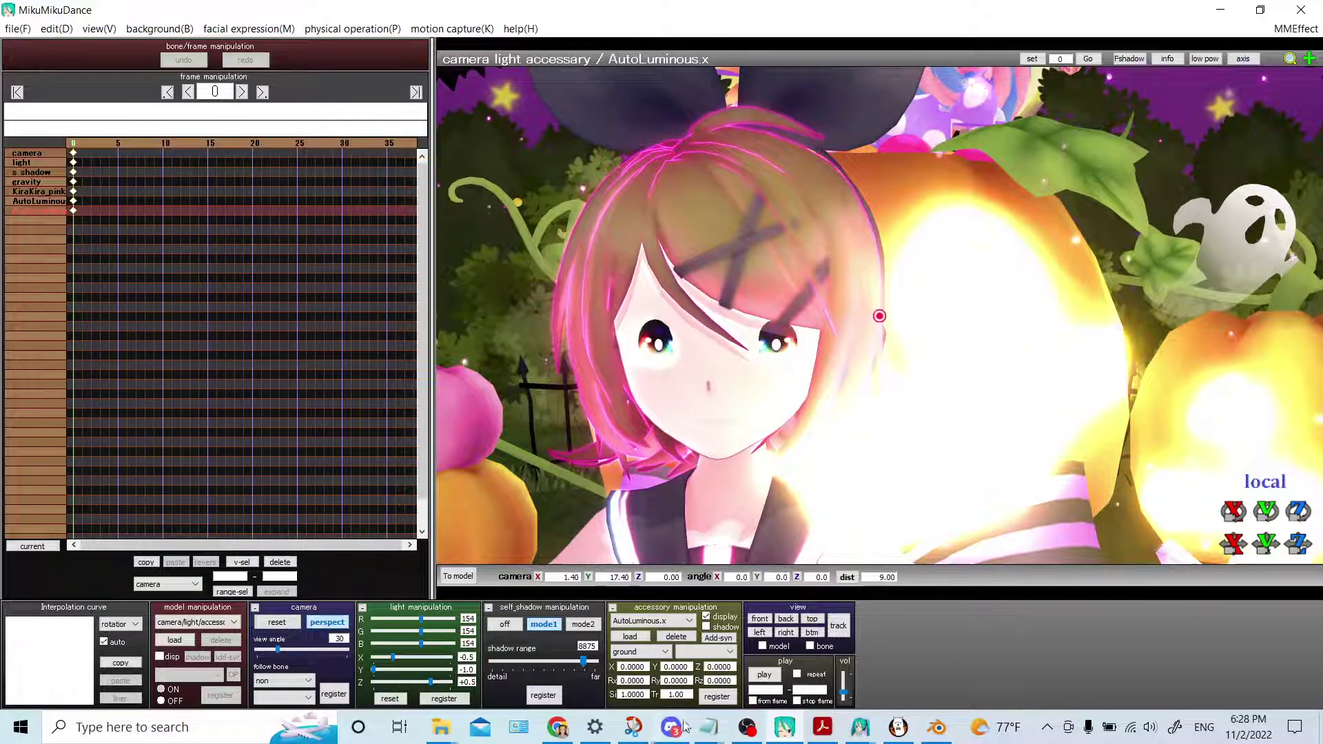
click(1296, 29)
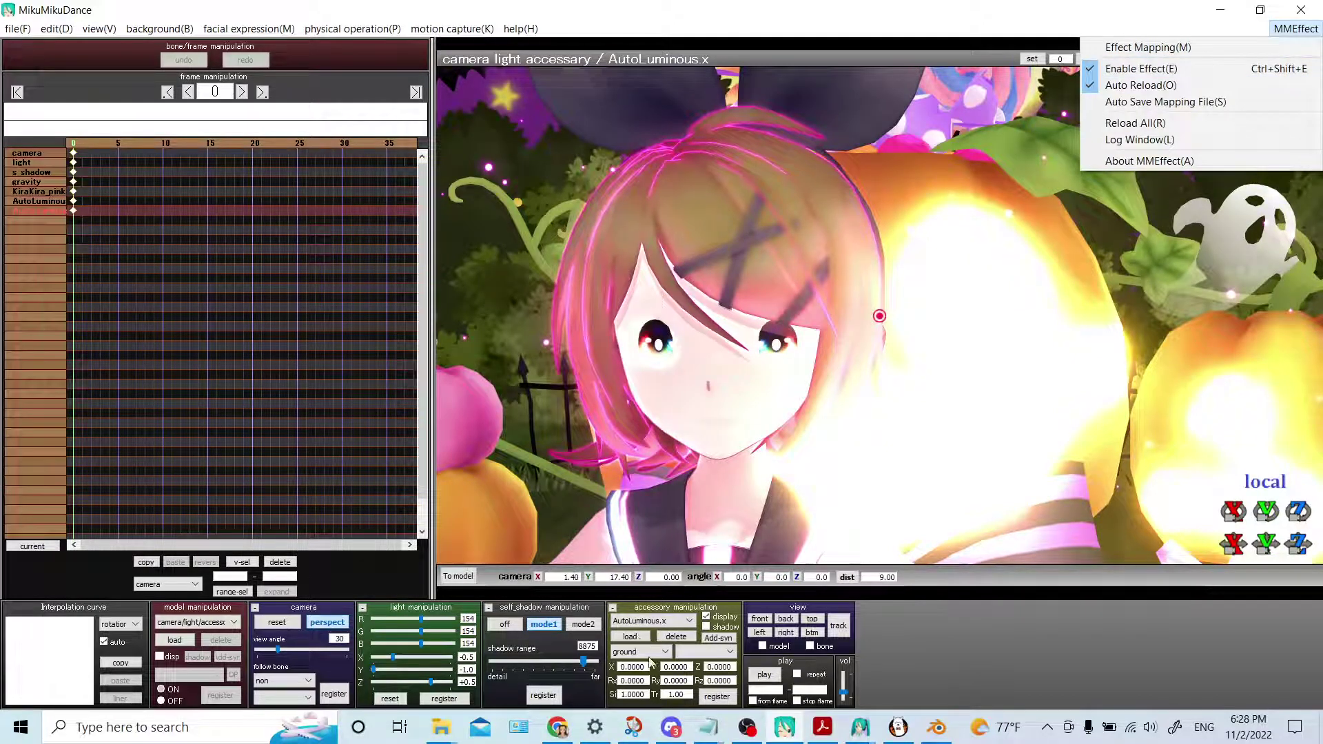
Attach the second AutoLuminous.x accessory to the Zatsurine model and set its Tr value to 0.30
click(648, 652)
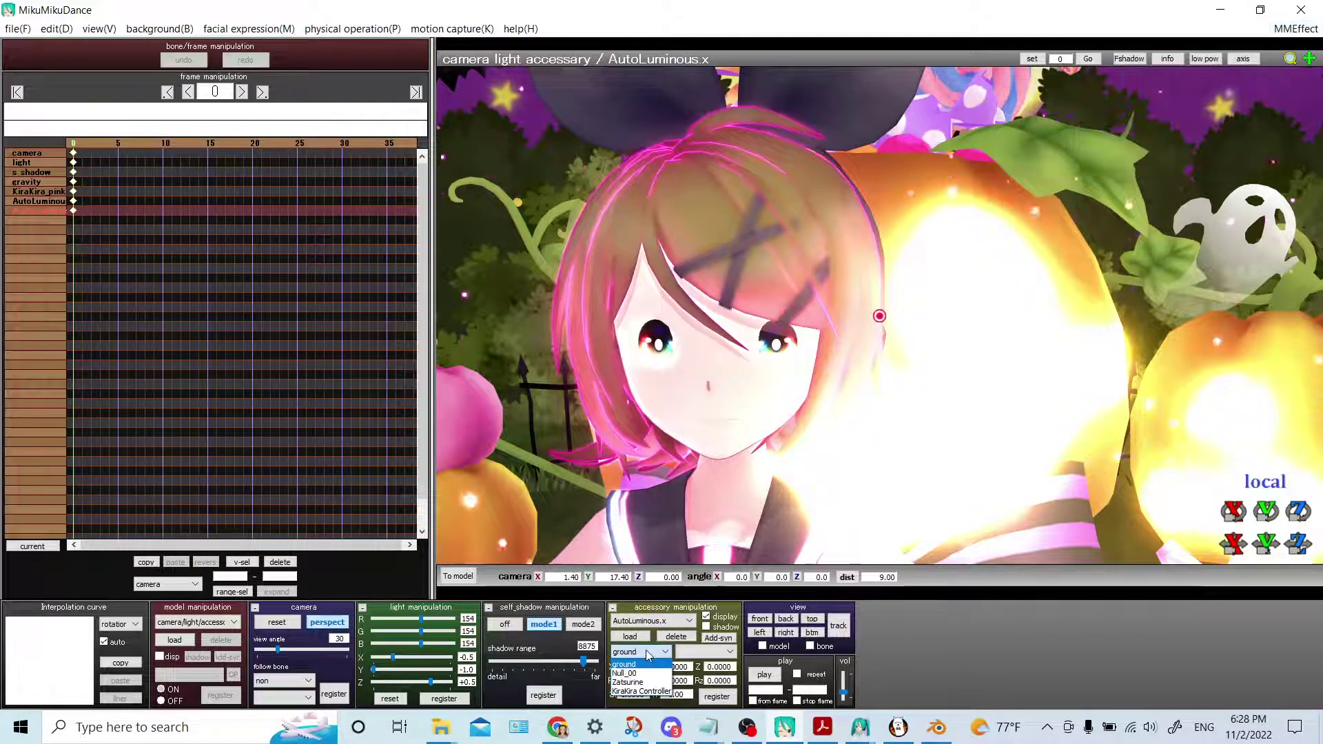
click(662, 684)
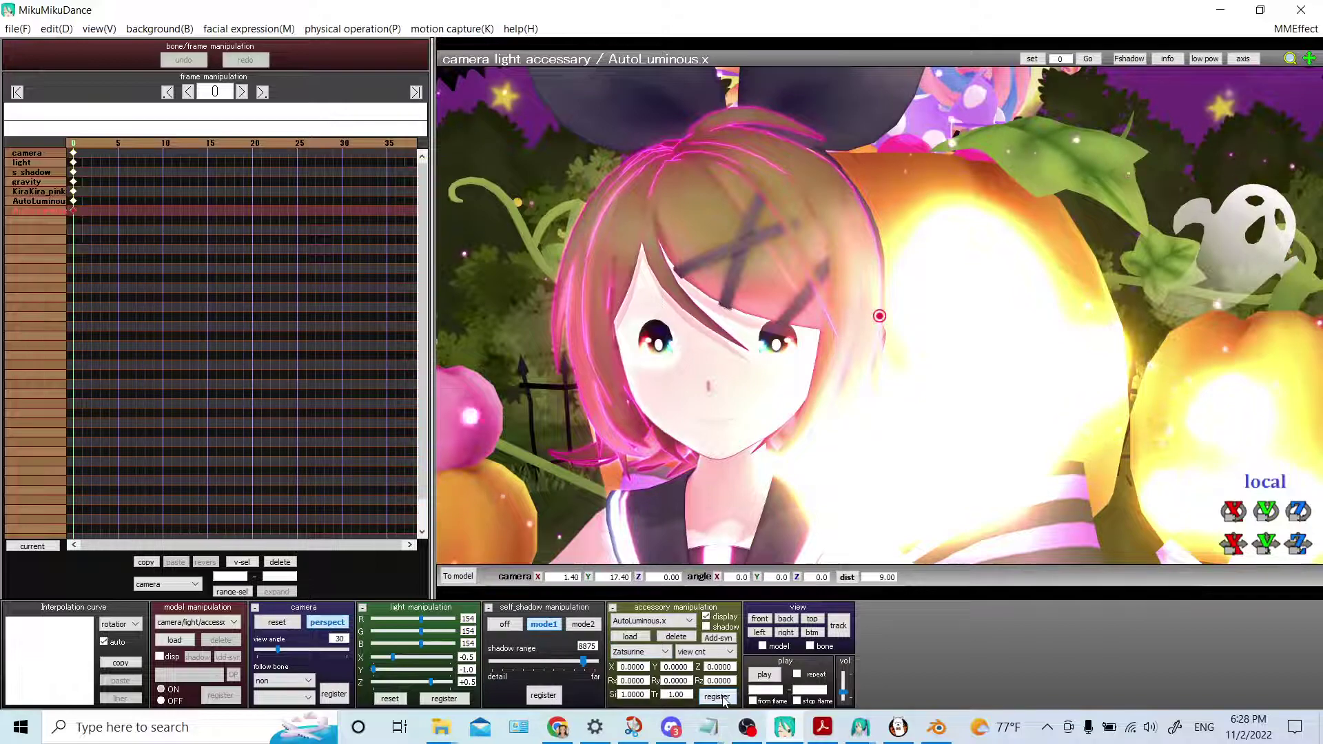
click(684, 695)
key(BackSpace)
key(BackSpace)
key(BackSpace)
key(BackSpace)
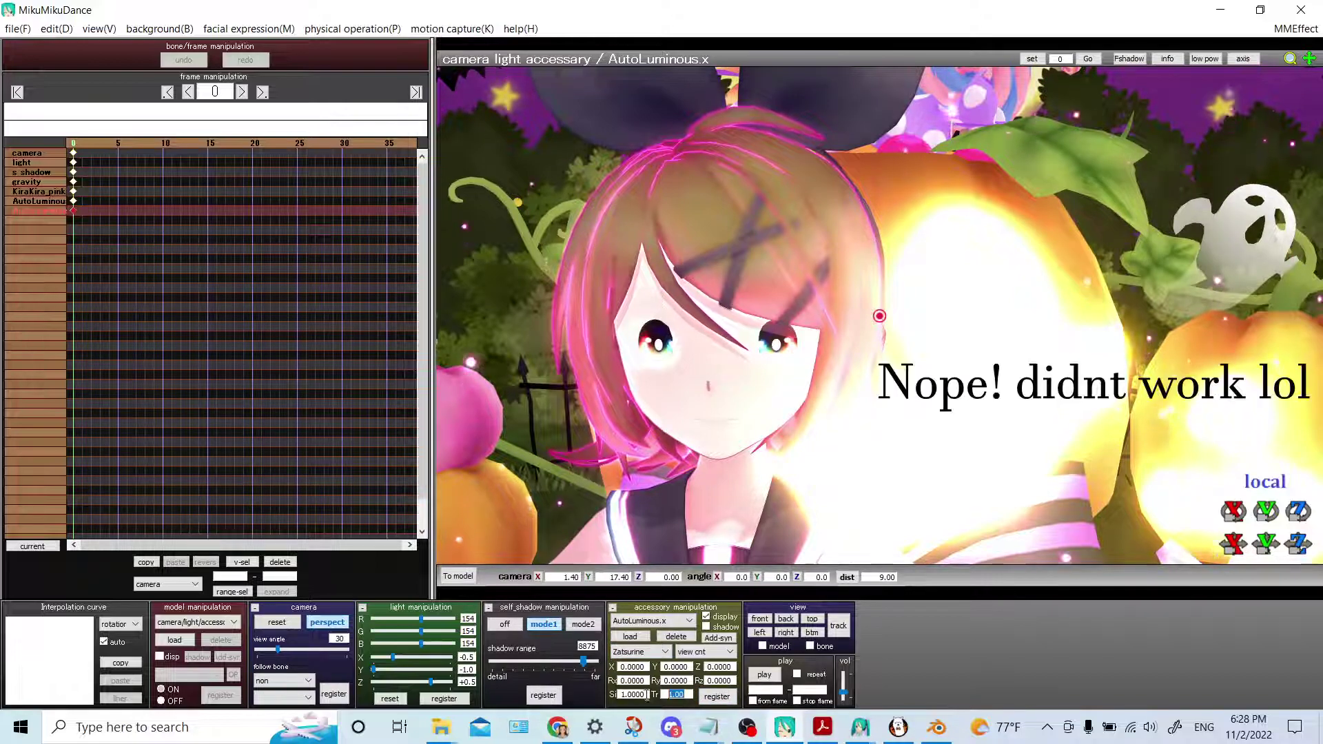
text(0.3)
key(Return)
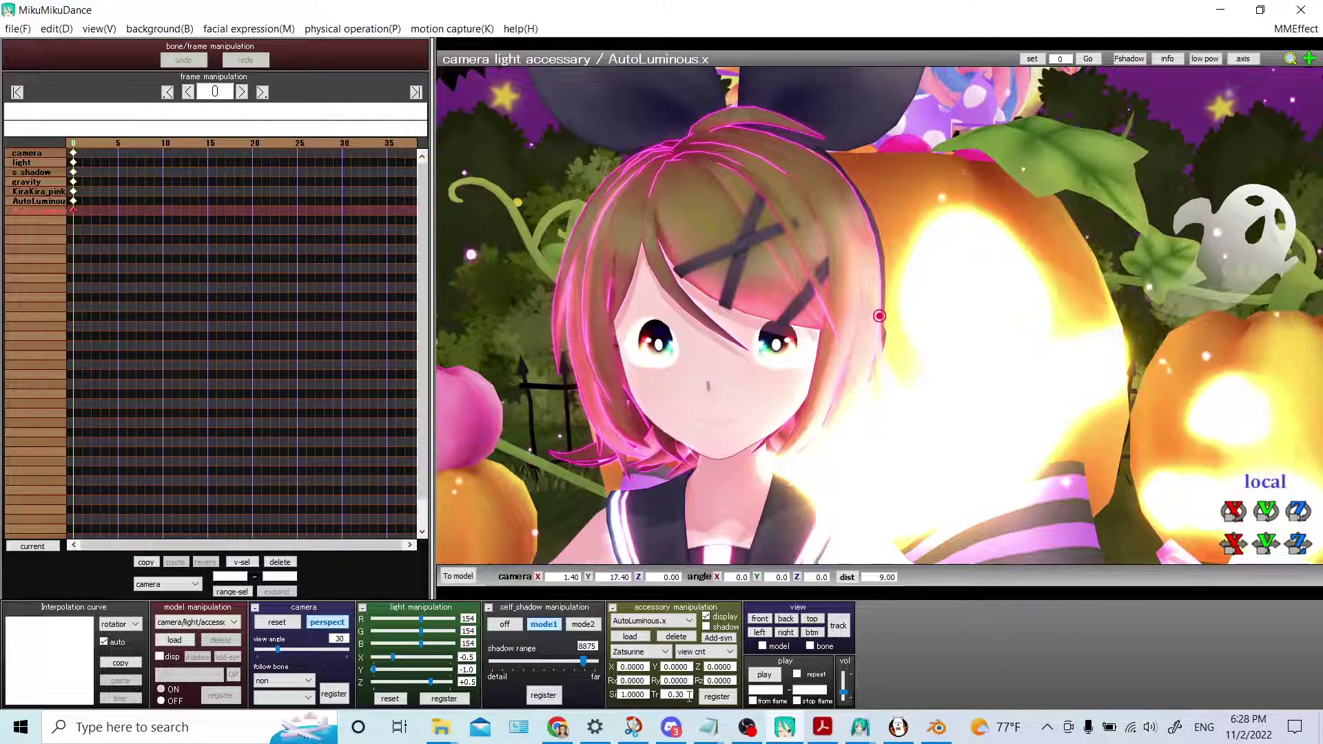
Reopen the effect mapping and remove the effect from the pumpkin interior, subset 4 (カボチャ中), for the first AL_EmitterRT render target
click(1296, 28)
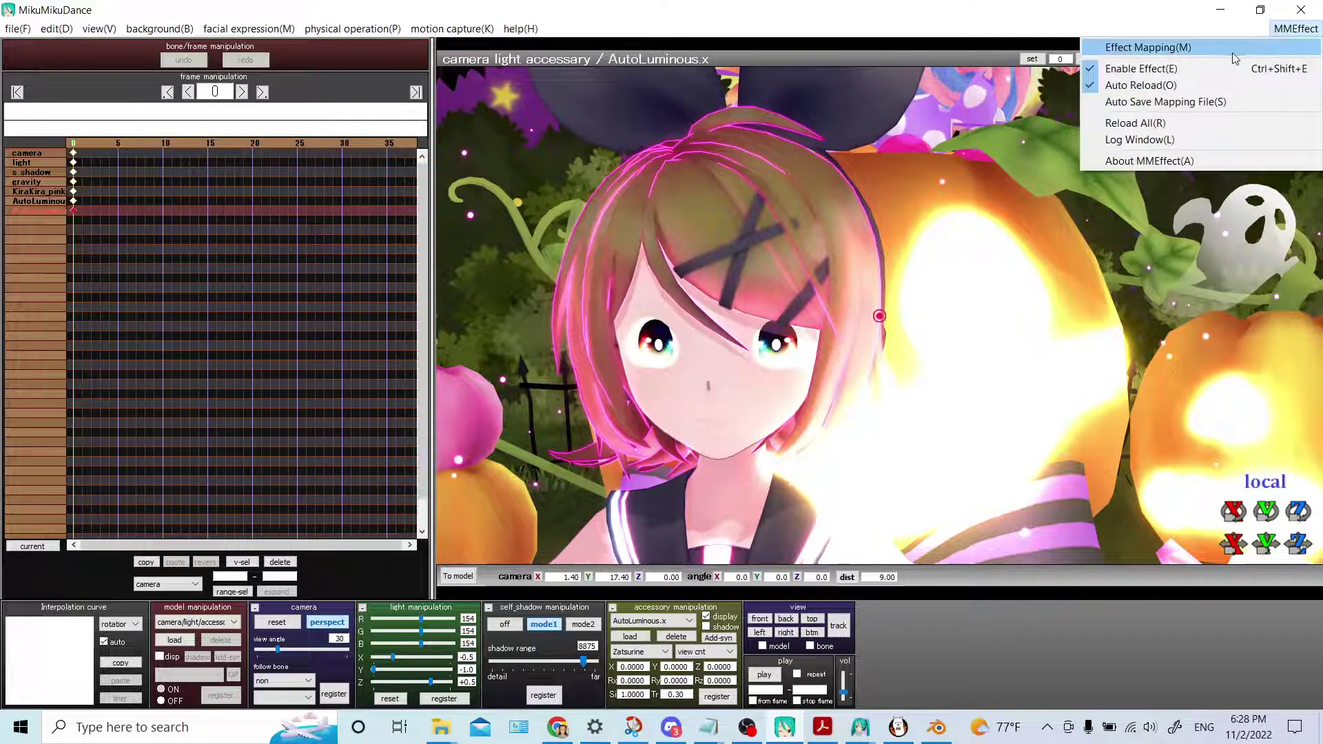
click(1230, 44)
click(79, 99)
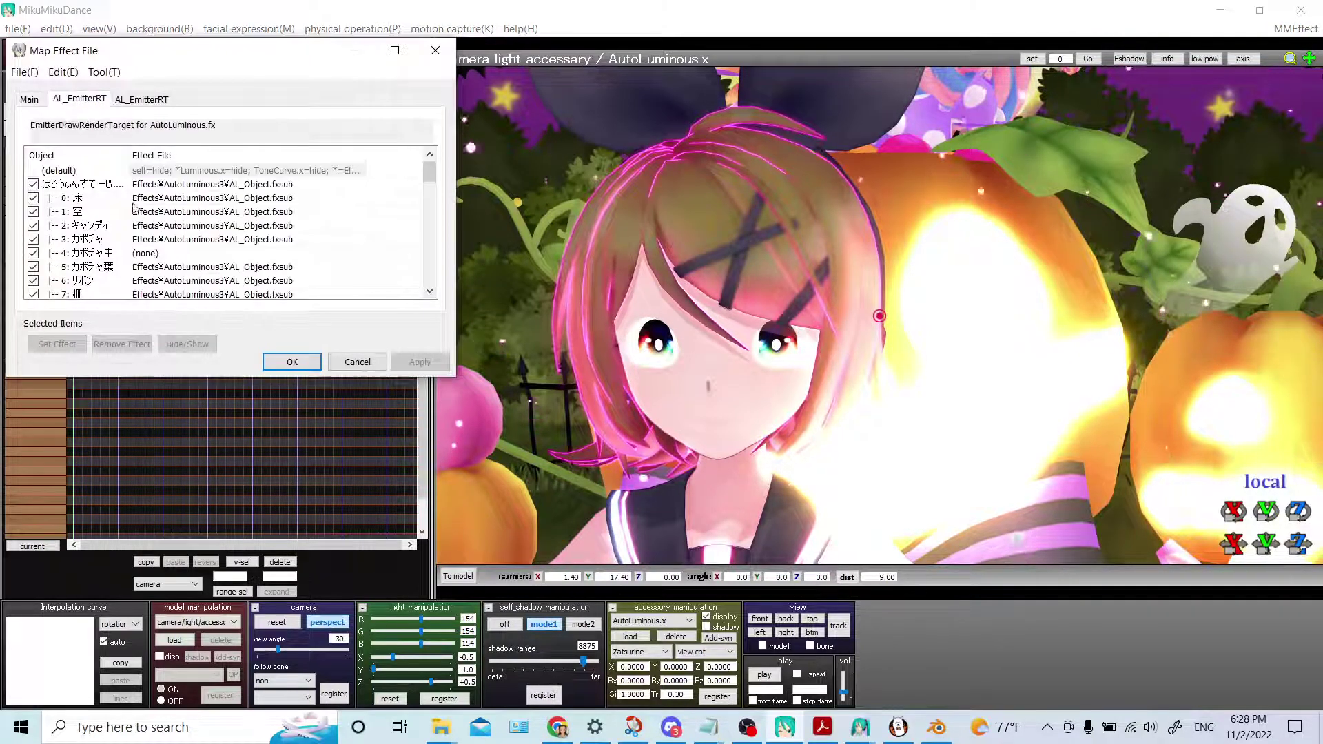
click(177, 253)
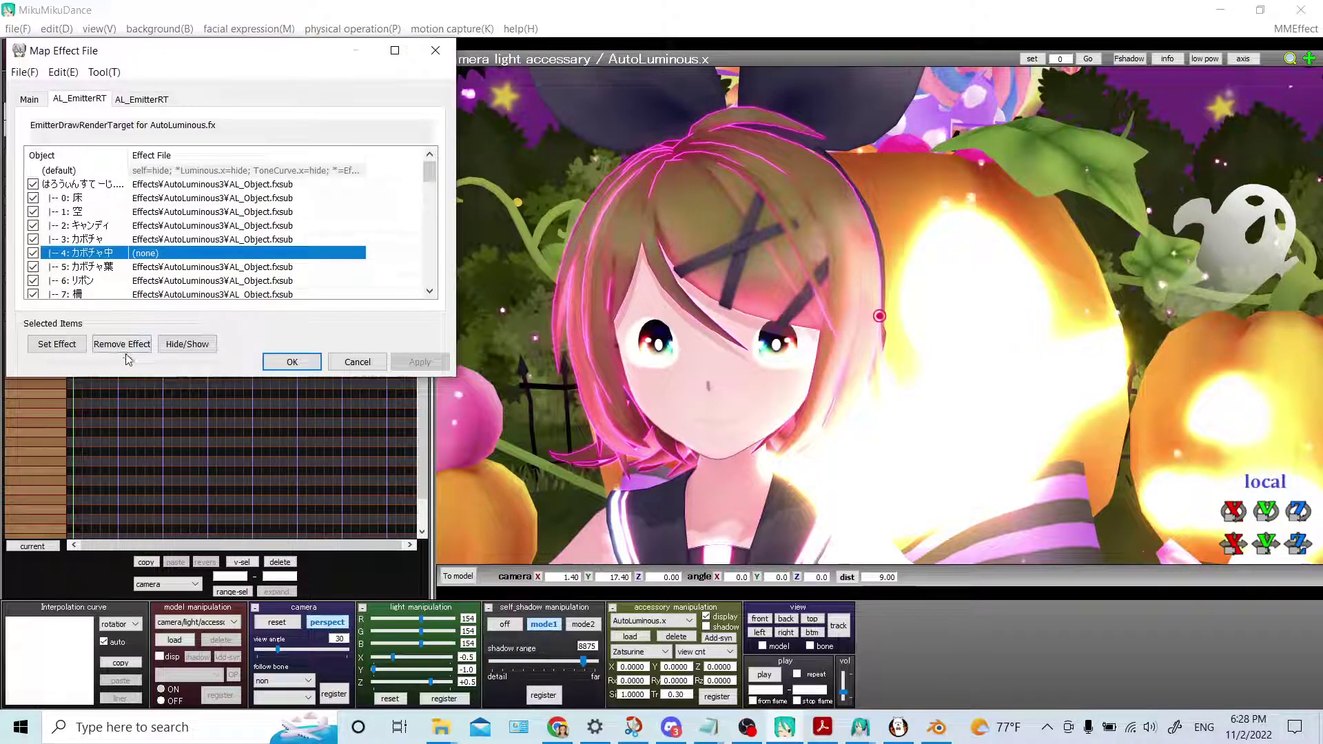
click(123, 344)
click(122, 344)
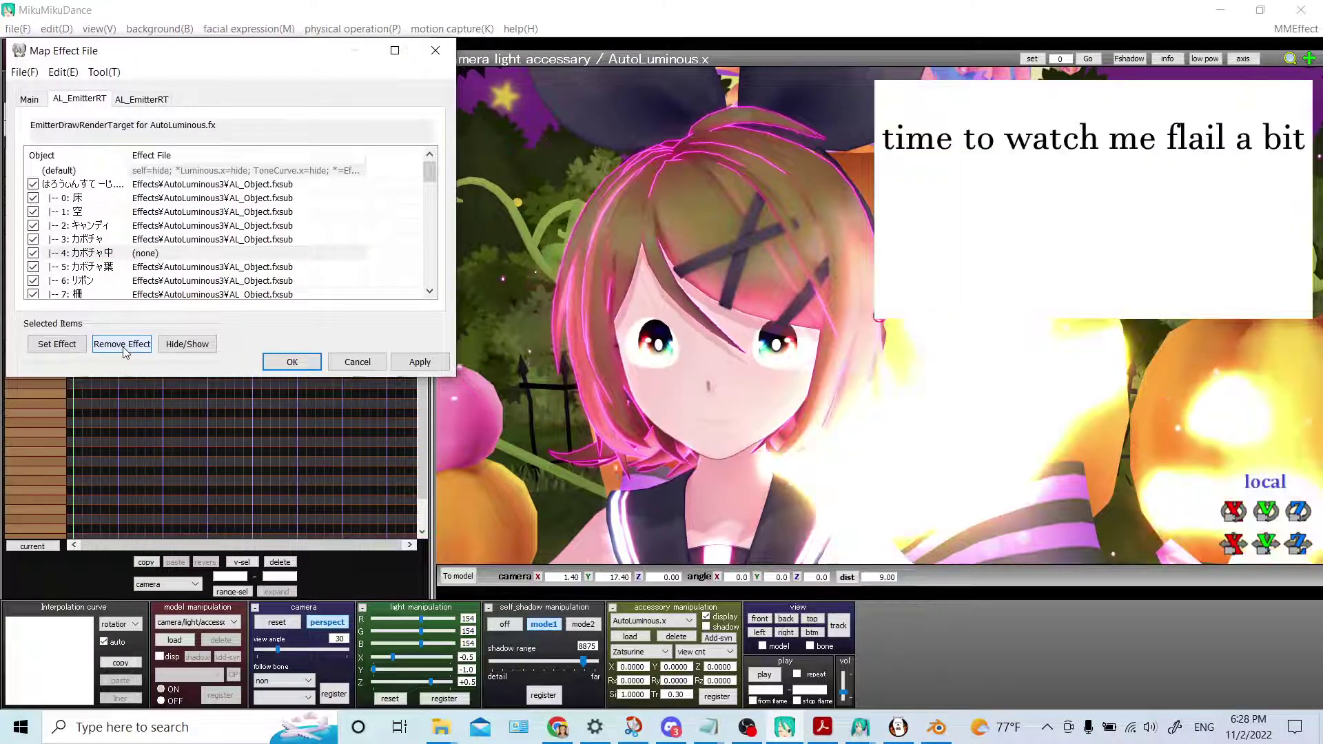
click(292, 361)
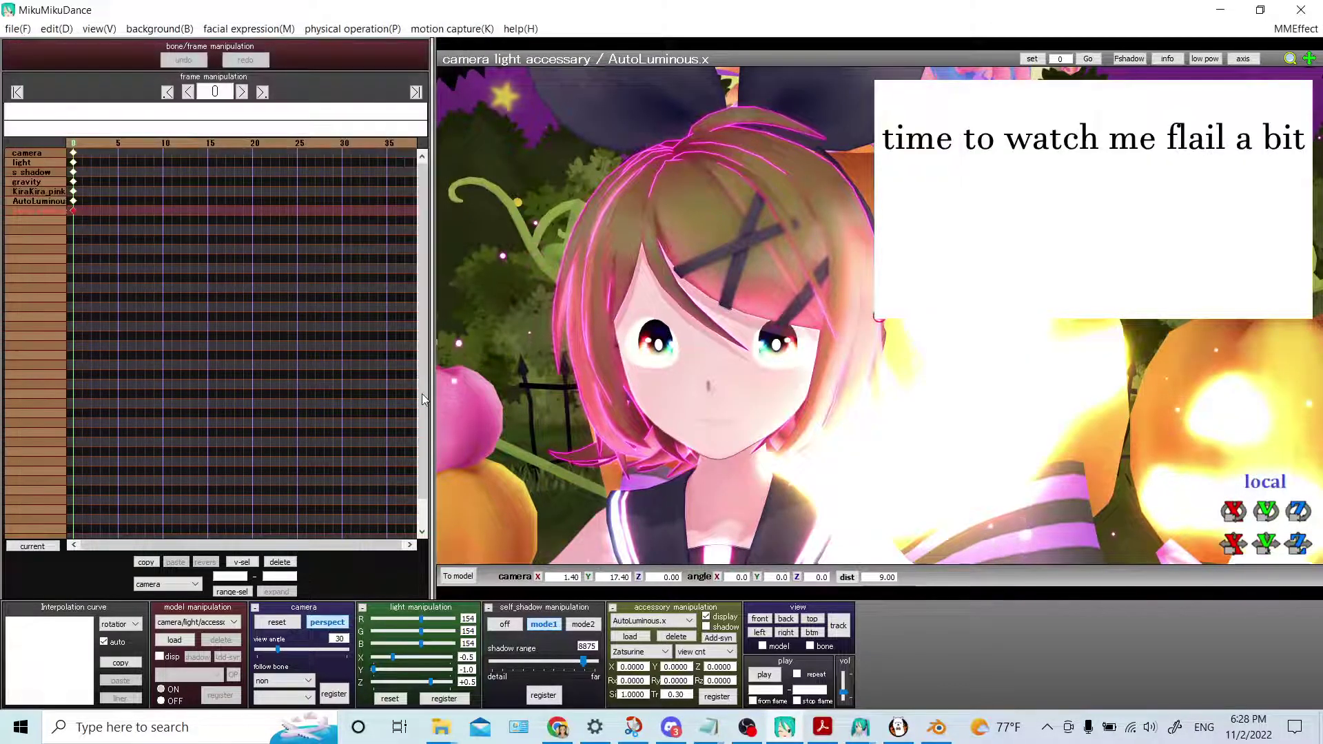
Switch to the first AutoLuminous.x accessory and set its Tr value to 0
click(660, 620)
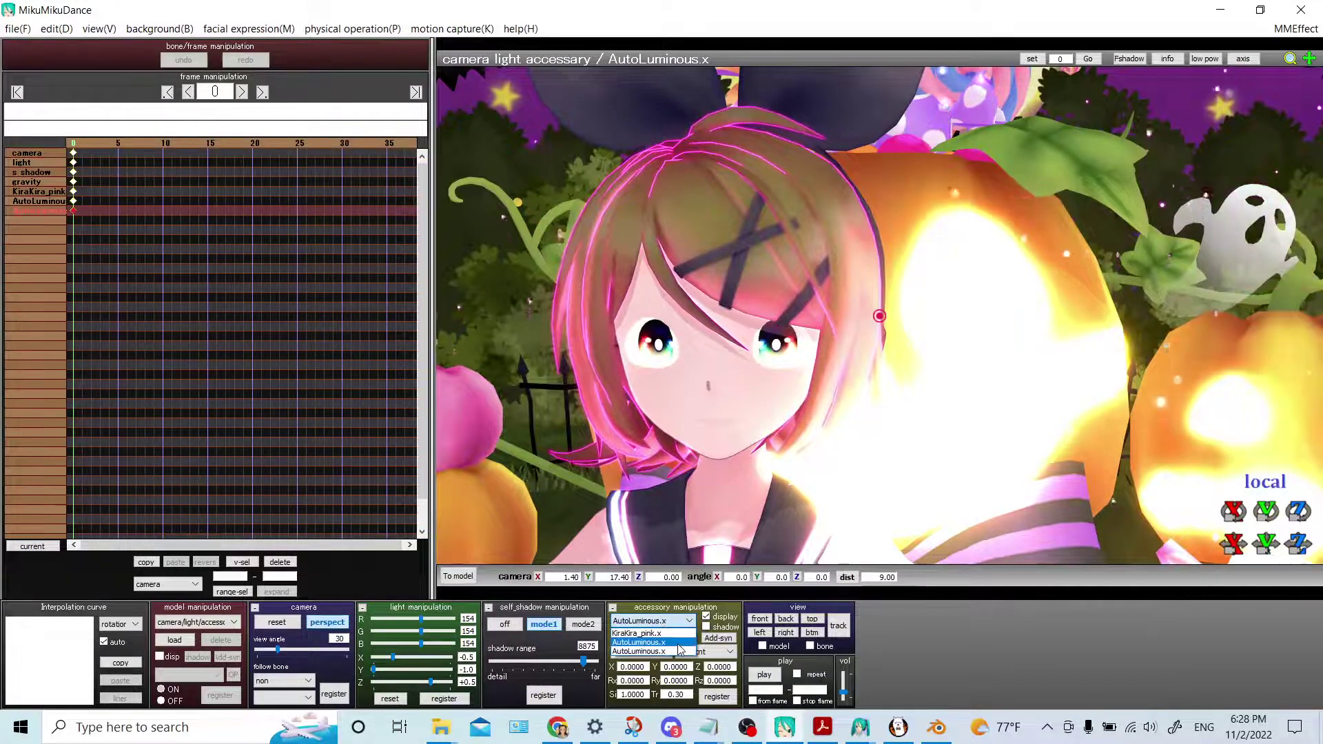
click(641, 651)
double_click(676, 695)
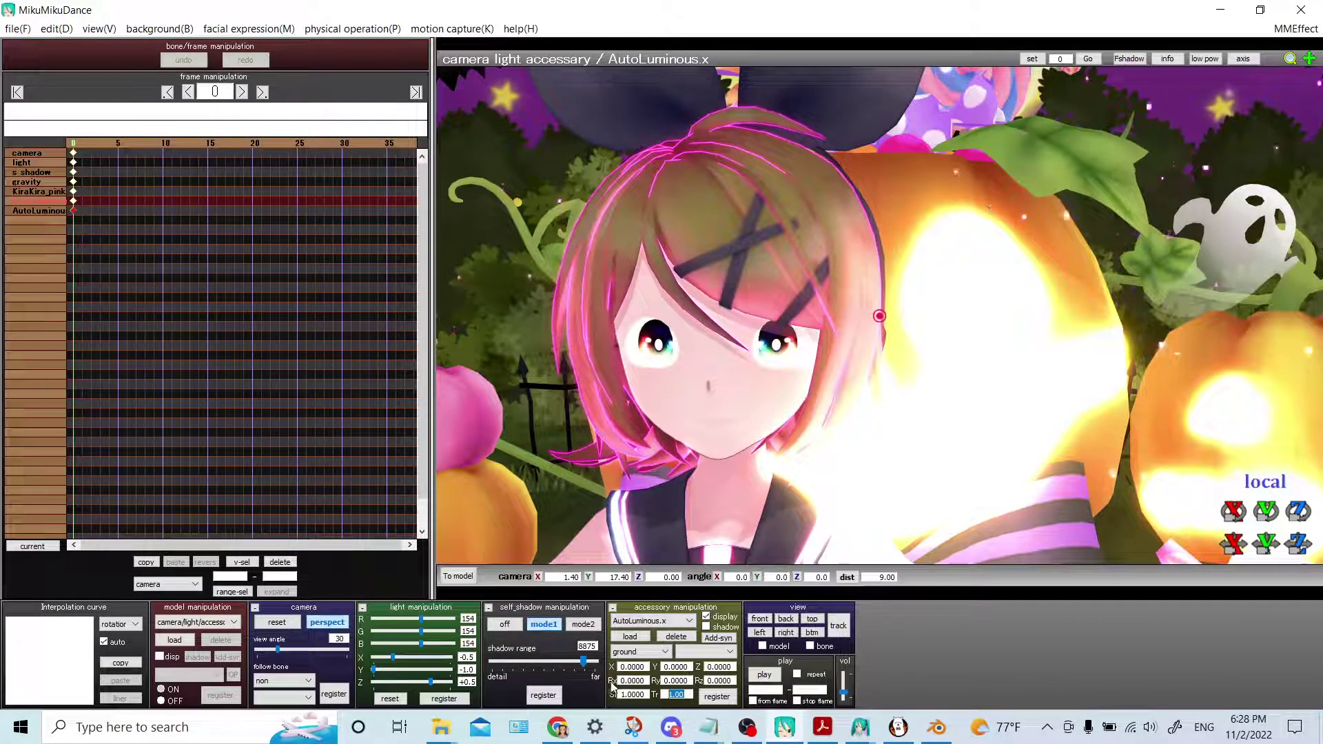
key(Return)
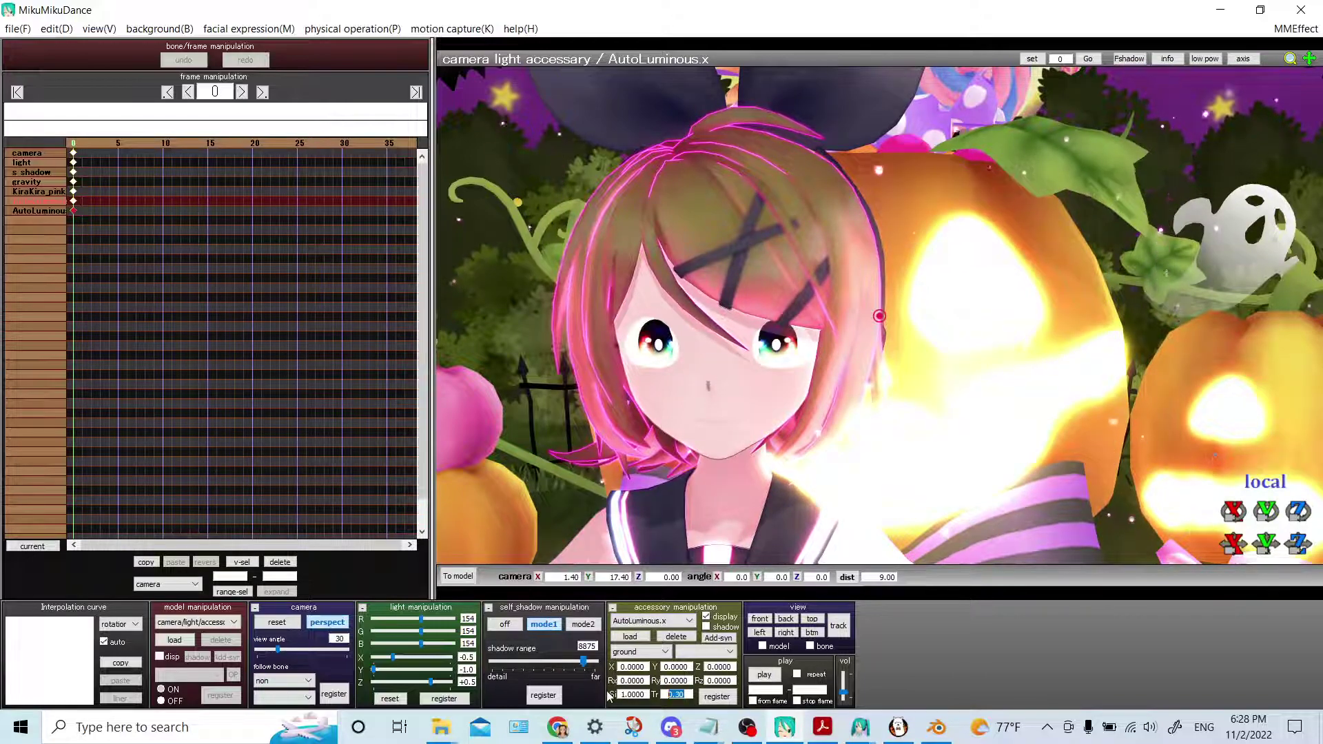
text(0)
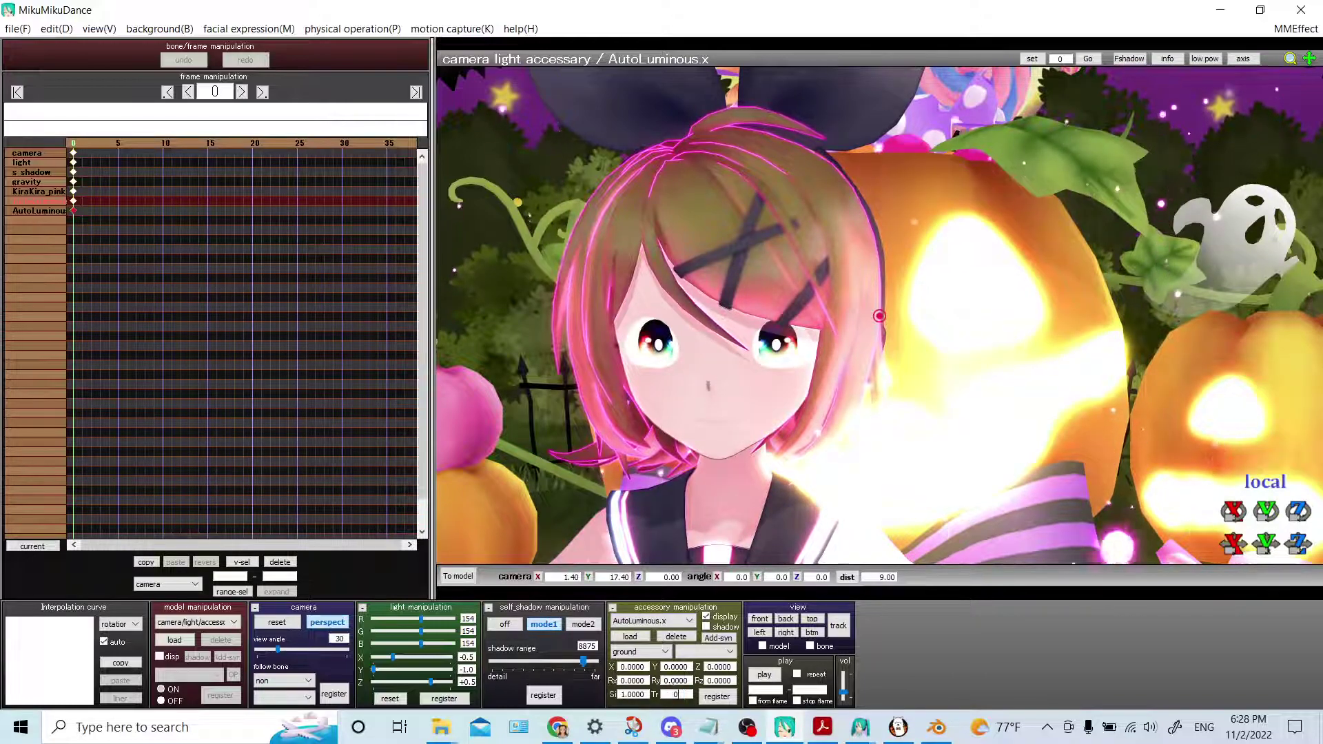
Try an Si value of 0 on the first AutoLuminous.x accessory, return it to 1, and register the accessory settings
double_click(645, 694)
text(0)
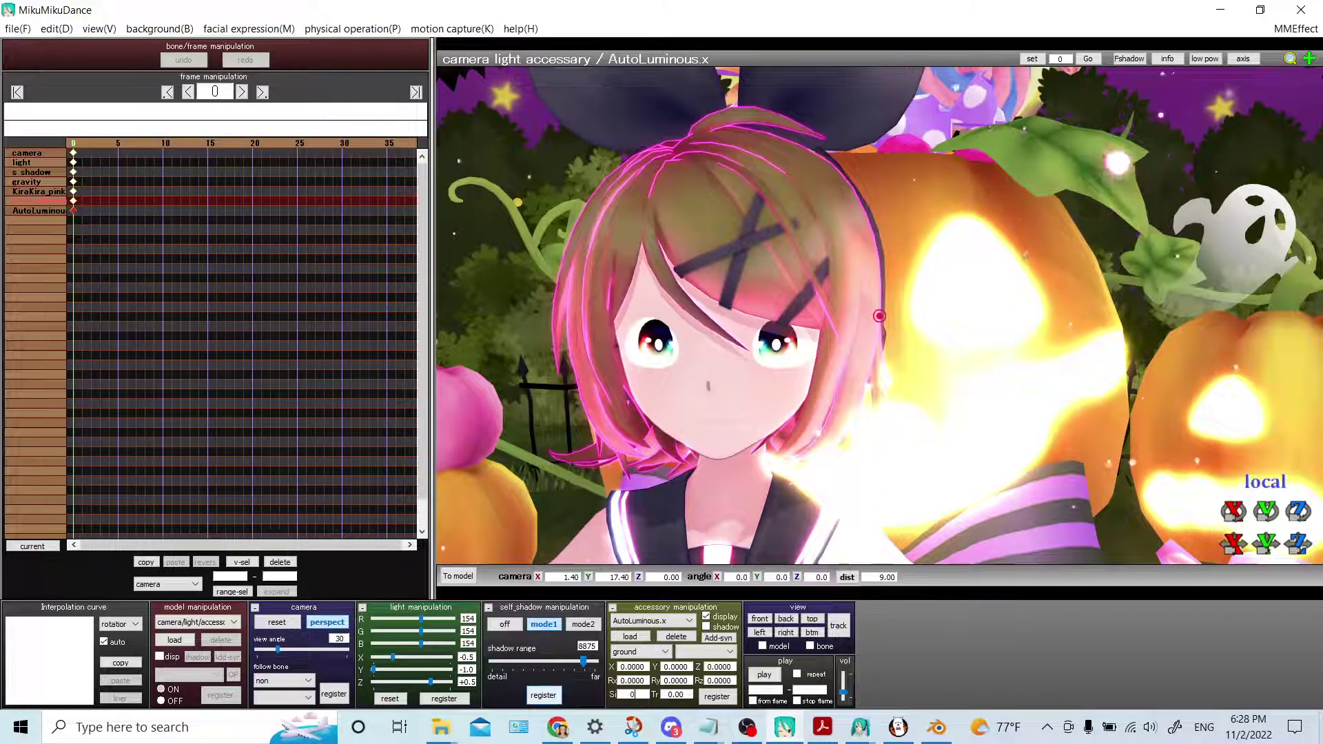
key(Return)
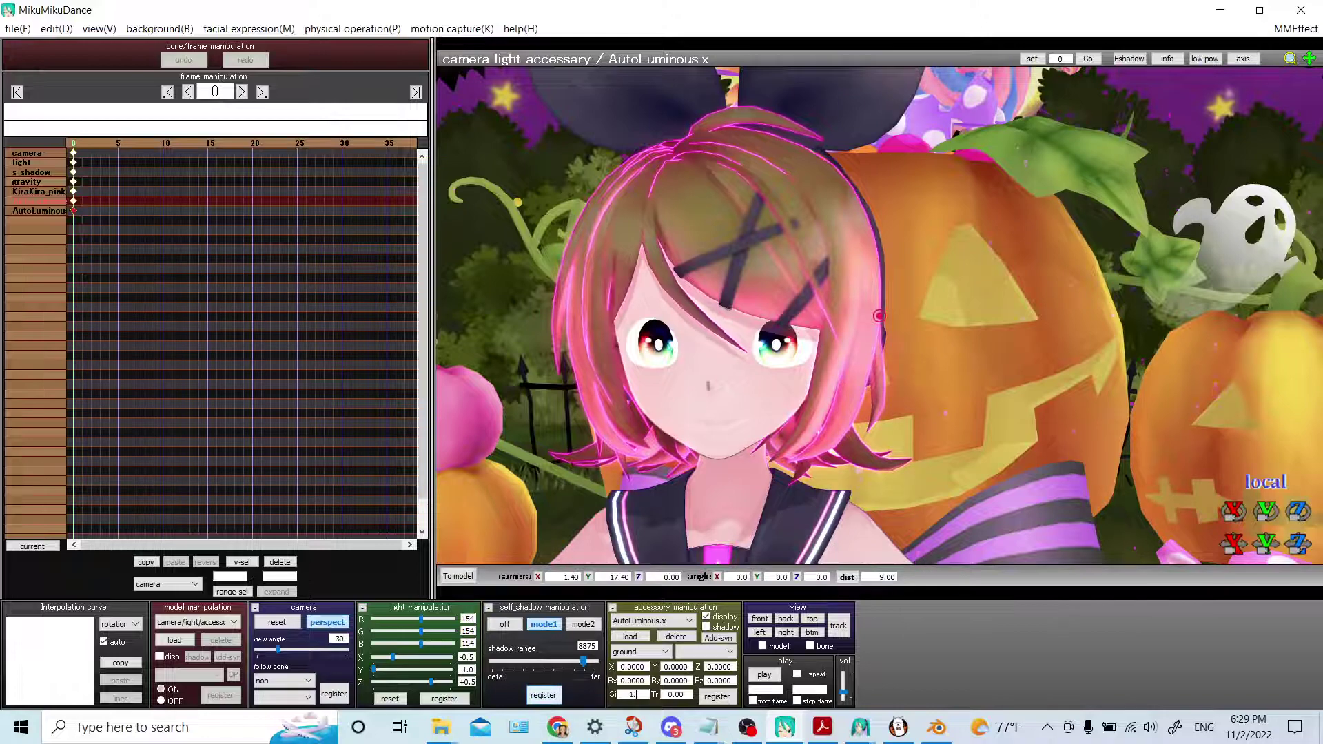
key(Return)
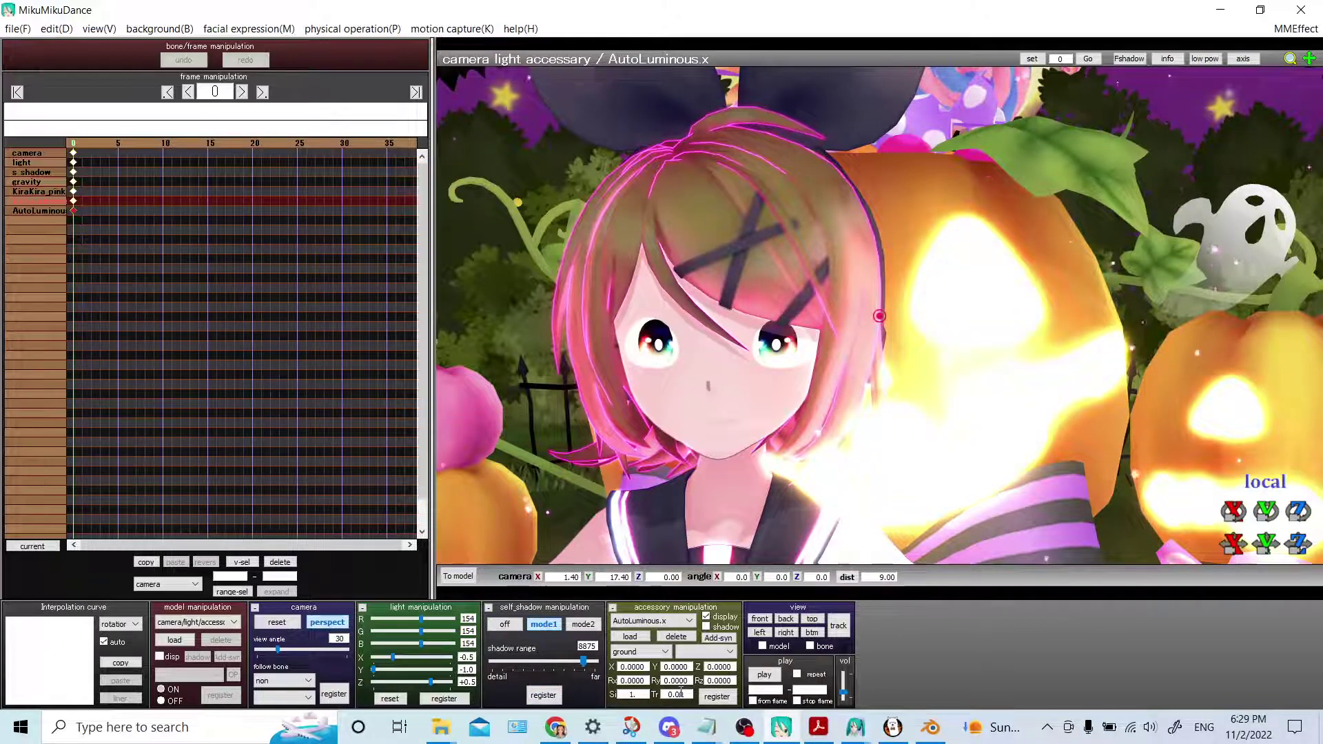
click(720, 696)
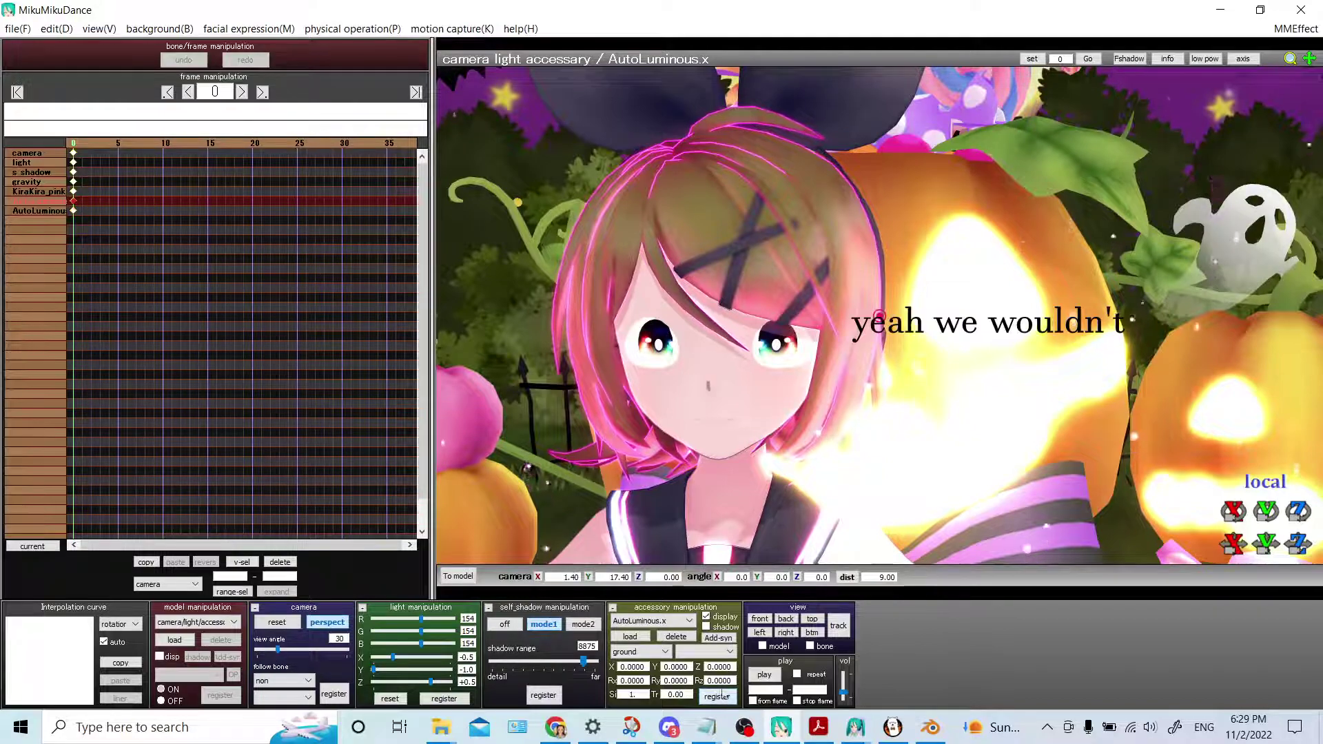
Set the second AutoLuminous.x accessory's Tr value to 0.90 and turn off its display
click(674, 621)
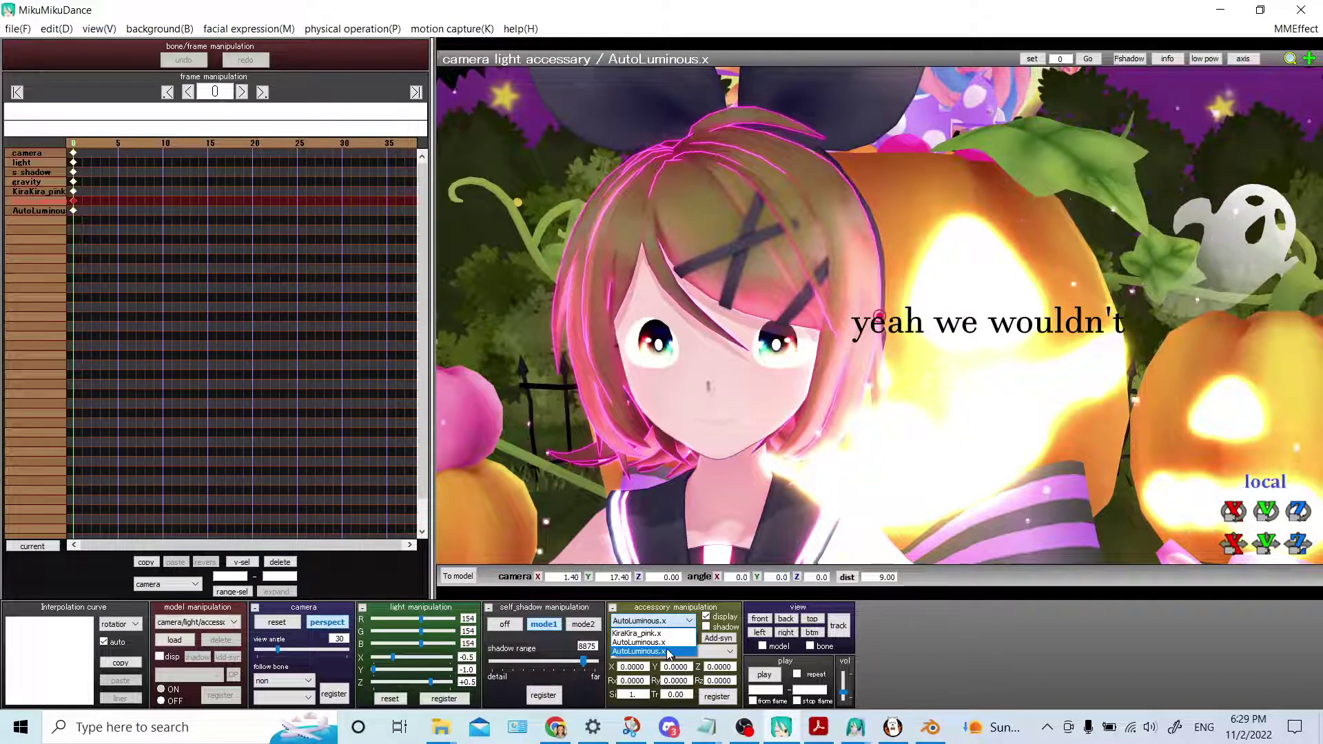
click(668, 651)
drag(684, 695, 673, 695)
text(9)
click(844, 691)
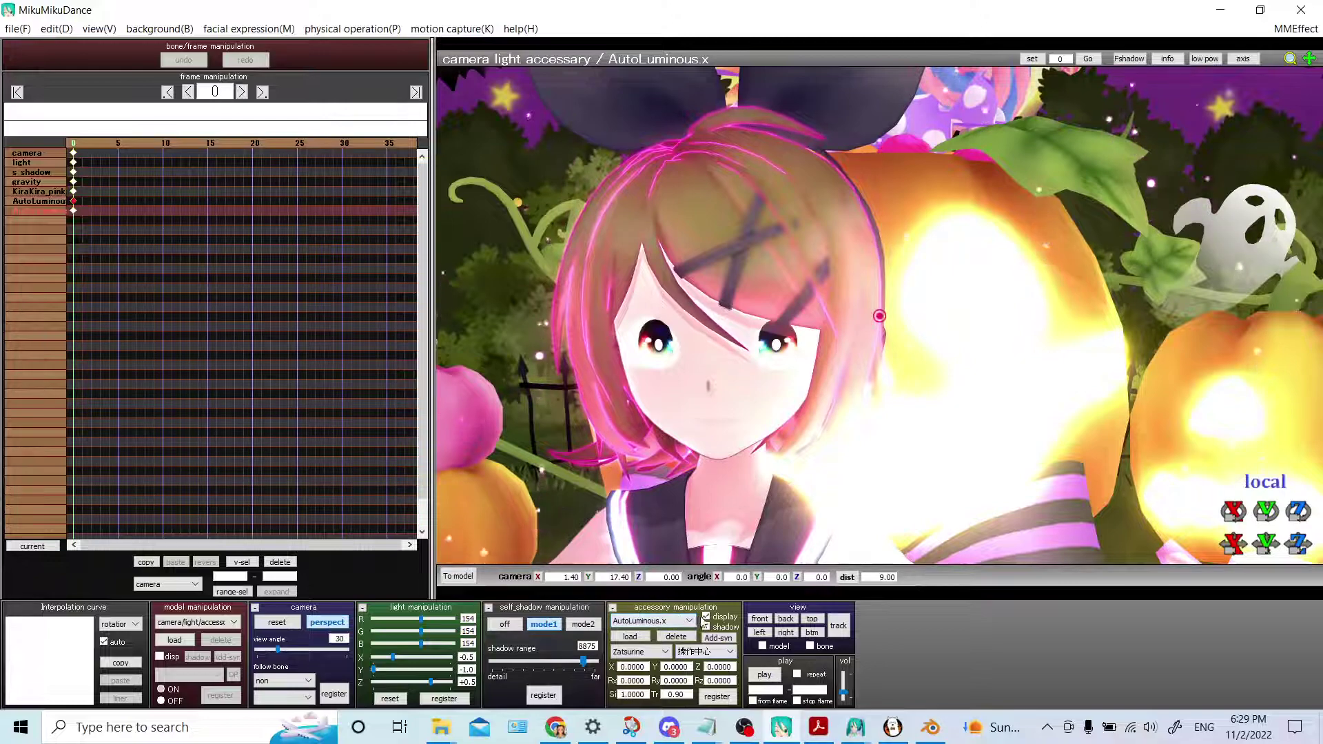
click(705, 617)
click(706, 617)
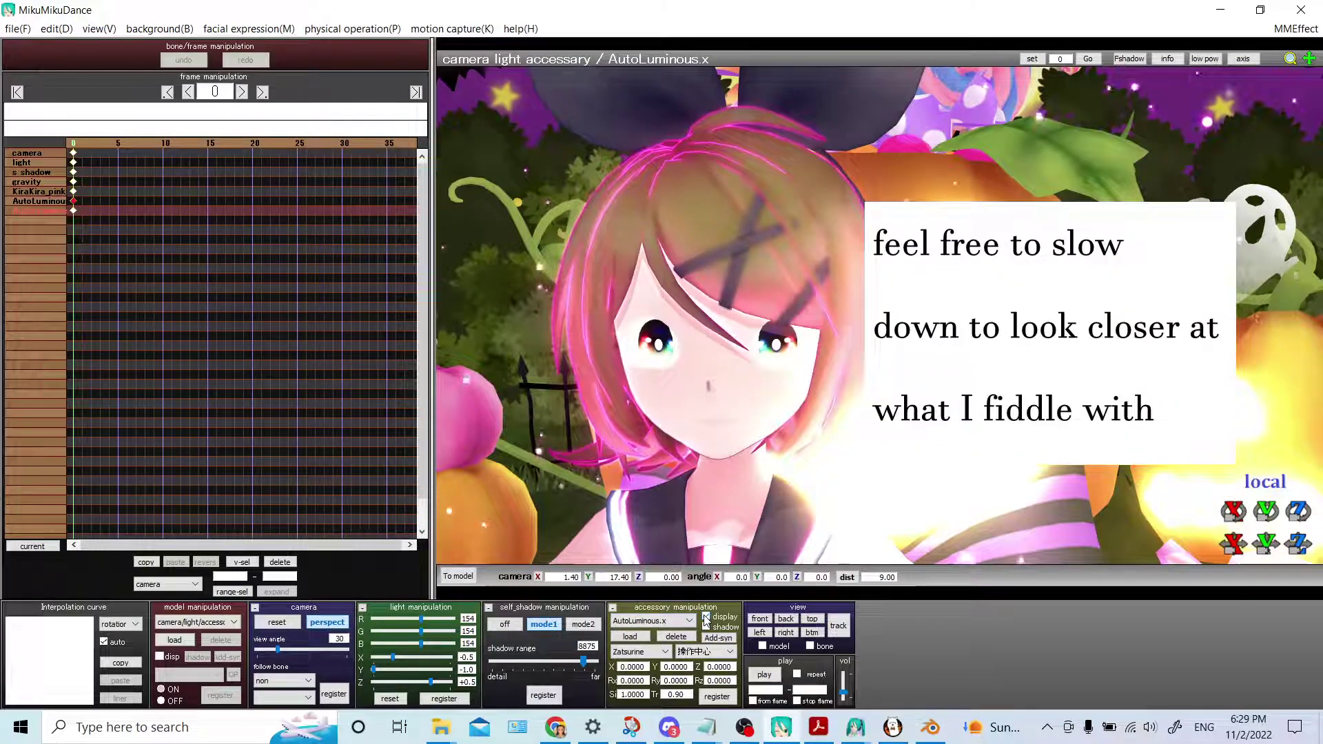
Select the first AutoLuminous.x accessory again and set its Si value to 0
click(663, 651)
click(641, 616)
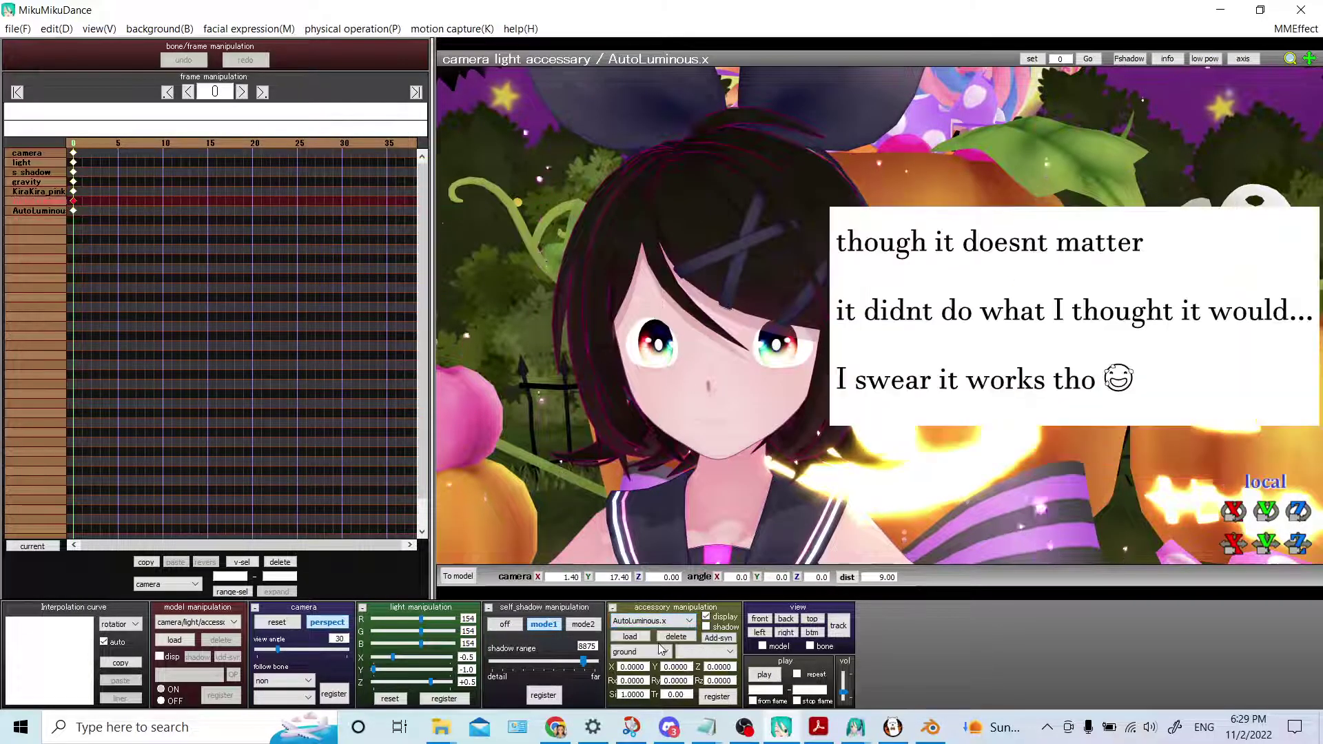
double_click(632, 694)
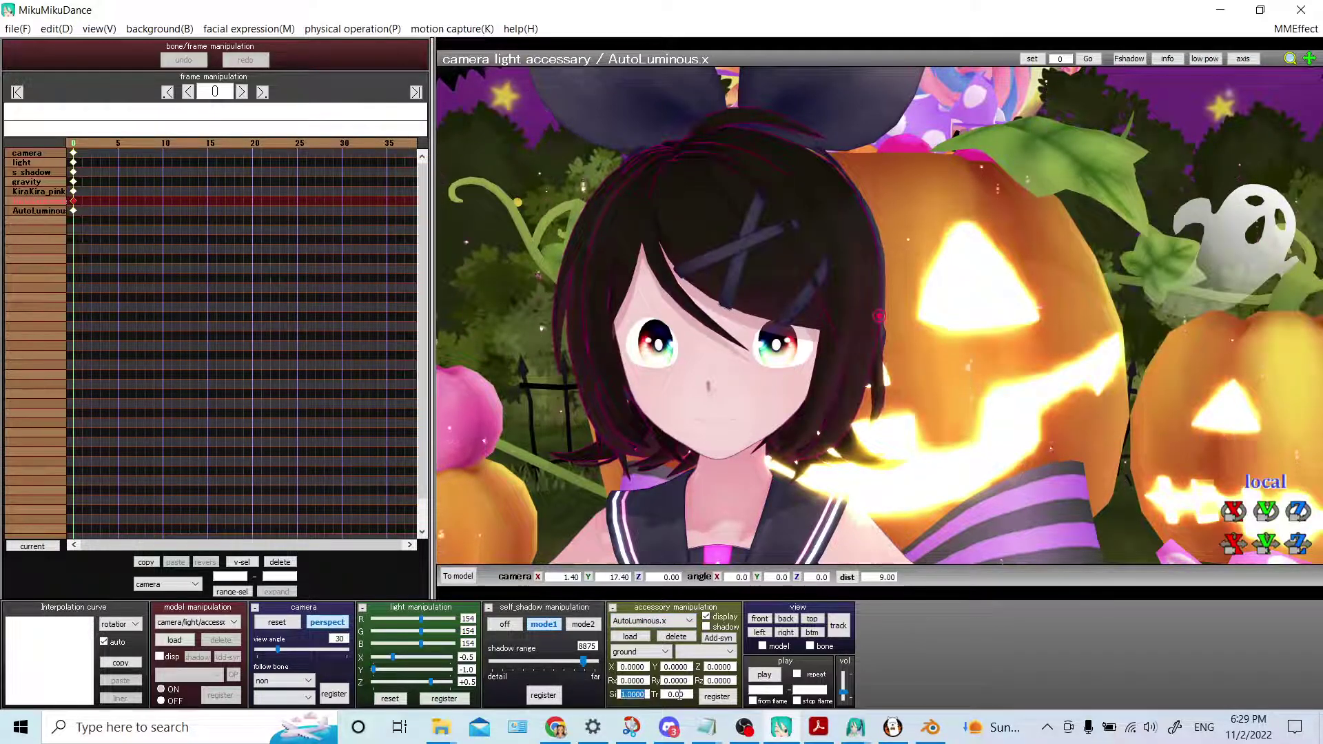
key(Return)
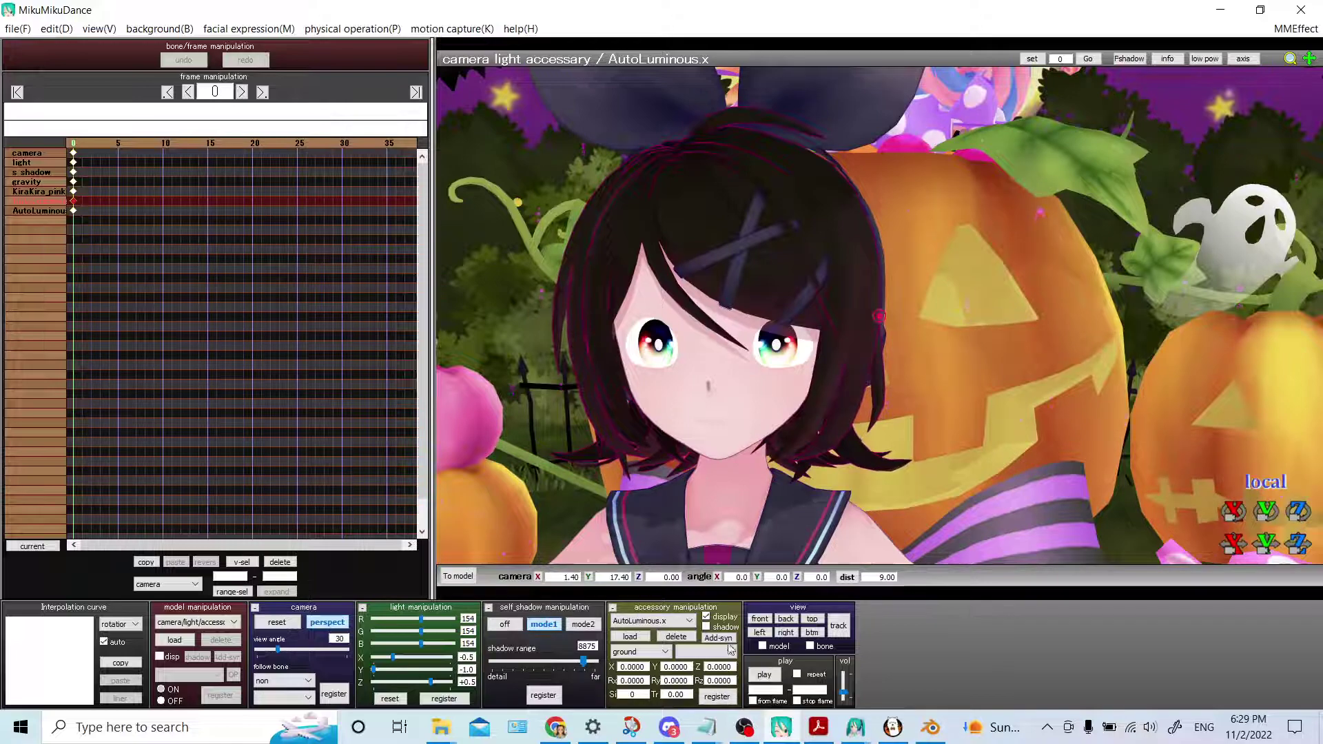
Try the 下半身 bone of Zatsurine as the second AutoLuminous.x accessory's parent, and set the parent back to ground
click(678, 651)
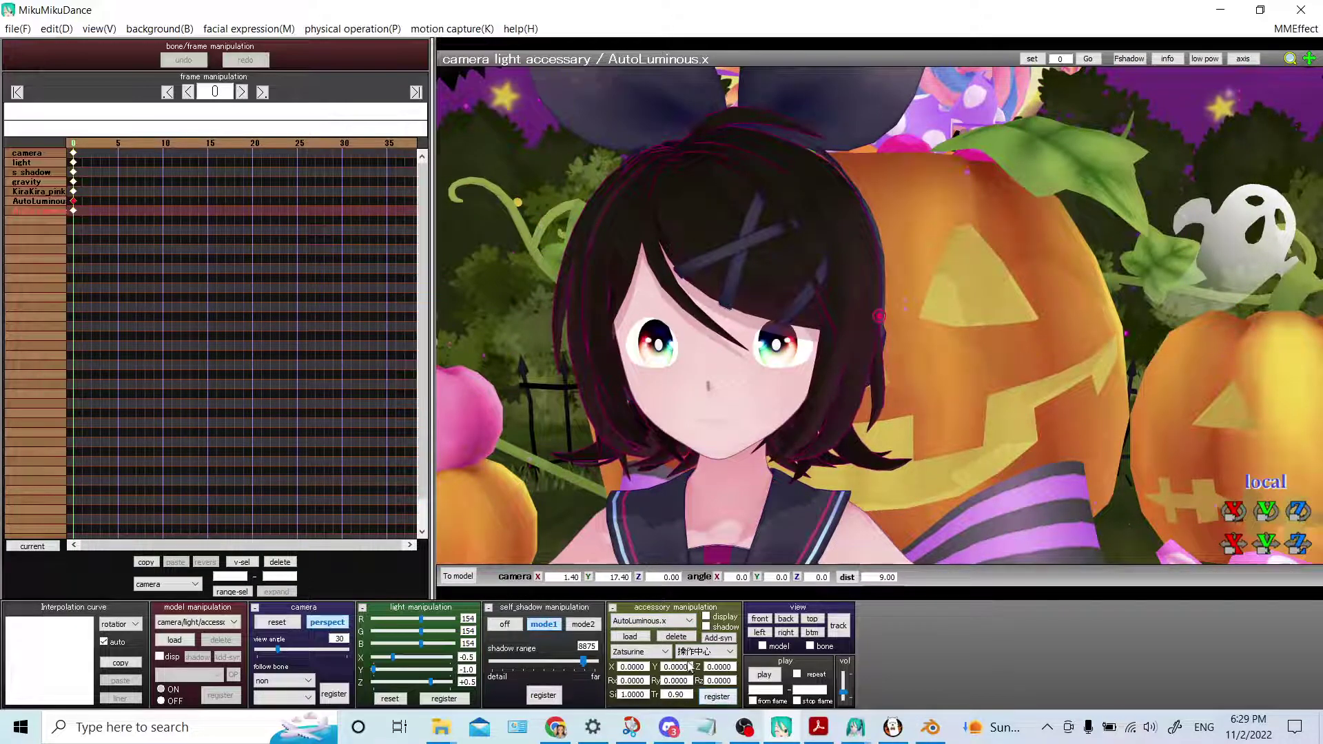
click(684, 652)
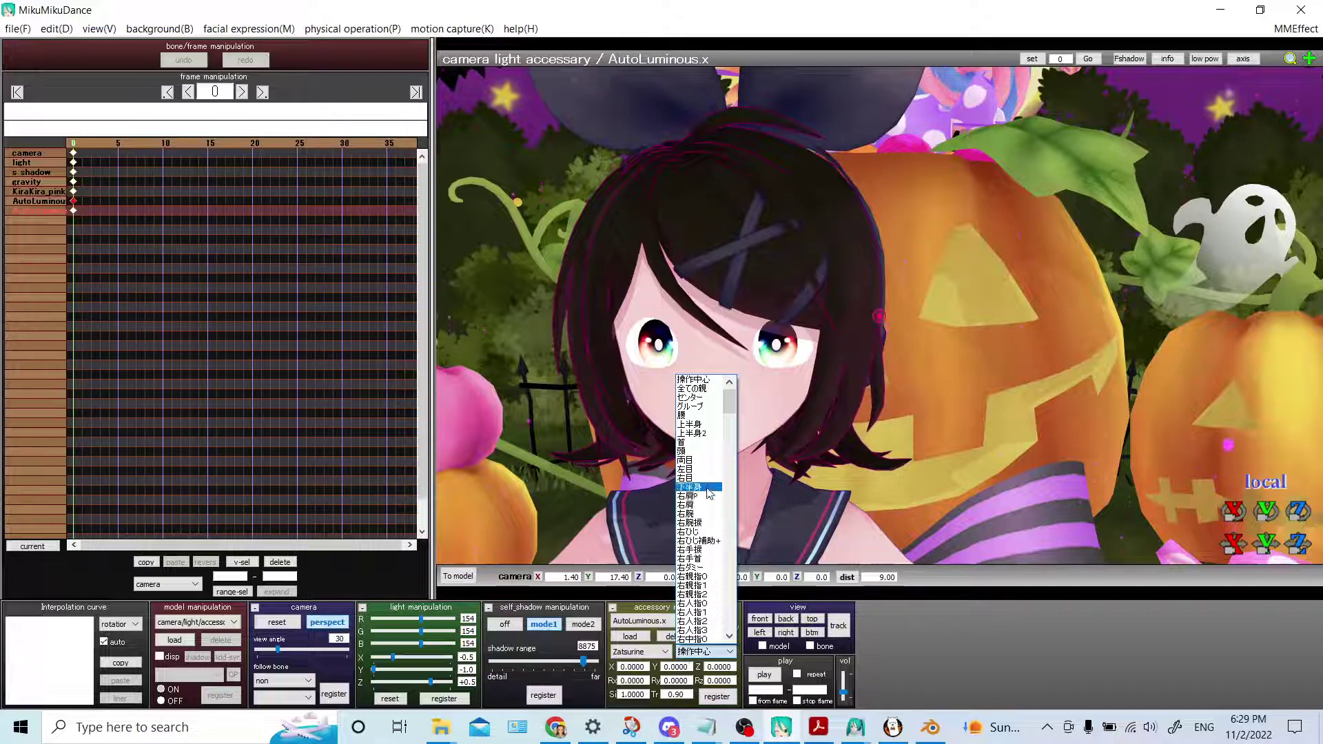
click(698, 487)
click(660, 652)
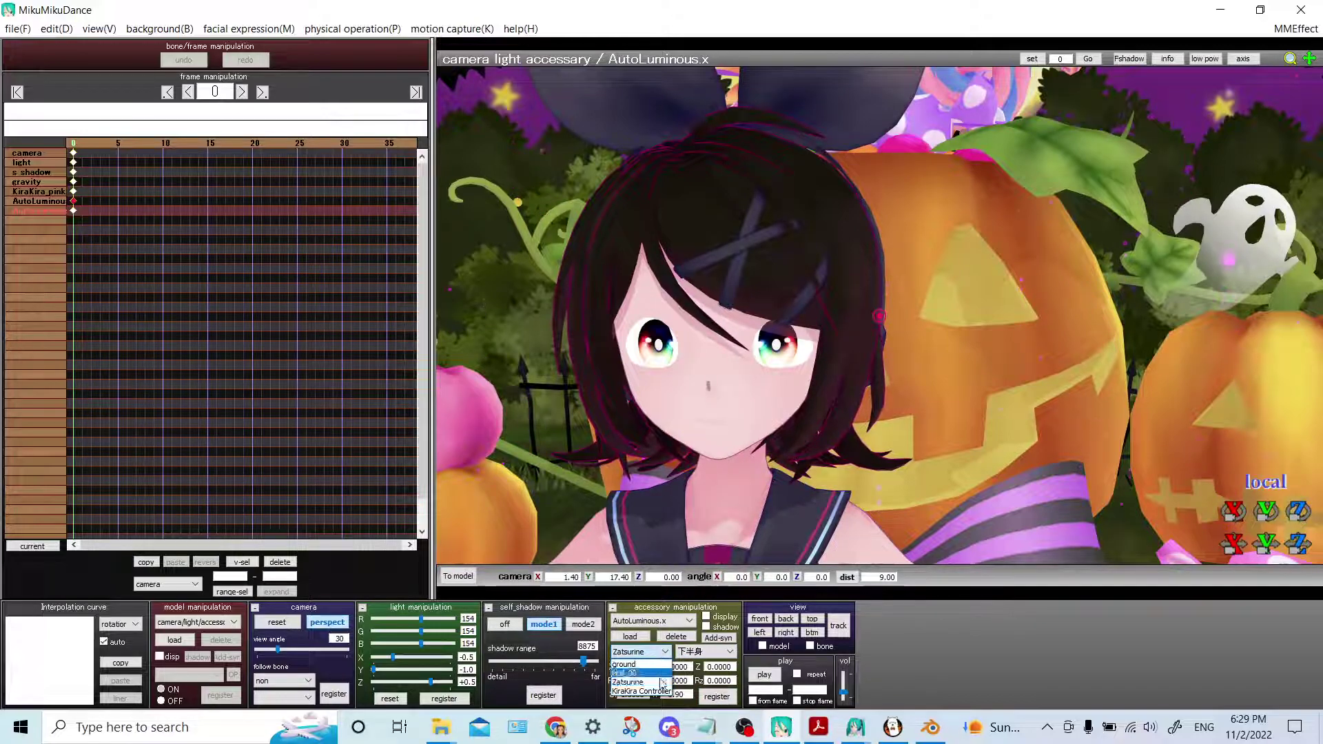
click(624, 664)
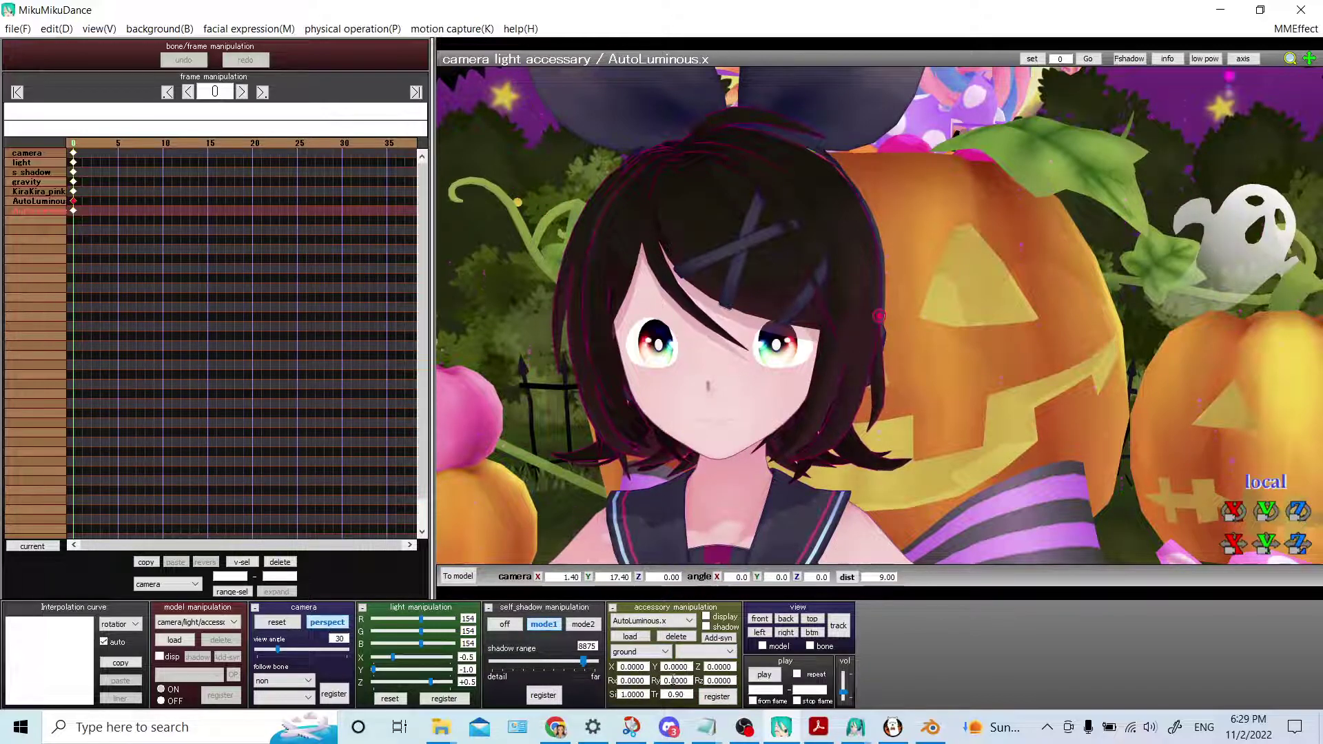
Compare the pumpkin stage's effect assignments in the two AL_EmitterRT effect mappings, and close the effect mapping
click(1296, 28)
click(1172, 42)
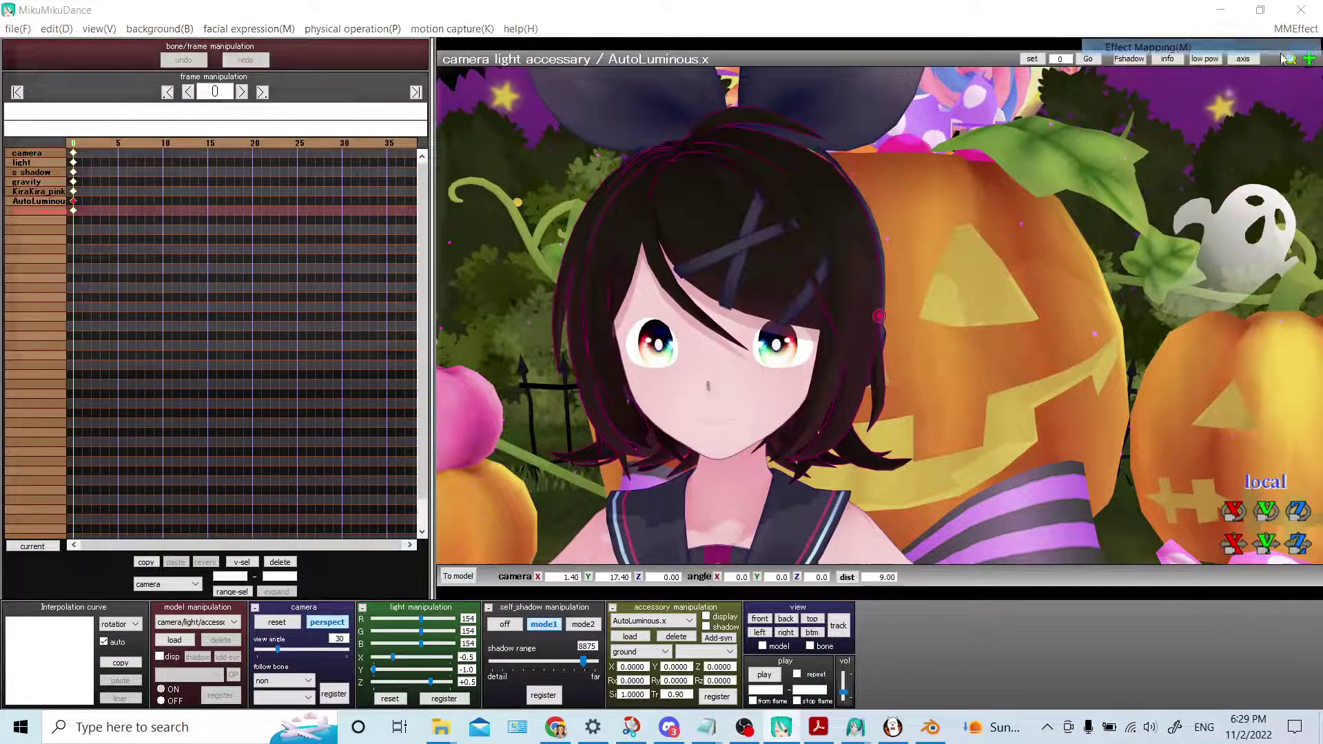
click(79, 100)
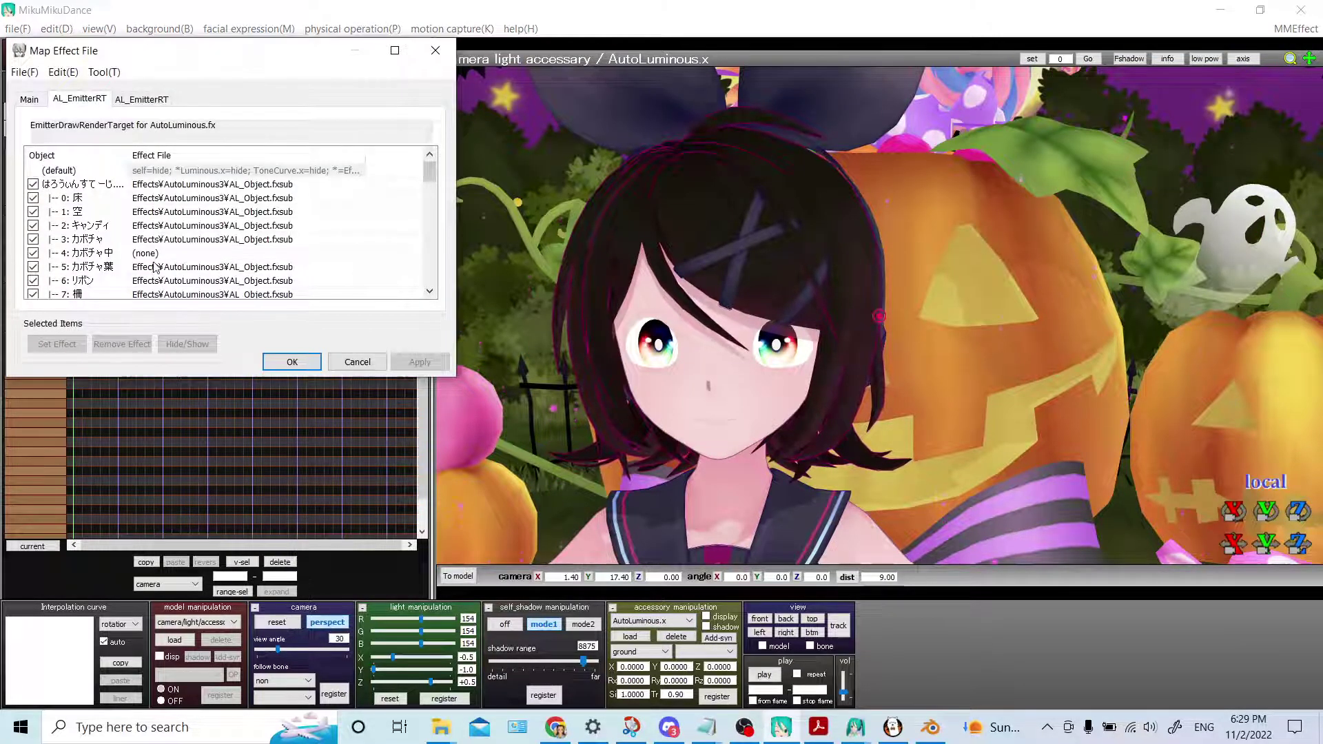
click(133, 98)
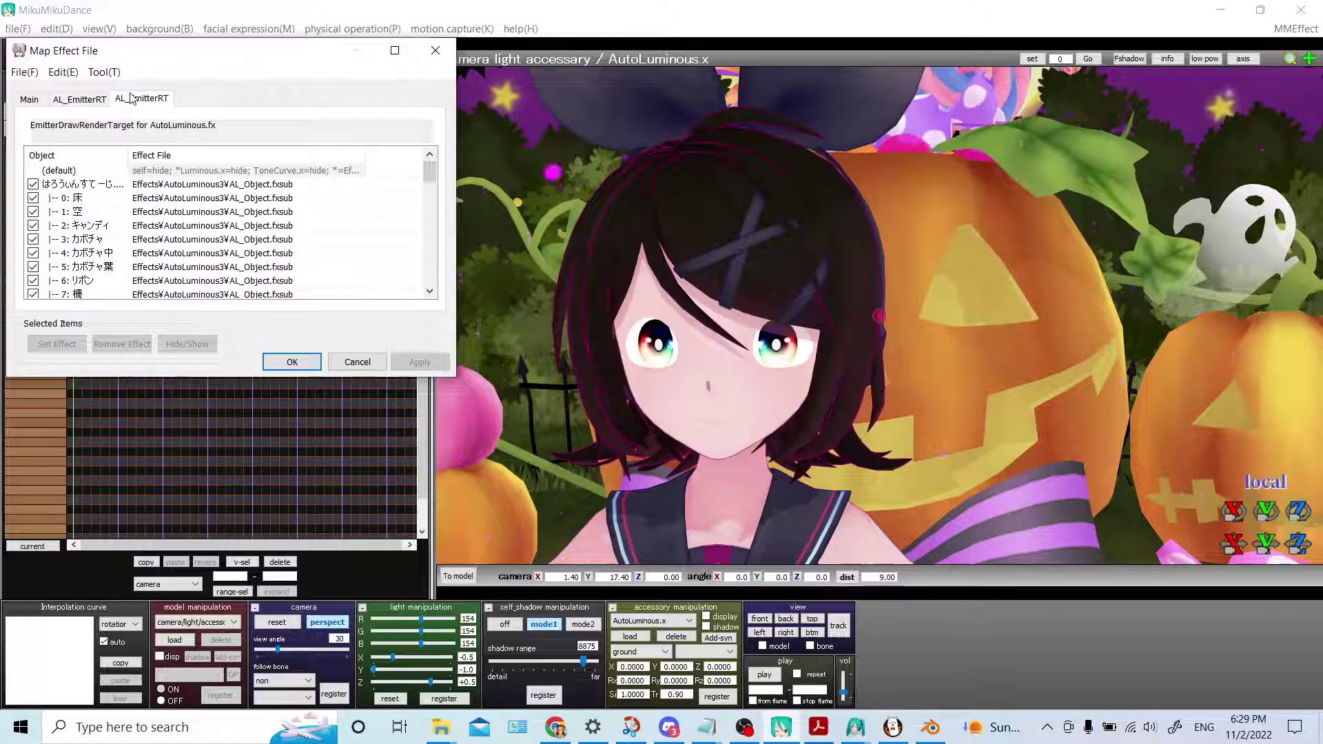
click(96, 103)
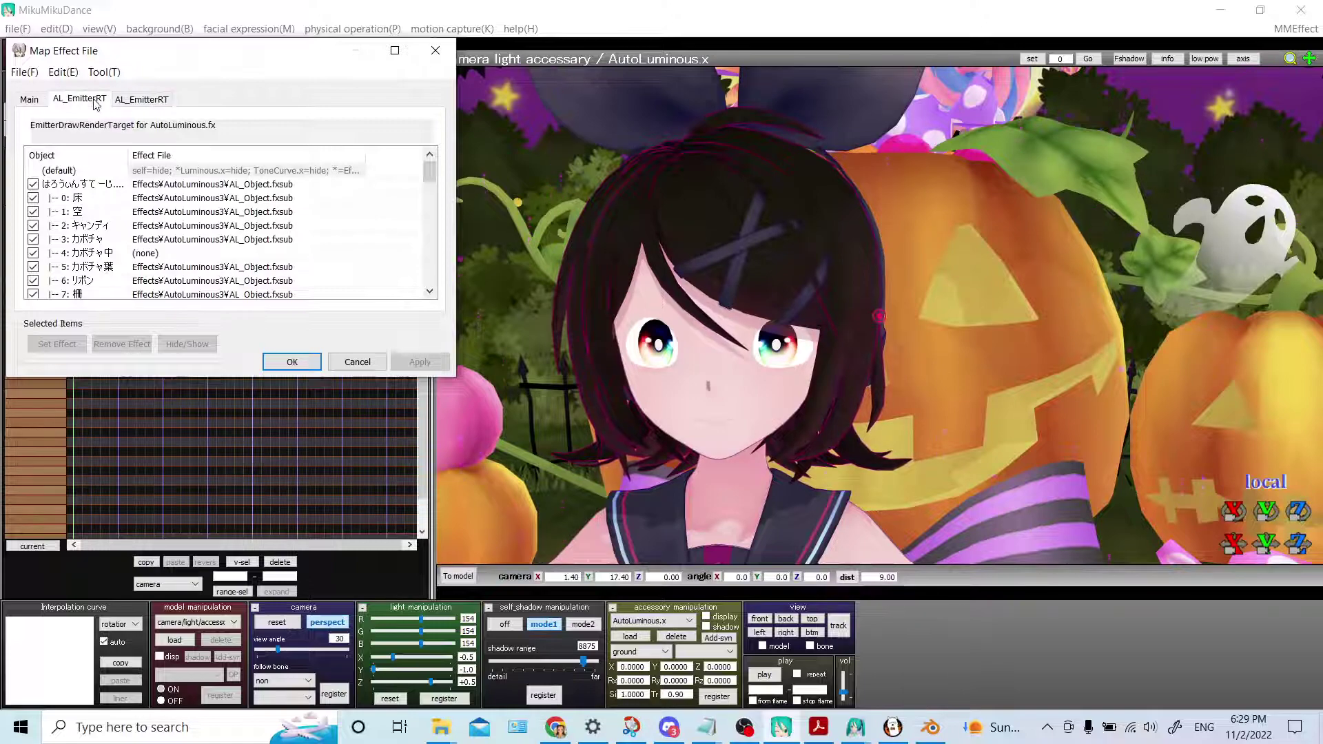
click(292, 361)
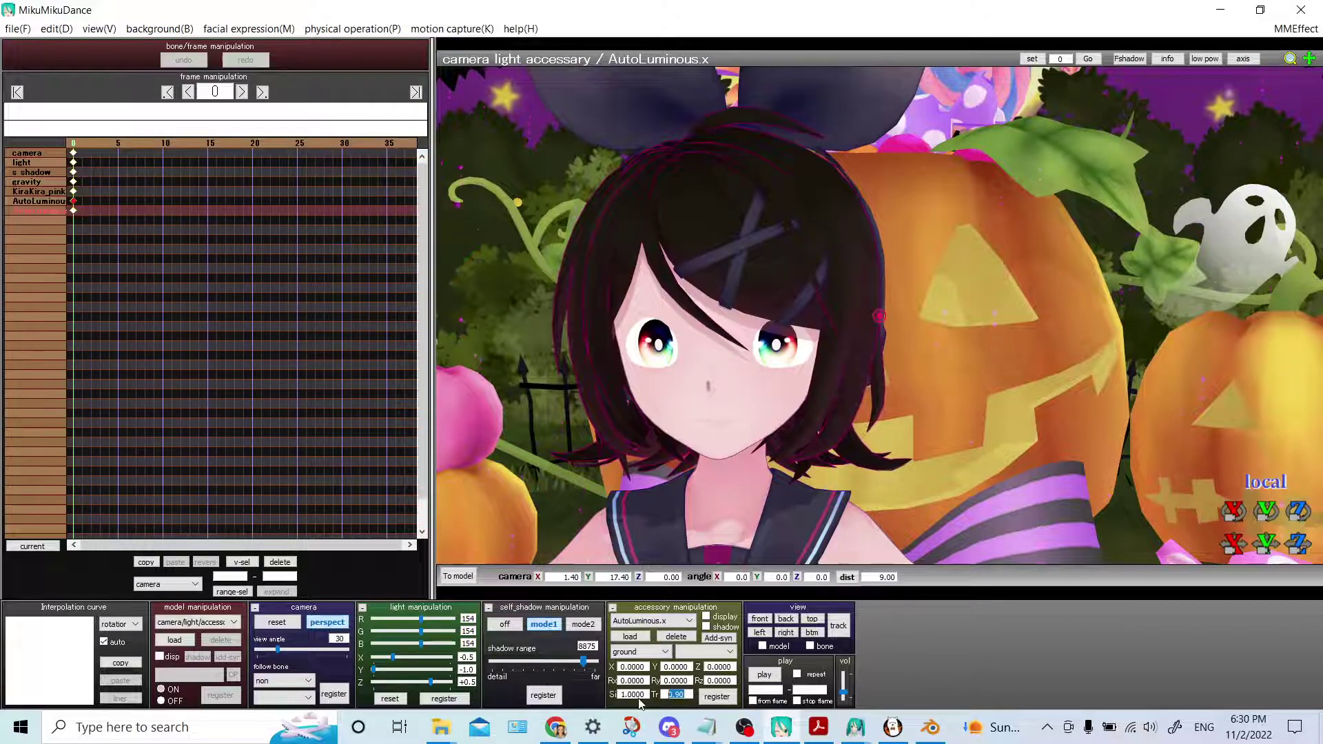
Bring back the pumpkin glow with the first AutoLuminous.x accessory, and set and register a Tr value of 0.30 for the second one
click(660, 624)
click(664, 644)
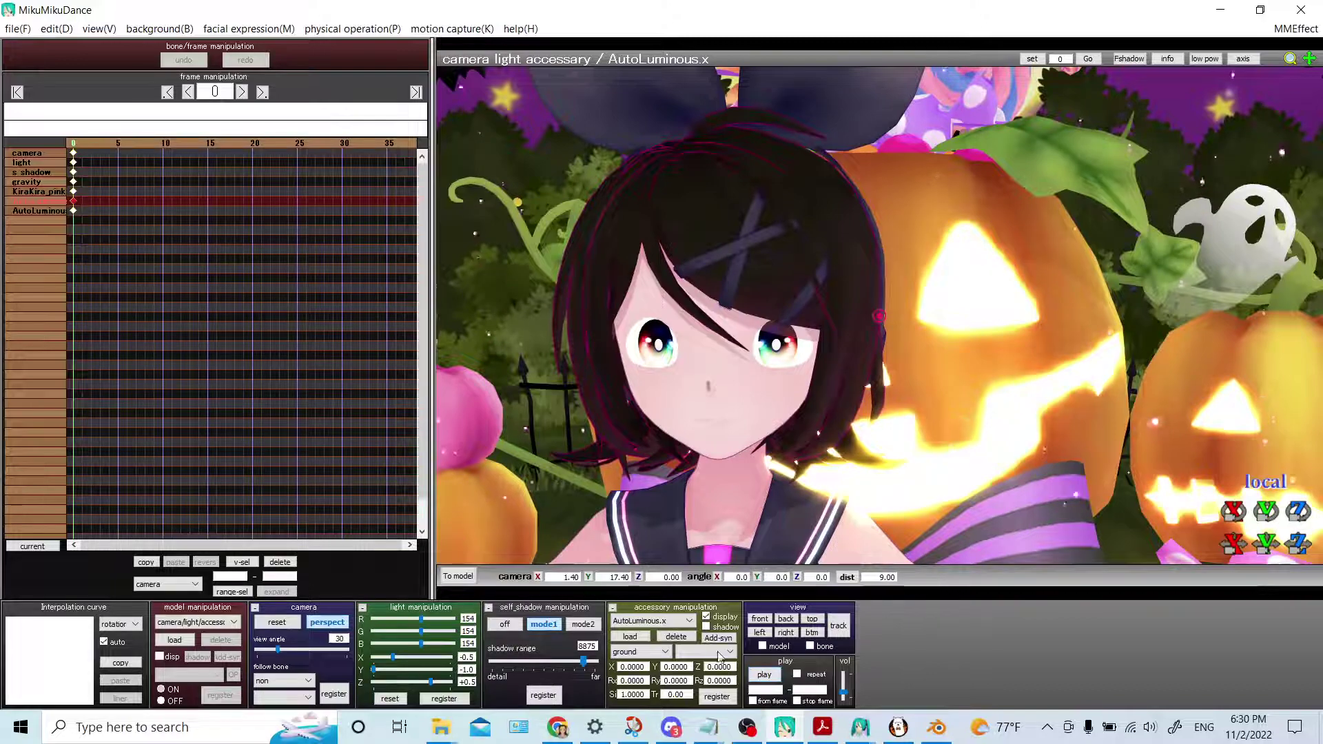
click(656, 623)
click(641, 644)
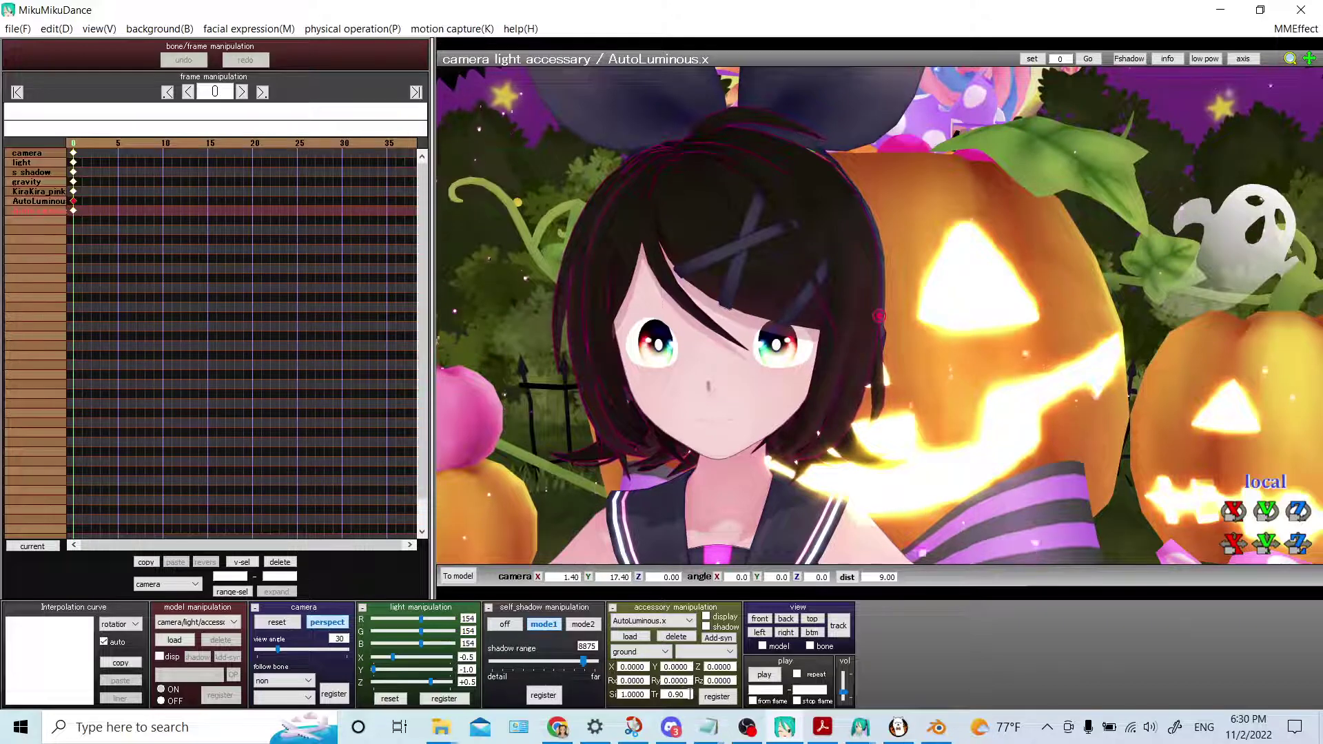
click(681, 694)
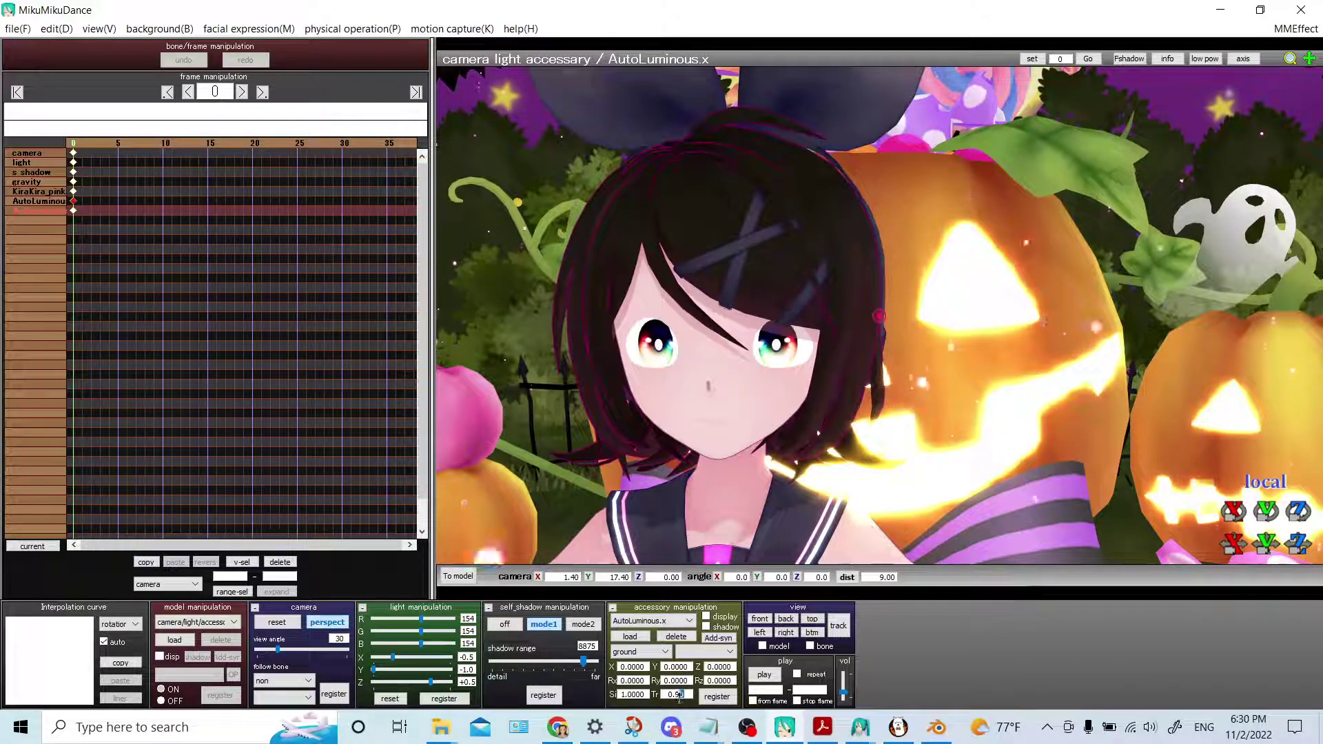
click(715, 697)
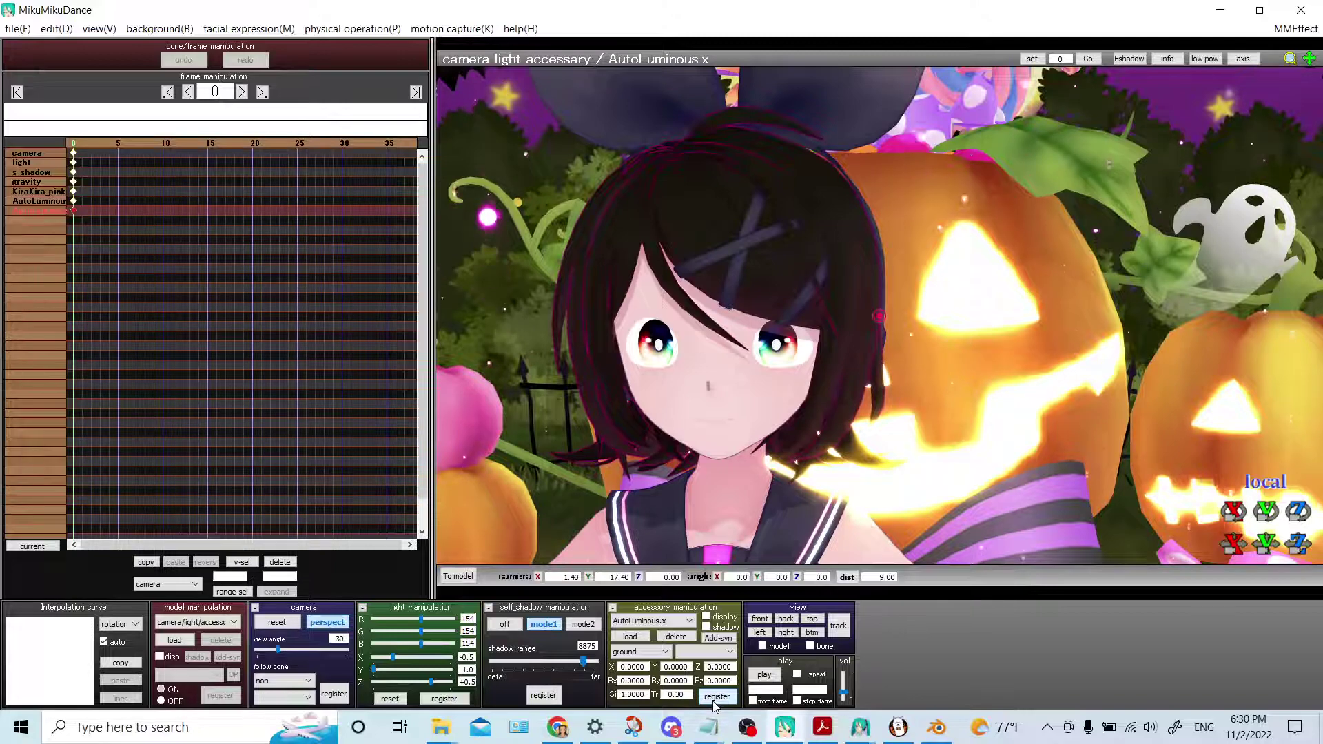
Check the effect assigned to subset13 in both AL_EmitterRT effect mappings
click(1295, 29)
click(1130, 44)
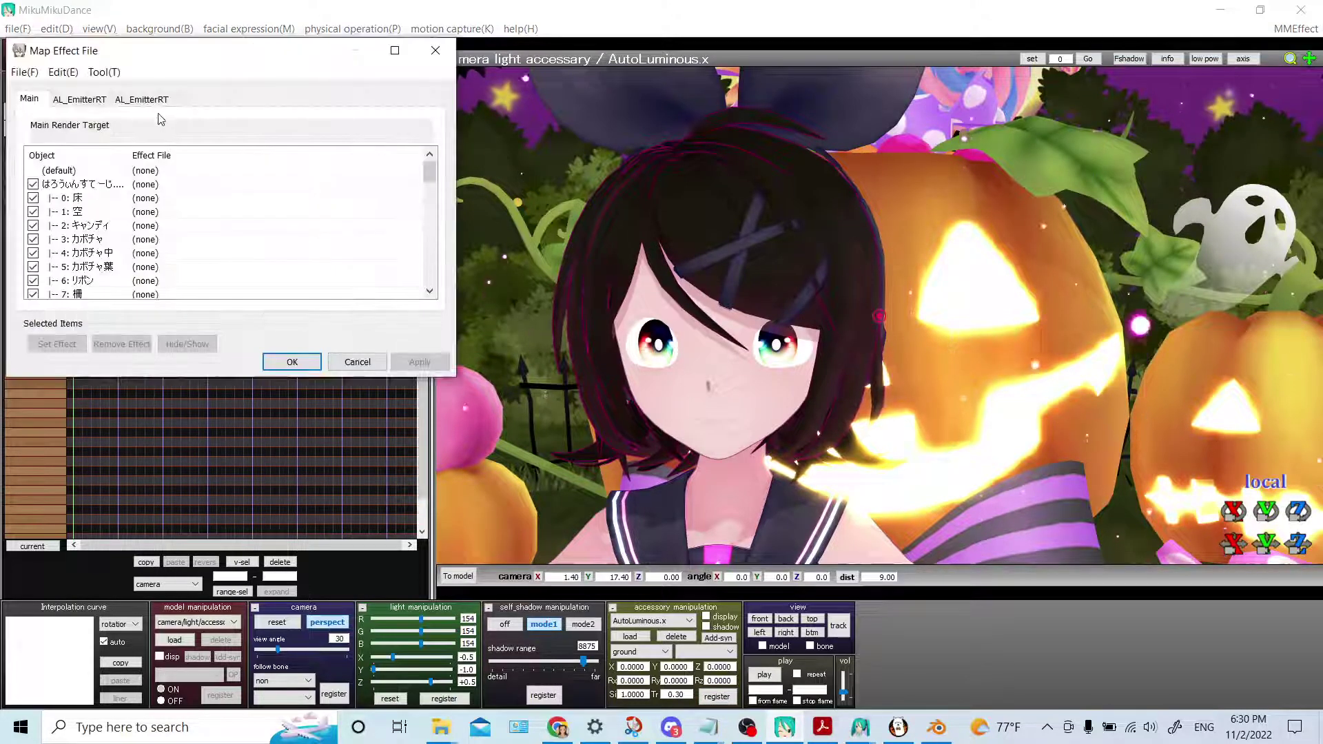
click(142, 100)
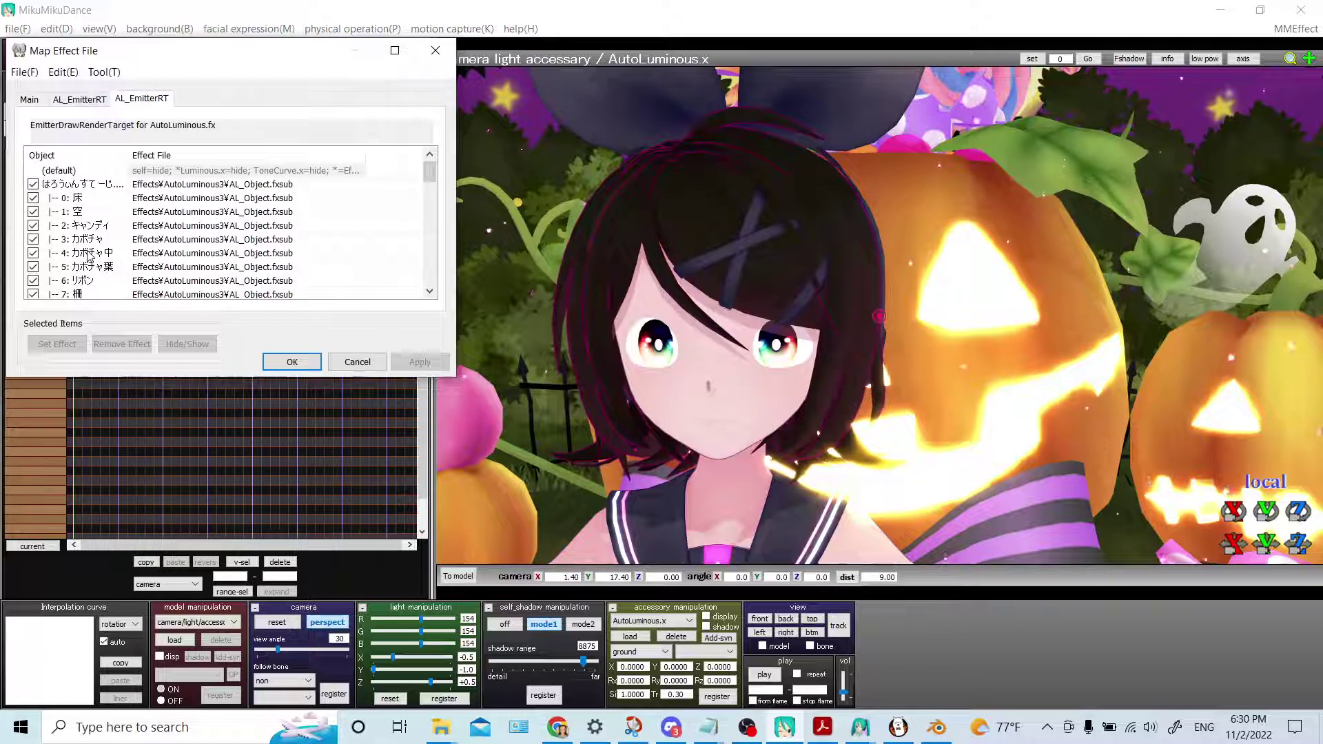
scroll(89, 255, down, 4)
scroll(97, 255, down, 5)
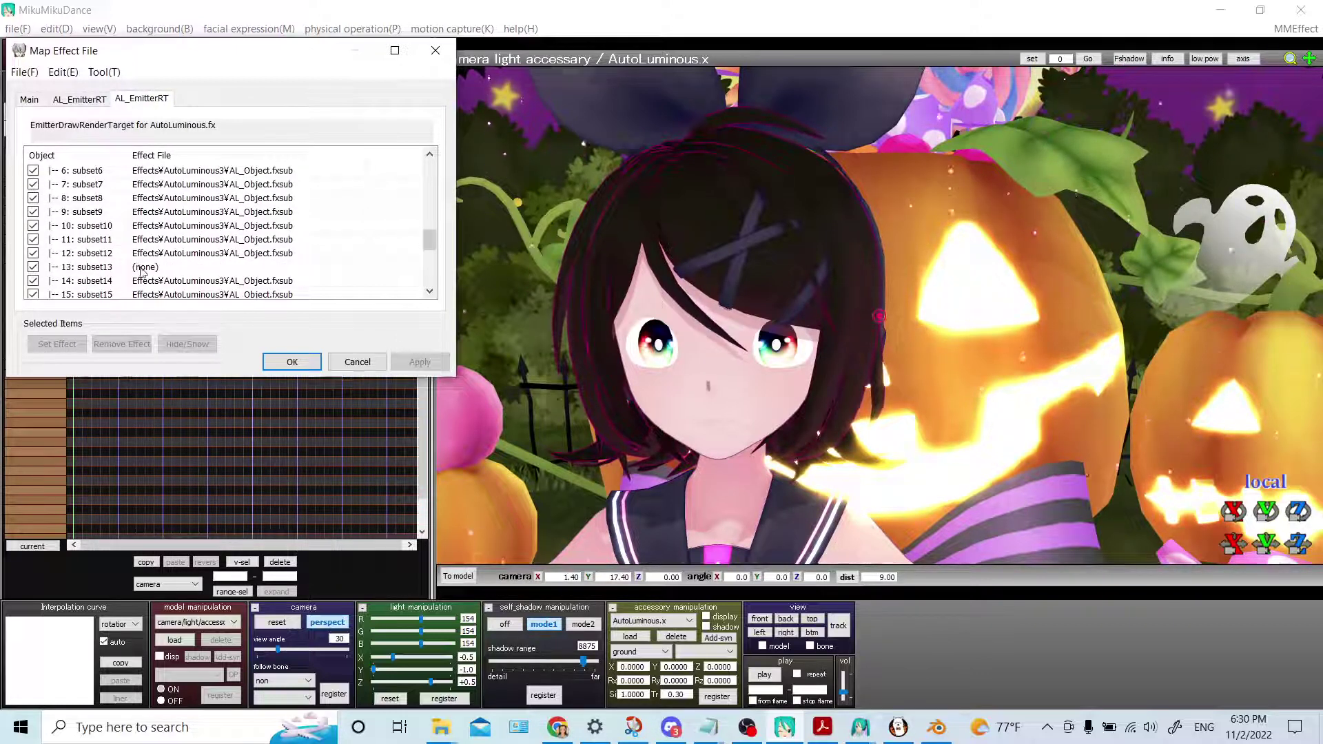
click(141, 270)
click(135, 347)
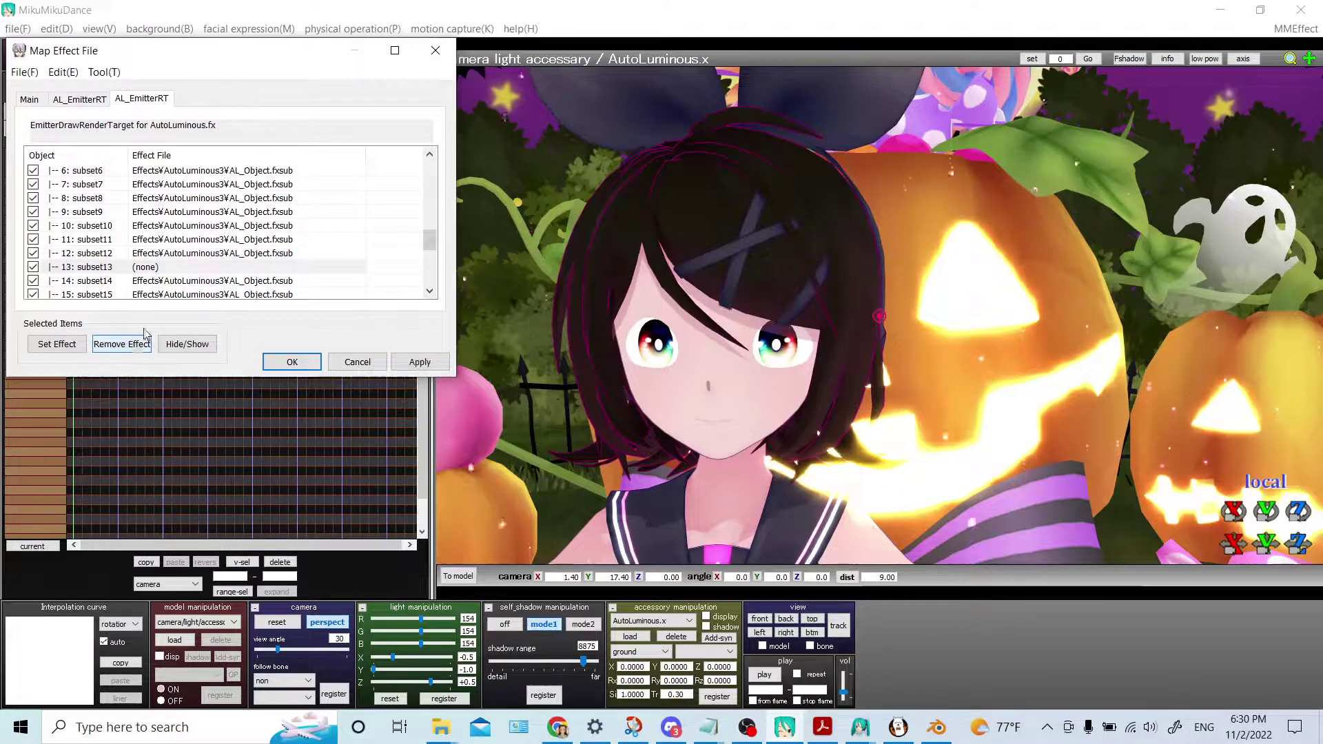
click(88, 102)
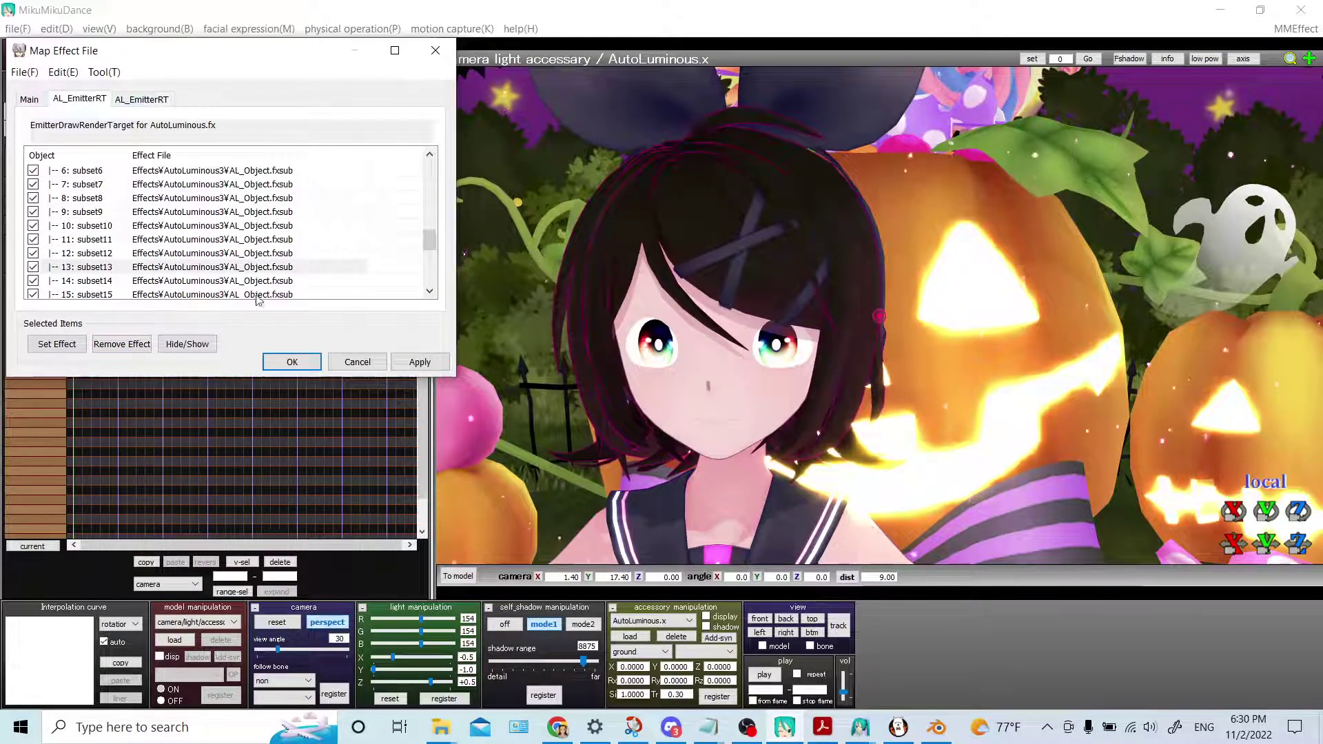
click(293, 362)
Set the first AutoLuminous.x accessory's Tr value to 0.90 and select the second AutoLuminous.x accessory
click(661, 635)
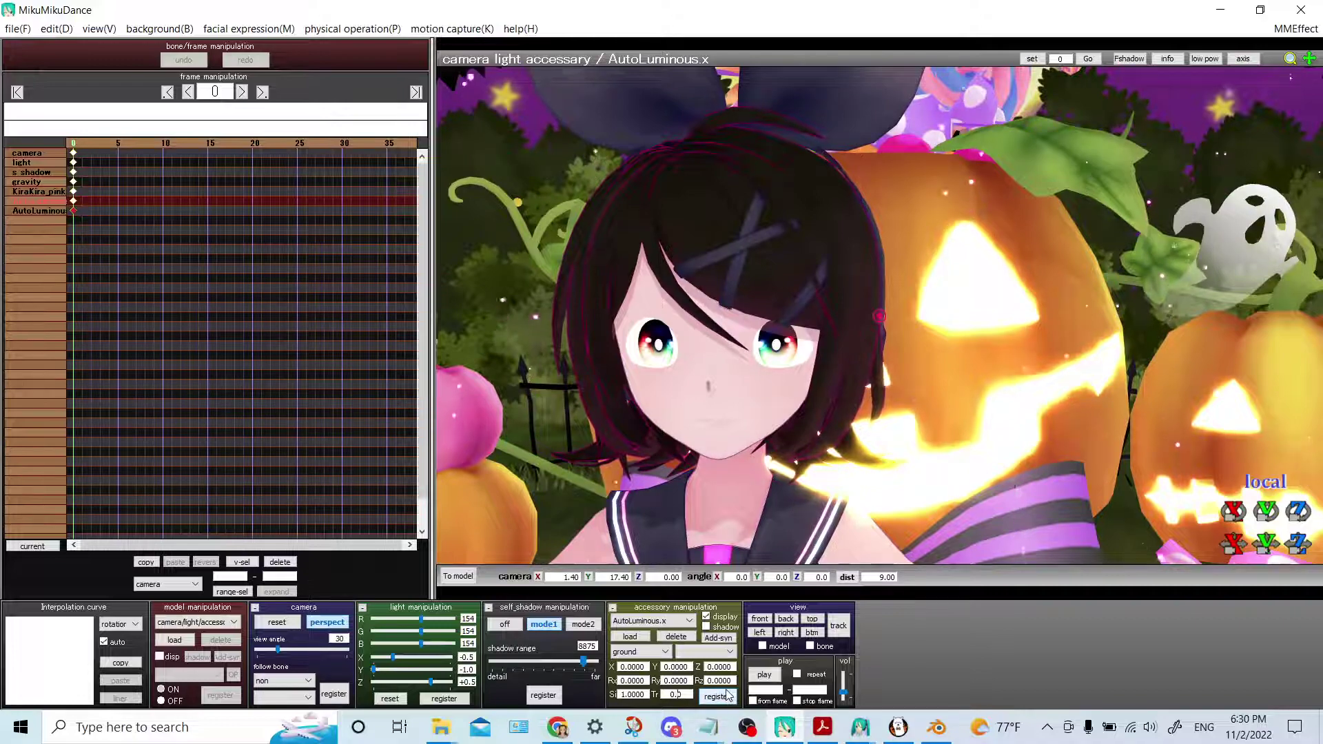
key(Return)
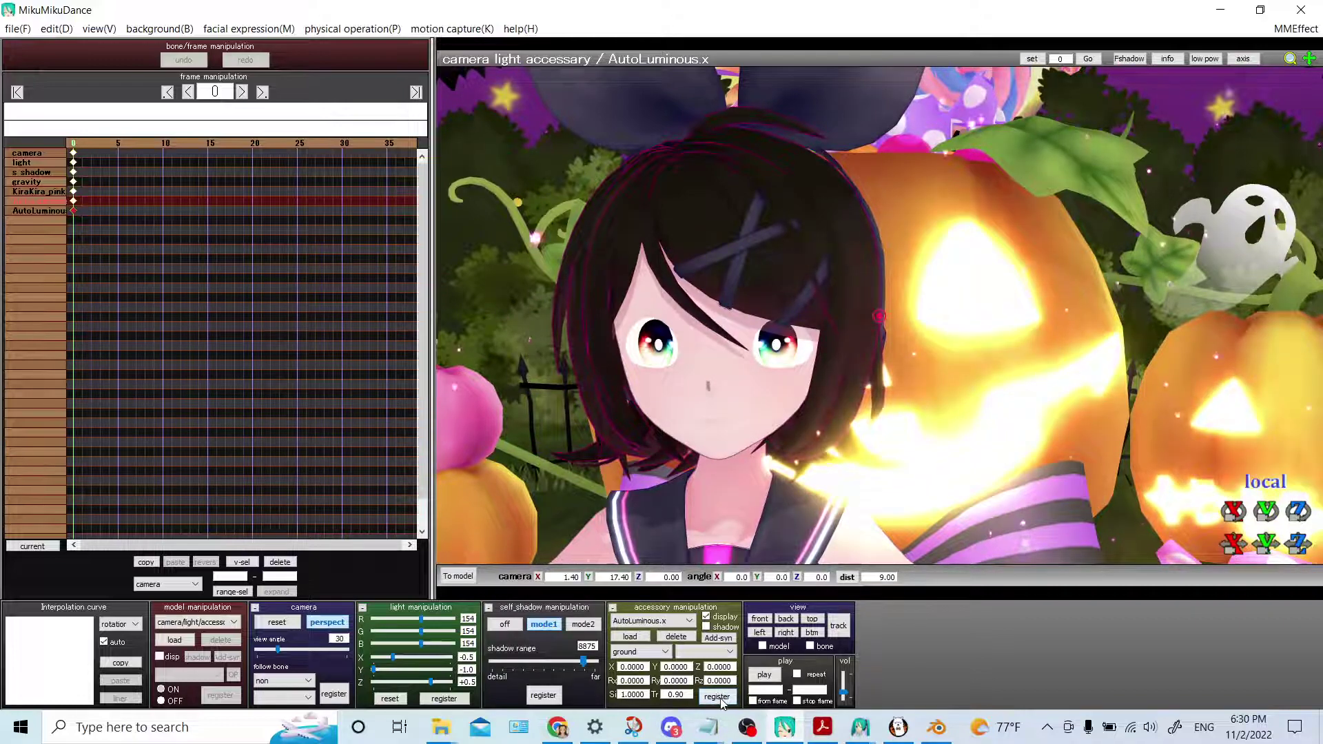
click(666, 651)
click(661, 648)
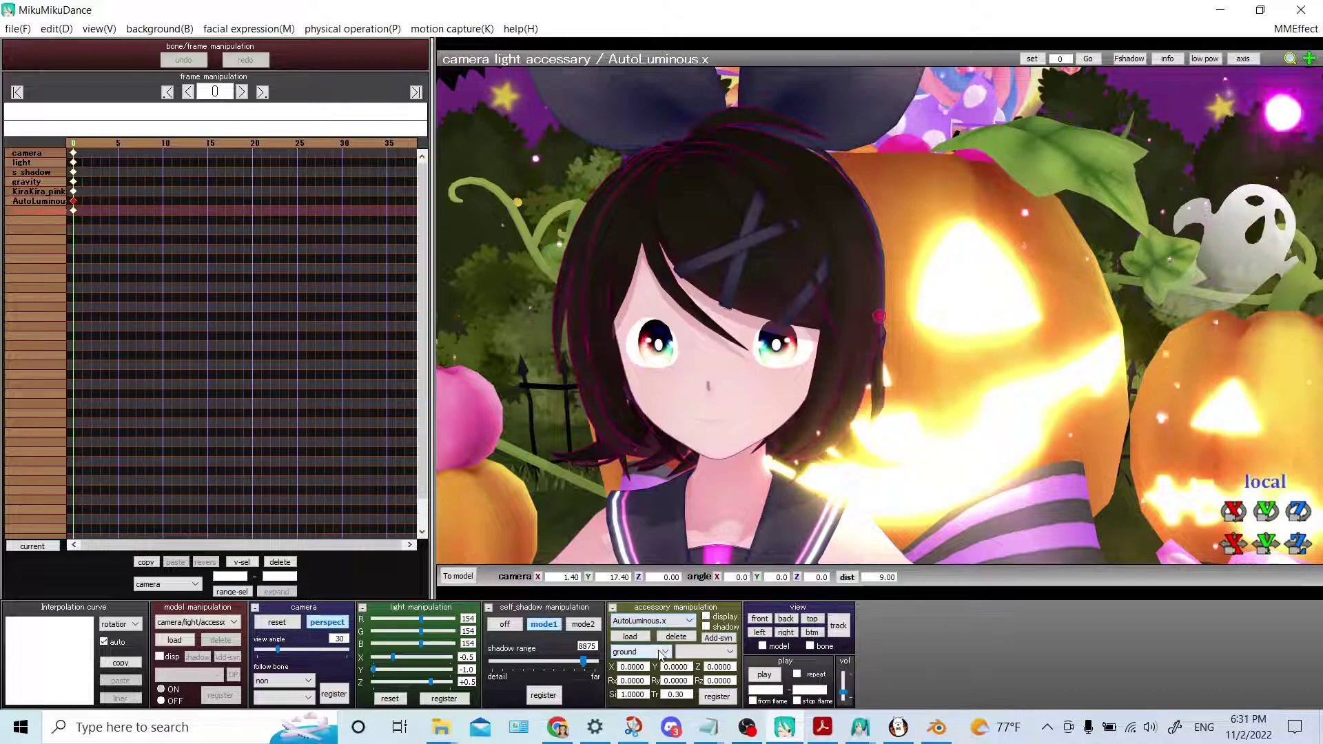
Reopen the effect mapping and restore the AL_Object.fxsub effect on subset13 in the second AL_EmitterRT mapping
click(1290, 29)
click(1199, 45)
click(89, 99)
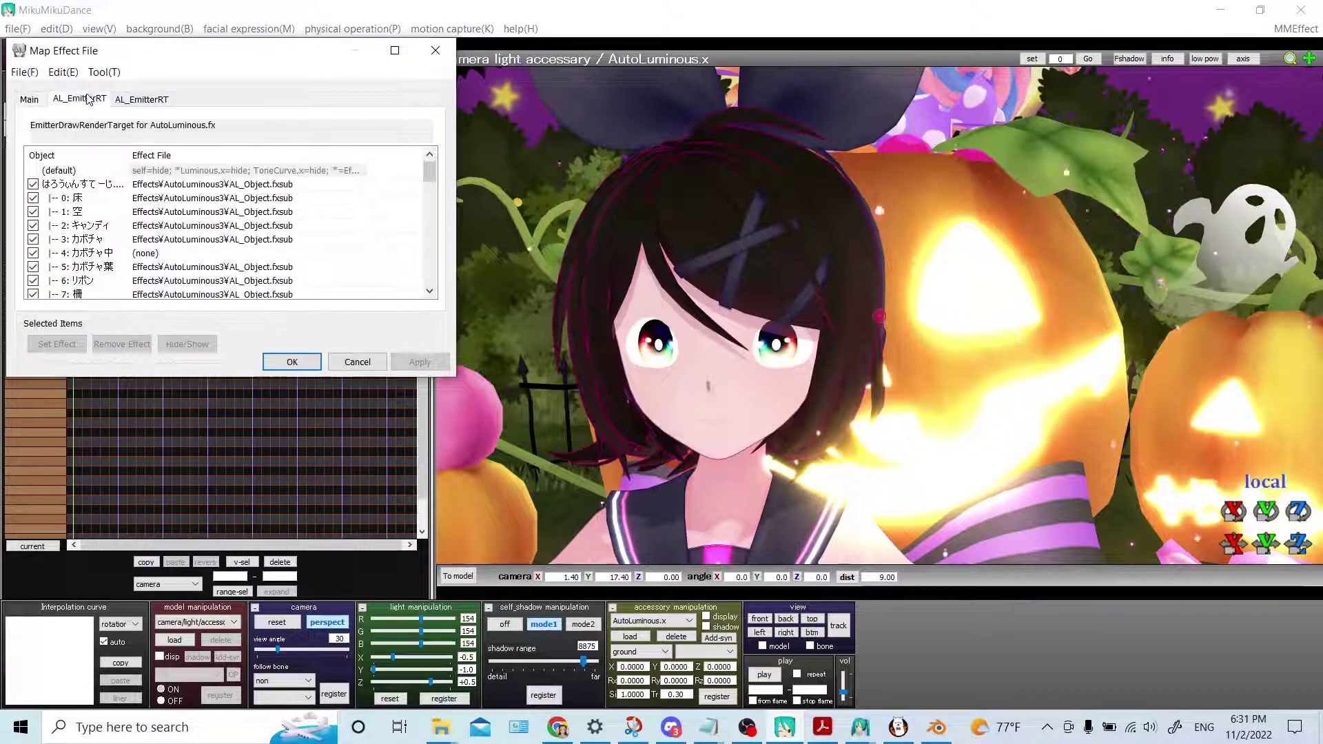
click(153, 101)
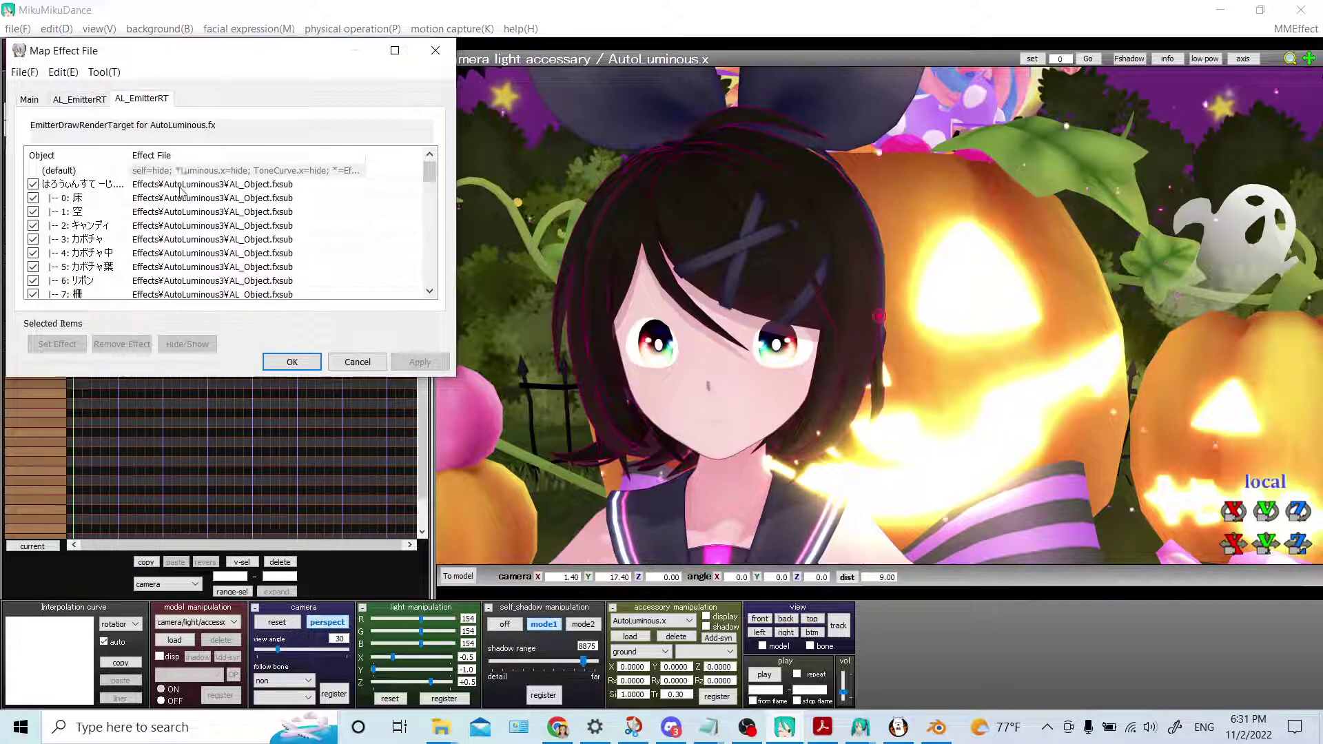
scroll(182, 193, down, 7)
scroll(182, 193, down, 3)
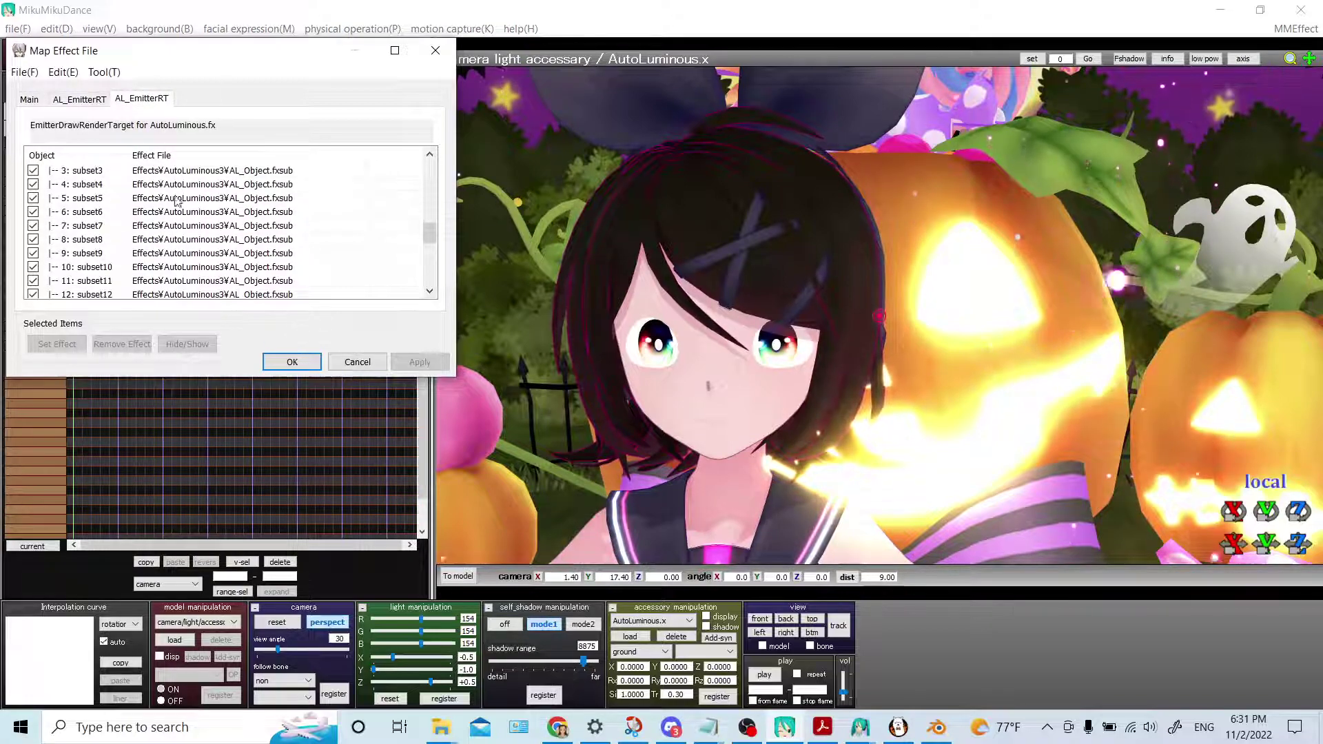
click(128, 268)
click(116, 348)
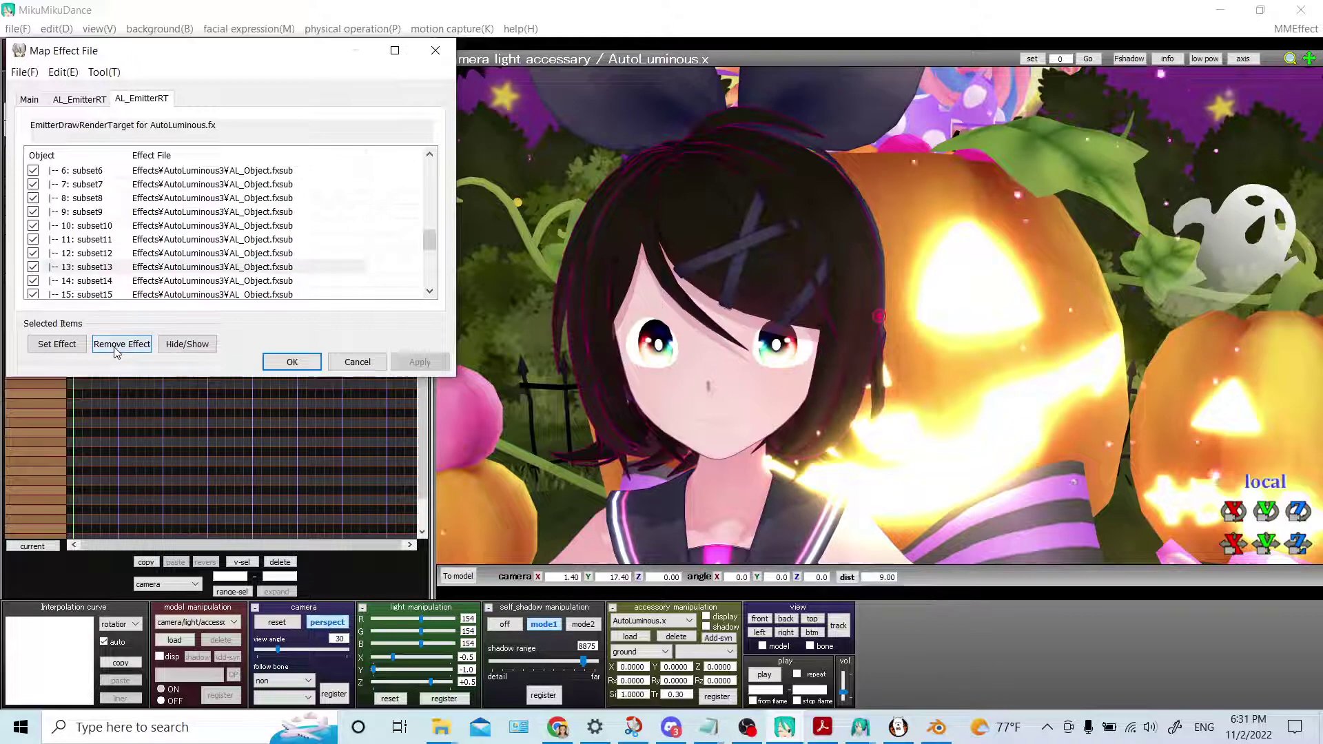
Try removing the effect from subset13 in the first AL_EmitterRT mapping, toggling it repeatedly and leaving AL_Object.fxsub assigned
click(90, 101)
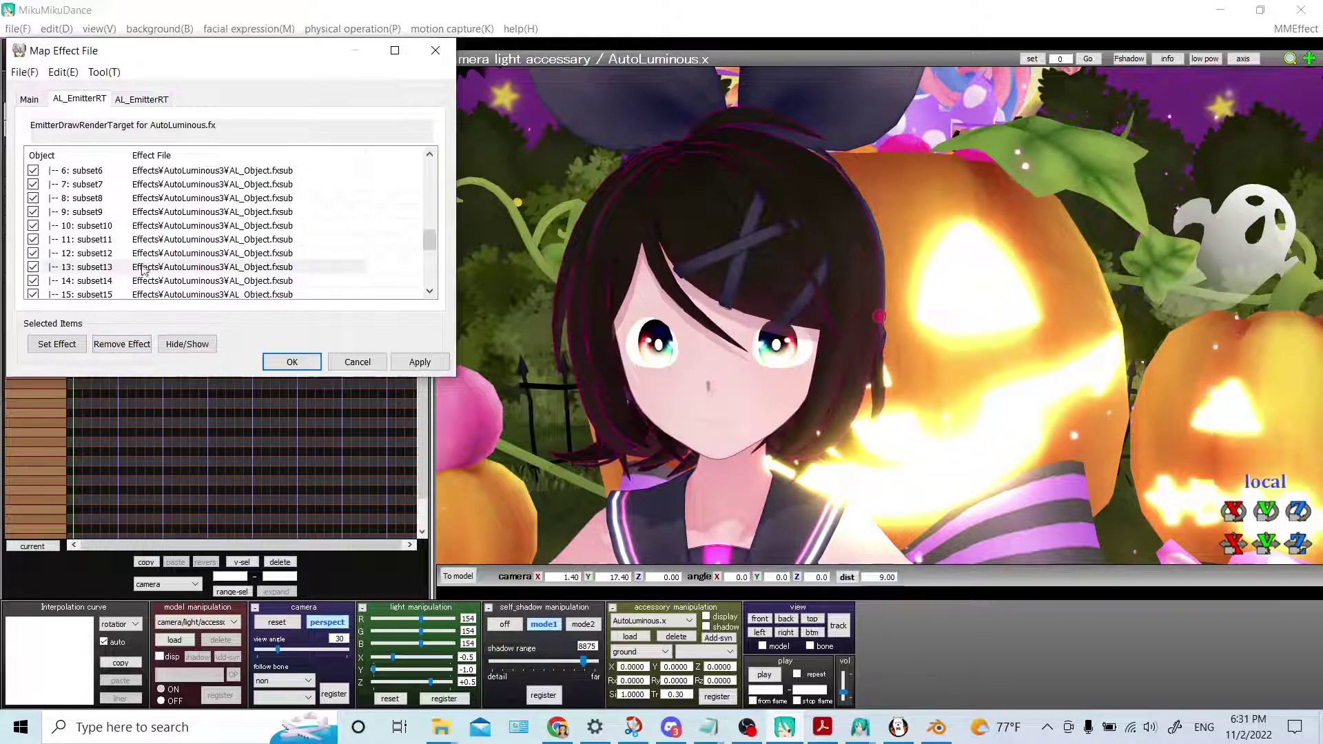
click(128, 348)
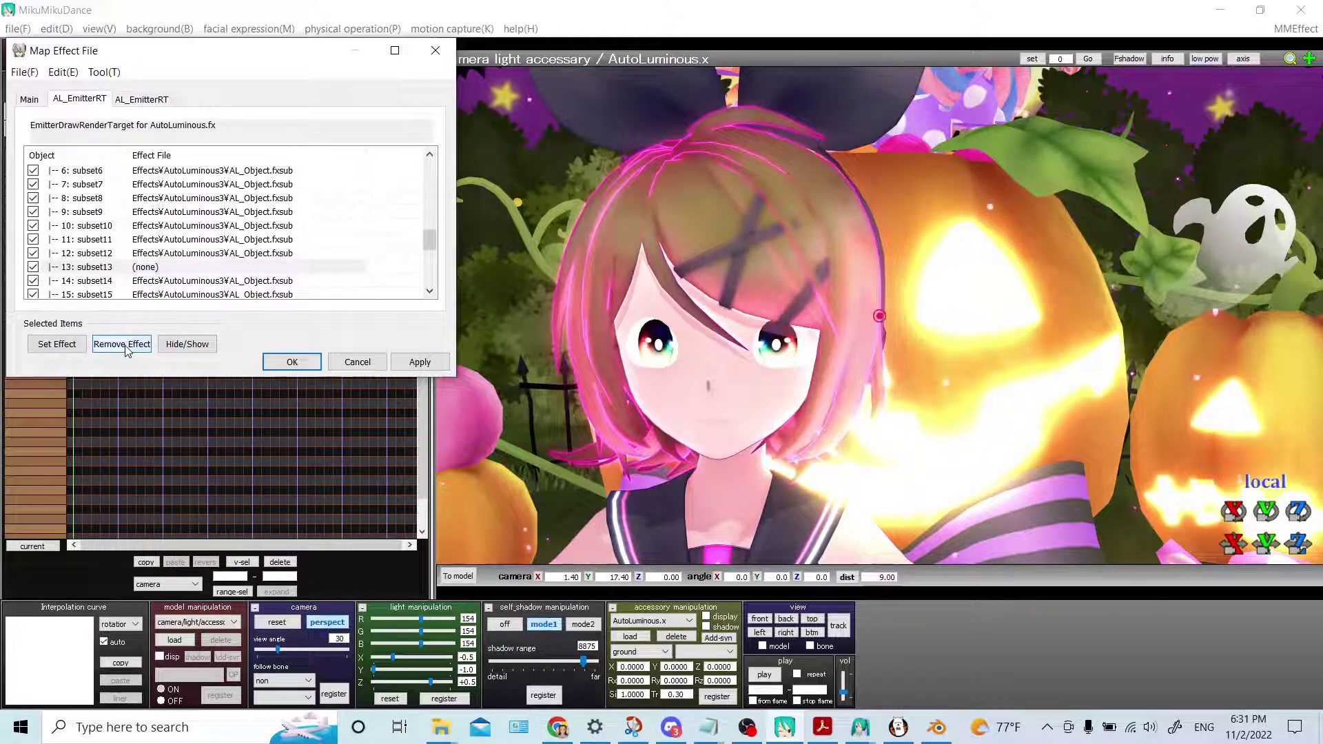
click(126, 346)
click(126, 347)
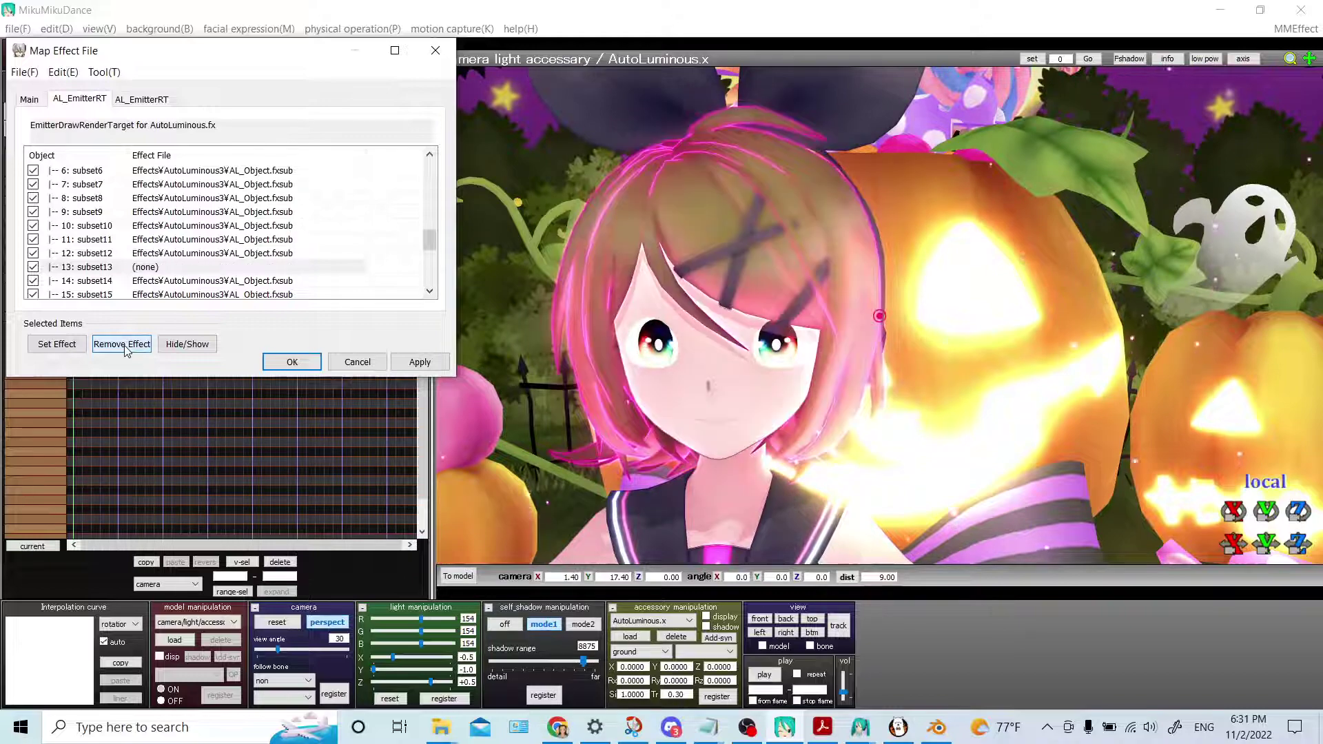
click(126, 346)
click(126, 347)
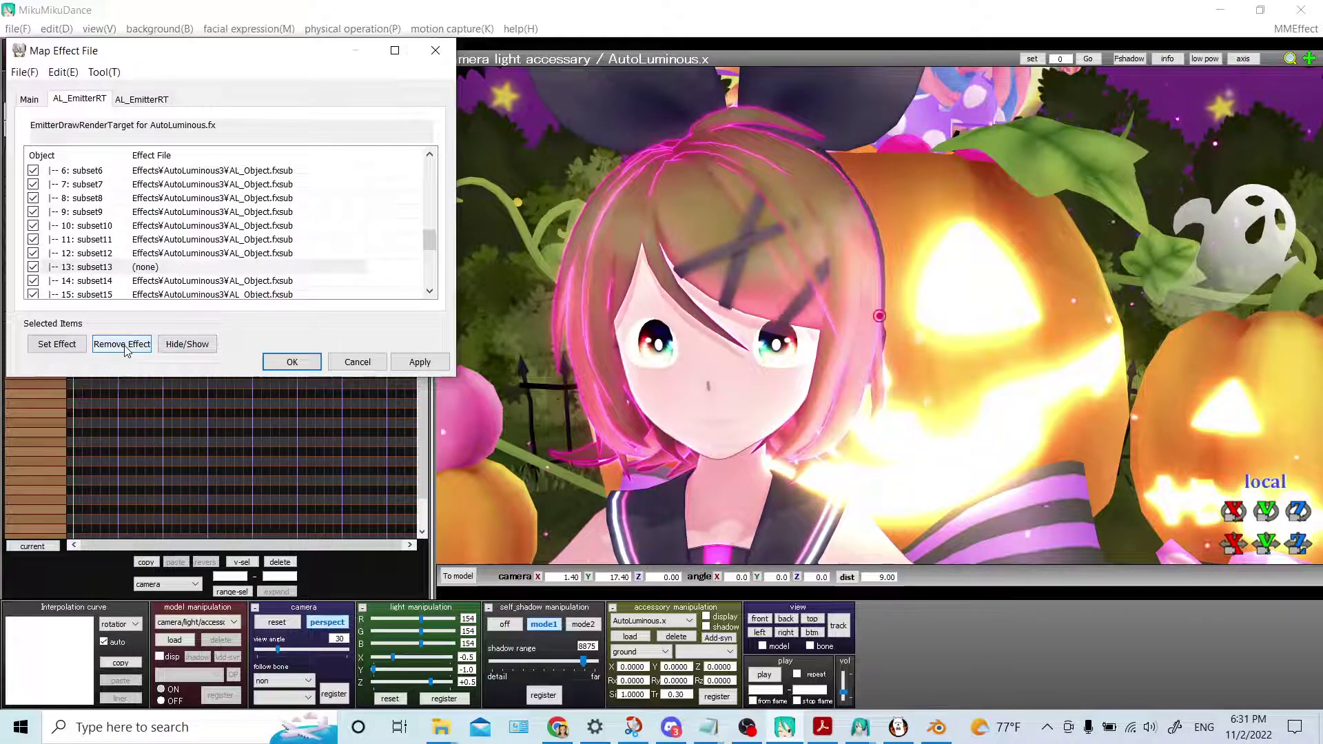
click(127, 347)
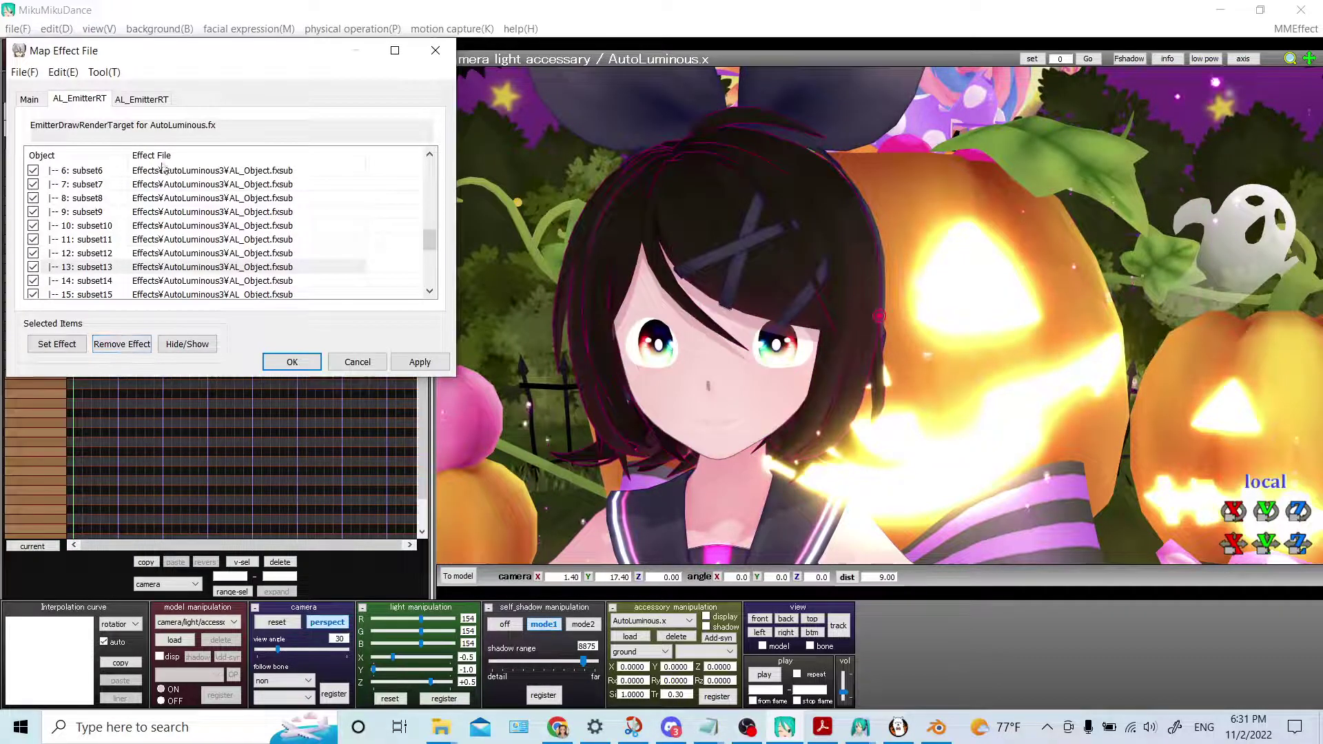
Remove the effect from subset13 in the second AL_EmitterRT mapping and accept the effect mapping
click(146, 102)
click(142, 346)
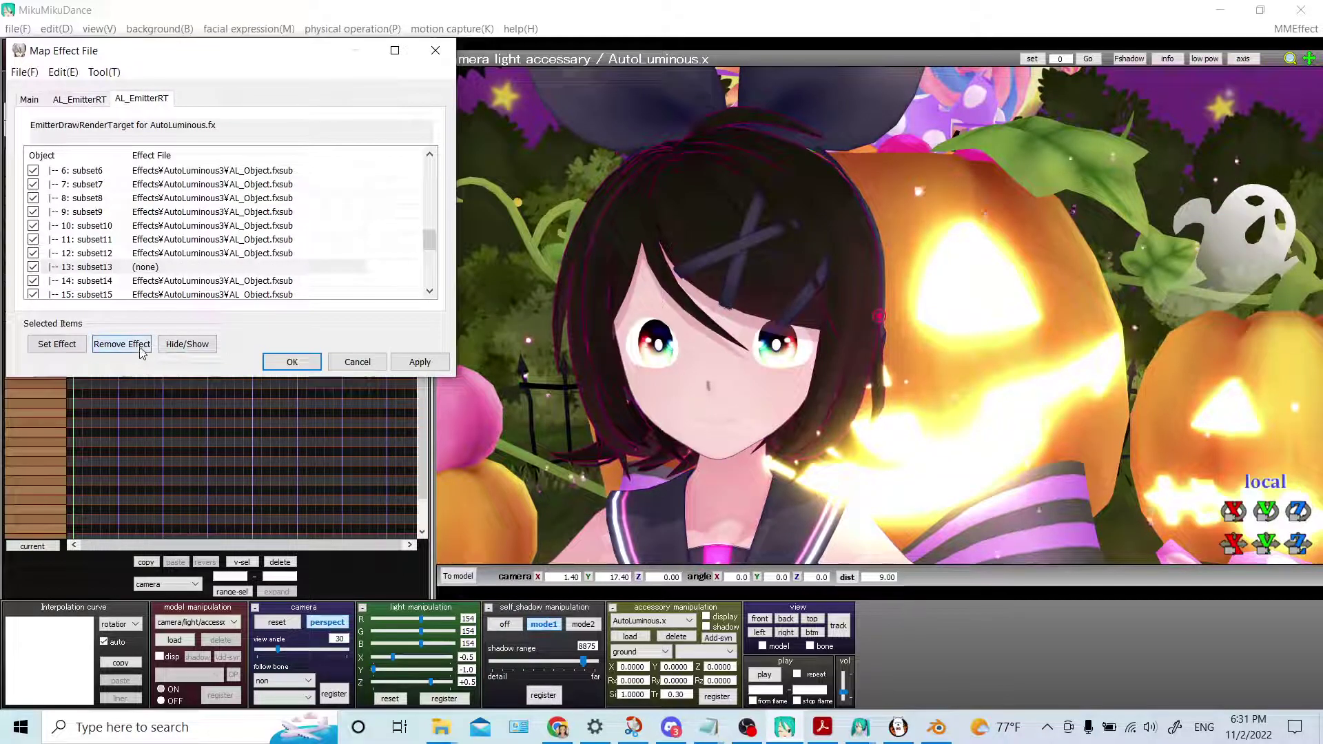
click(142, 348)
click(292, 362)
Set the first AutoLuminous.x accessory's Tr value to 0 and register it
click(662, 621)
click(660, 648)
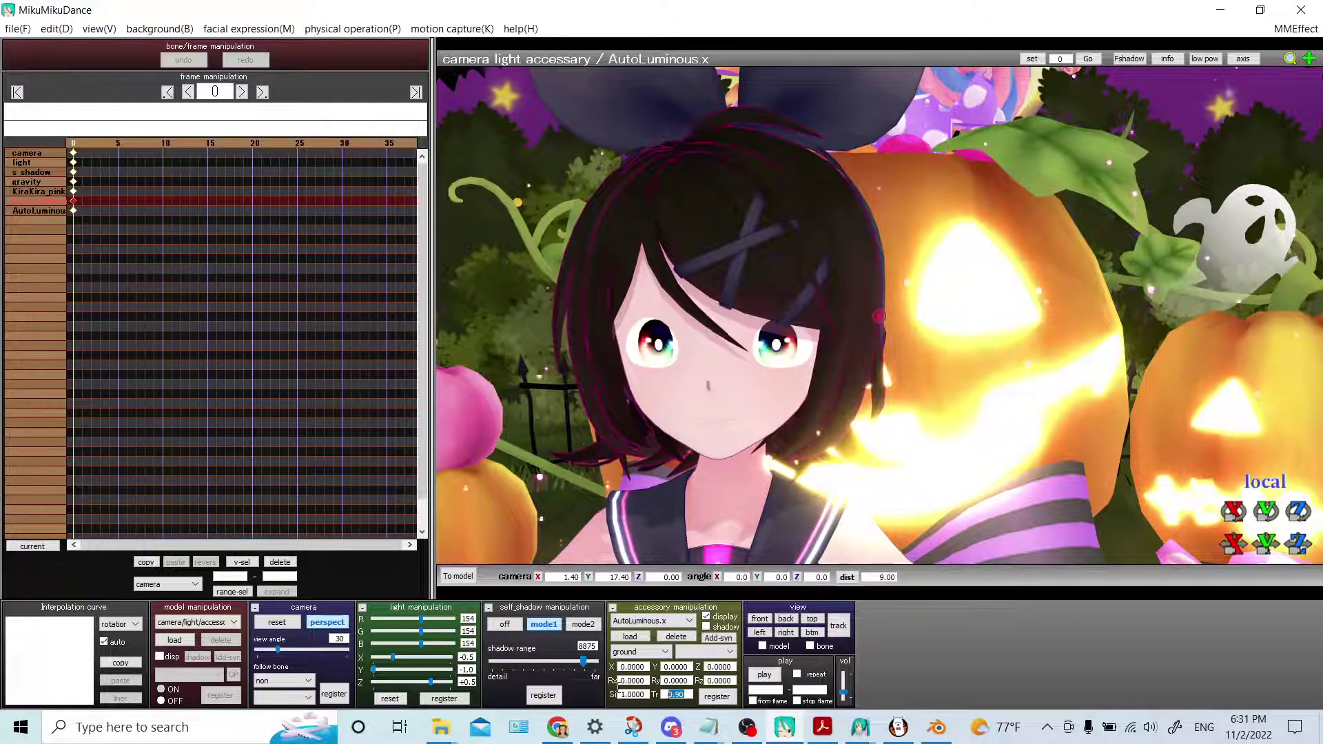
text(0)
key(Return)
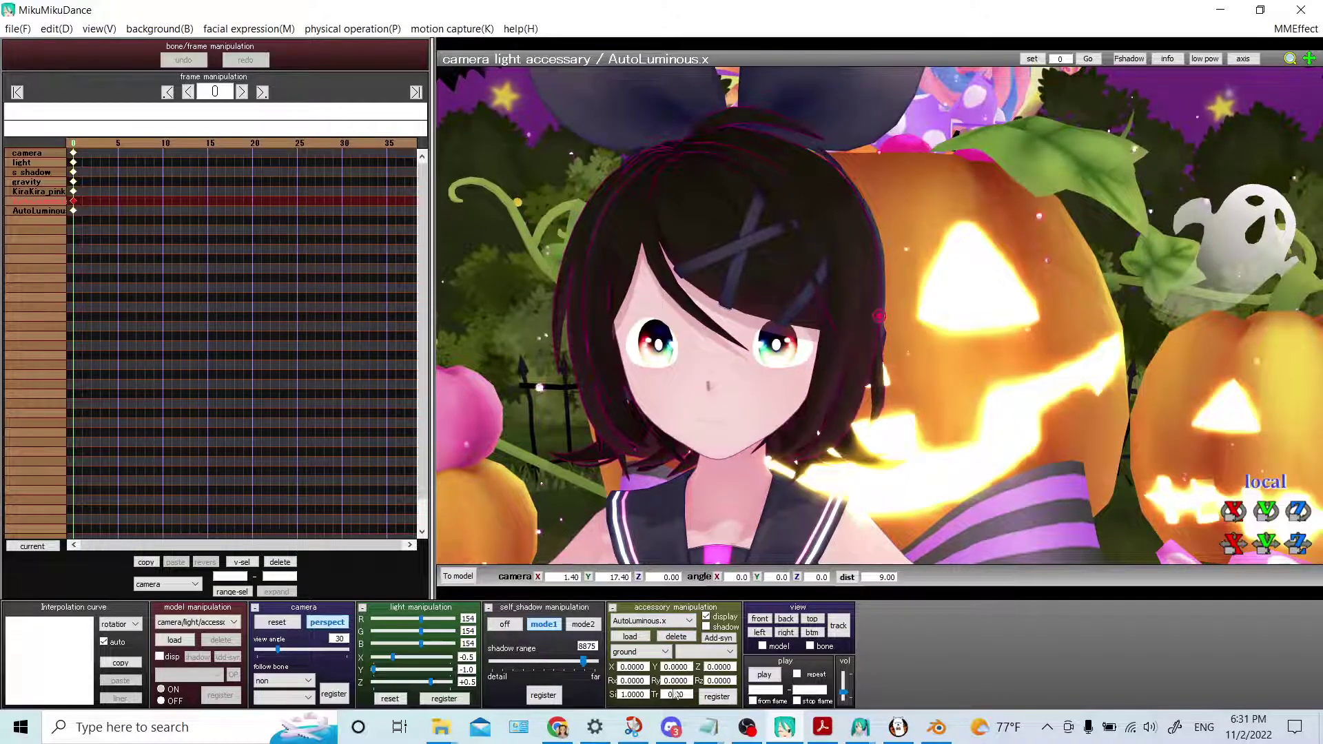
click(723, 701)
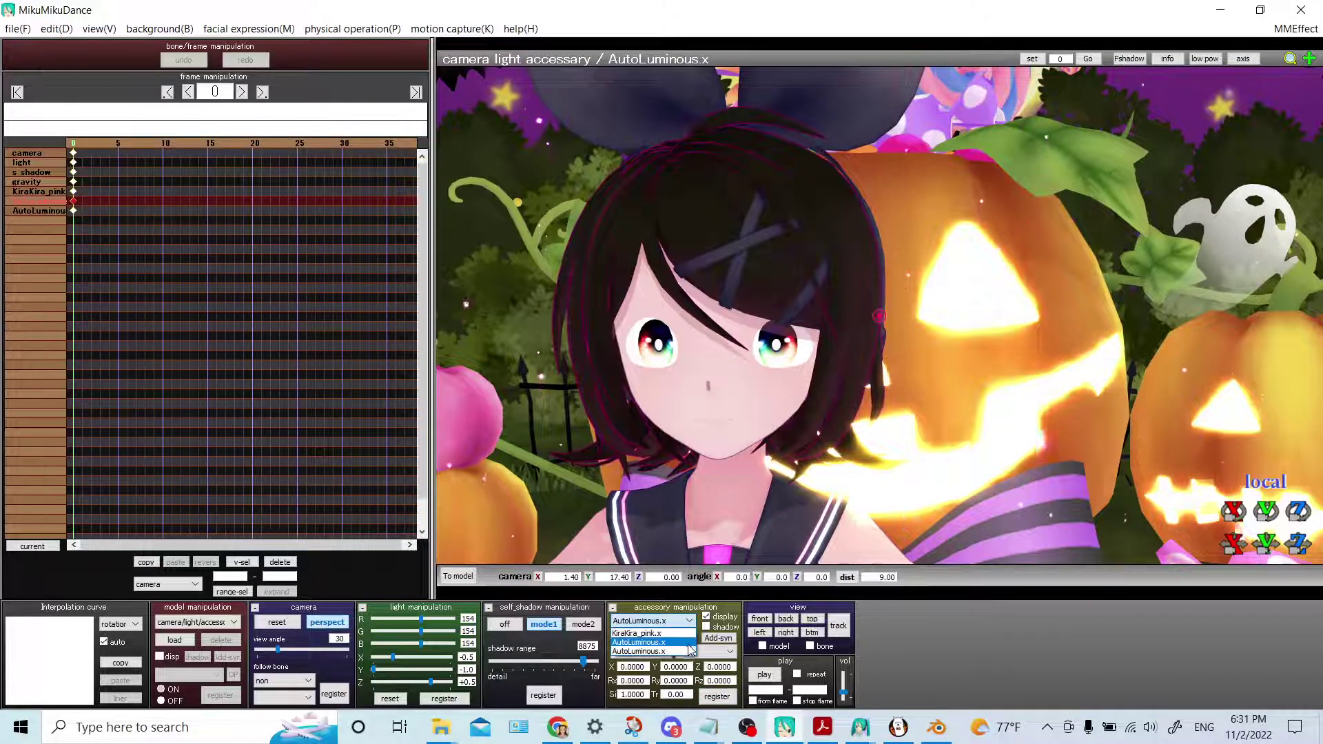
Toggle the first AutoLuminous.x accessory's display off and back on, and turn on the display of the second one
click(707, 624)
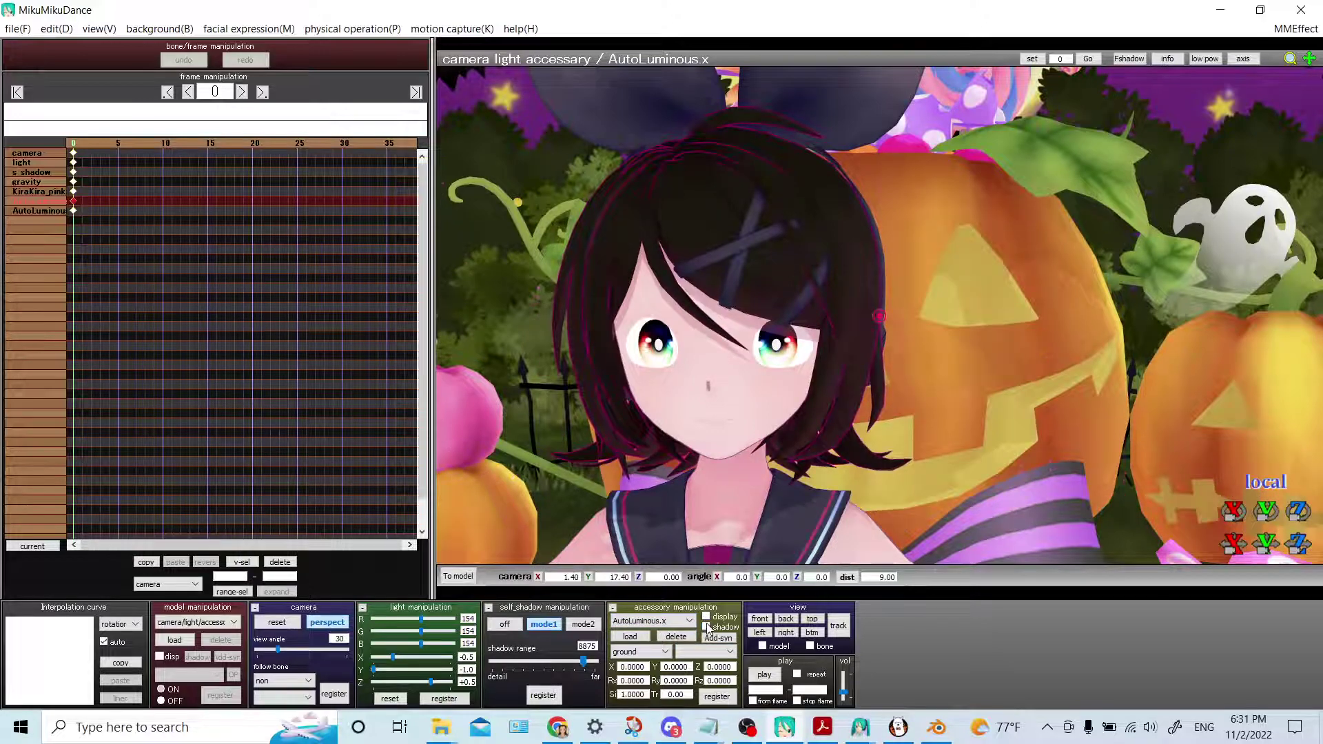
click(706, 620)
click(711, 619)
click(689, 620)
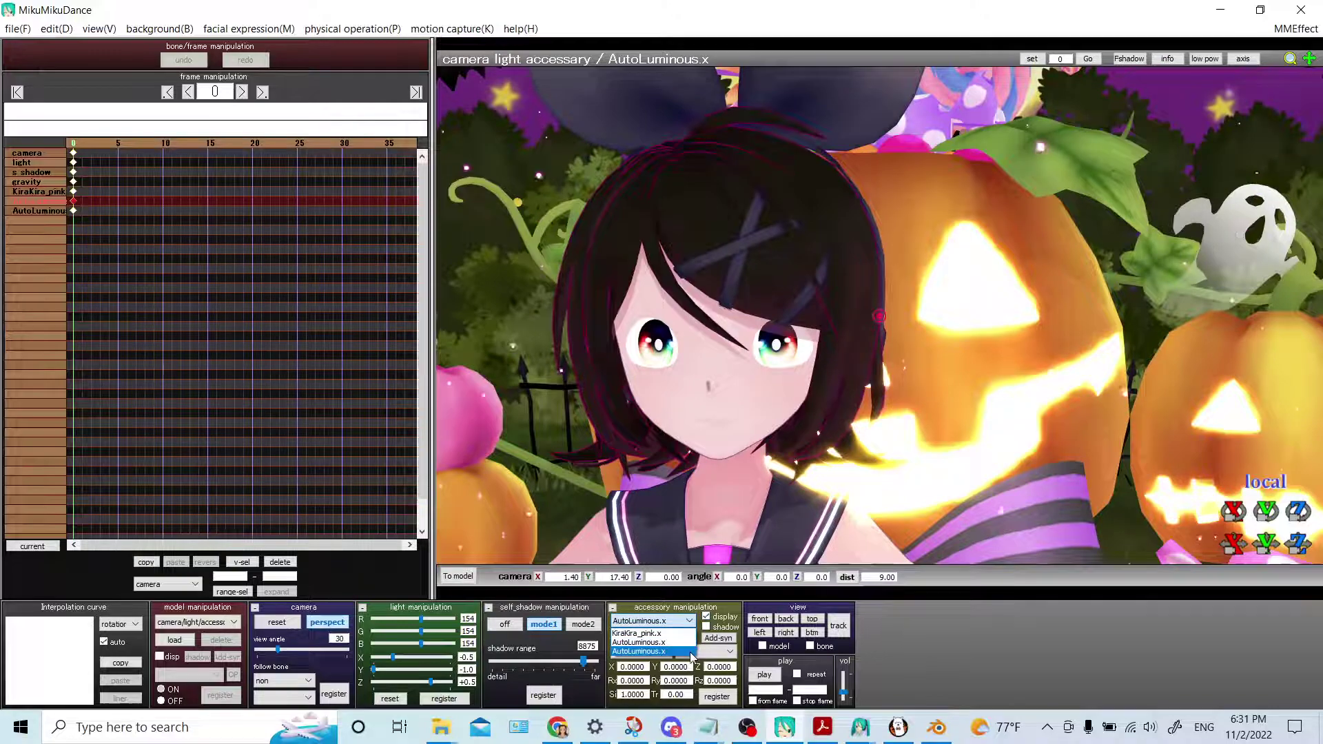
click(648, 630)
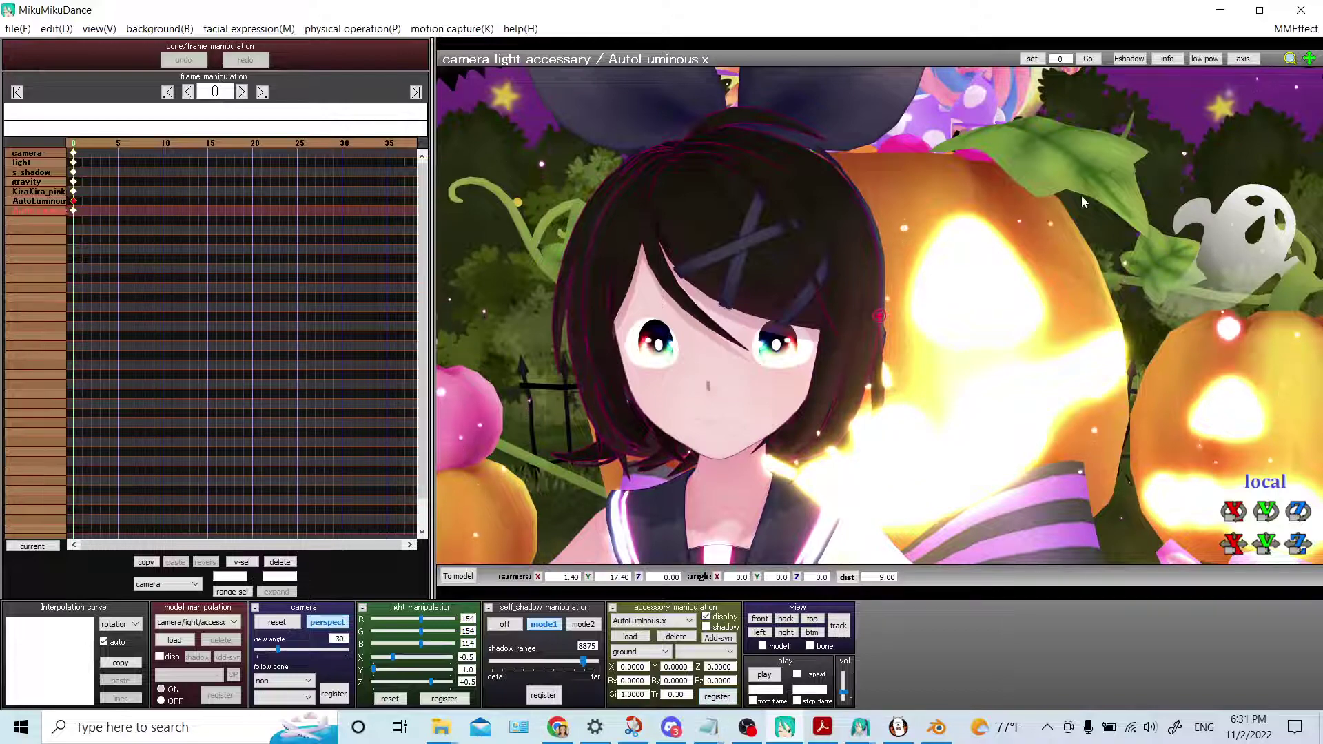
Remove the effect from subset13 in the second AL_EmitterRT effect mapping and accept the change
click(1295, 28)
click(1240, 44)
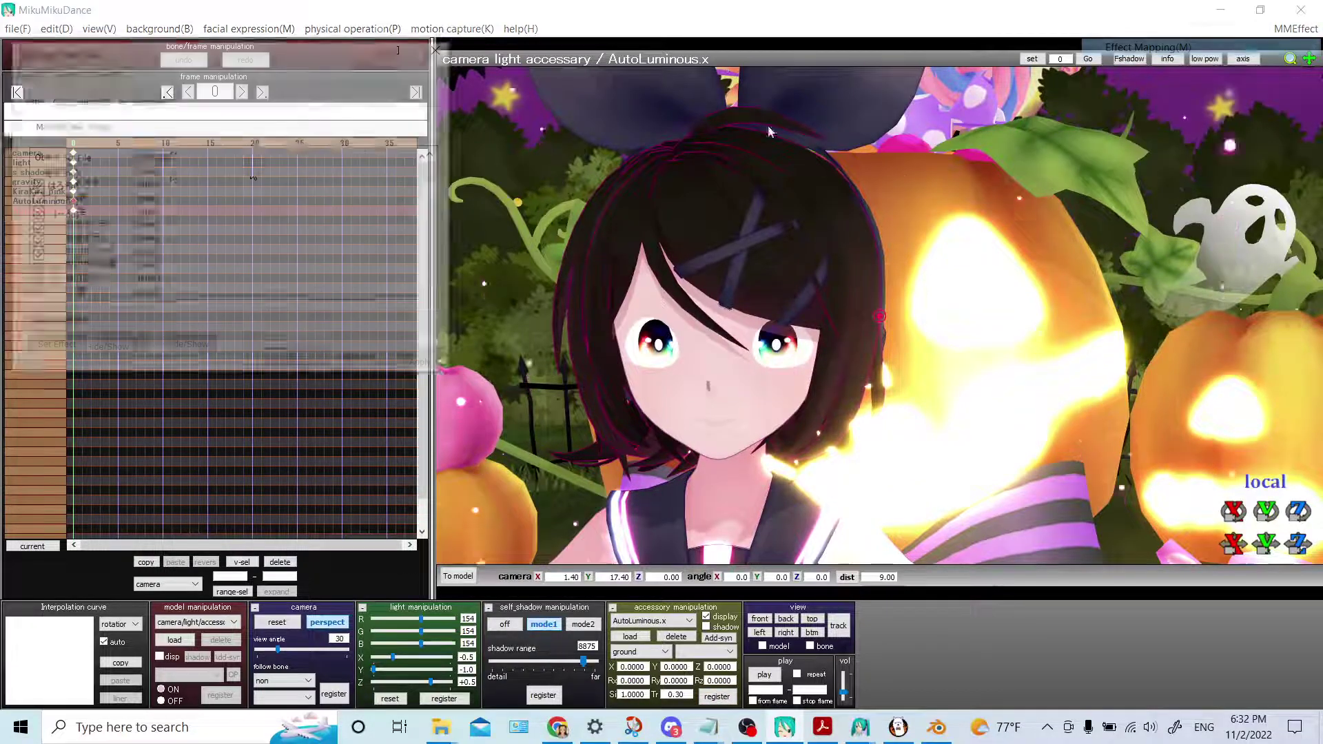
scroll(125, 204, down, 10)
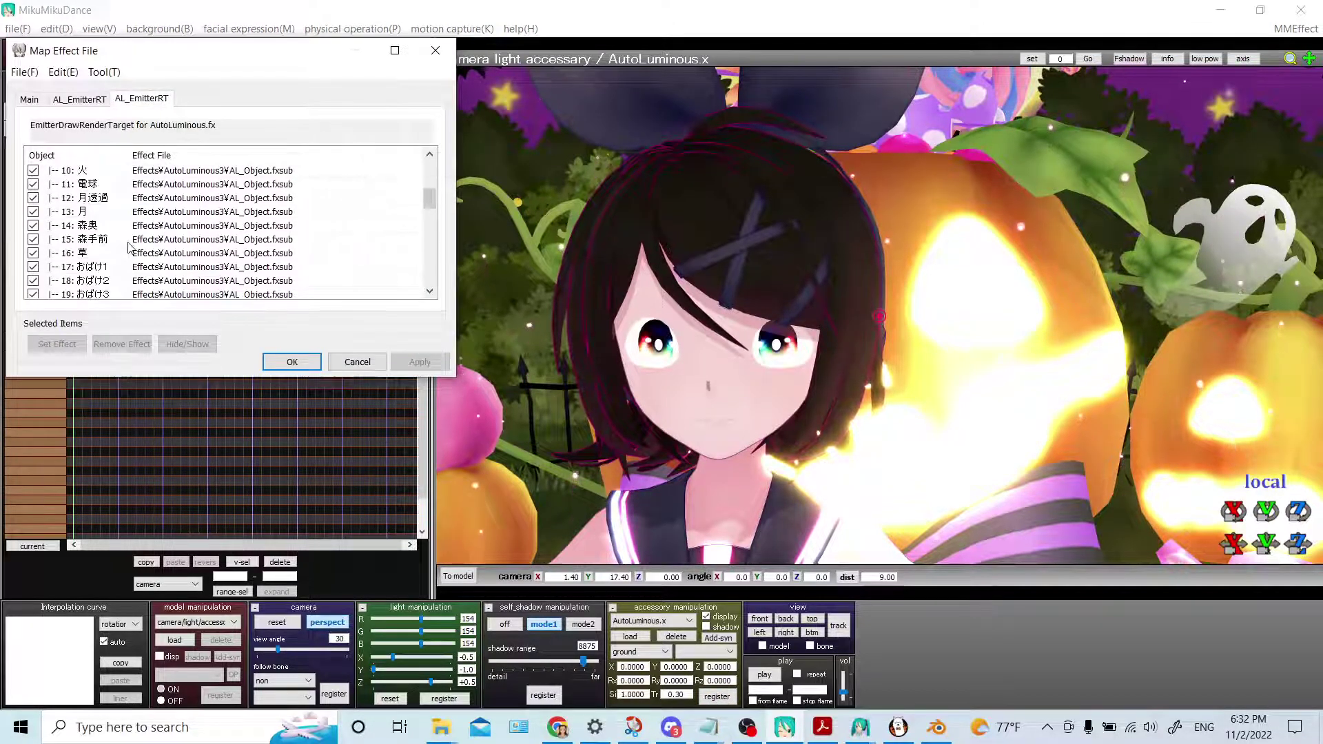
scroll(128, 254, down, 1)
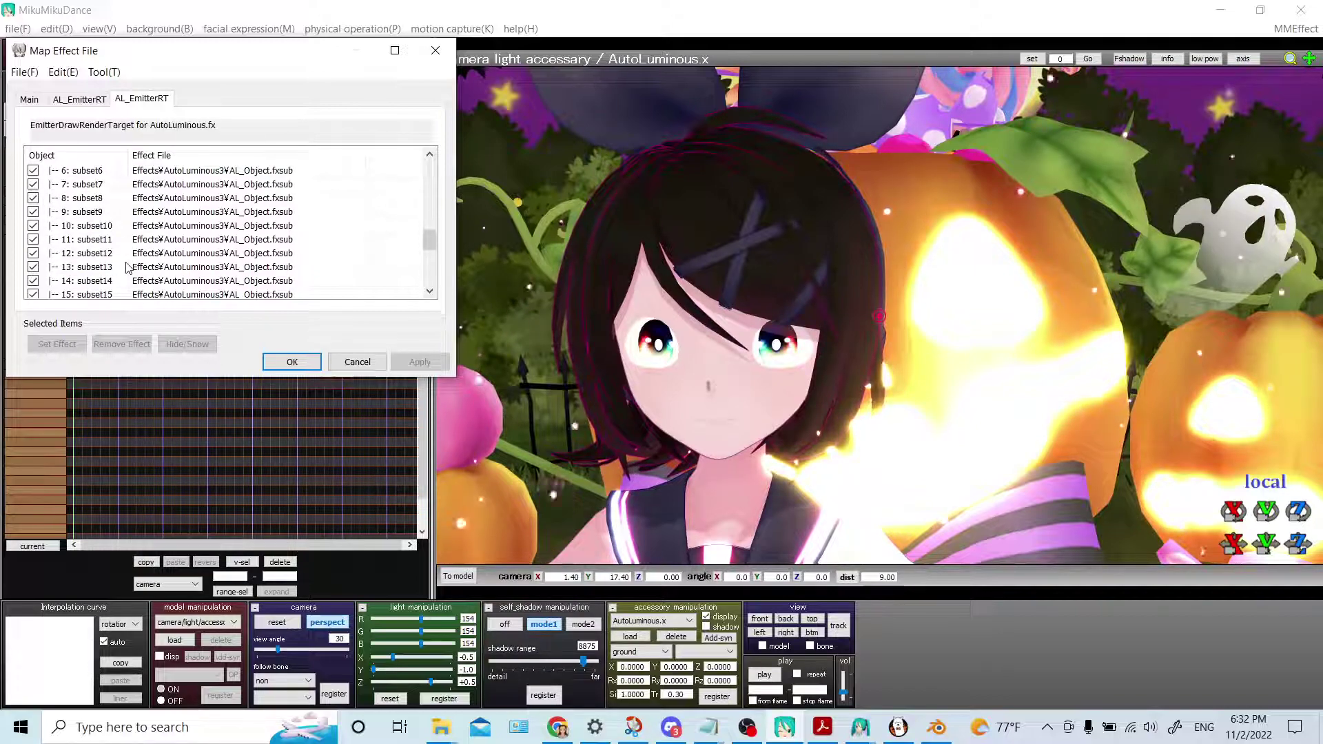
click(128, 267)
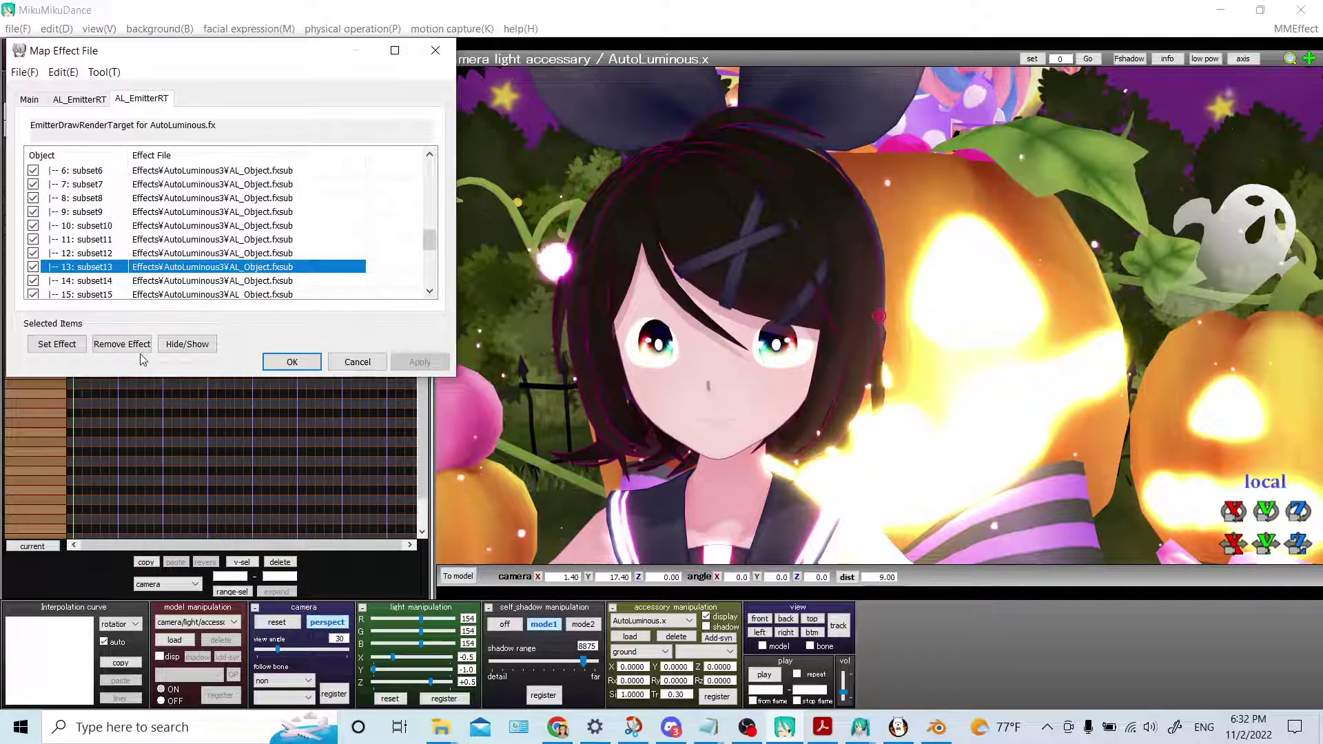
click(122, 344)
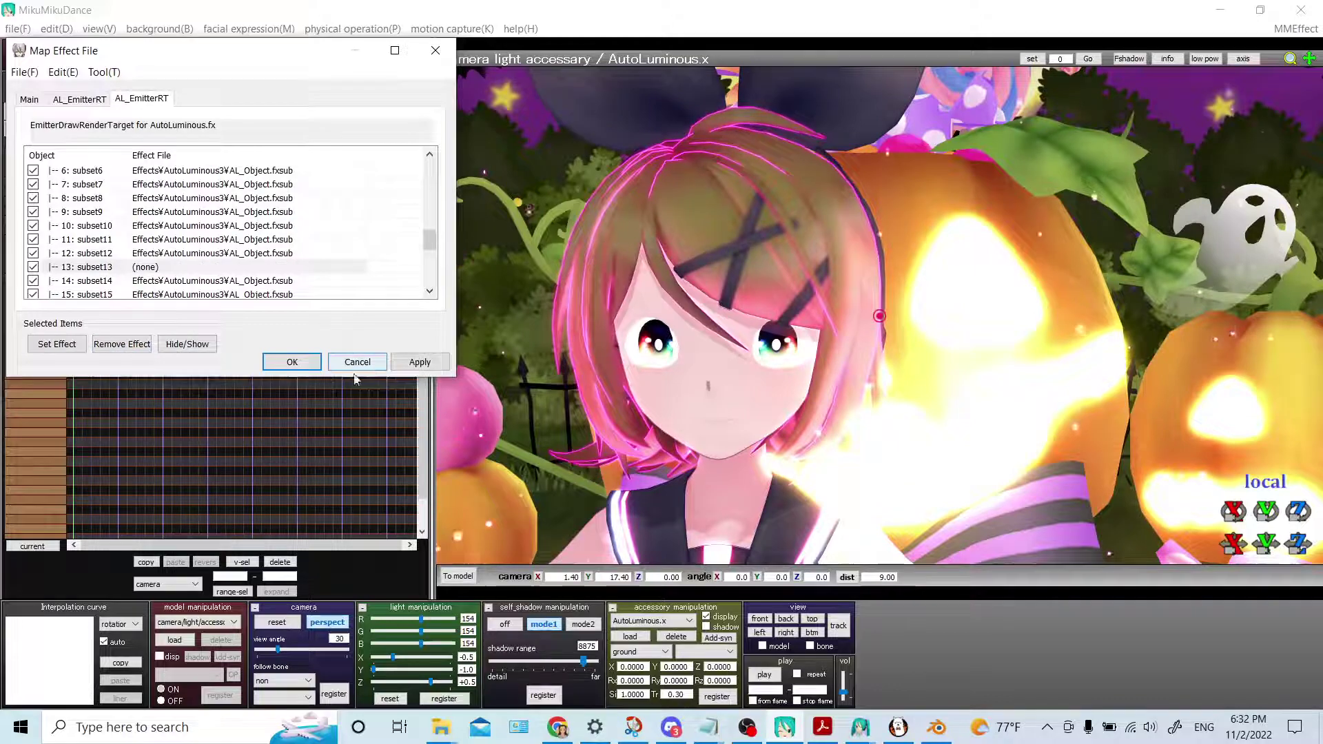
click(292, 361)
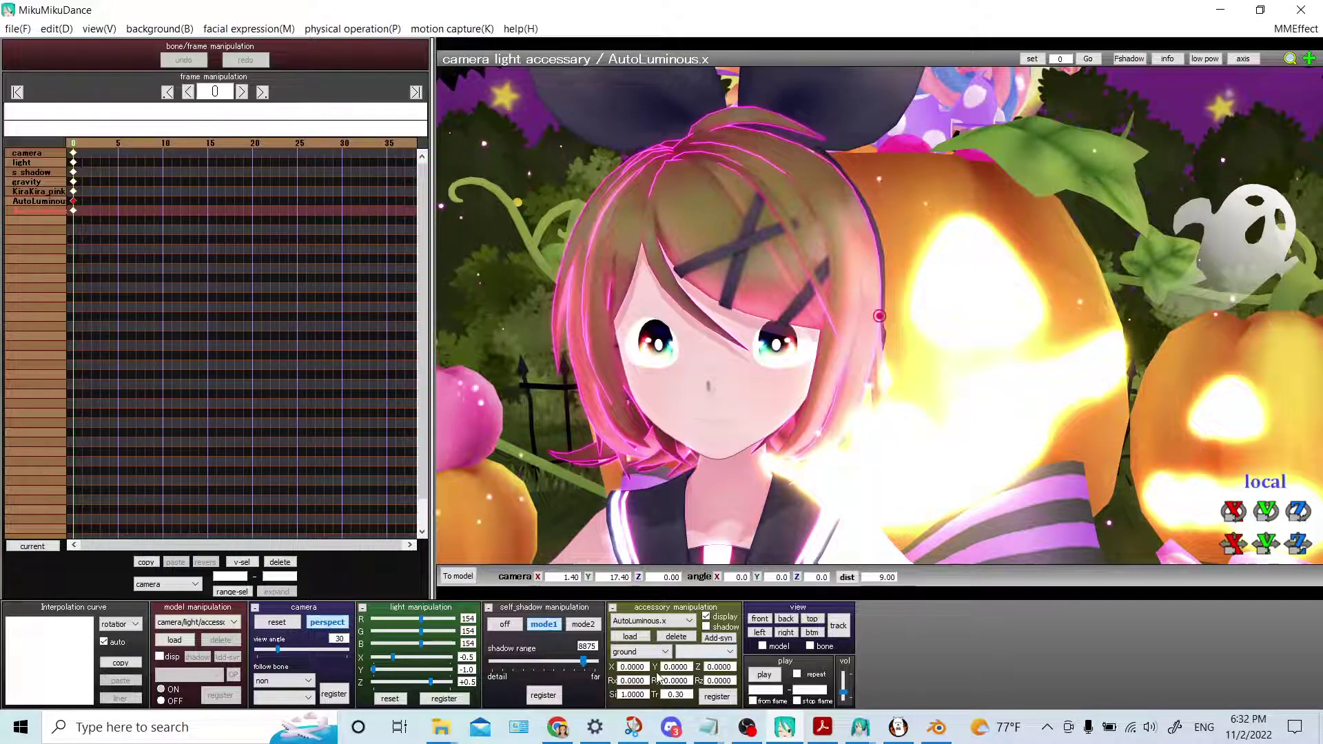
Try Tr values of 0.9 and 1 on the second AutoLuminous.x accessory, and return it to 0.3
double_click(682, 694)
text(9)
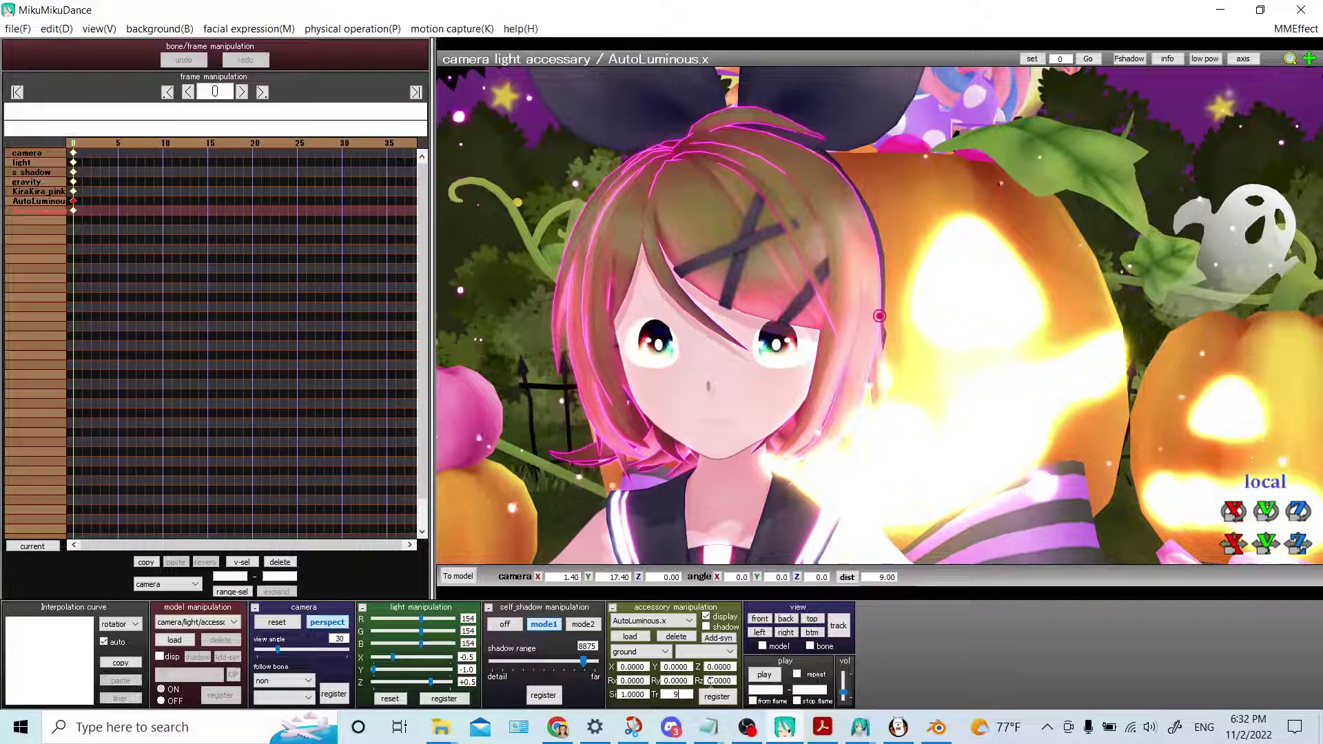
key(Return)
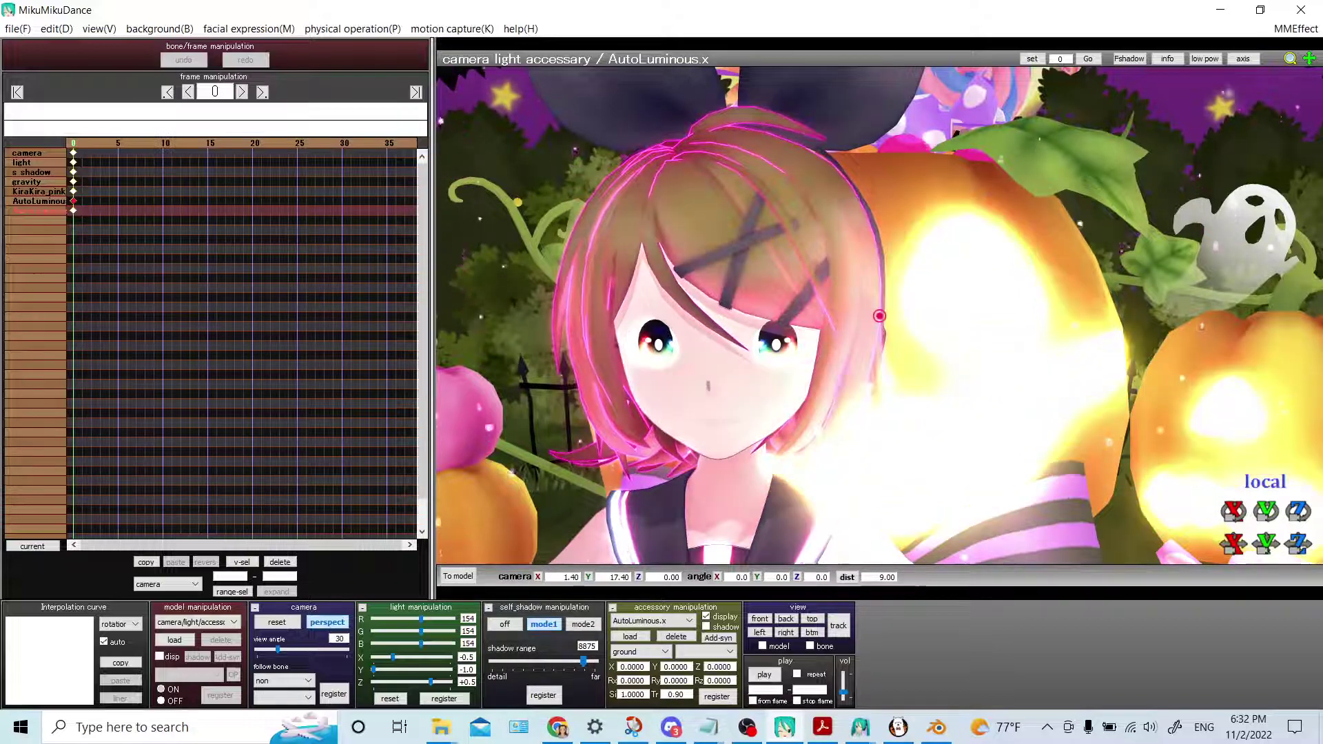
double_click(689, 694)
text(1)
key(Return)
double_click(689, 694)
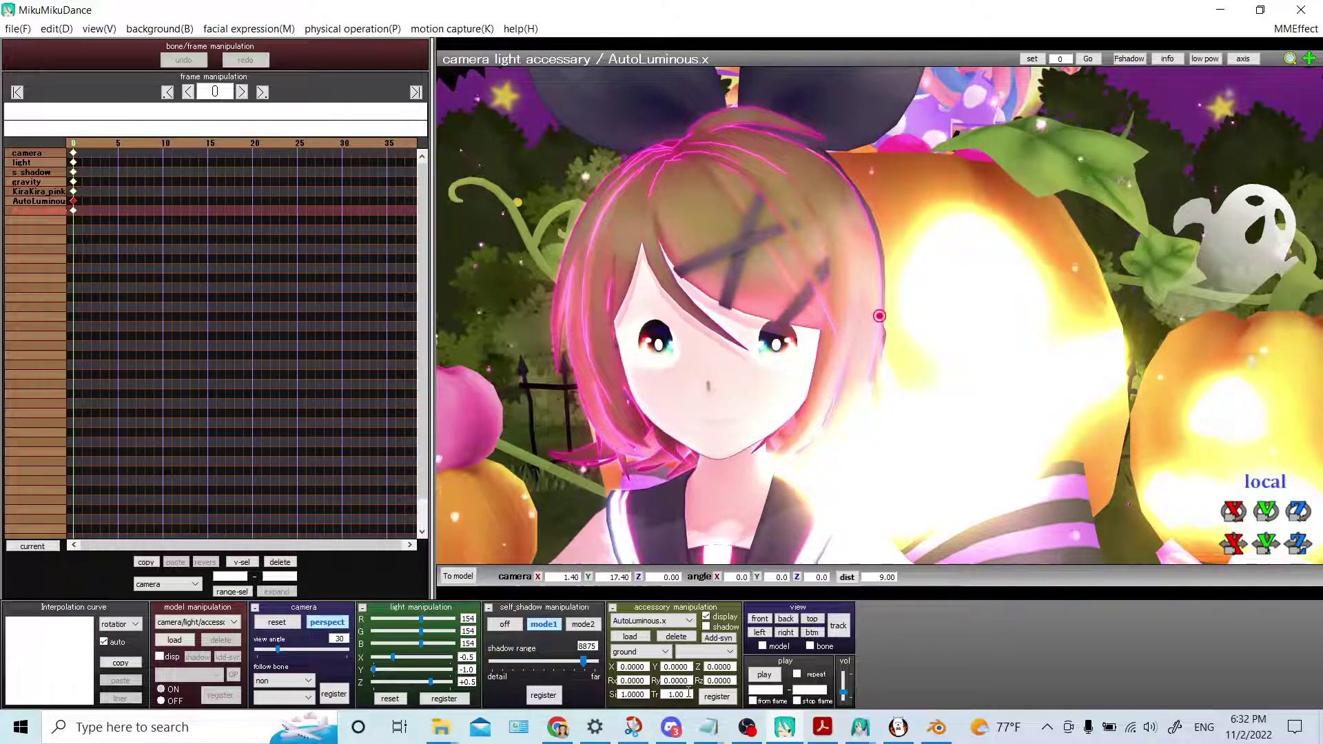
text(0.3)
key(Return)
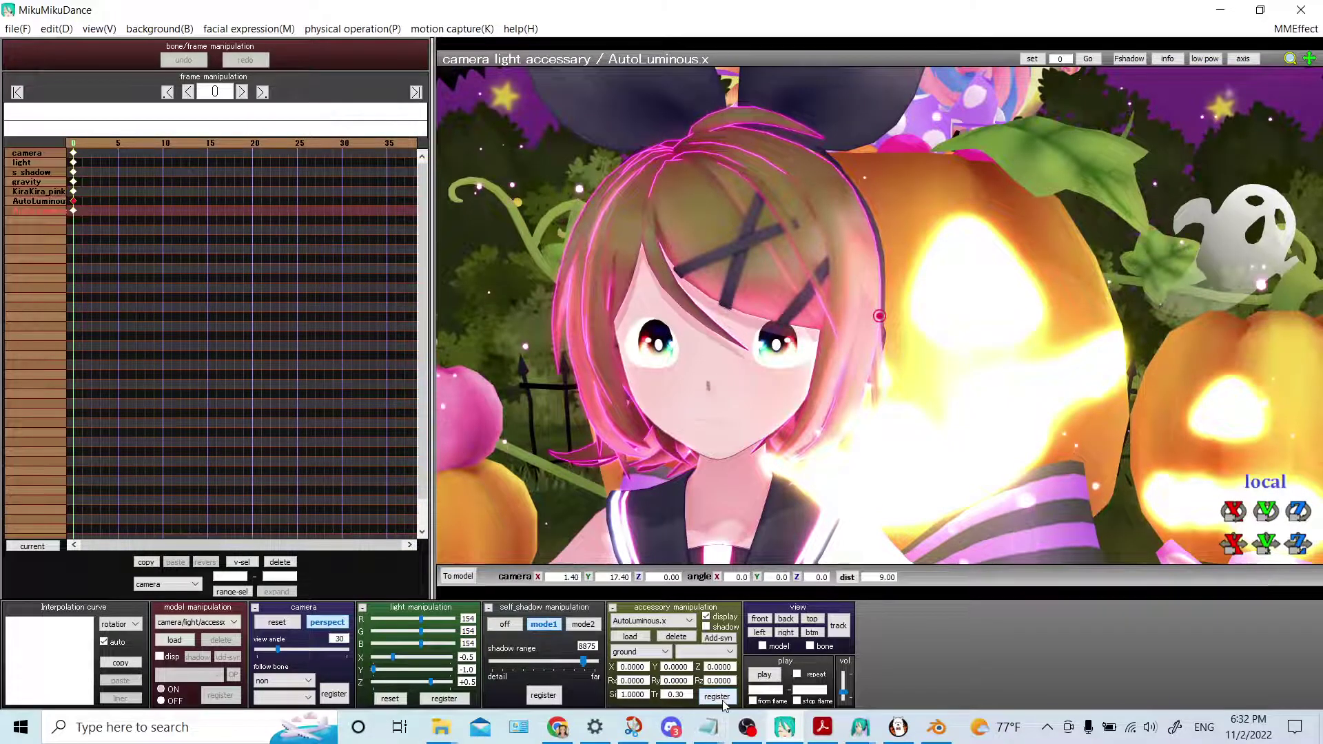
Try toggling the effect on カボチャ and カボチャ中 in the first AL_EmitterRT mapping
click(1295, 28)
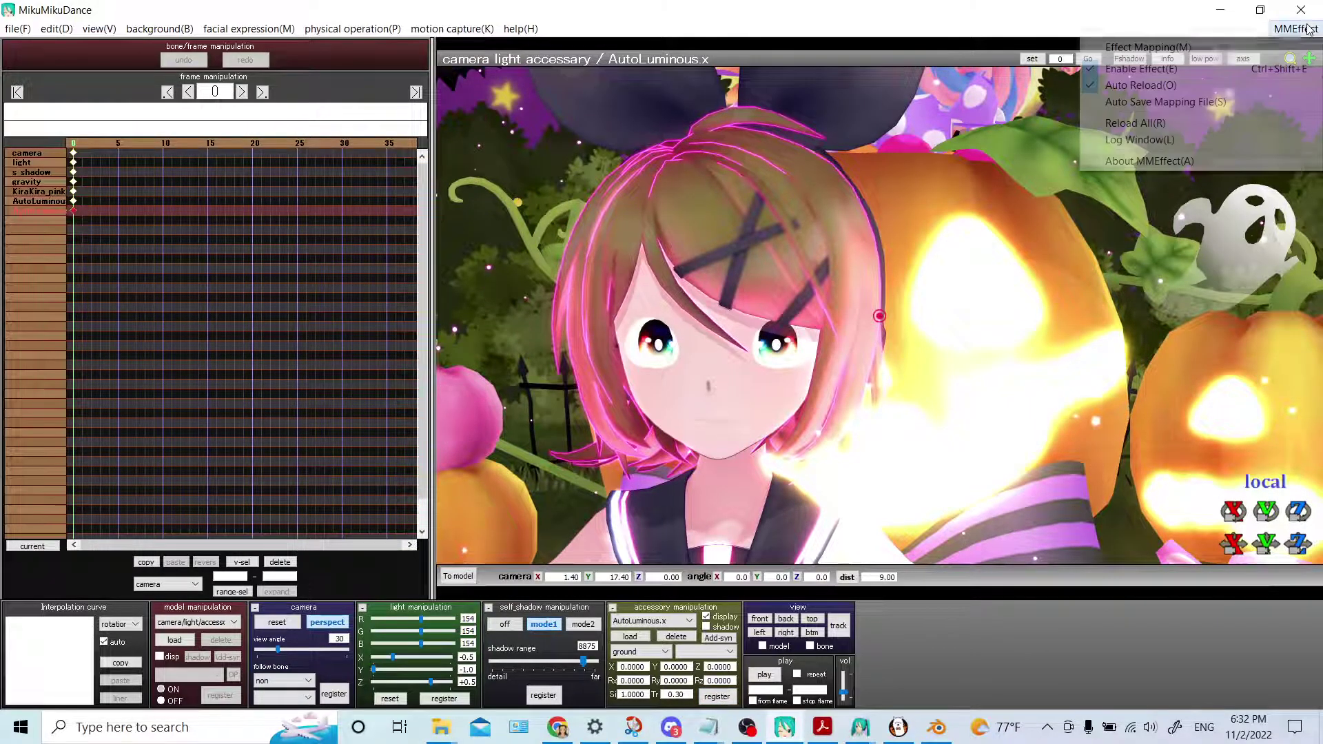
click(1215, 48)
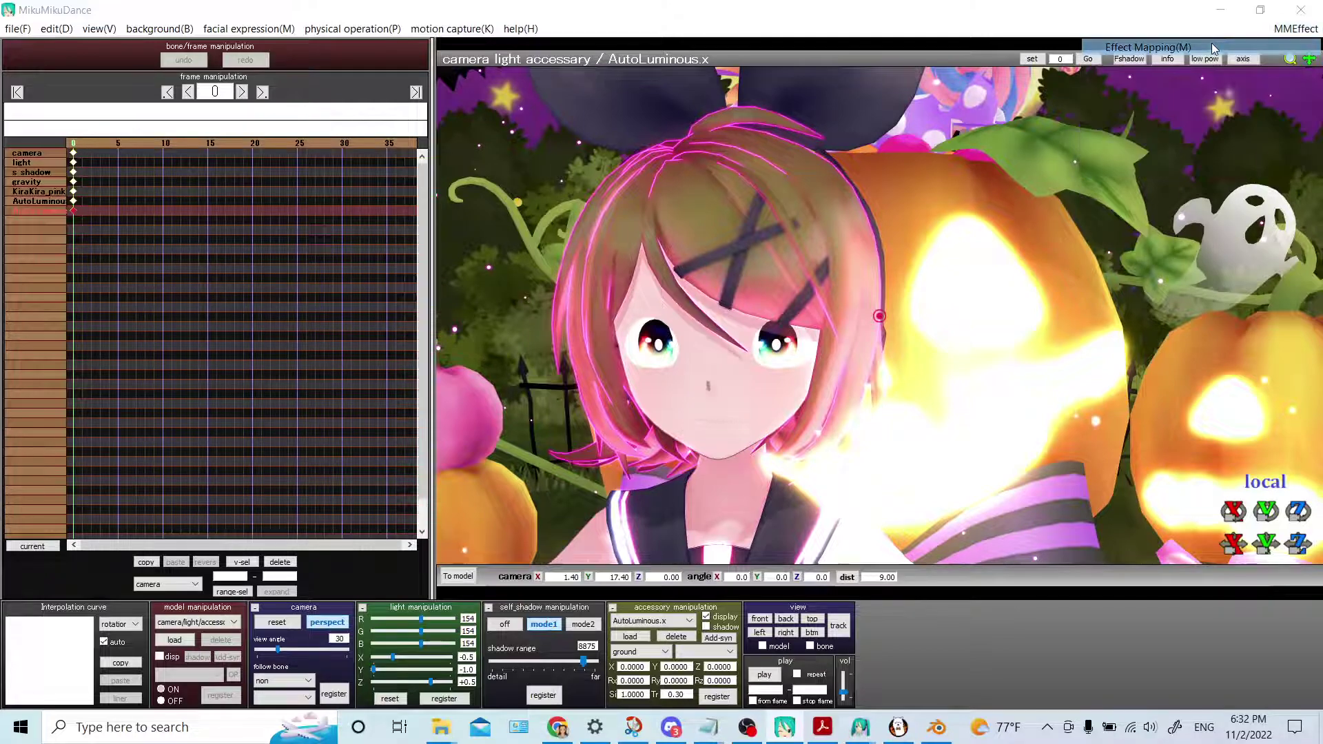
click(79, 99)
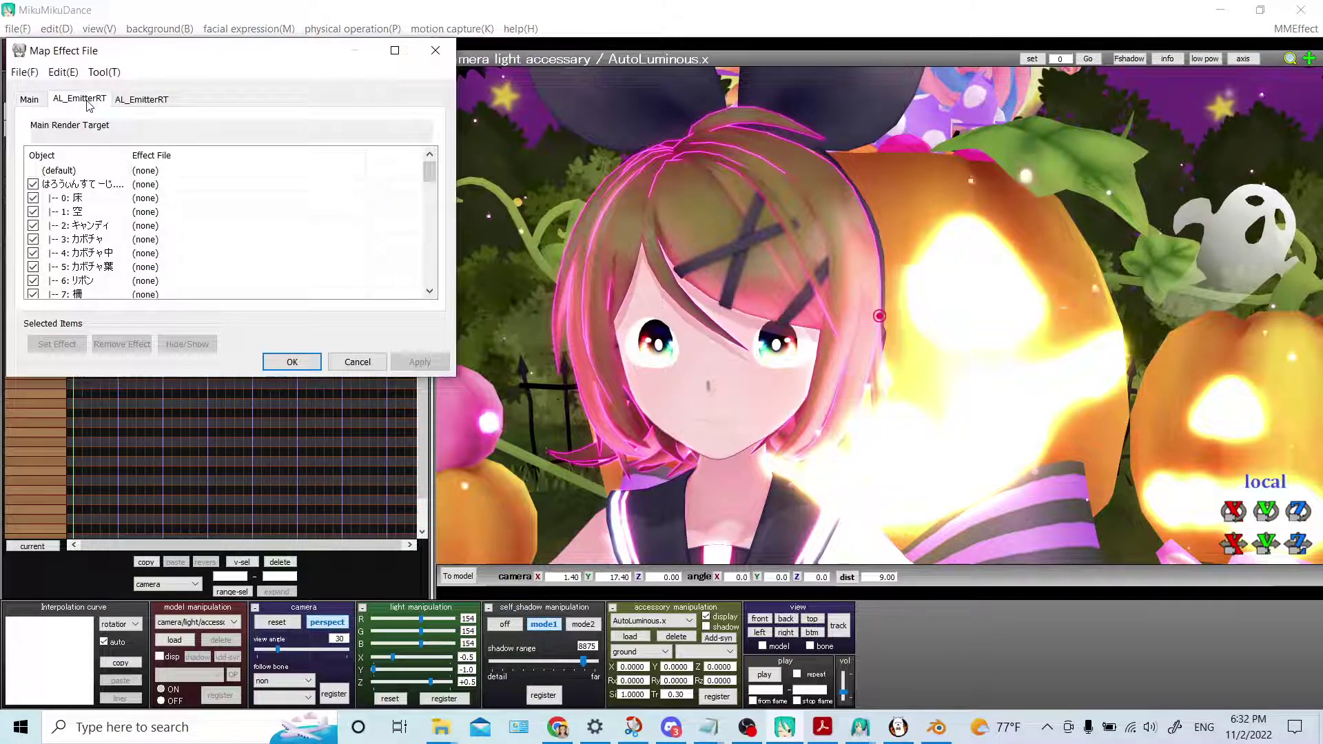
click(158, 241)
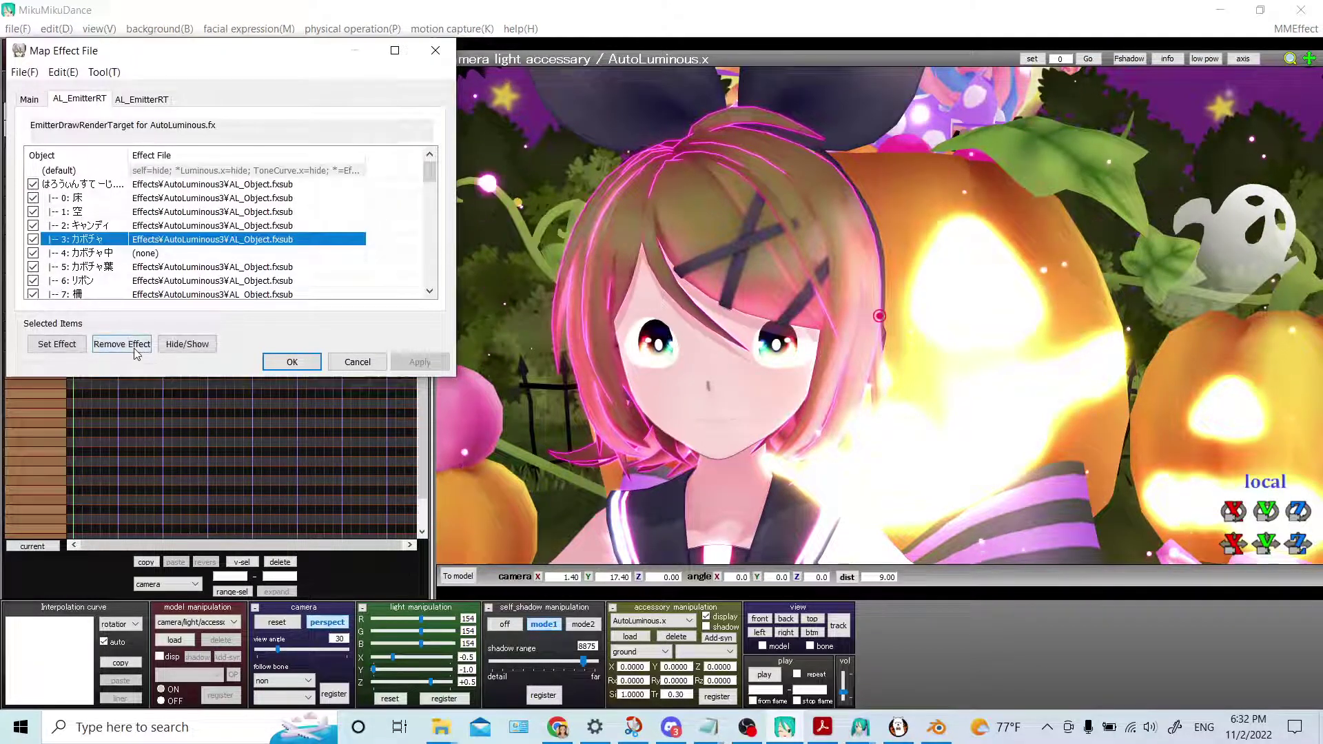
click(122, 344)
click(140, 253)
click(124, 345)
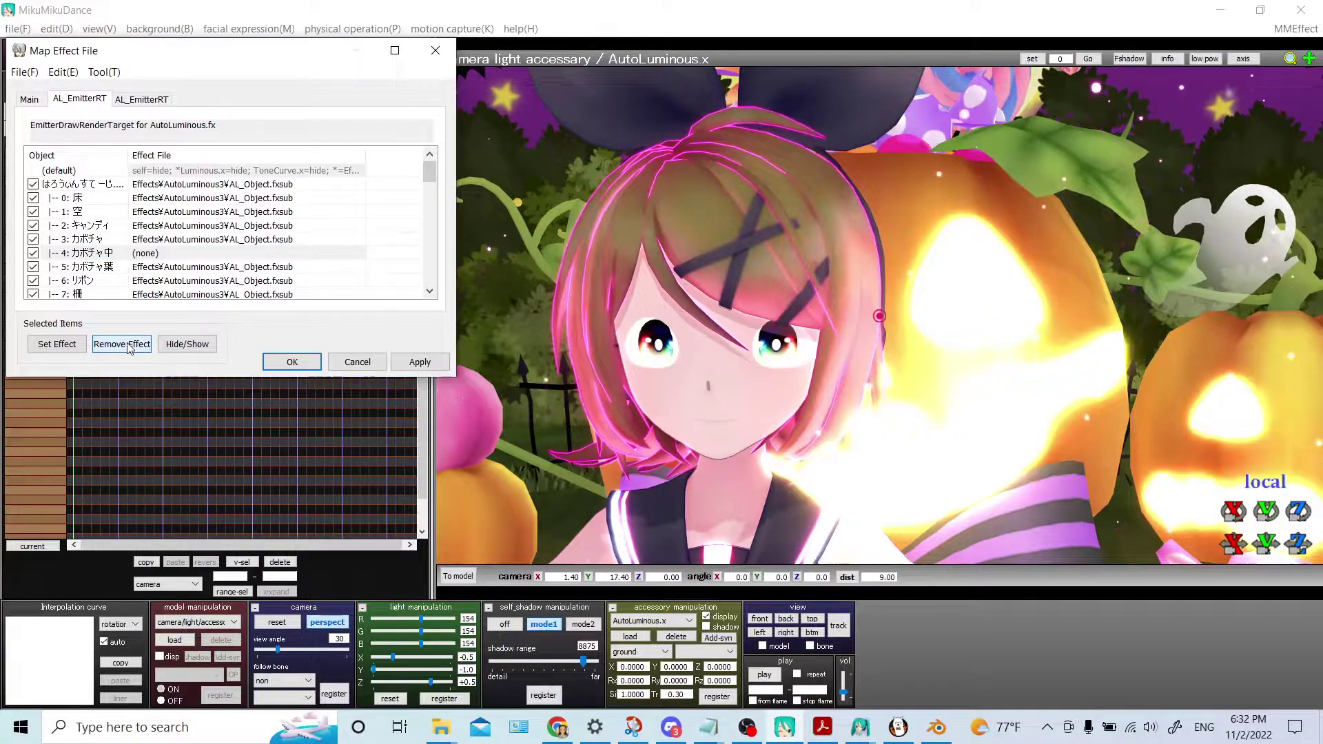
Compare subset13 in both AL_EmitterRT mappings and try removing its effect in the first one
click(137, 100)
scroll(152, 264, down, 4)
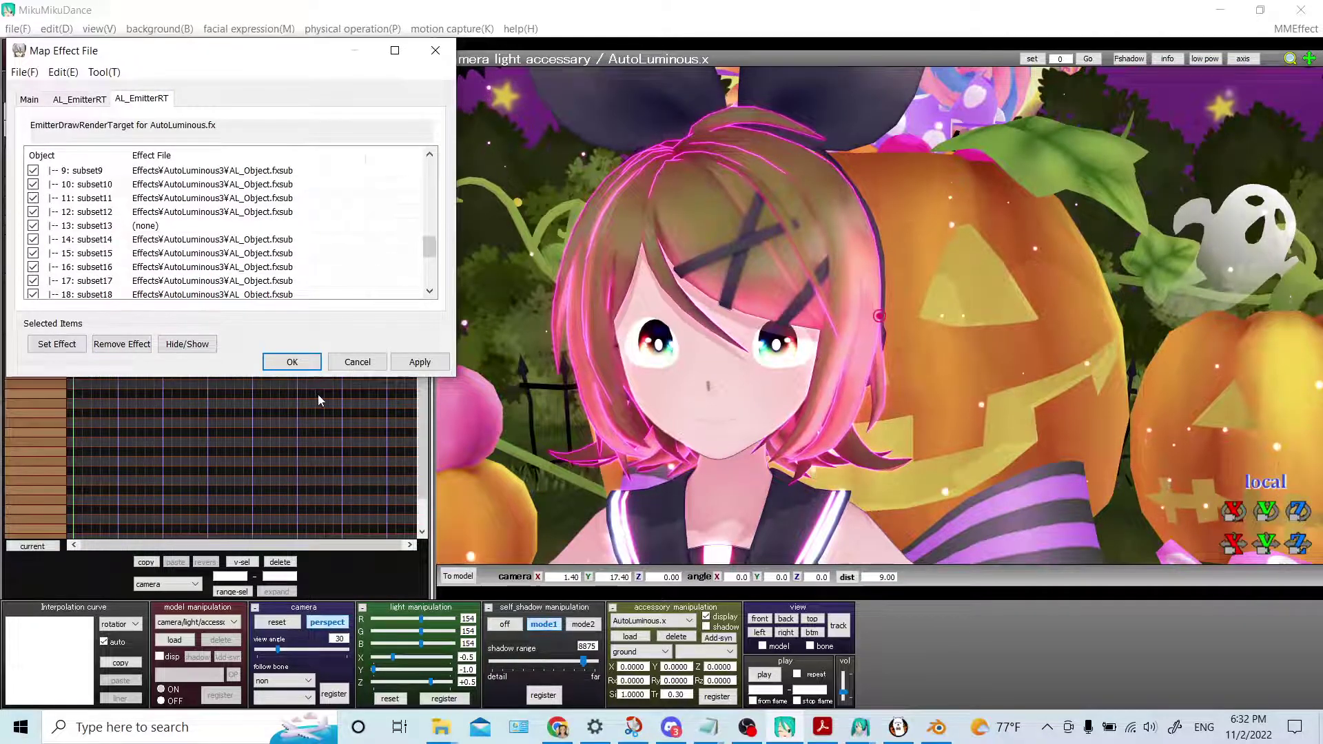
click(84, 102)
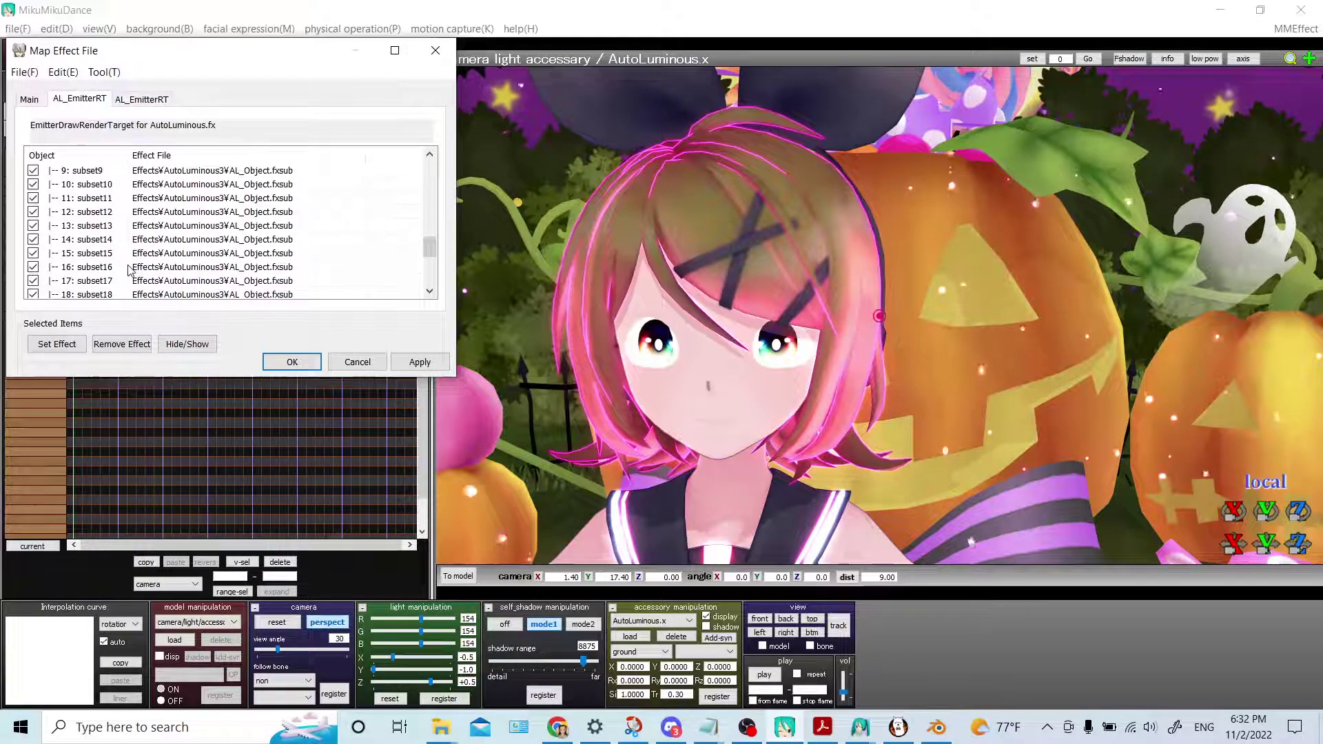
click(103, 225)
click(121, 344)
key(ctrl+z)
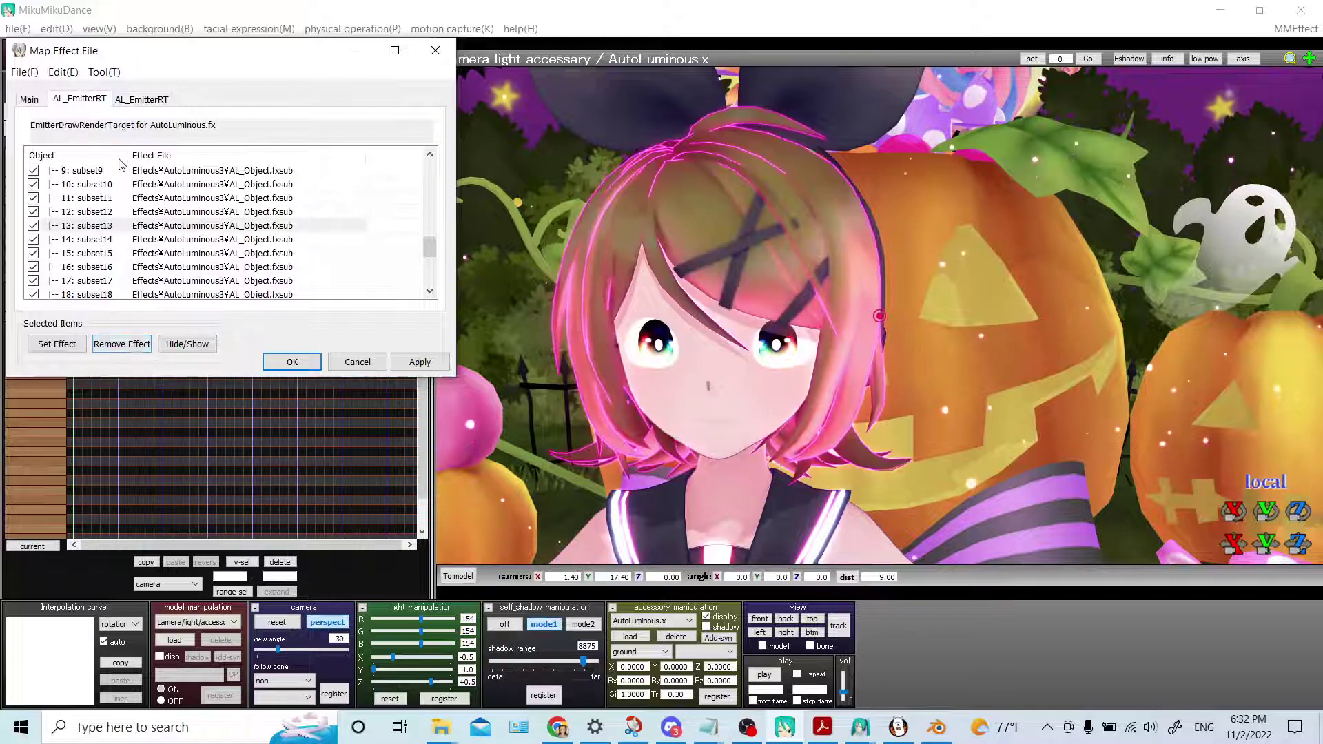
Try removing the effect from the カボチャ material in the first AL_EmitterRT mapping
scroll(166, 257, up, 4)
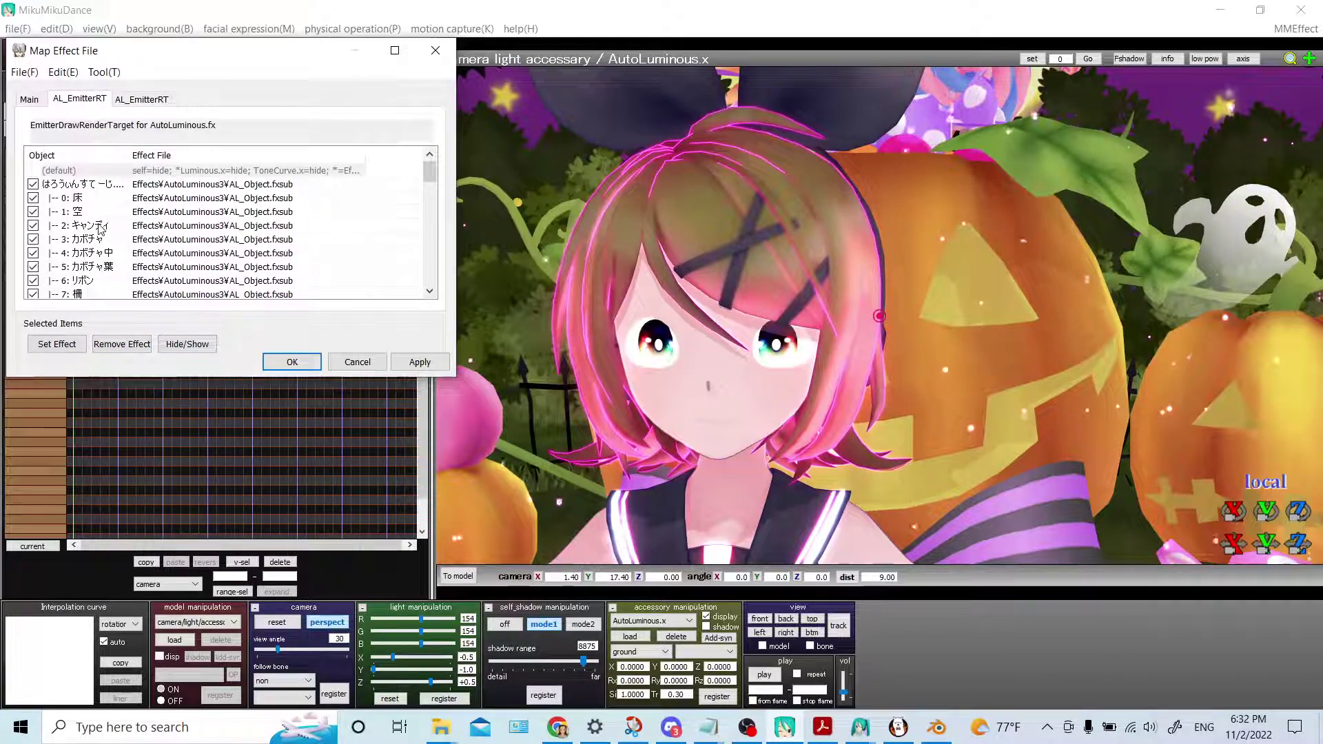
click(92, 212)
click(90, 239)
click(121, 344)
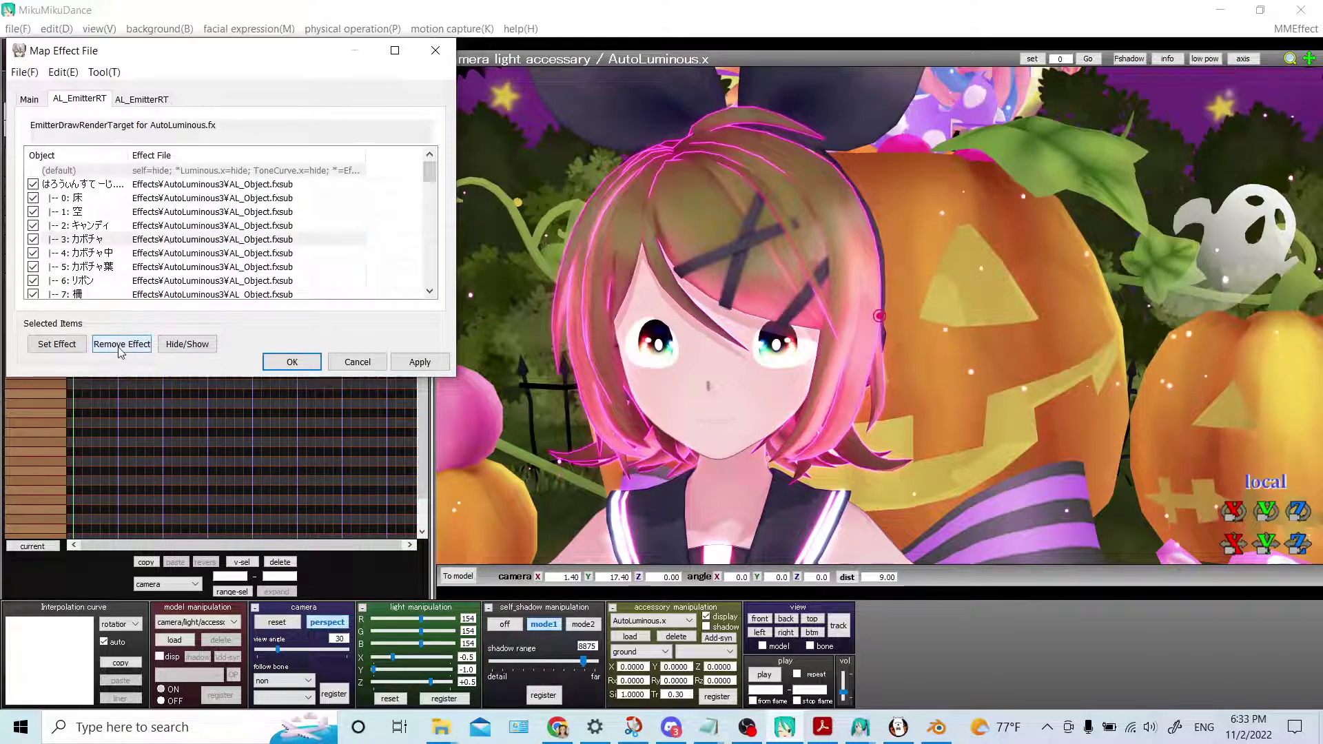
key(ctrl+z)
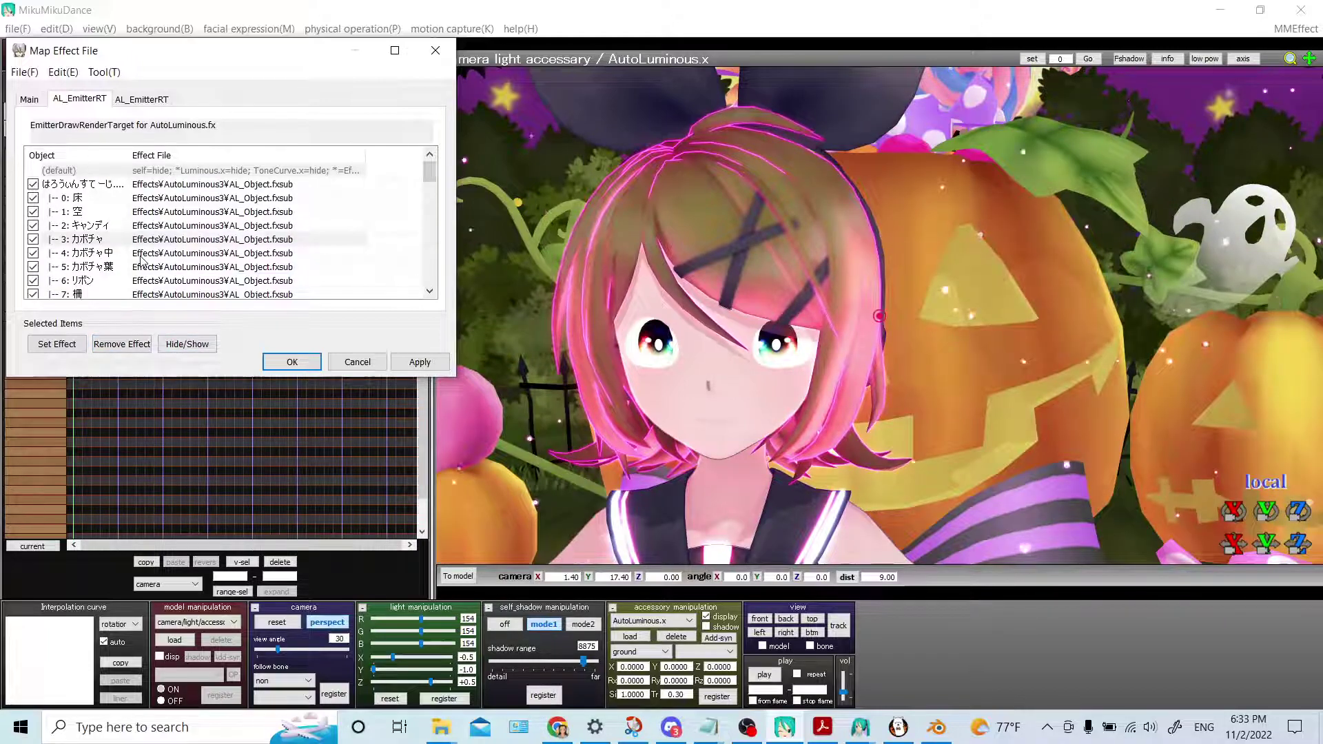
Remove the effect from カボチャ中 in the first AL_EmitterRT mapping and accept the effect mapping
click(89, 252)
click(121, 345)
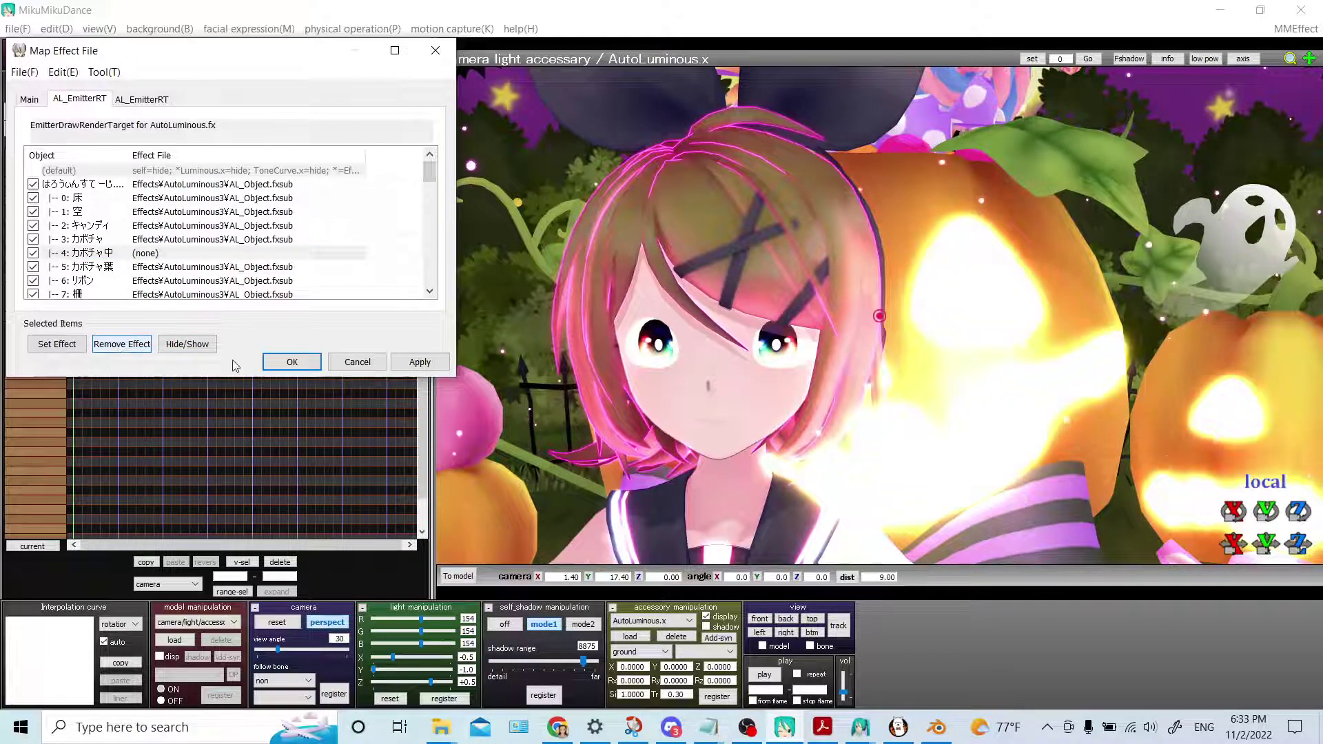
click(289, 362)
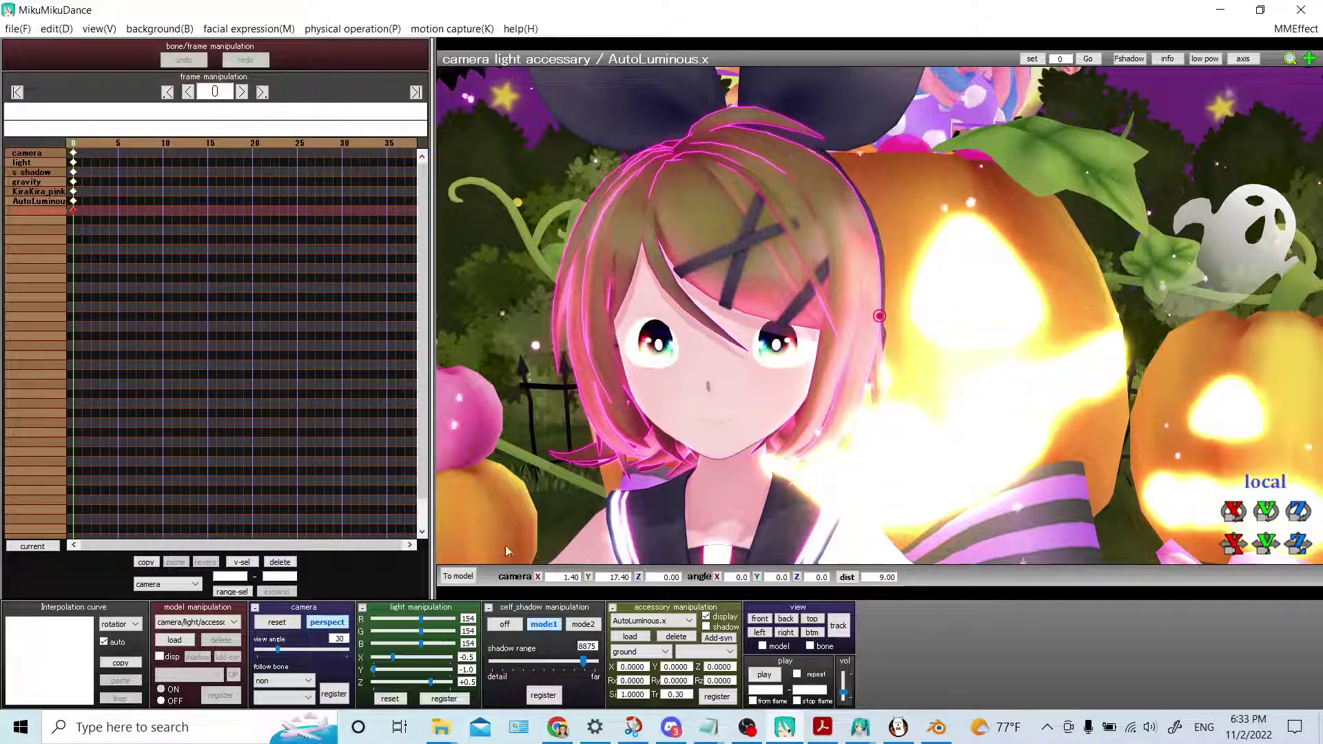
Attach the second AutoLuminous.x accessory to the Zatsurine model after trying Null_00
click(664, 651)
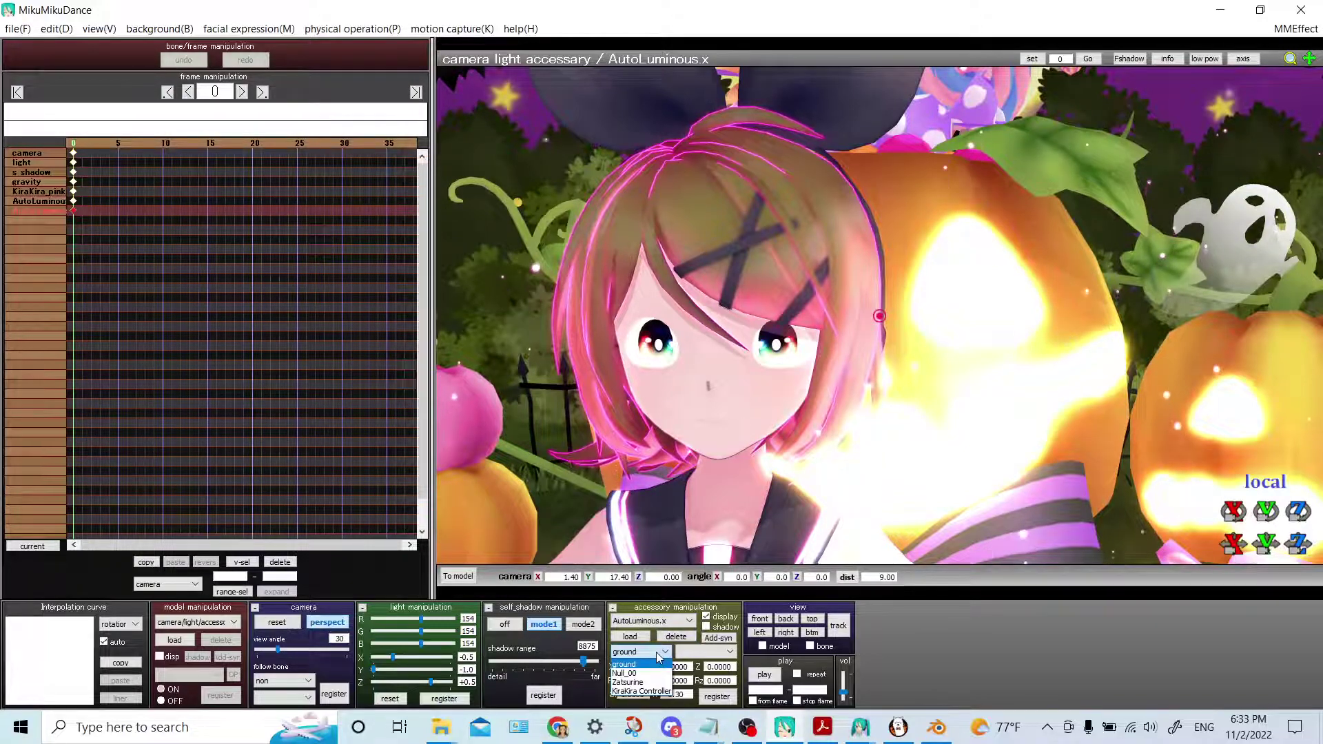
click(658, 674)
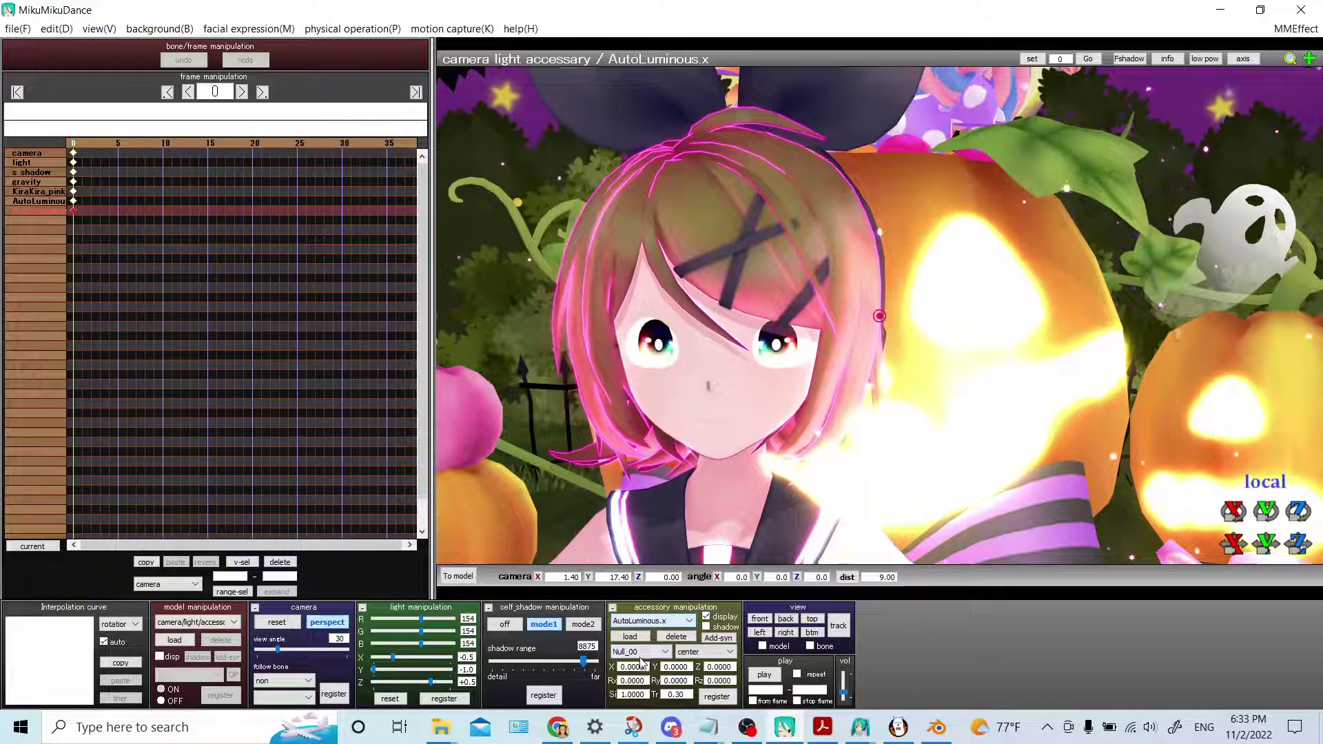
click(642, 653)
click(651, 682)
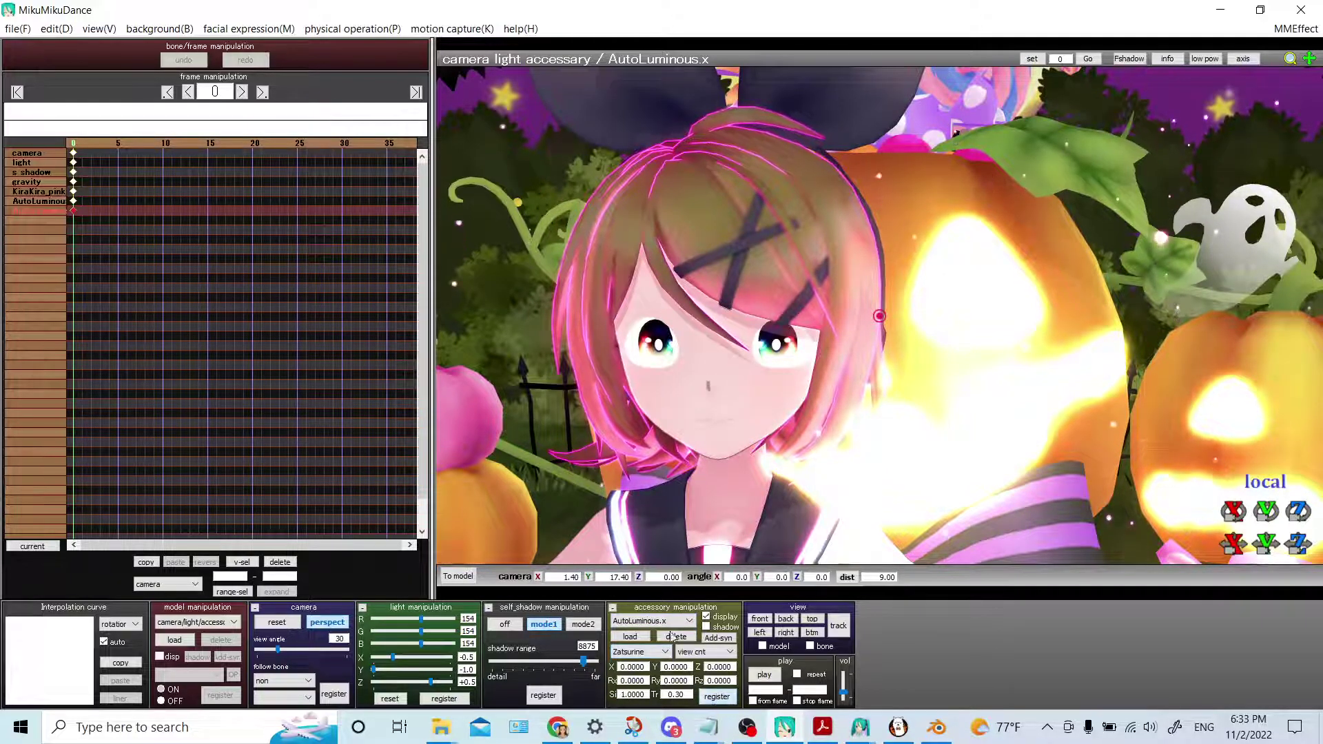
Attach the first AutoLuminous.x accessory to Null_00 and set its Tr value to 0.4
click(640, 652)
click(627, 664)
click(641, 652)
click(656, 674)
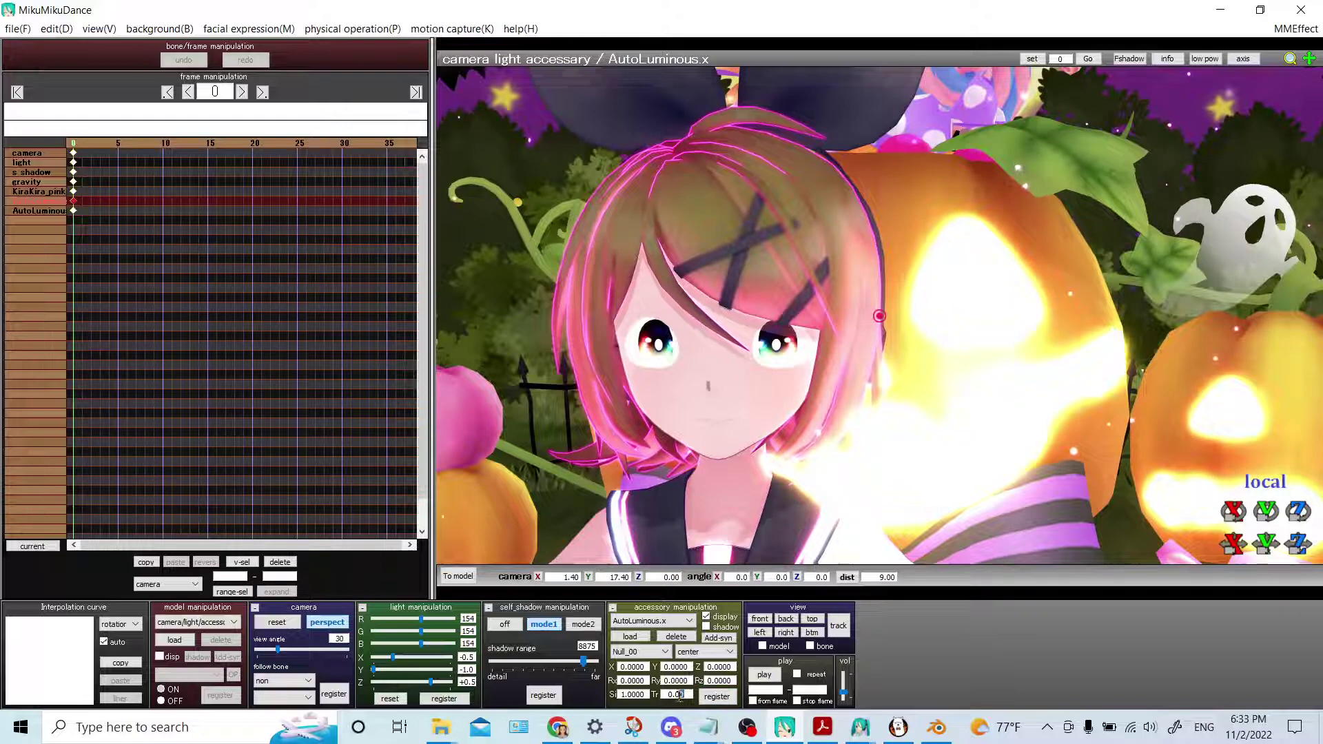
text(30)
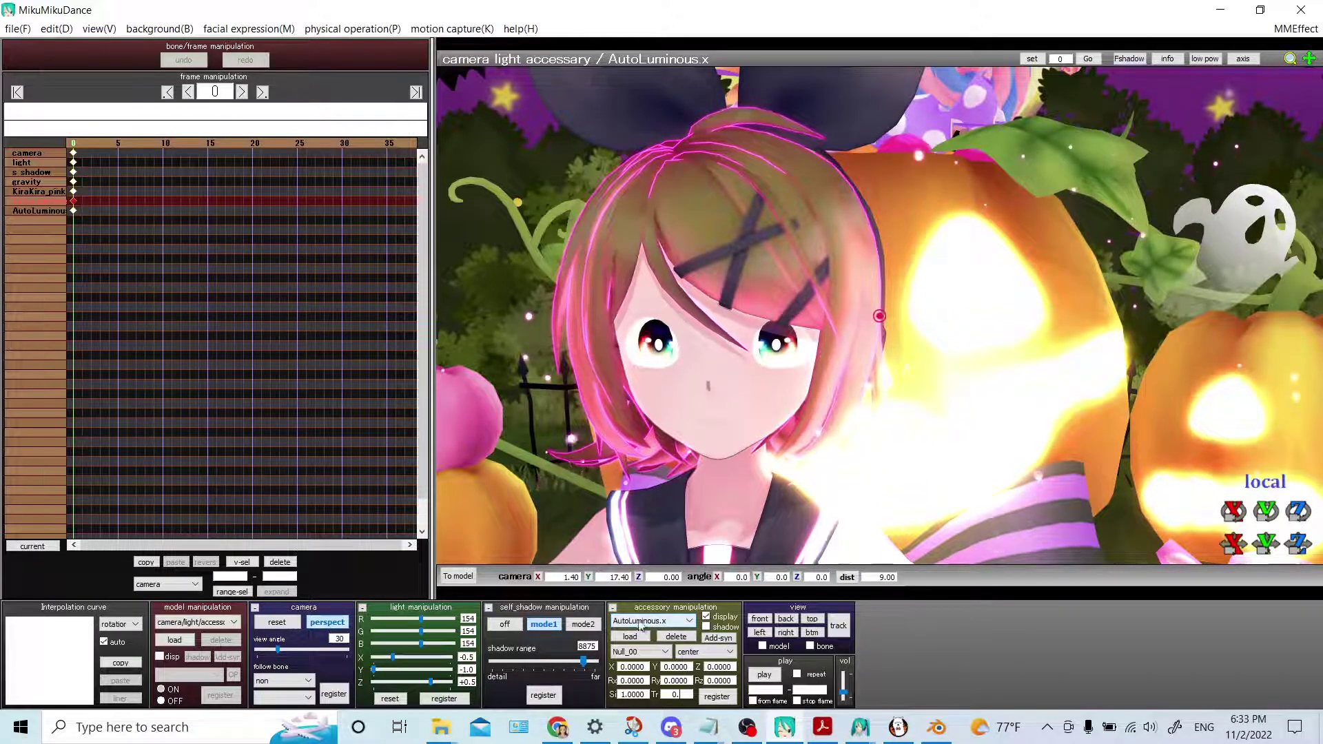
click(648, 652)
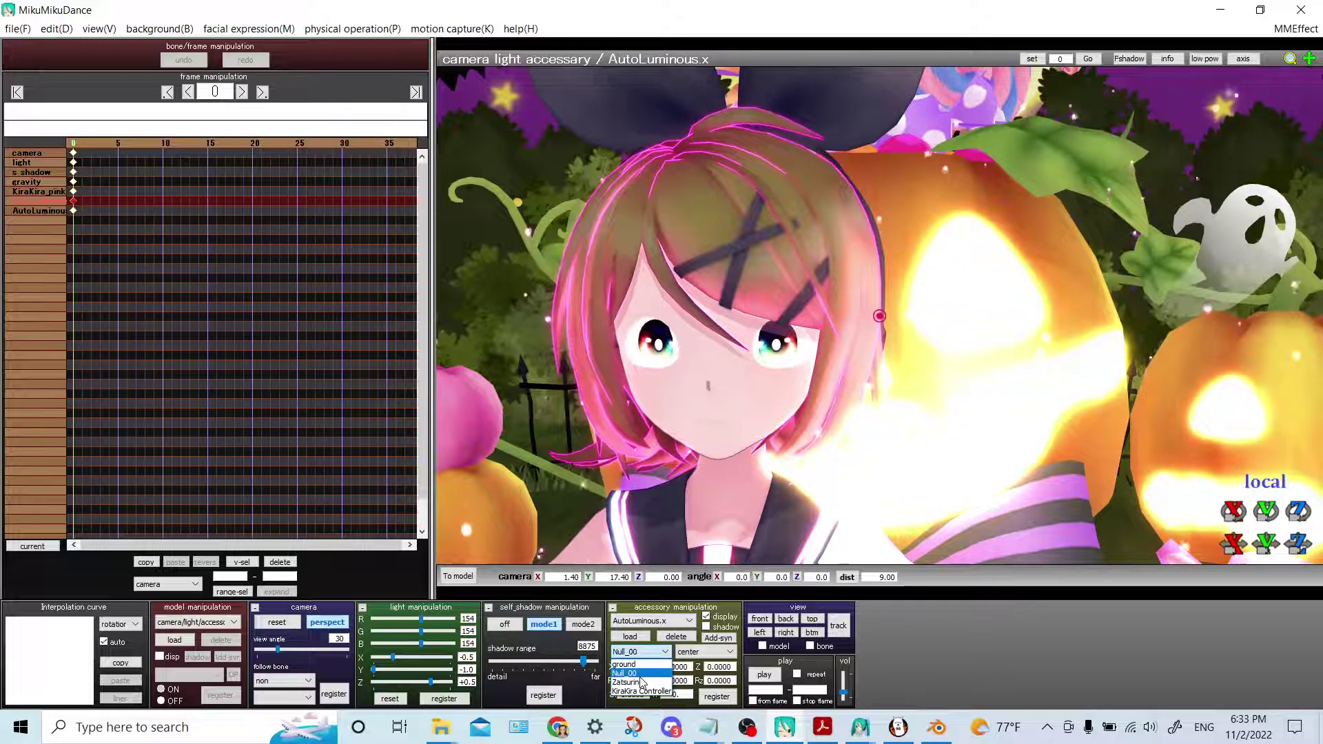
click(629, 673)
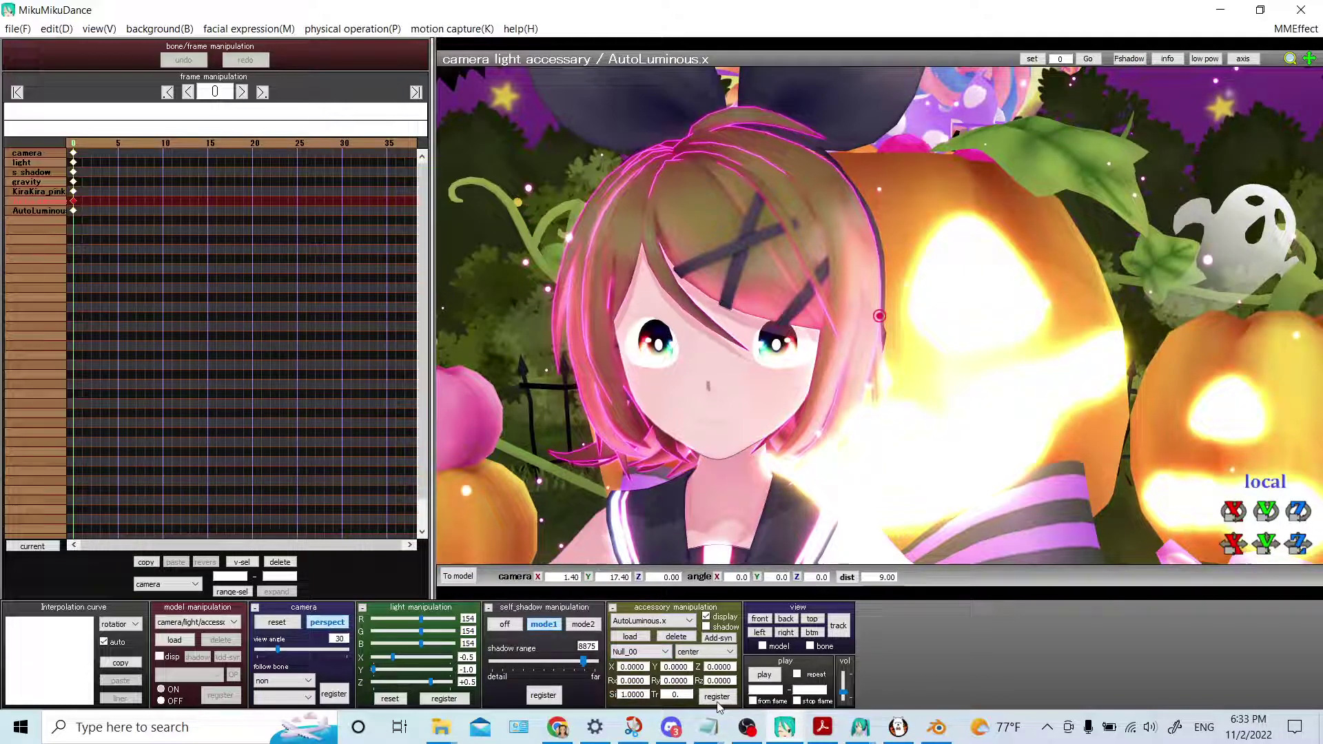
text(0.9)
key(Return)
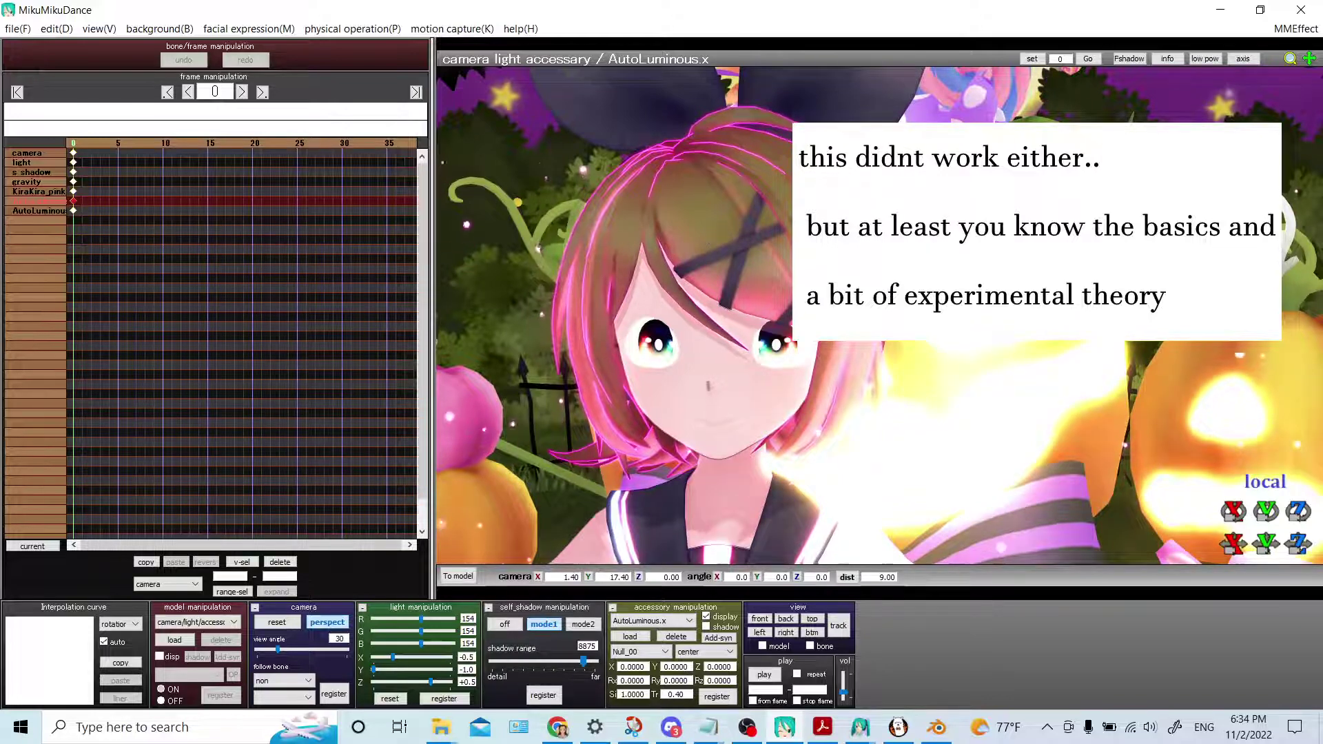
Change the attachment of the AutoLuminous.x accessory with Tr 0.40 from Null_00 to the Zatsurine model
click(660, 652)
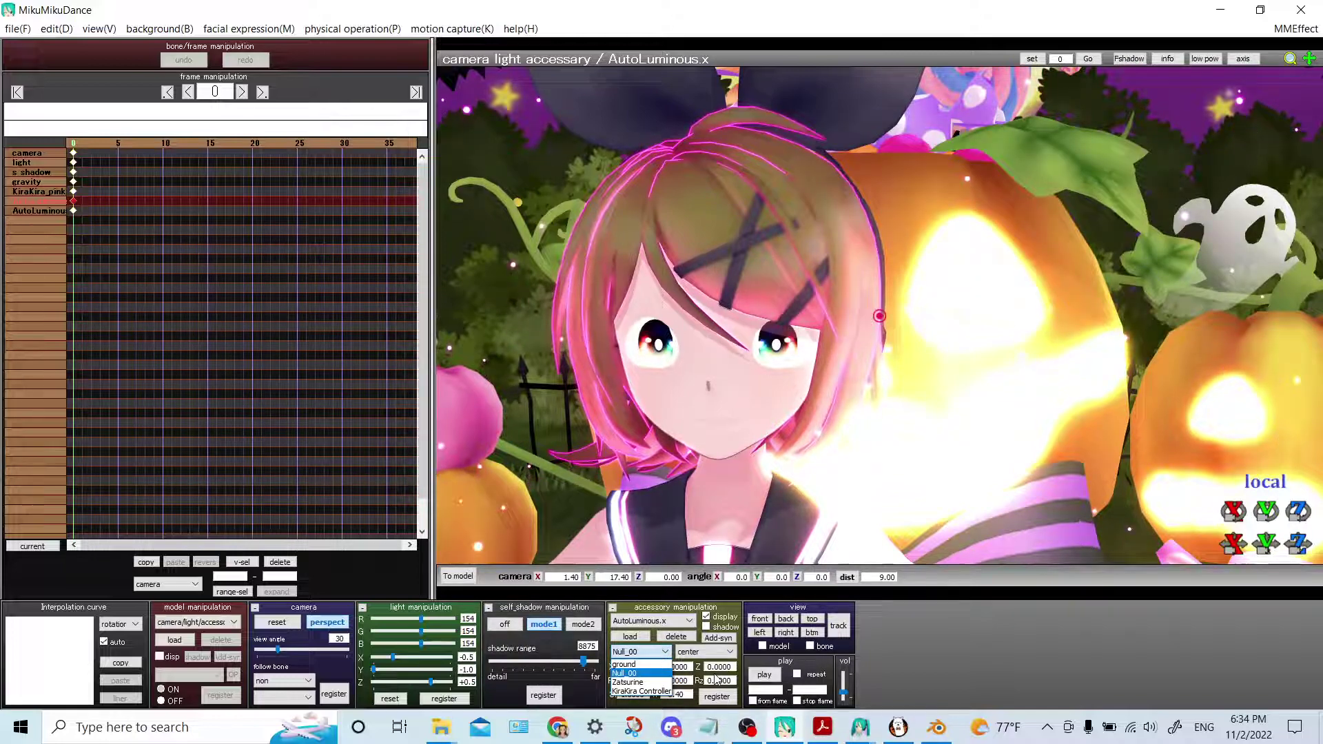
click(638, 674)
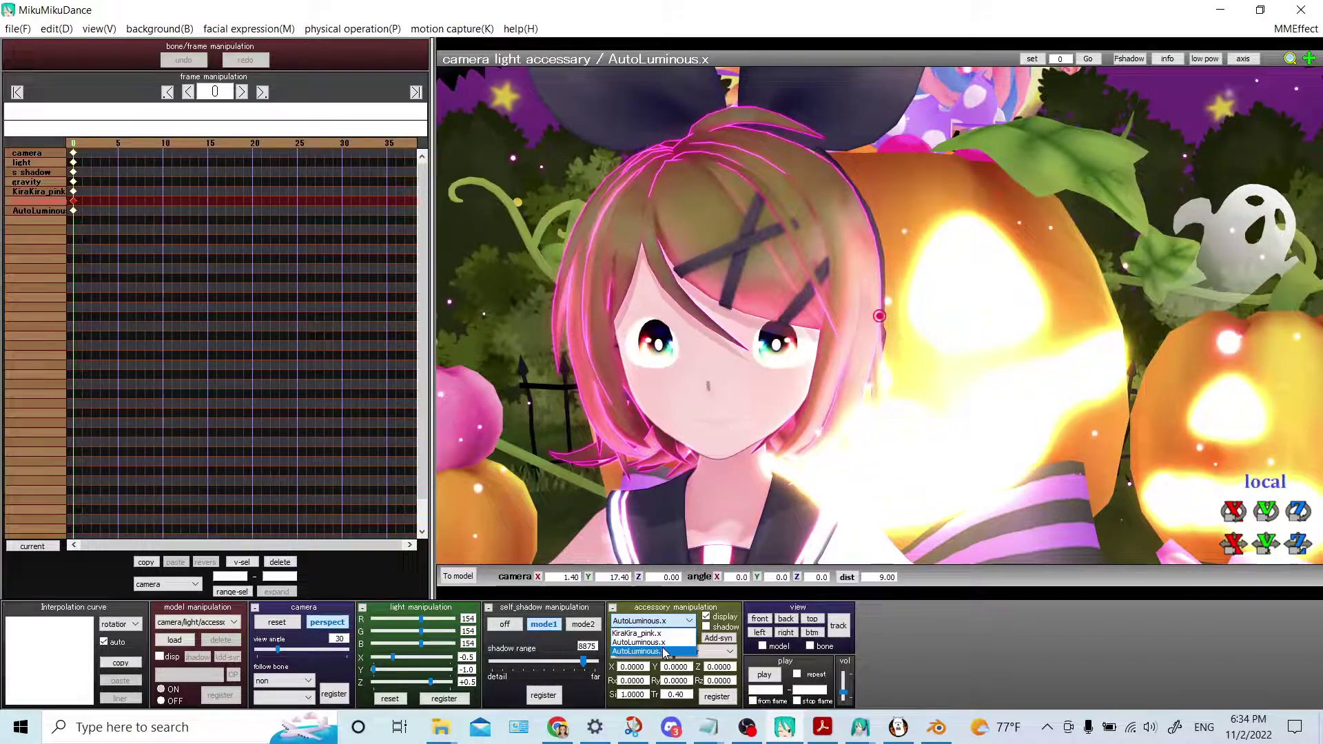
click(665, 652)
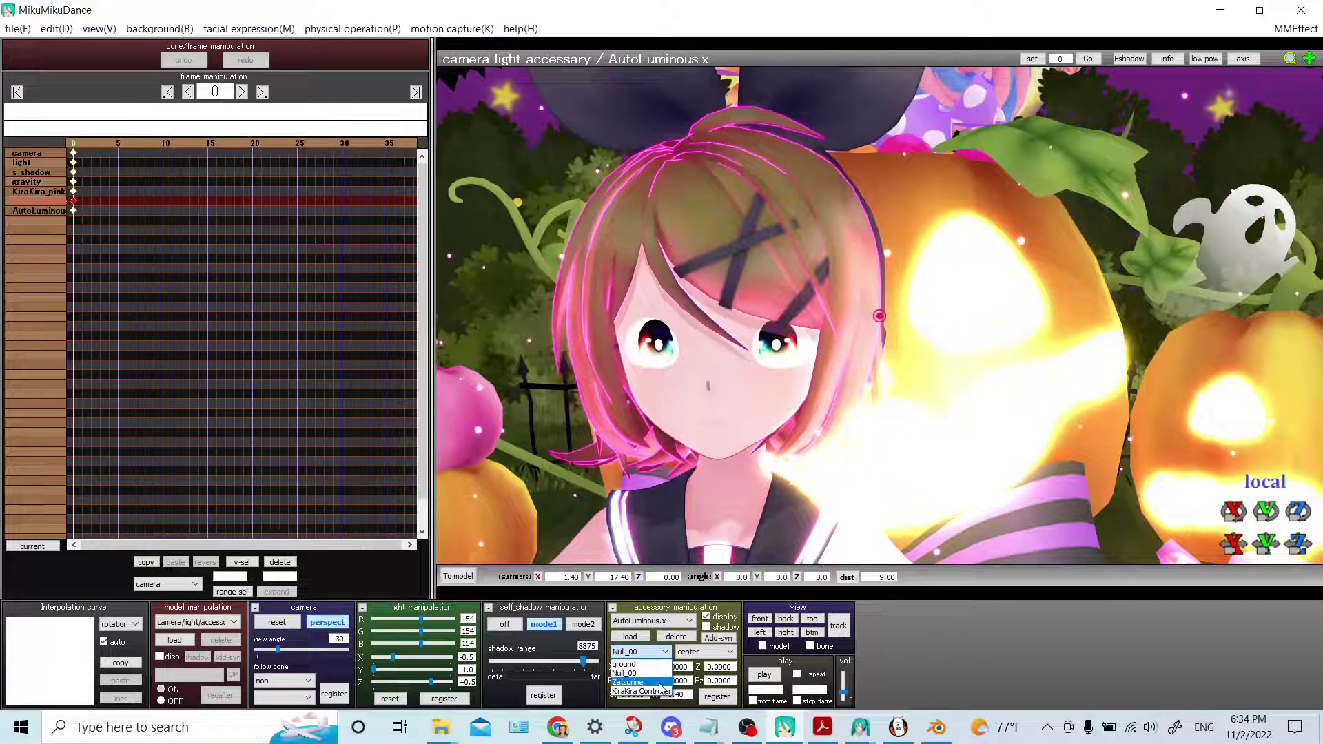
click(648, 682)
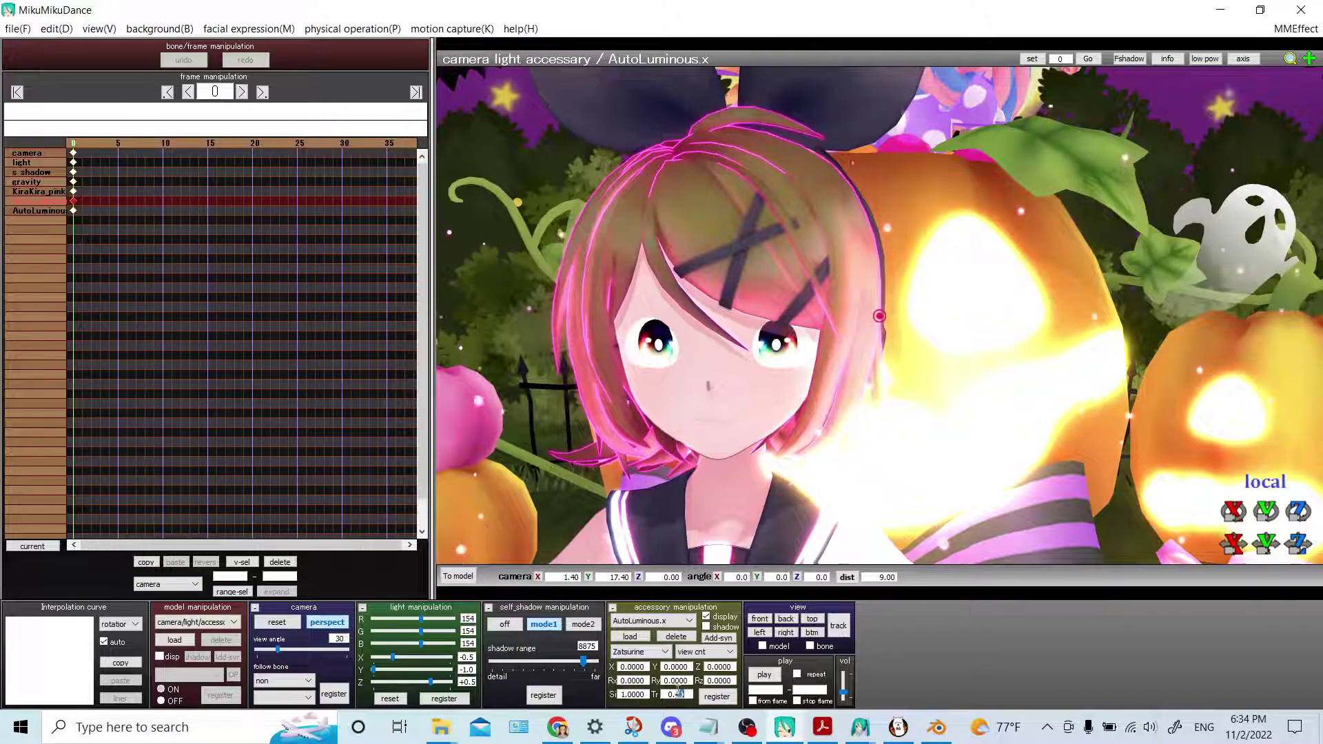
Set the selected AutoLuminous.x accessory's Tr value to 0.90 and attach it to the center bone of Null_00
text(90)
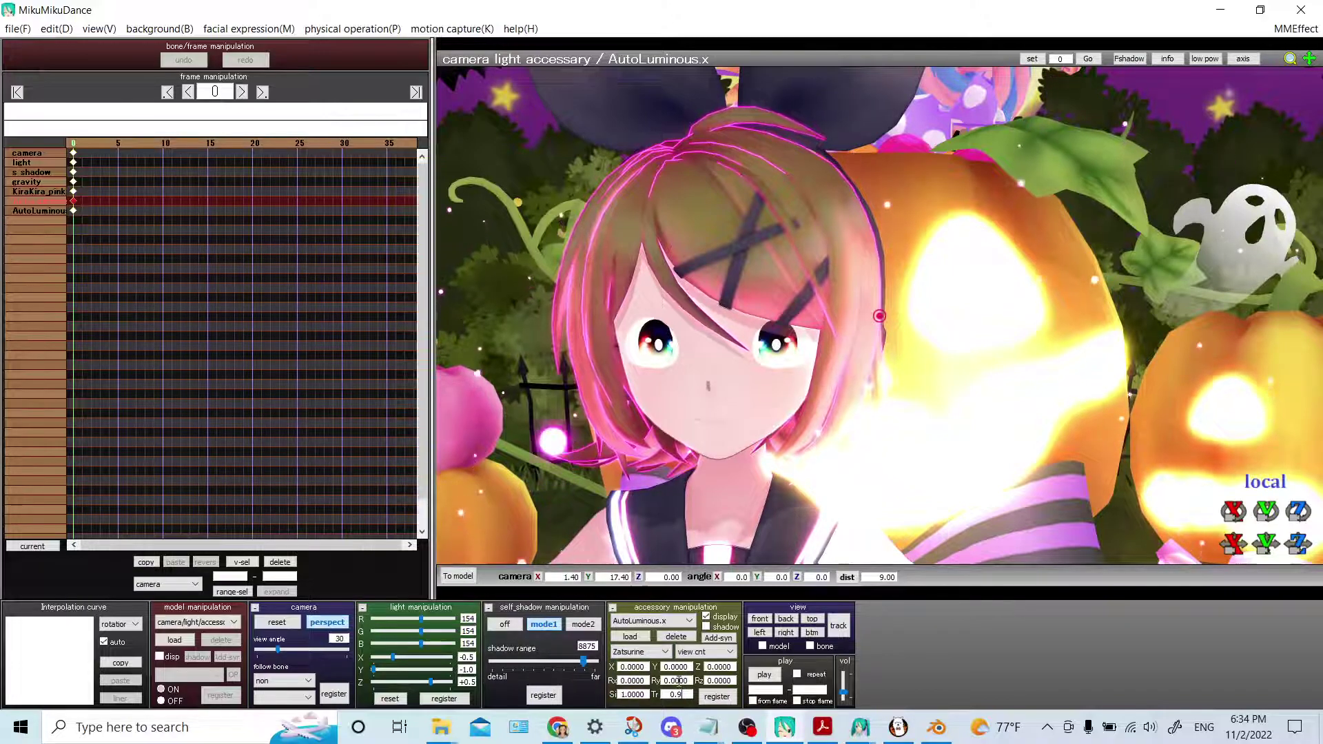
key(Return)
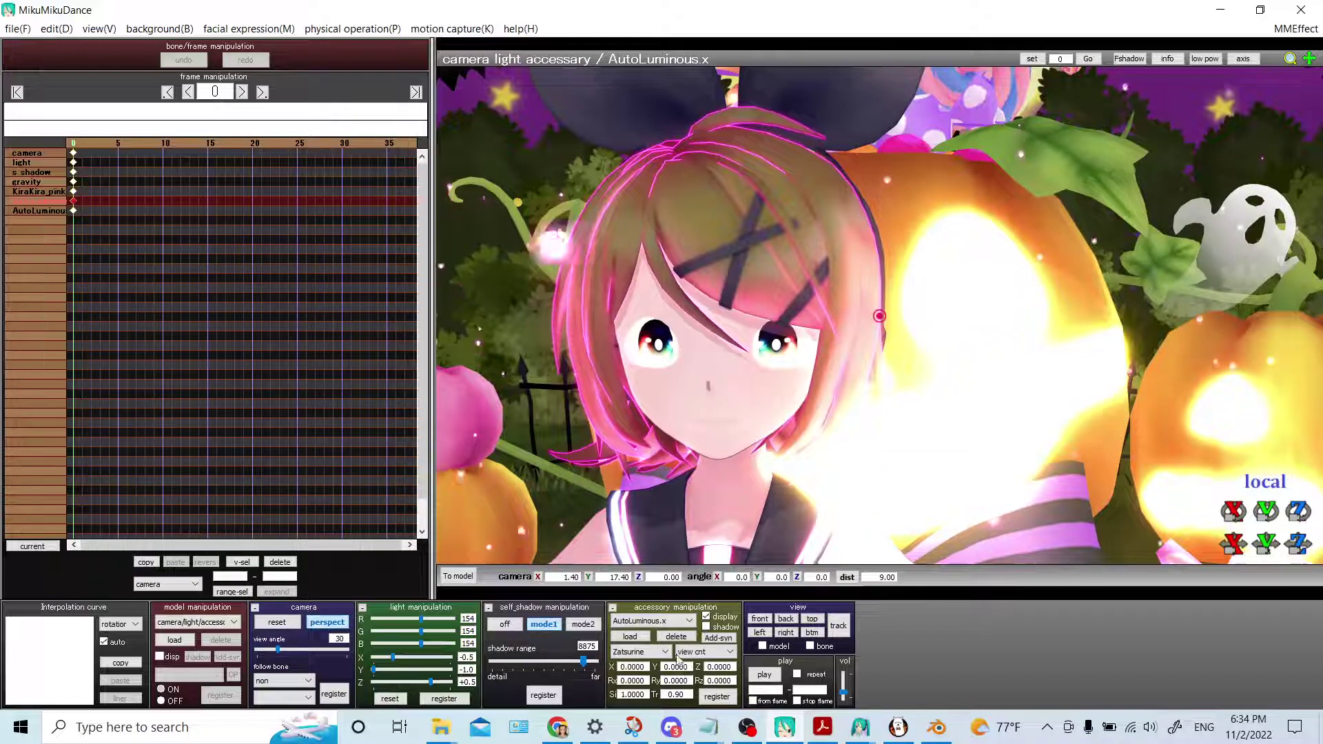
click(673, 621)
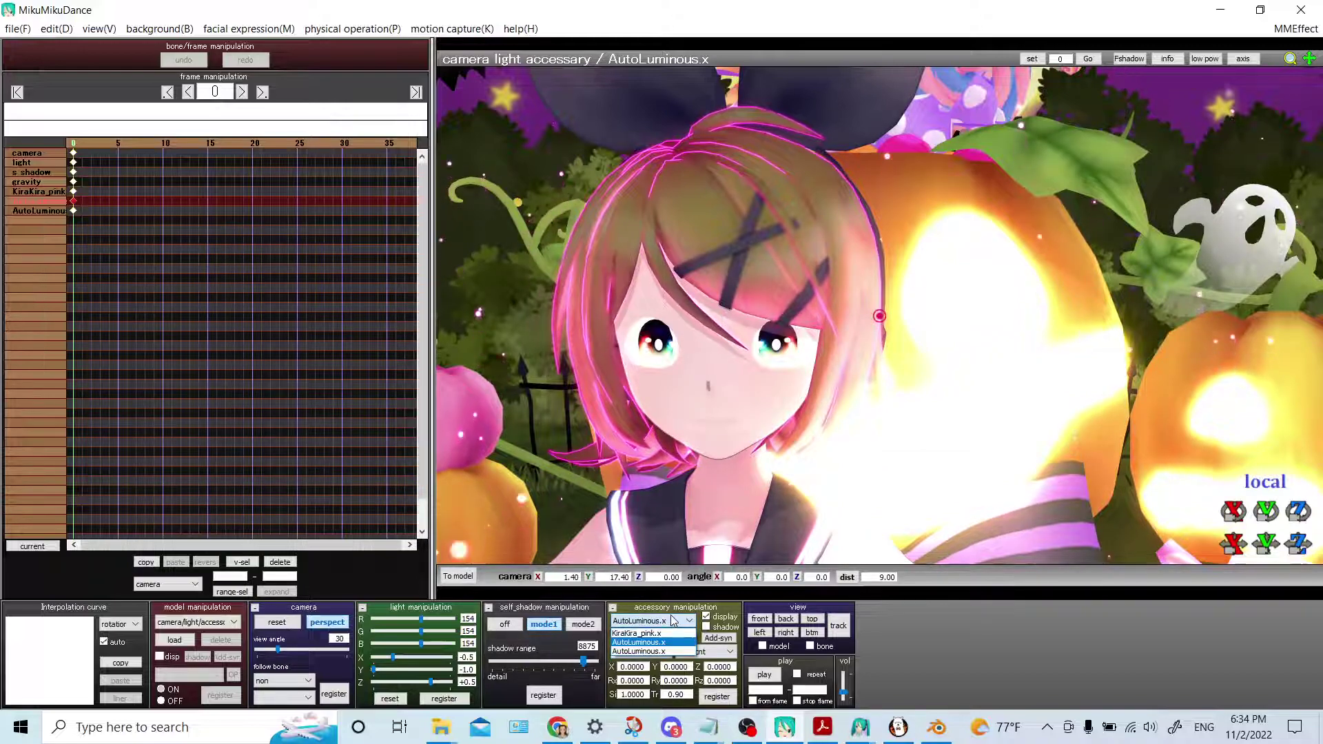
click(667, 652)
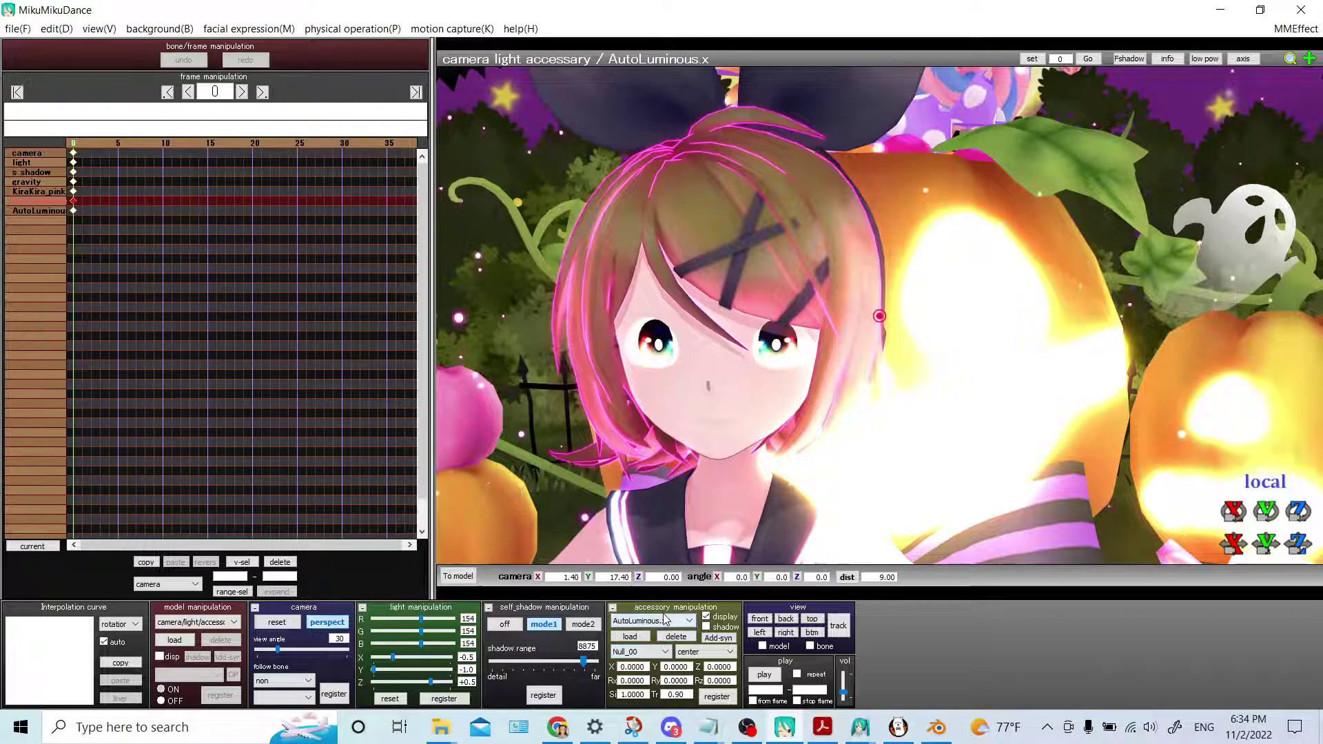
Set the Tr value of the AutoLuminous.x accessory attached to Zatsurine's 操作中心 bone to 0.9 and register it
click(666, 621)
click(659, 660)
click(663, 652)
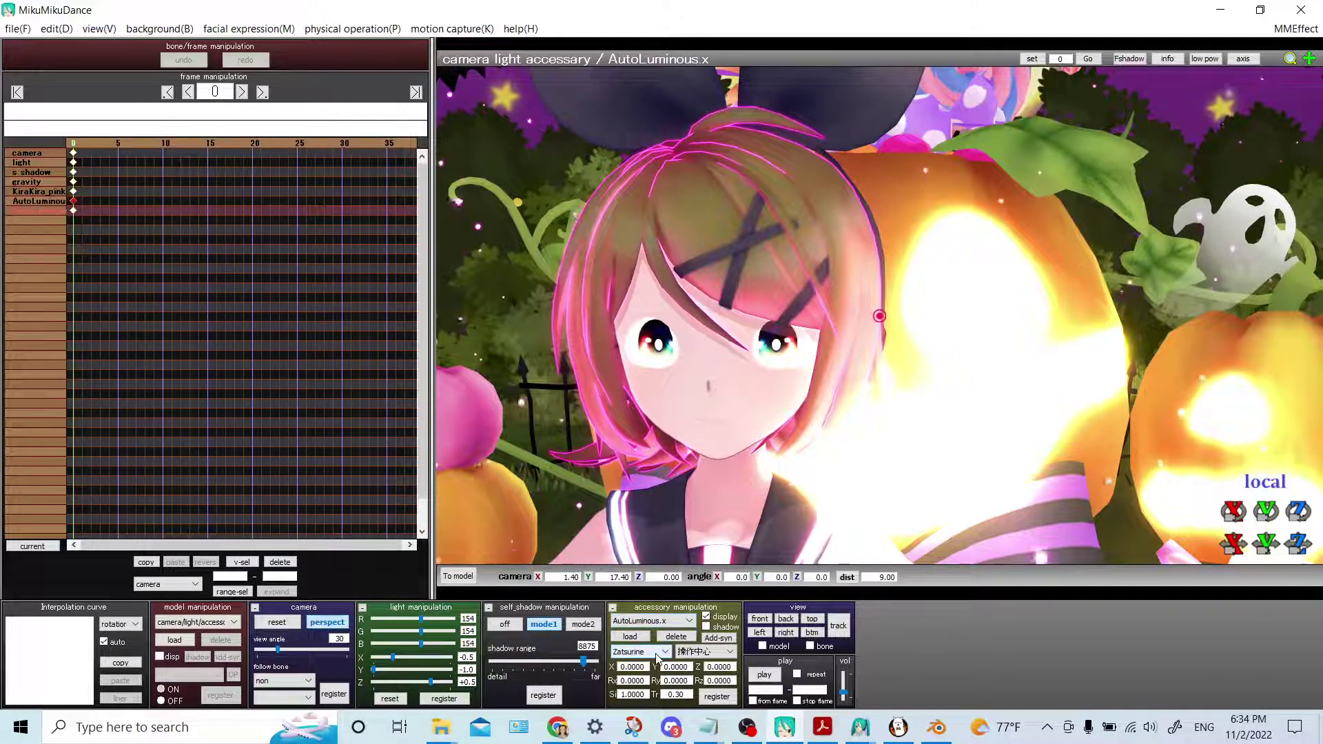
click(736, 619)
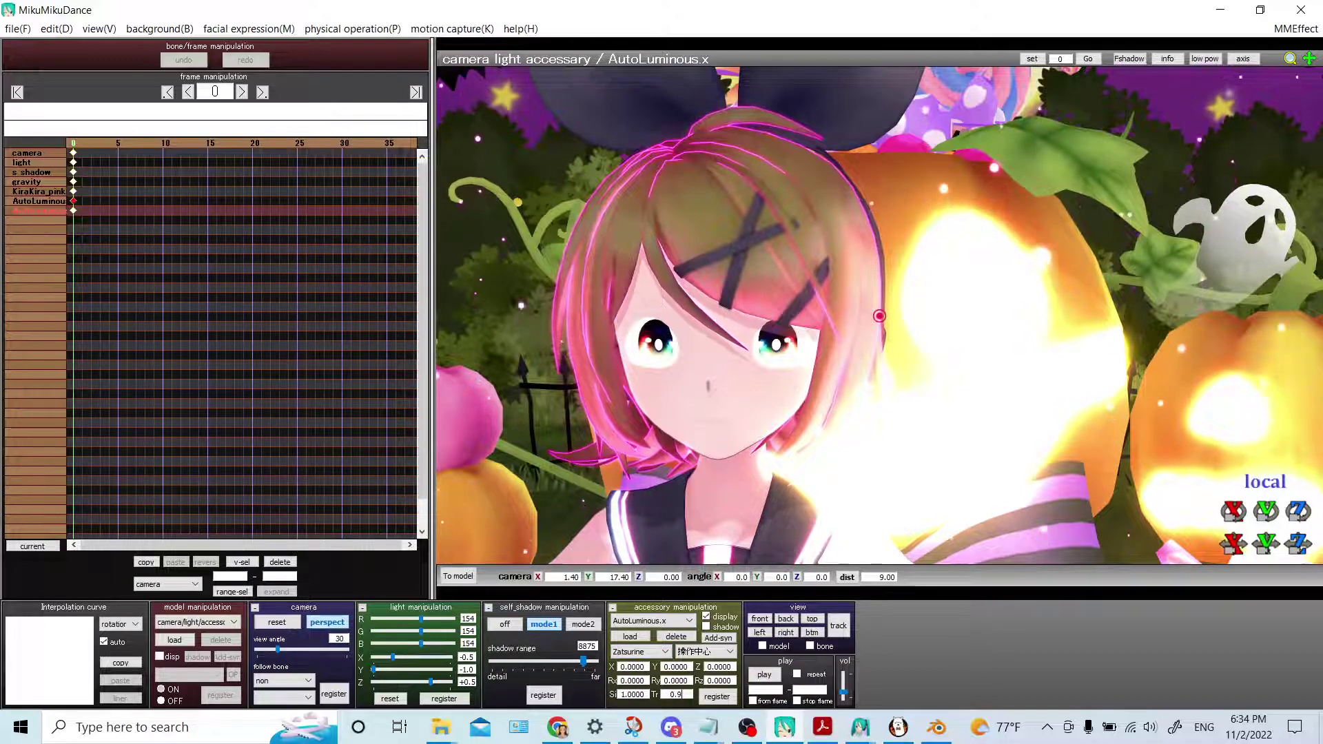
text(0.9)
key(Return)
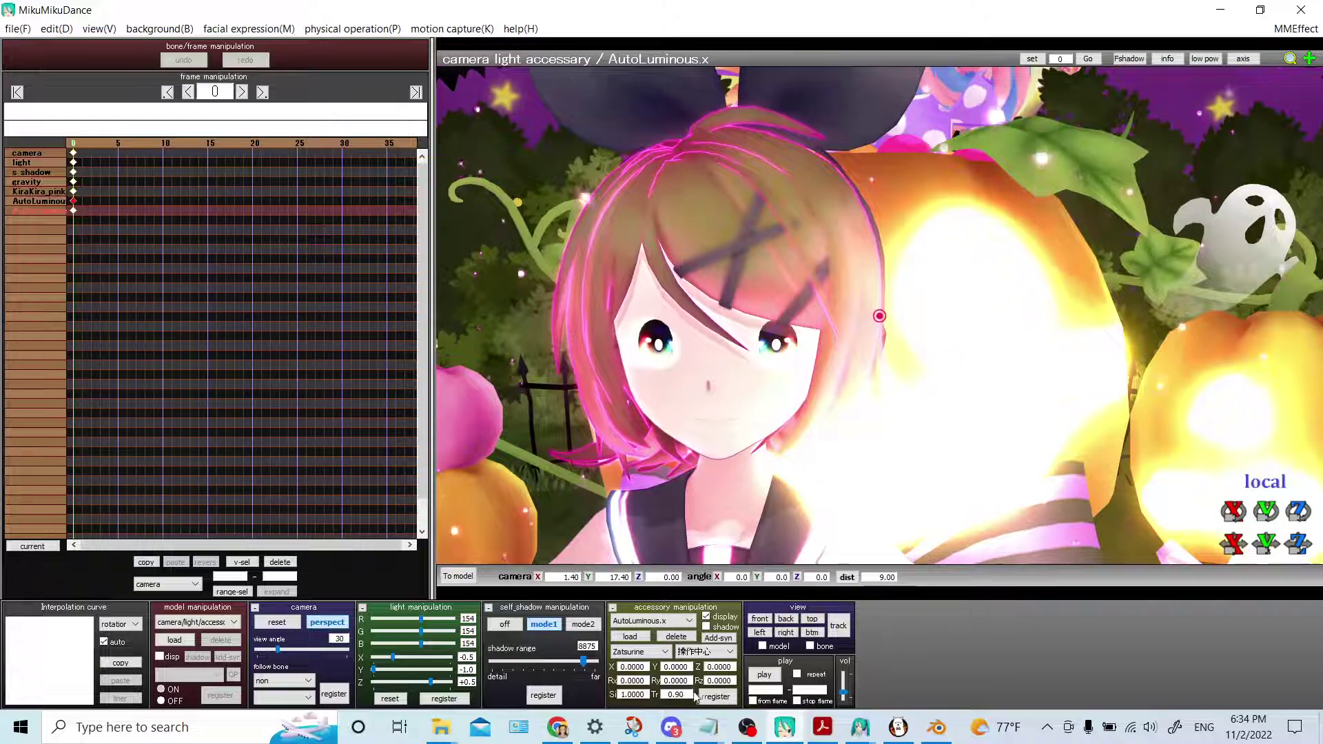
click(717, 697)
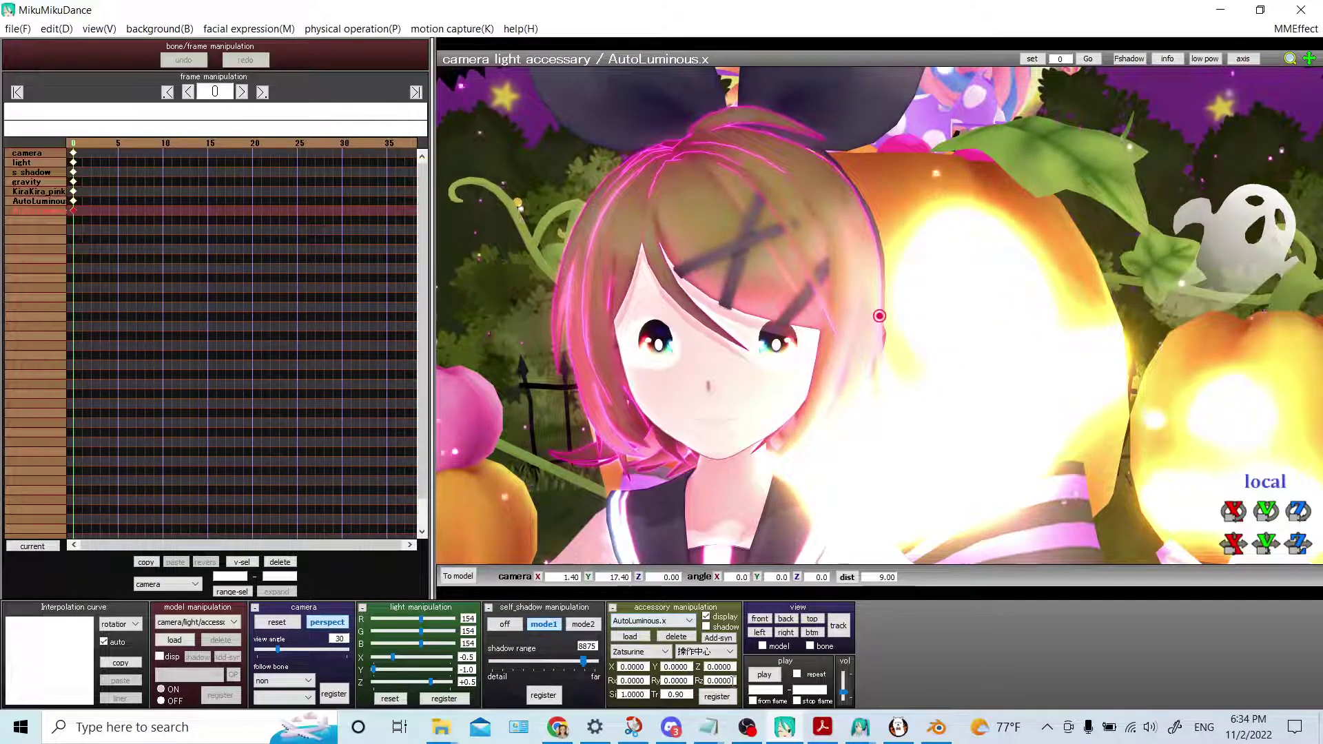
Attach the other AutoLuminous.x accessory to the センター bone of Null_00 and set its Tr value to 0
click(670, 622)
click(665, 651)
click(641, 671)
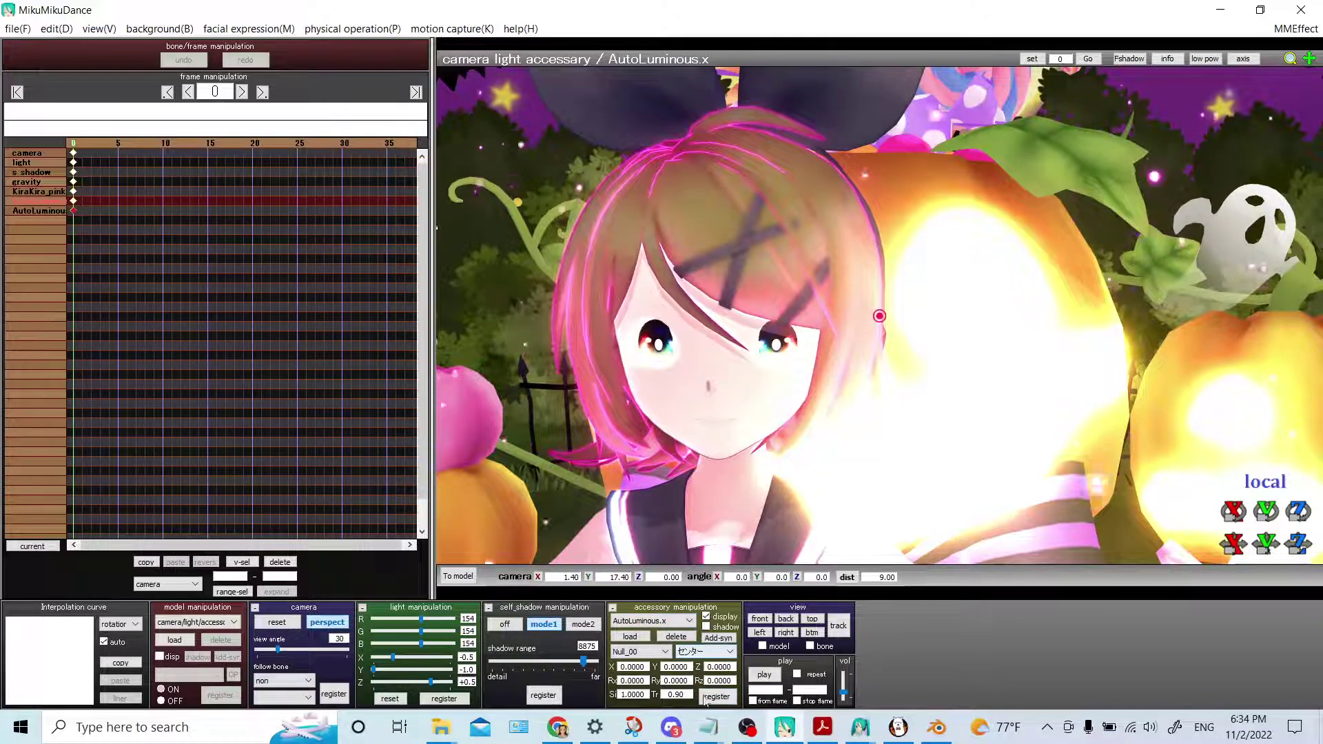
click(677, 694)
text(0.0)
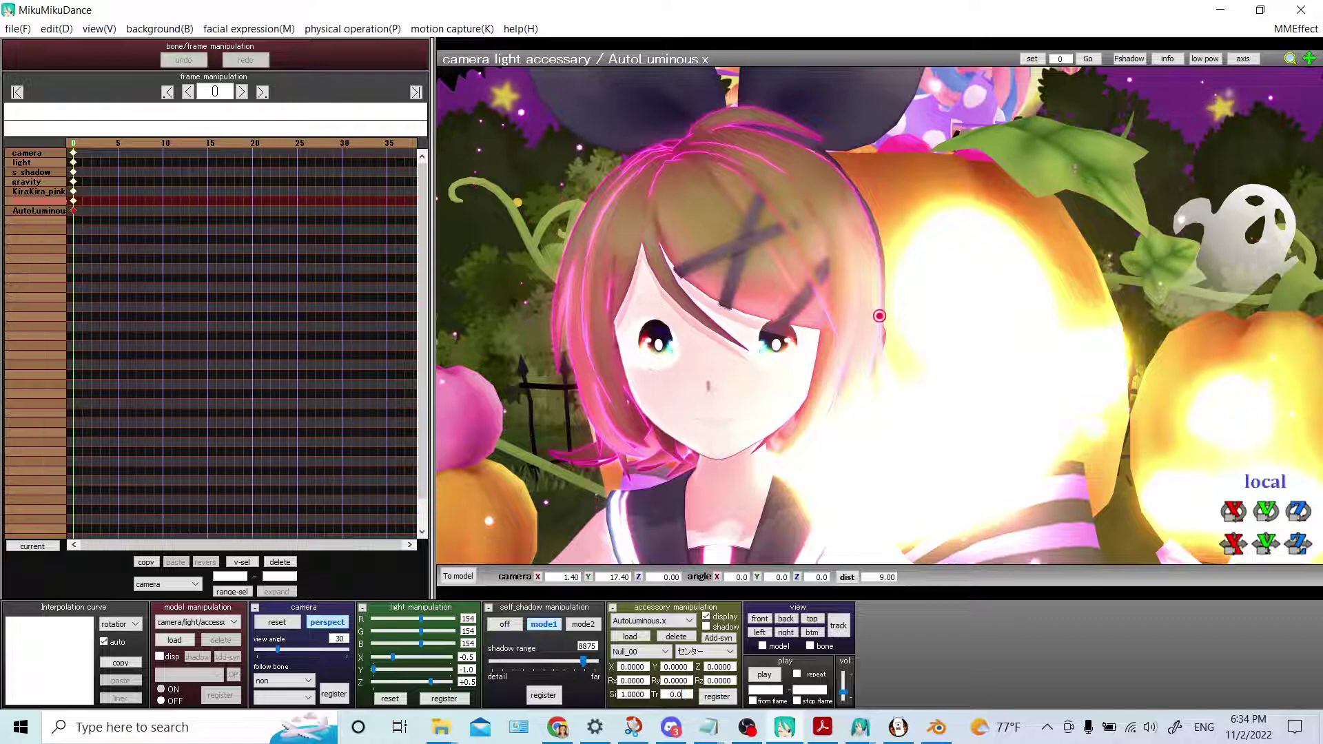
text(0)
Change the attachment bone of the Zatsurine AutoLuminous.x accessory to 全ての親
click(658, 620)
click(687, 661)
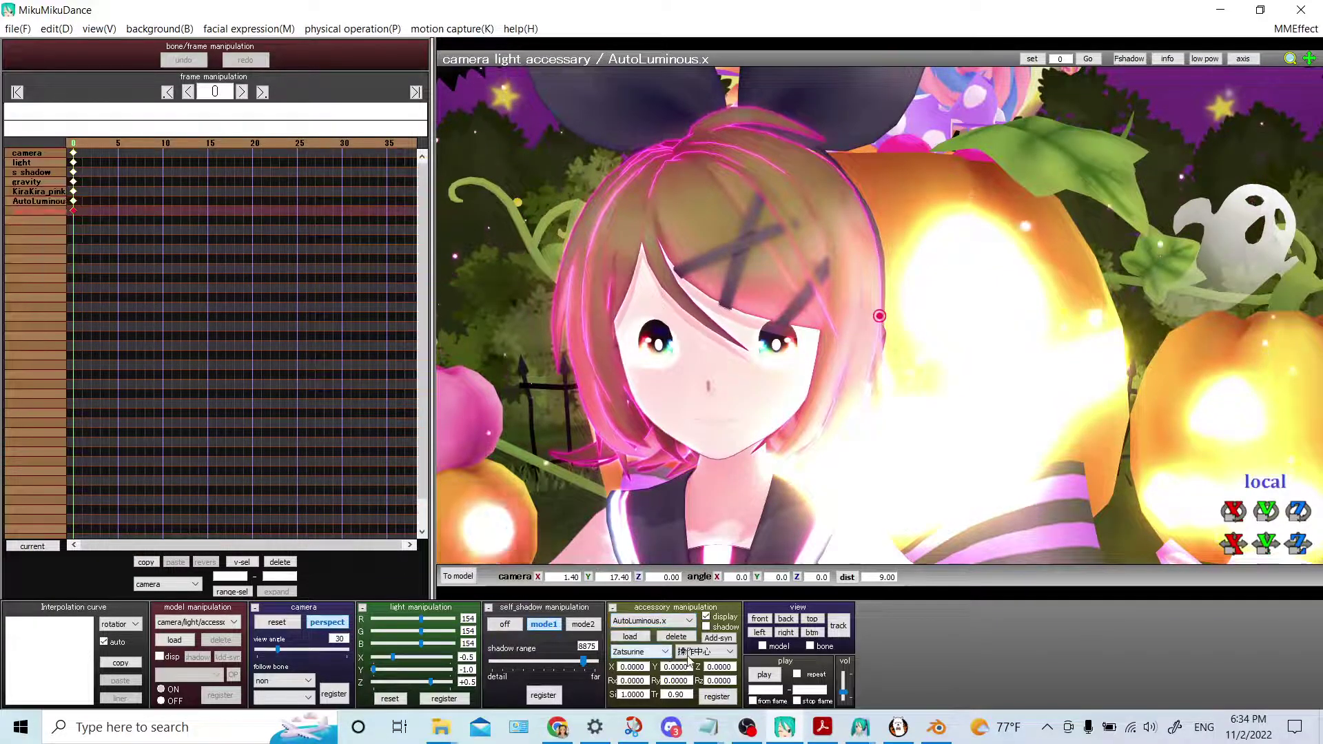
click(696, 652)
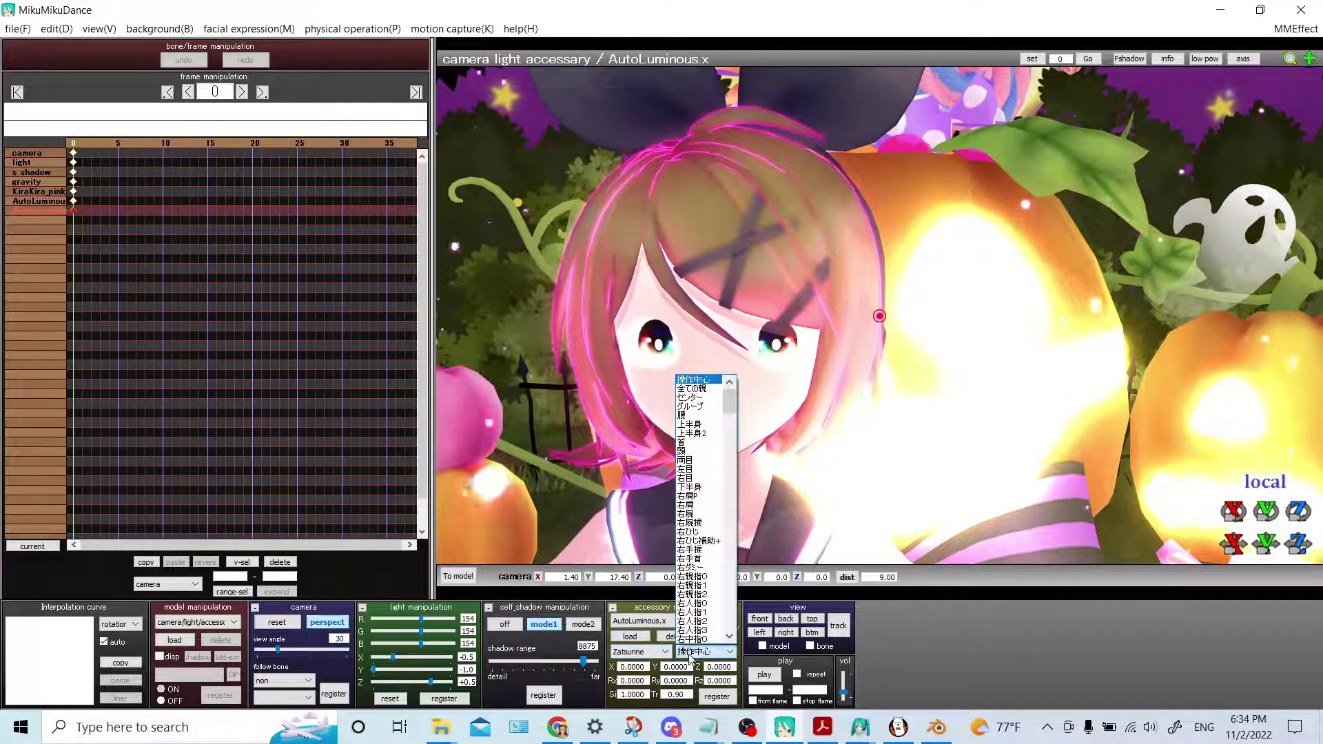
click(700, 389)
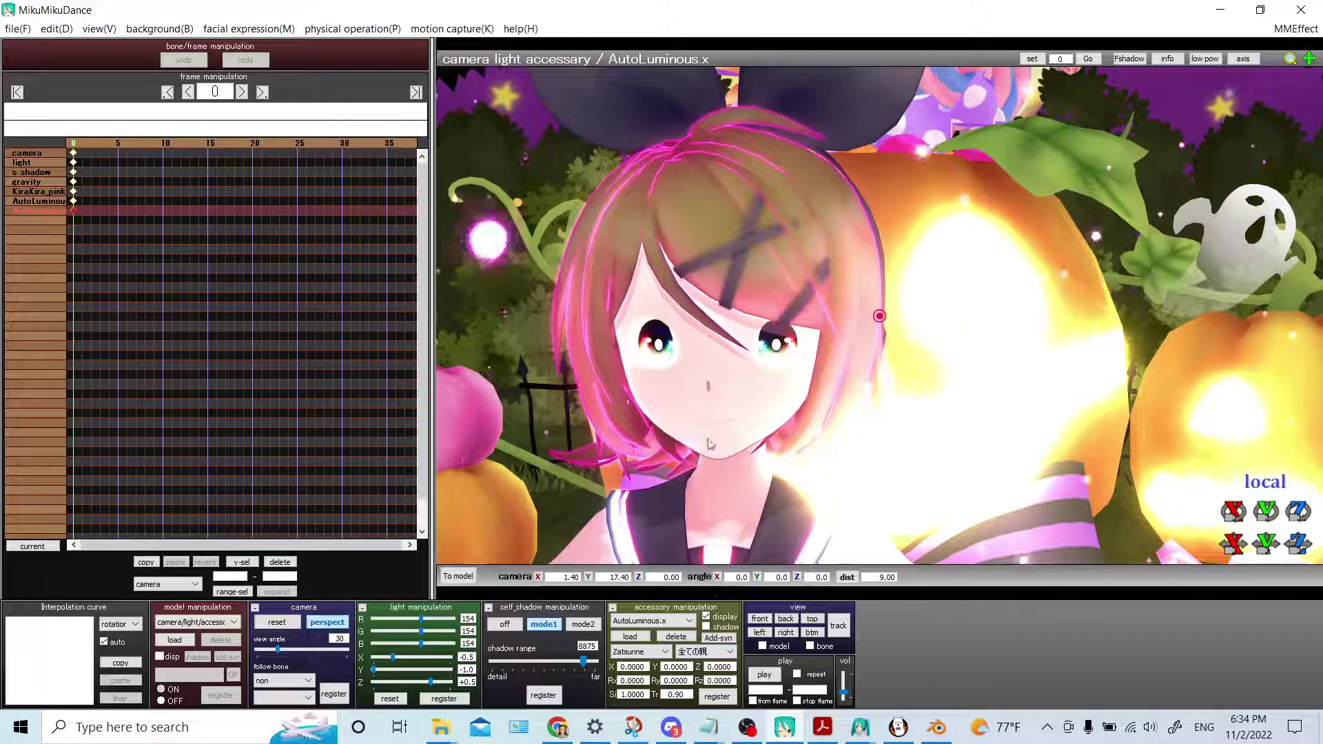
Set the Zatsurine AutoLuminous.x accessory's Tr value to 0 after trying 1
double_click(676, 694)
key(BackSpace)
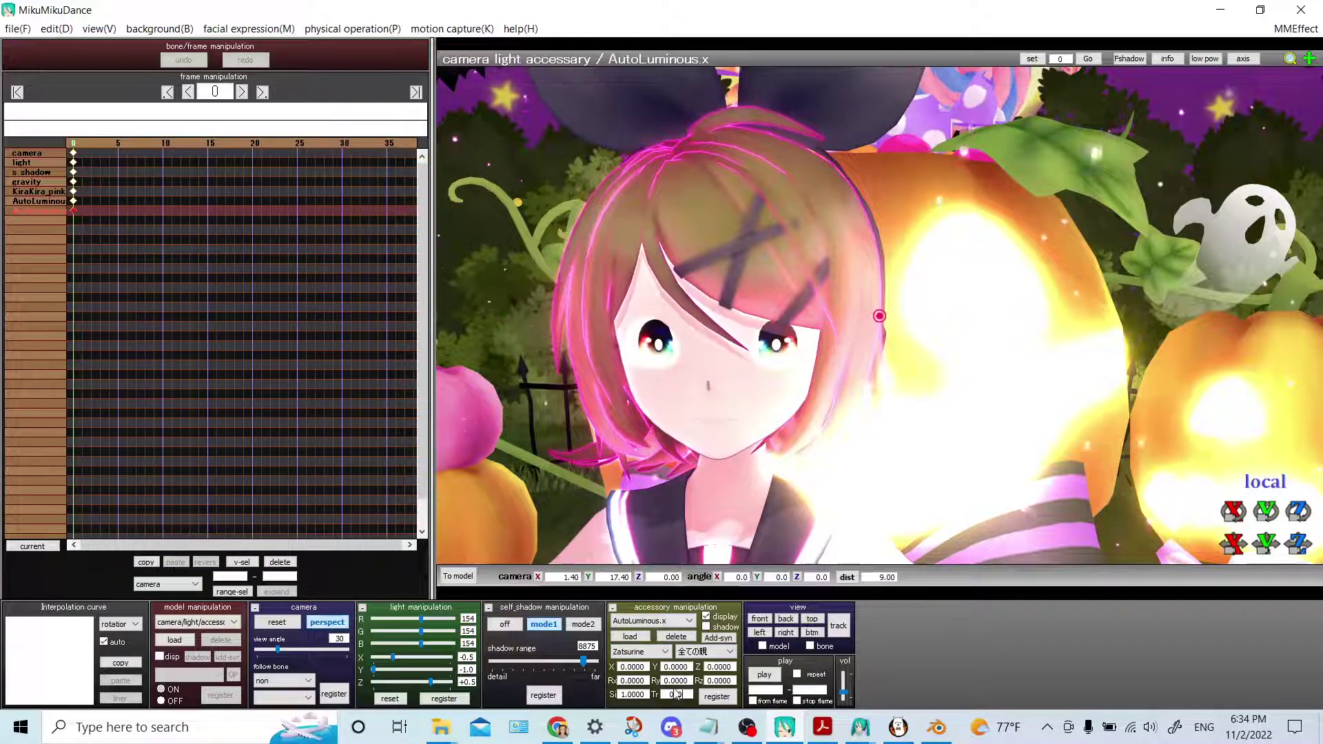
text(1)
key(Return)
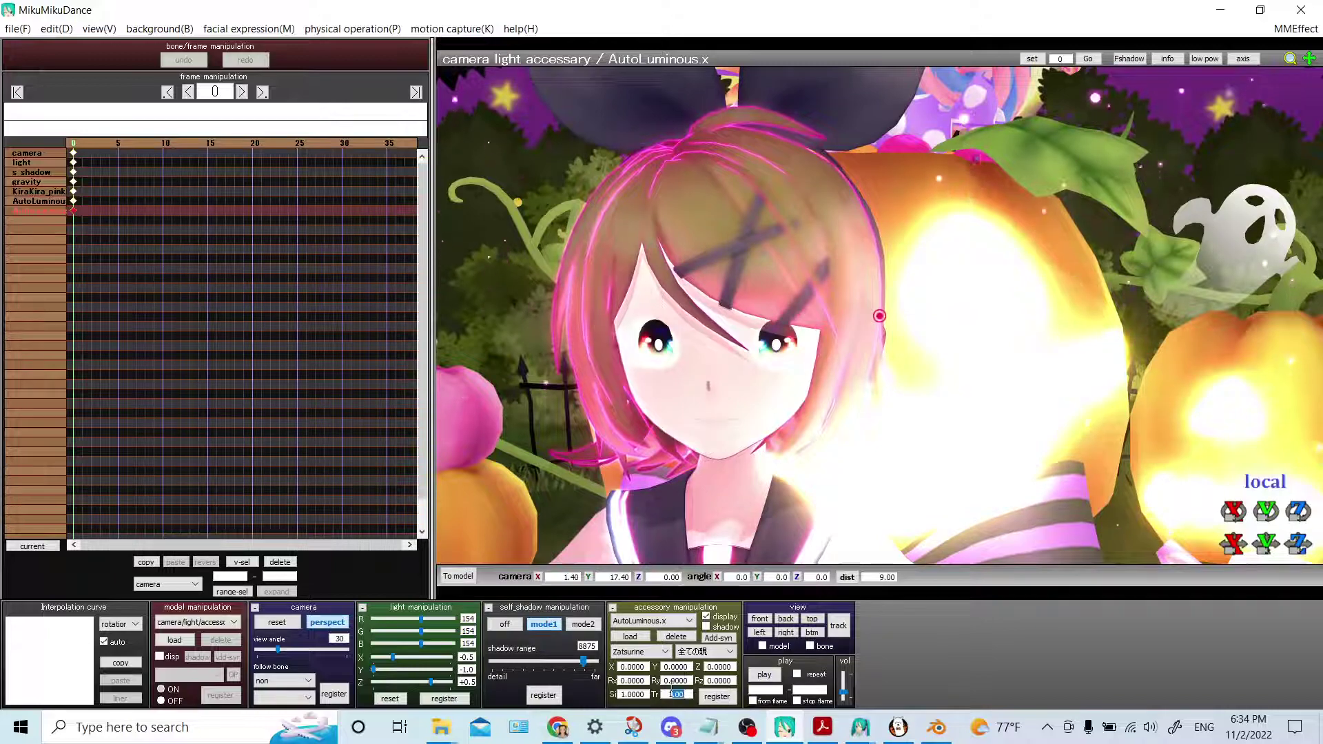
text(0)
key(Return)
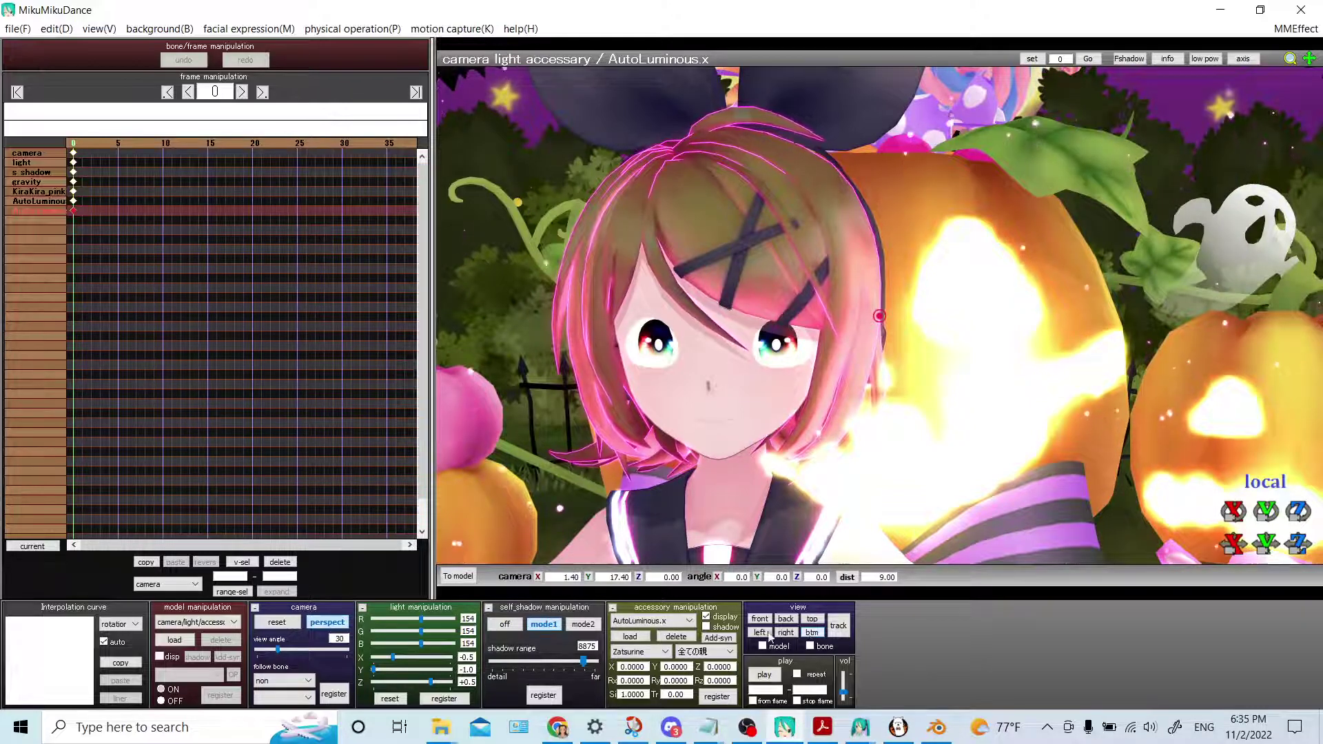
Toggle the display of each AutoLuminous.x accessory off and on to compare its effect on the pumpkins and hair
click(706, 618)
click(705, 618)
scroll(687, 629, up, 1)
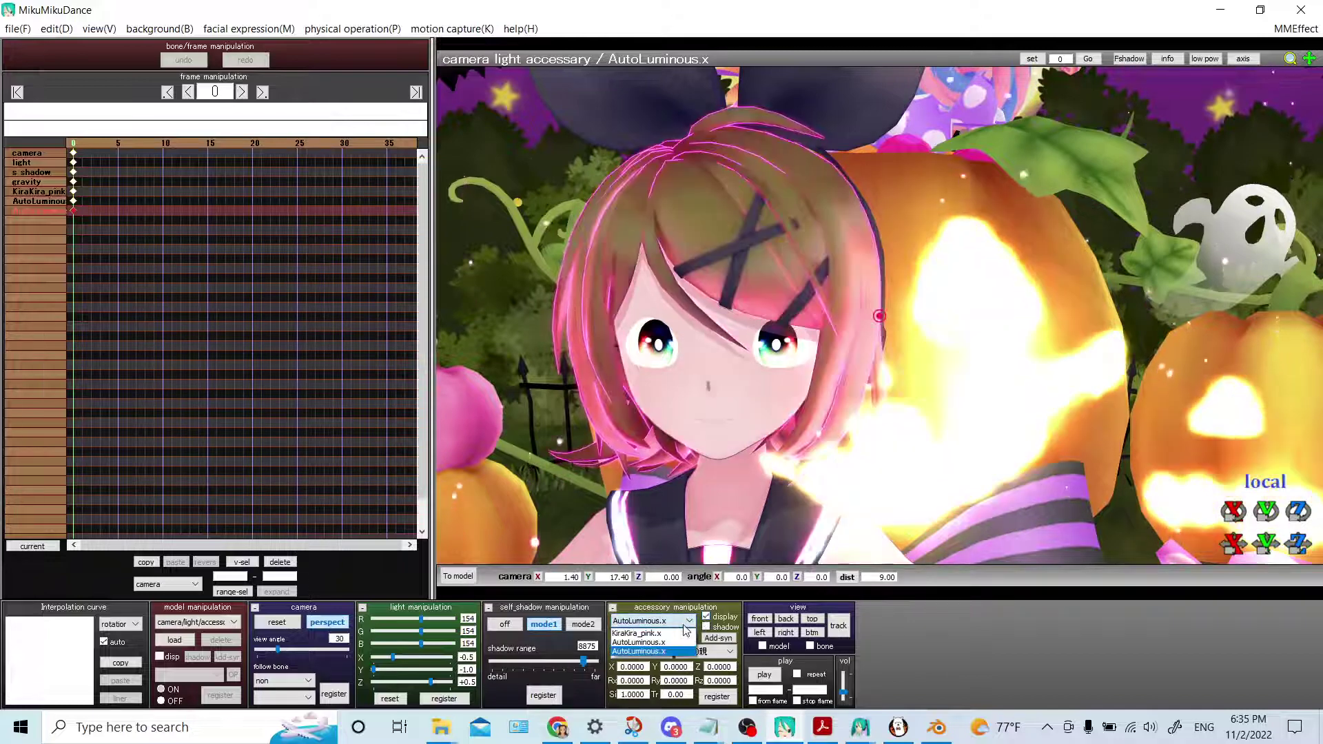
click(706, 618)
click(706, 618)
click(707, 618)
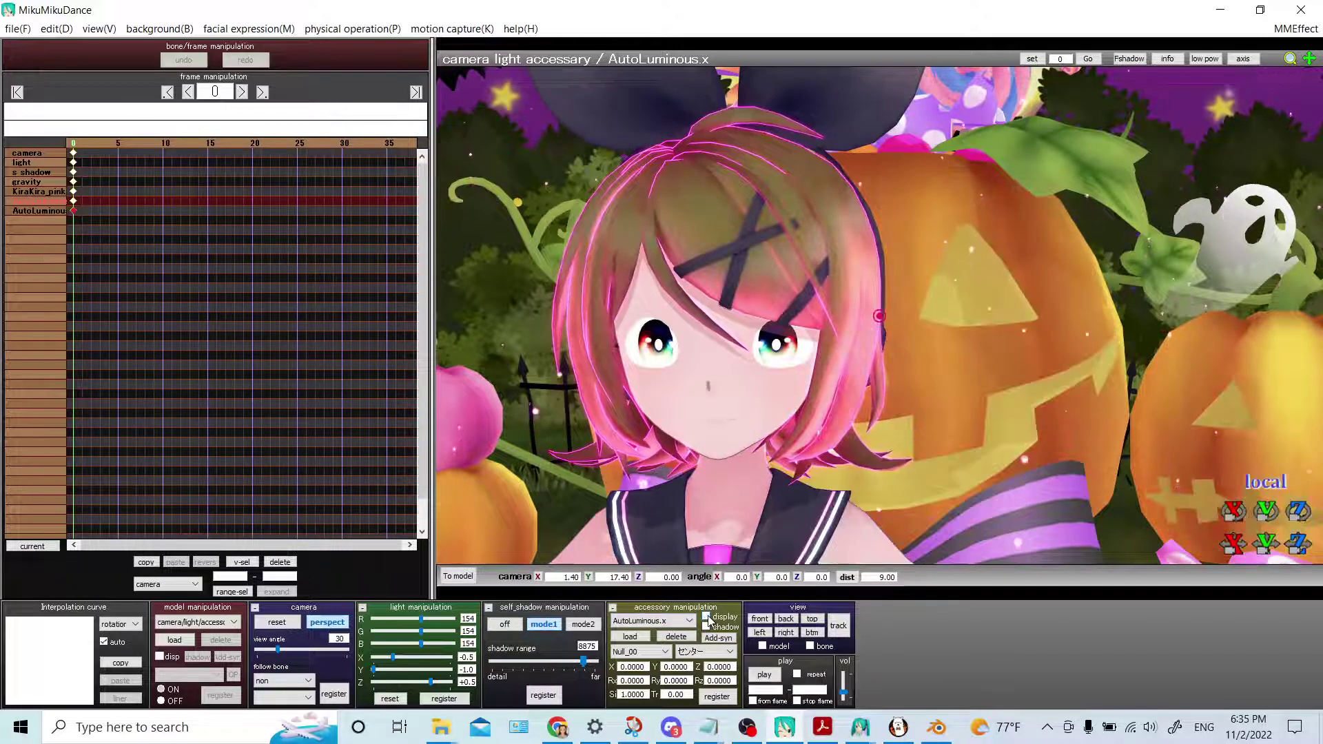
click(707, 618)
click(690, 621)
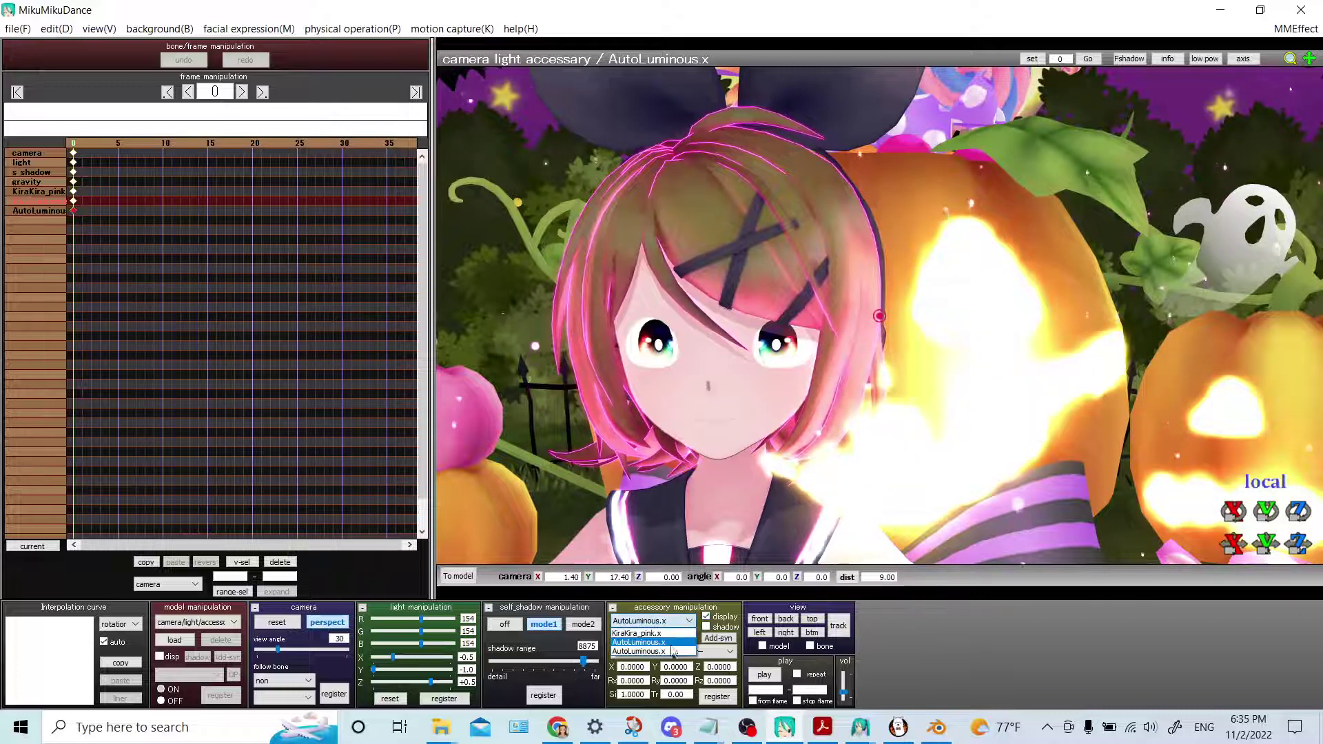
click(647, 644)
click(707, 621)
click(707, 619)
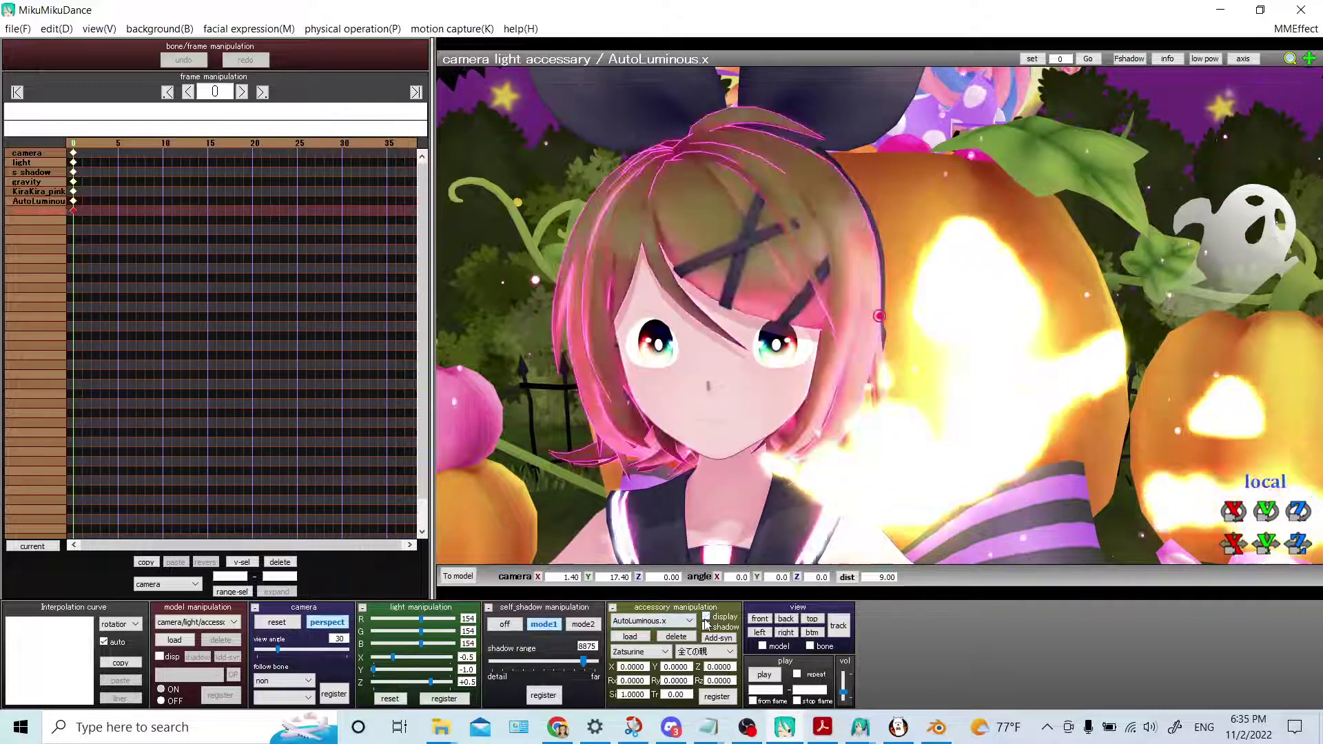
Move the last AutoLuminous.x accessory up to first place in the accessory drawing order and accept the change
click(57, 29)
mouse_move(99, 31)
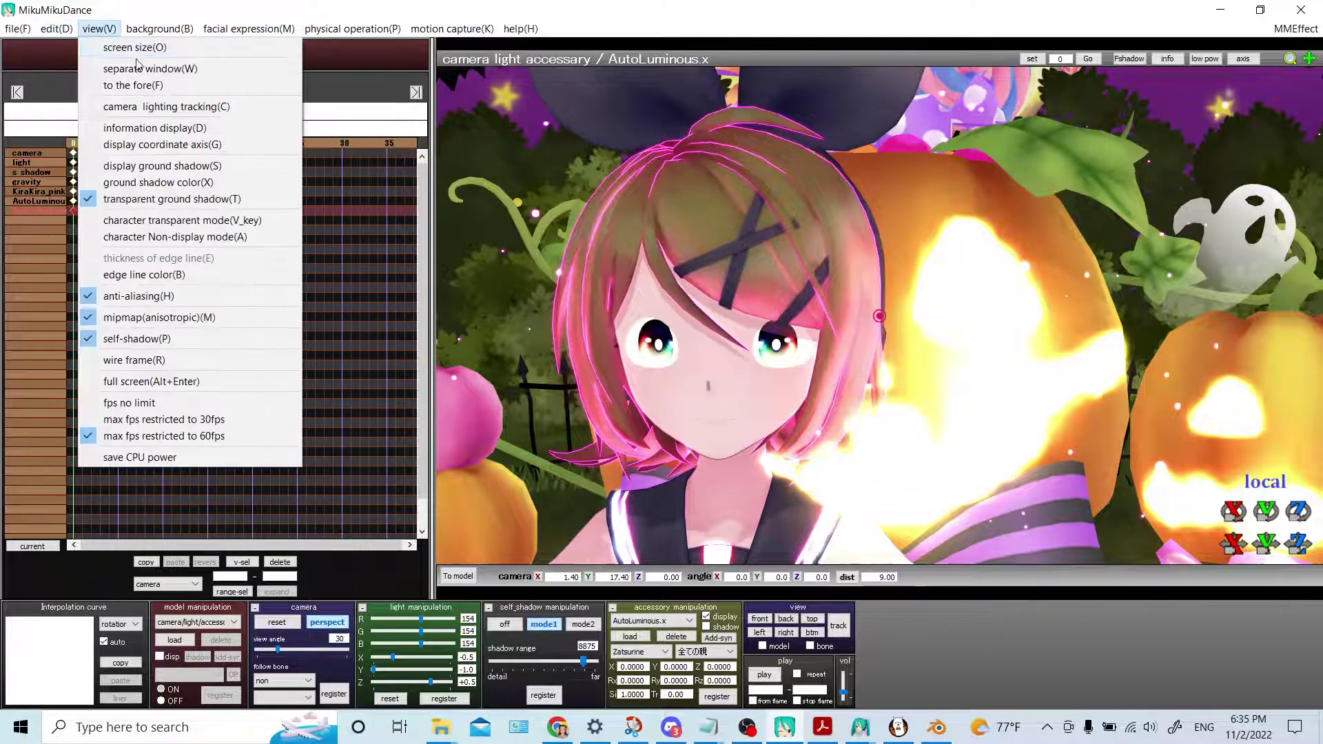
click(166, 48)
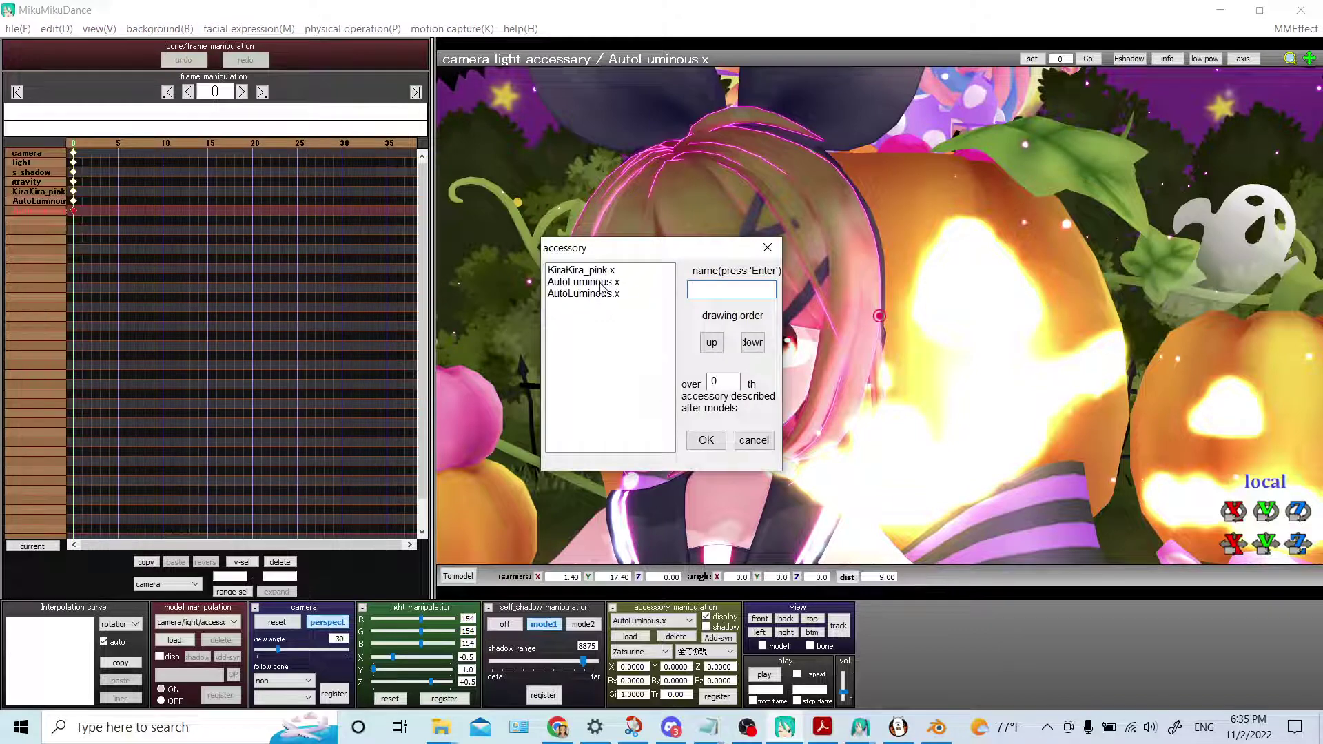
click(628, 299)
click(711, 343)
click(711, 342)
click(710, 444)
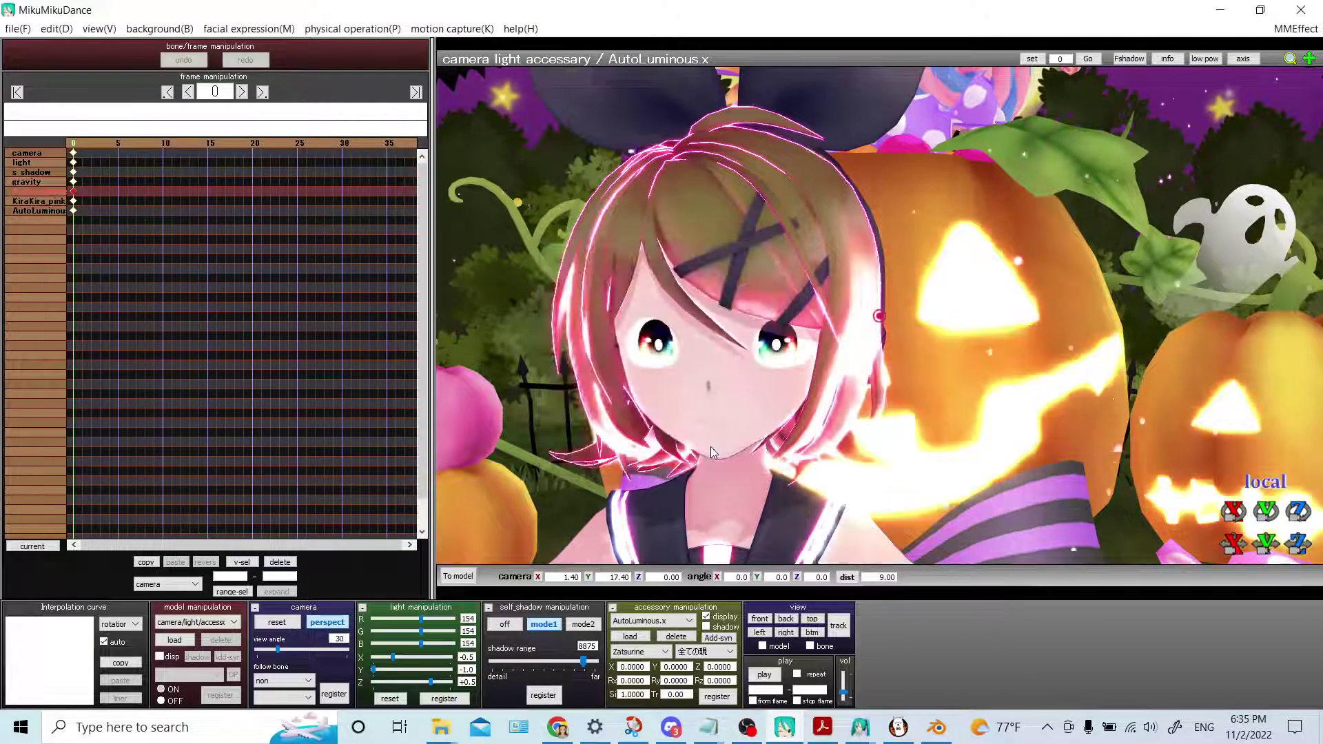
Toggle the display of the Zatsurine AutoLuminous.x and KiraKira_pink.x accessories to check what each one contributes
click(707, 618)
click(706, 617)
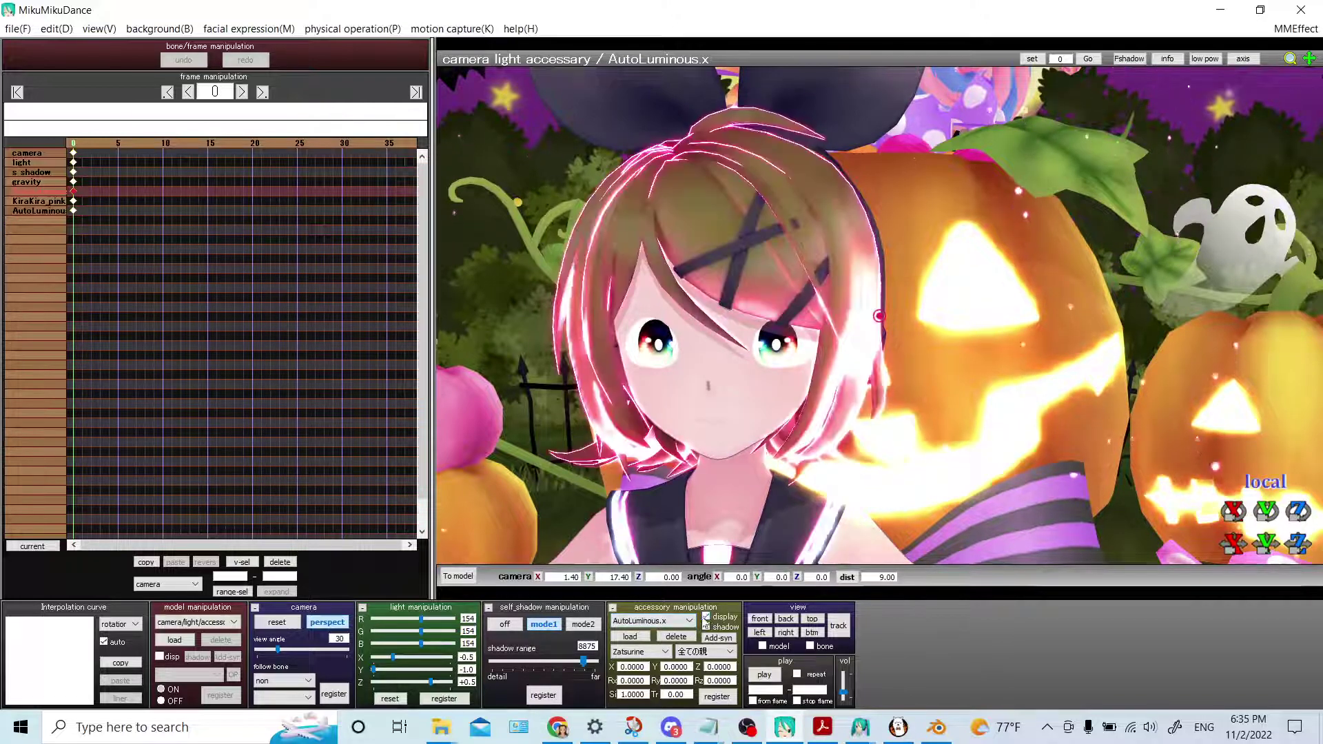
click(690, 621)
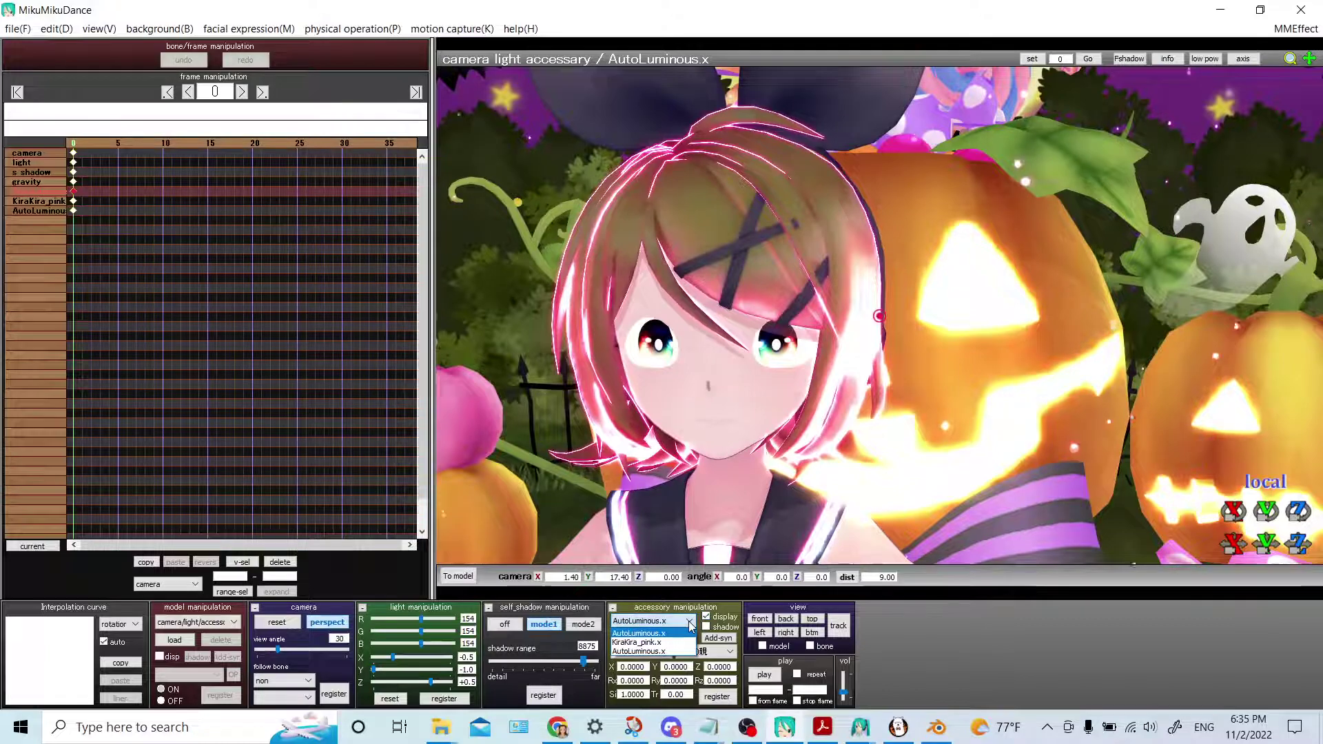
click(638, 642)
click(707, 617)
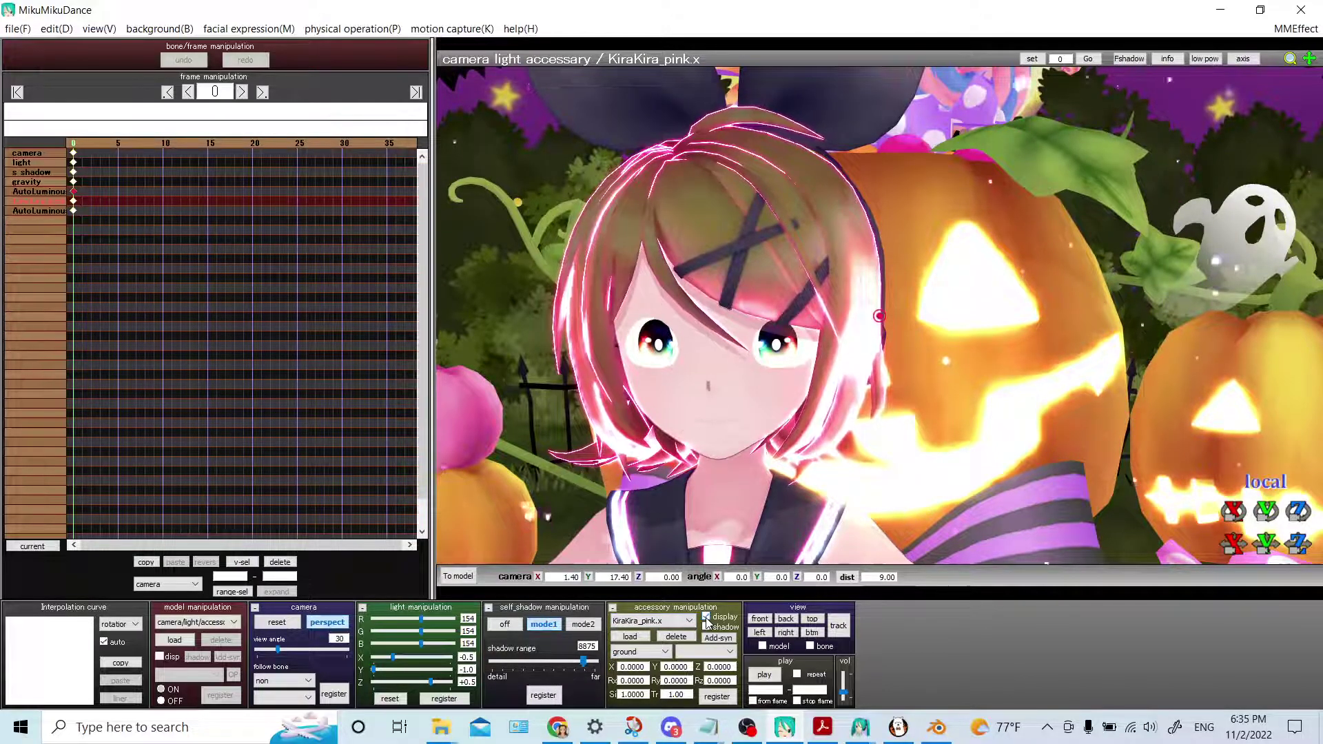
click(706, 617)
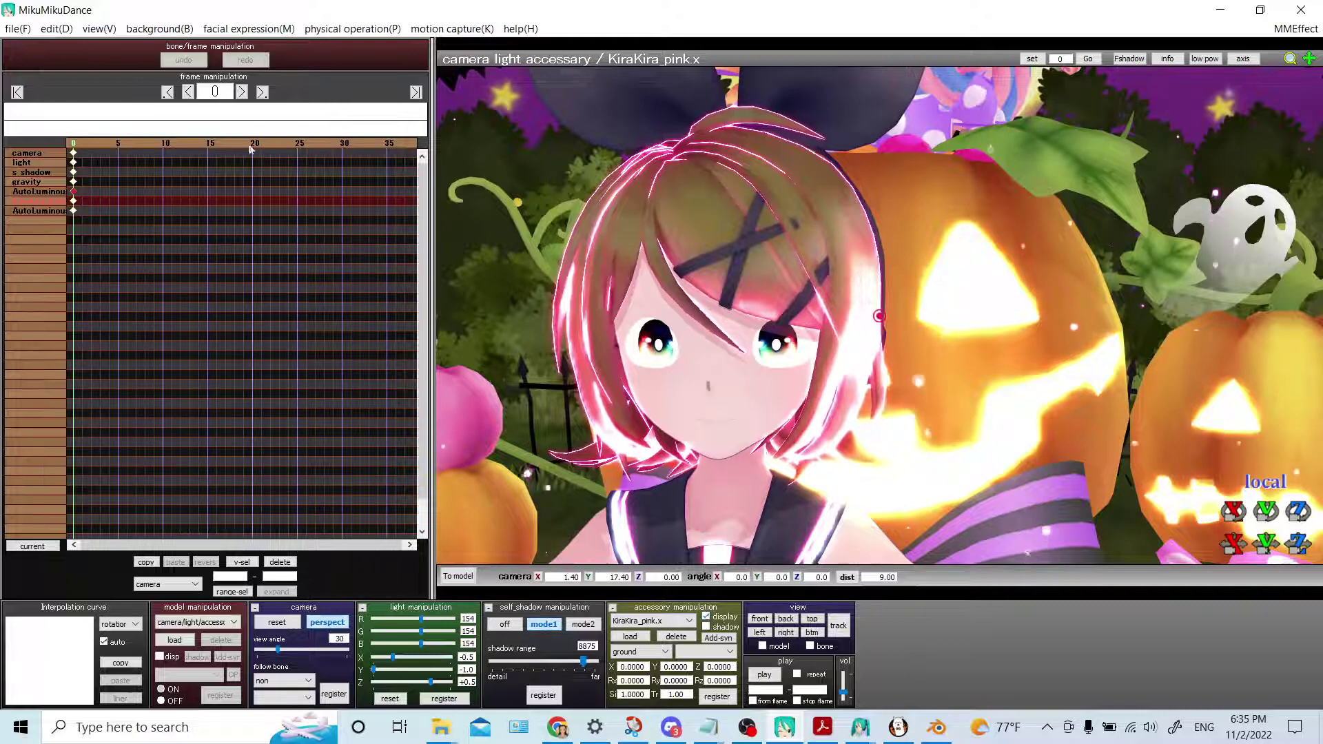
Move the lower AutoLuminous.x accessory above KiraKira_pink.x in the accessory drawing order and accept the change
click(159, 28)
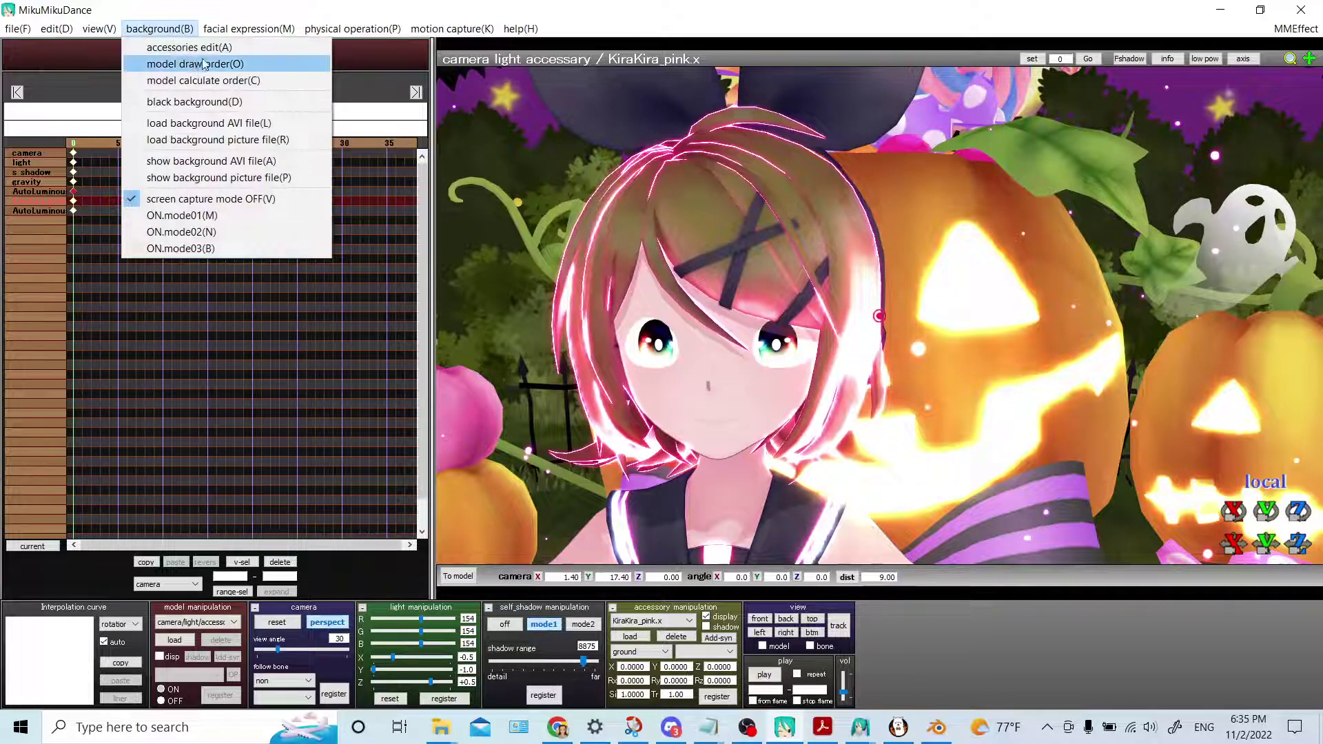
click(200, 47)
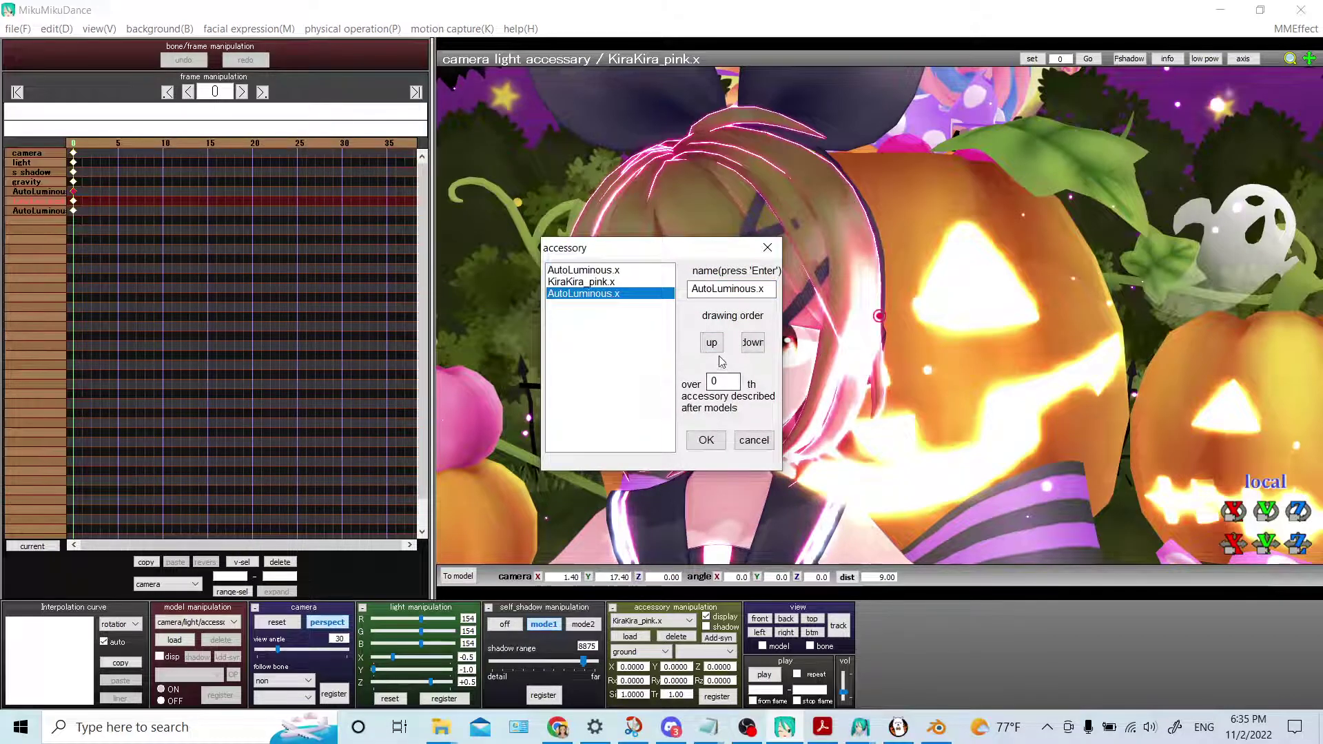
click(702, 441)
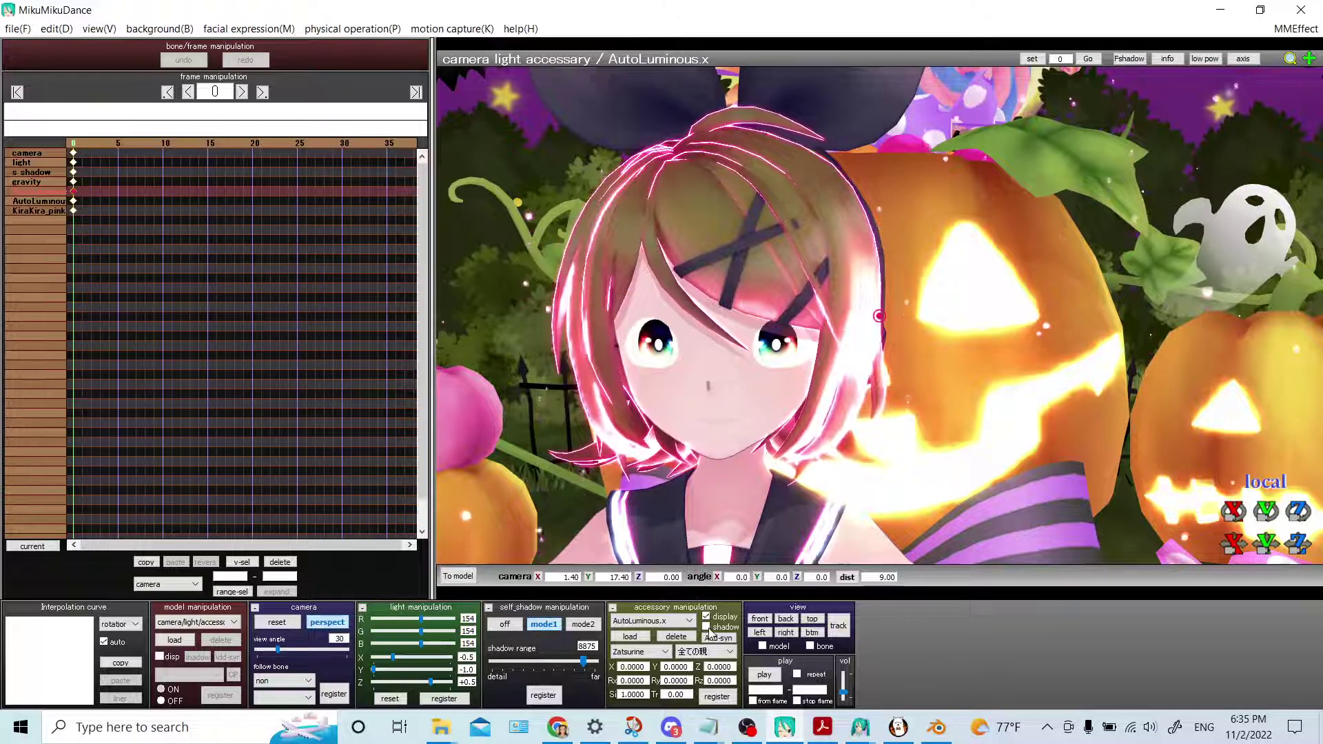
Toggle the display of both reordered AutoLuminous.x accessories off and on to examine how each affects the glow
click(706, 616)
click(705, 617)
click(660, 621)
click(644, 638)
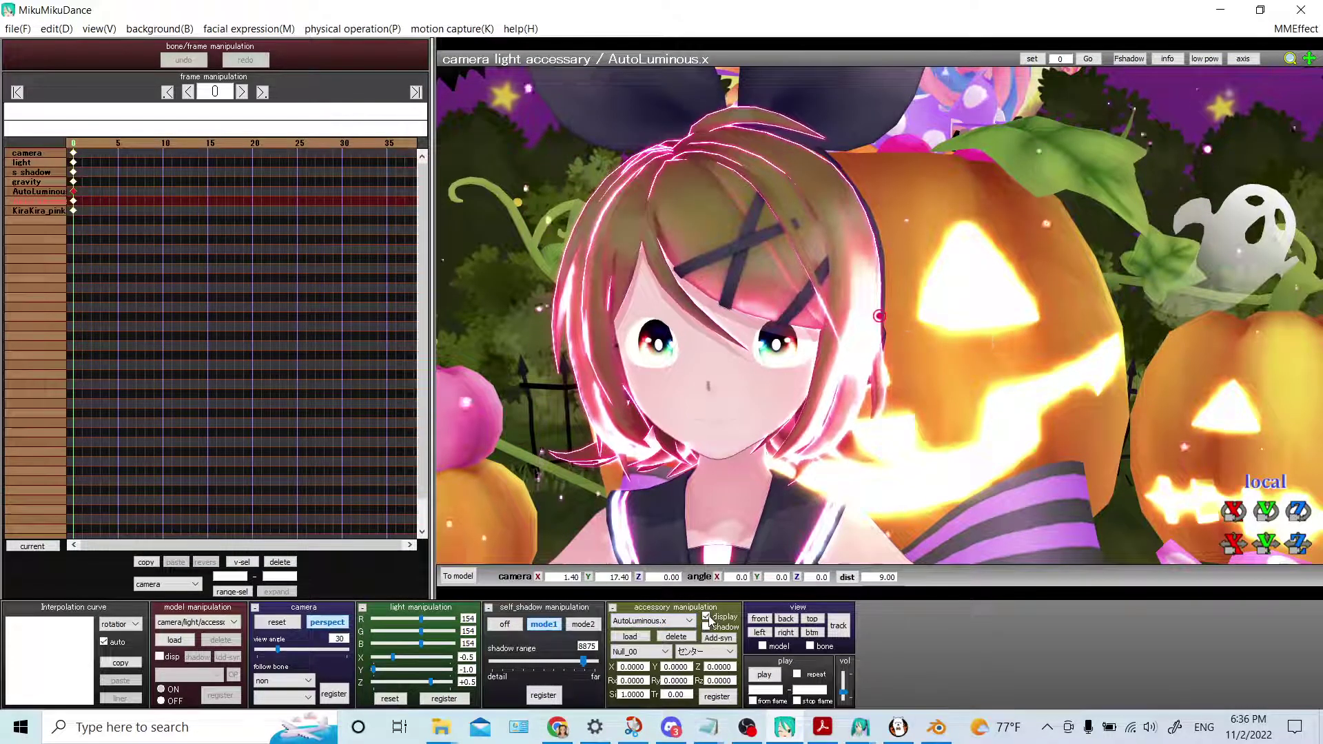
click(706, 616)
click(706, 617)
click(706, 616)
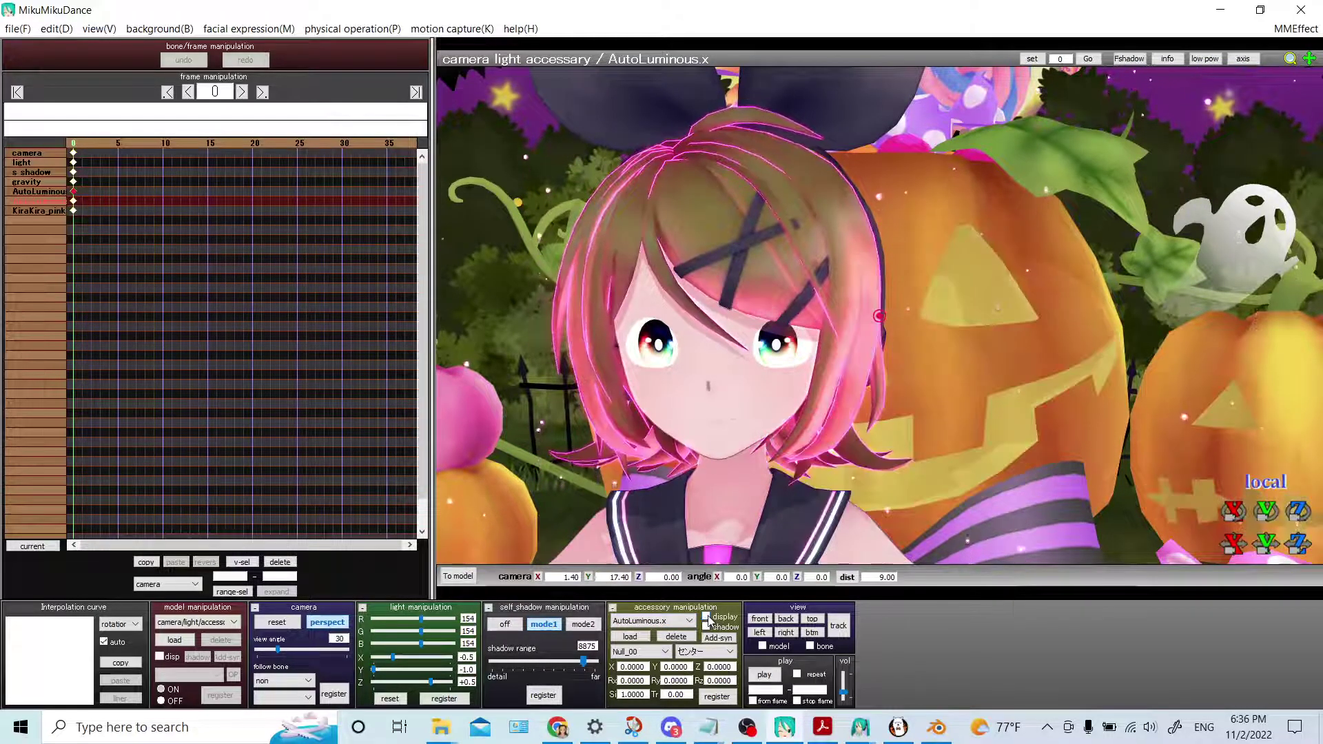
click(707, 617)
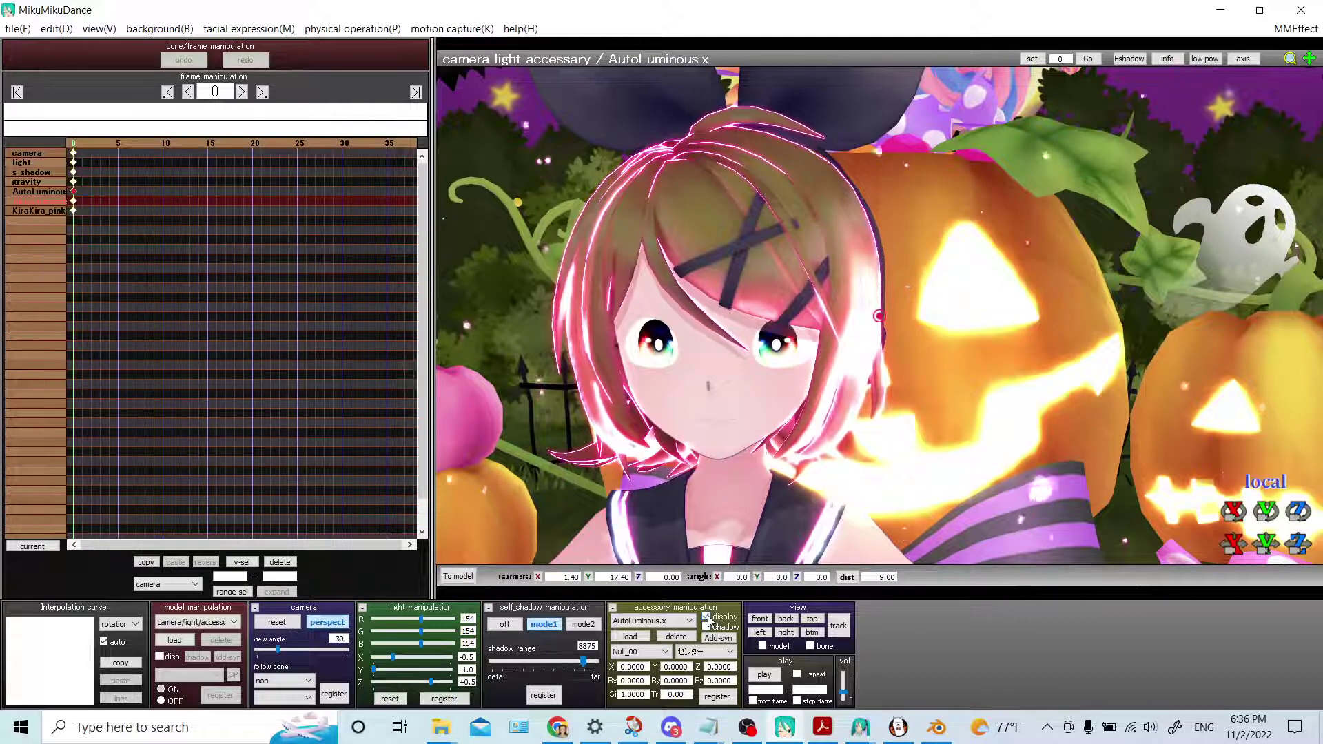
Swap the two AutoLuminous.x accessories in the drawing order by moving the second one up to first place, and accept the change
click(184, 31)
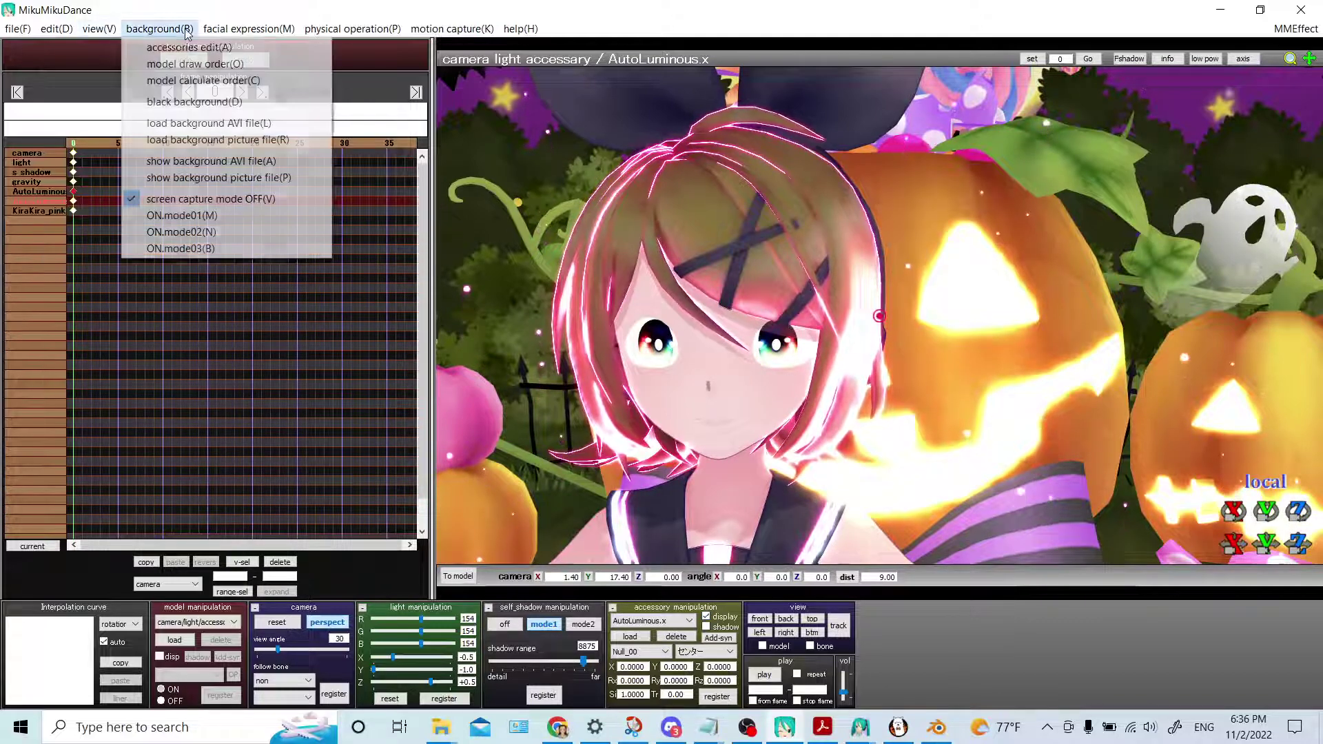
click(189, 47)
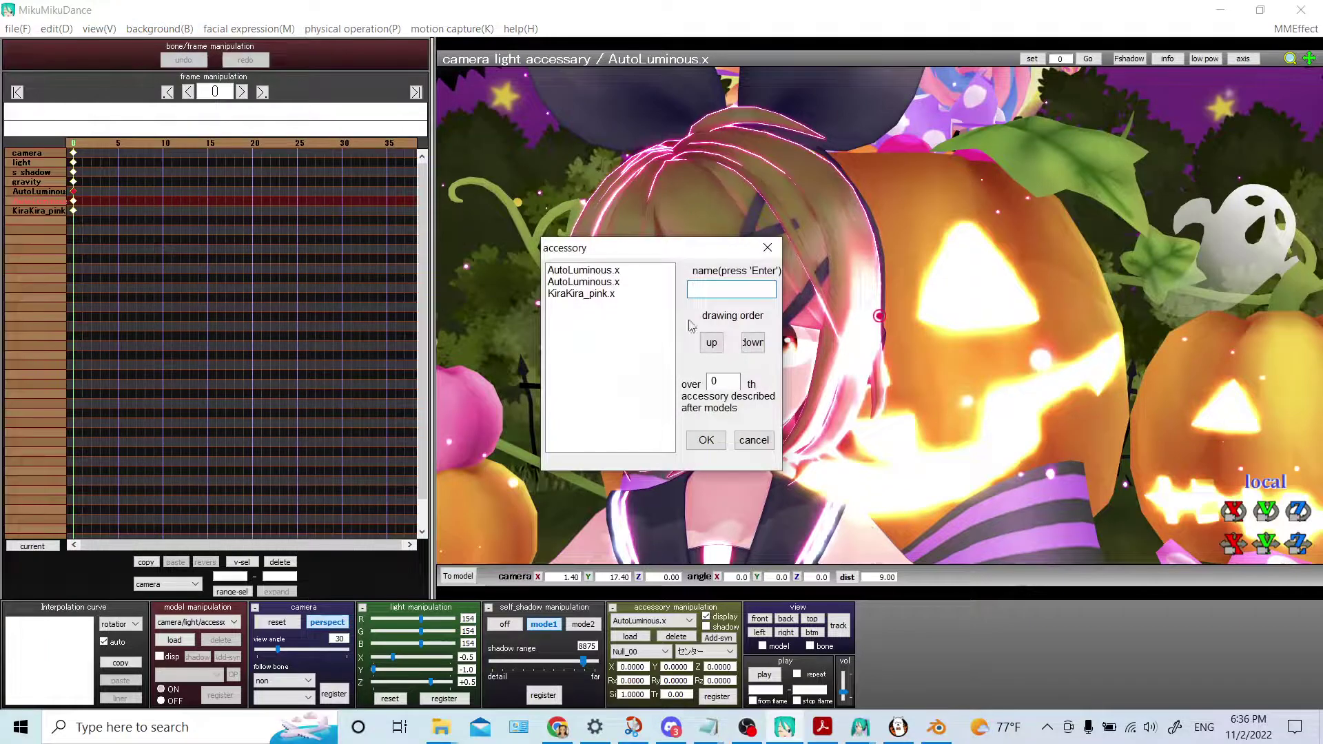
click(712, 344)
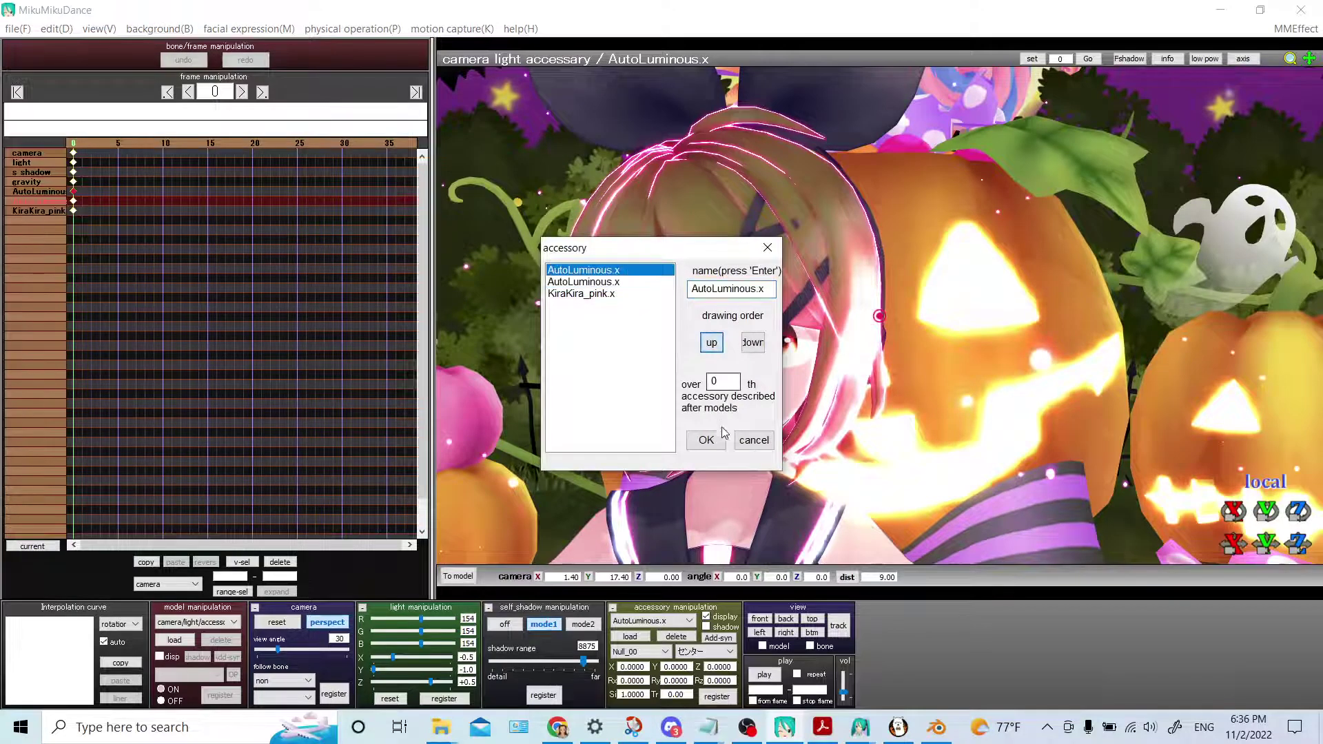
click(710, 442)
Toggle the display of the Null_00 and Zatsurine AutoLuminous.x accessories off and on to examine each one's glow in the new order
click(706, 618)
click(707, 618)
click(688, 621)
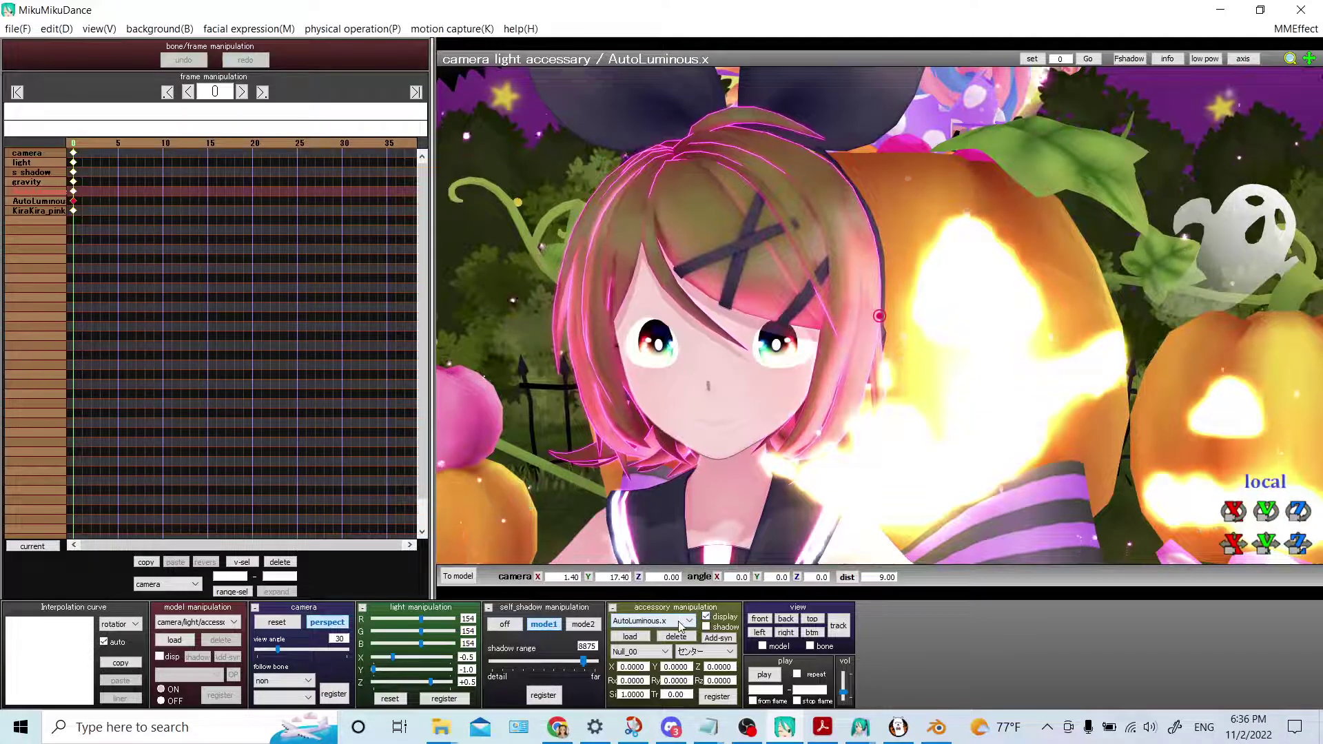
click(683, 641)
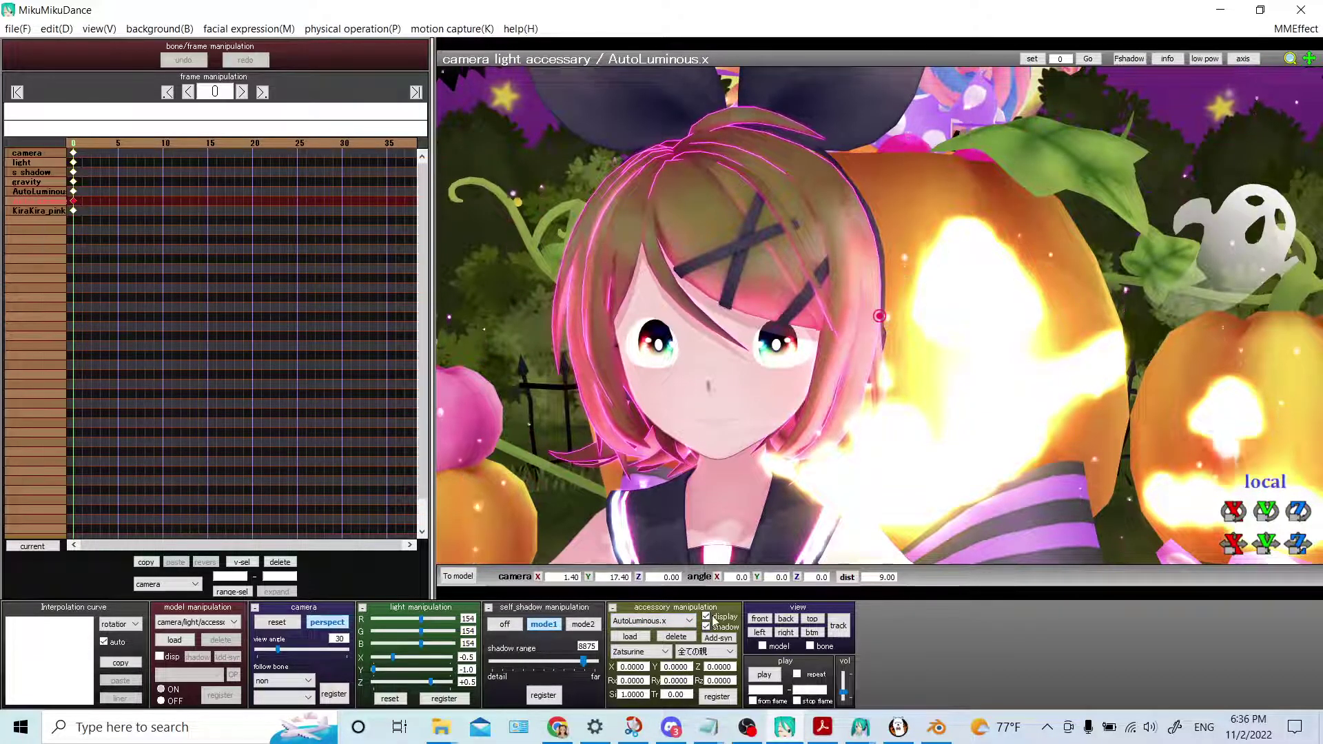
click(709, 618)
click(710, 618)
click(710, 618)
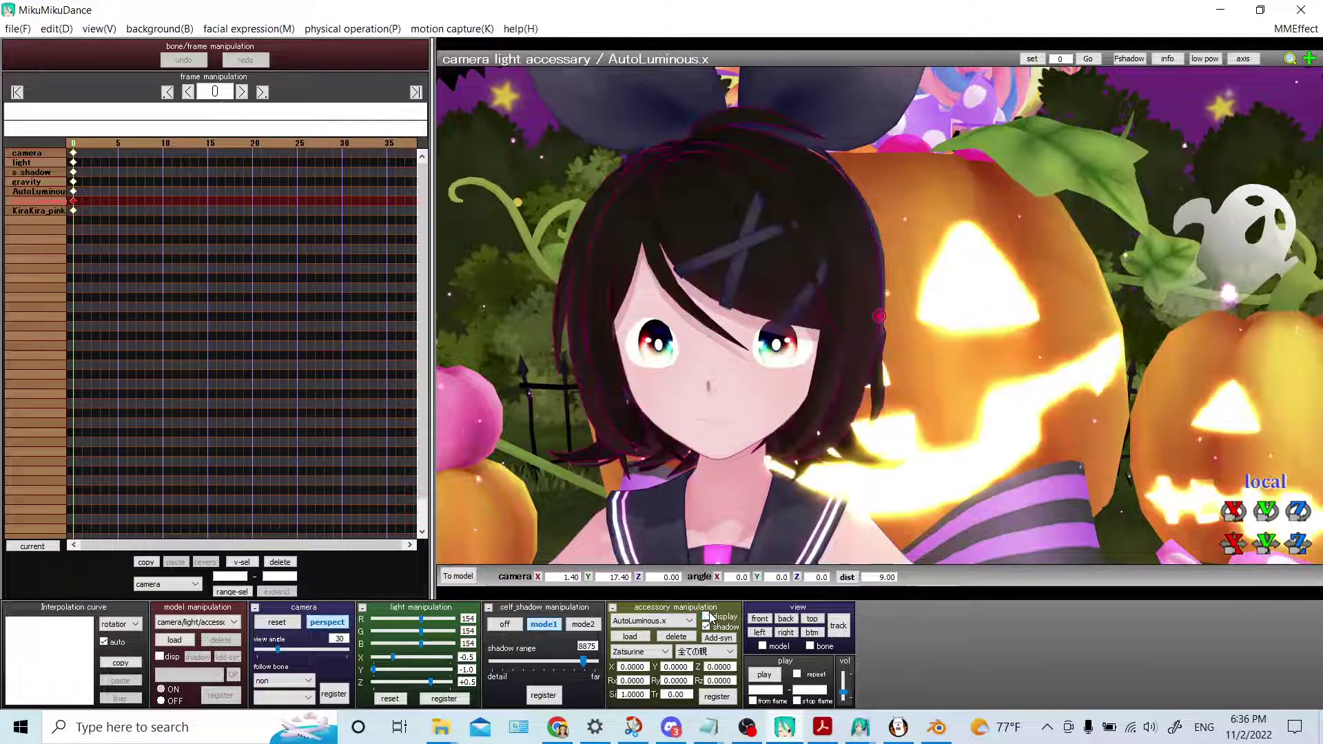
click(709, 618)
Remove the effect from stage material 4: カボチャ中 in the second AL_EmitterRT effect mapping, then apply and accept the mapping
click(1295, 28)
click(1303, 47)
click(95, 102)
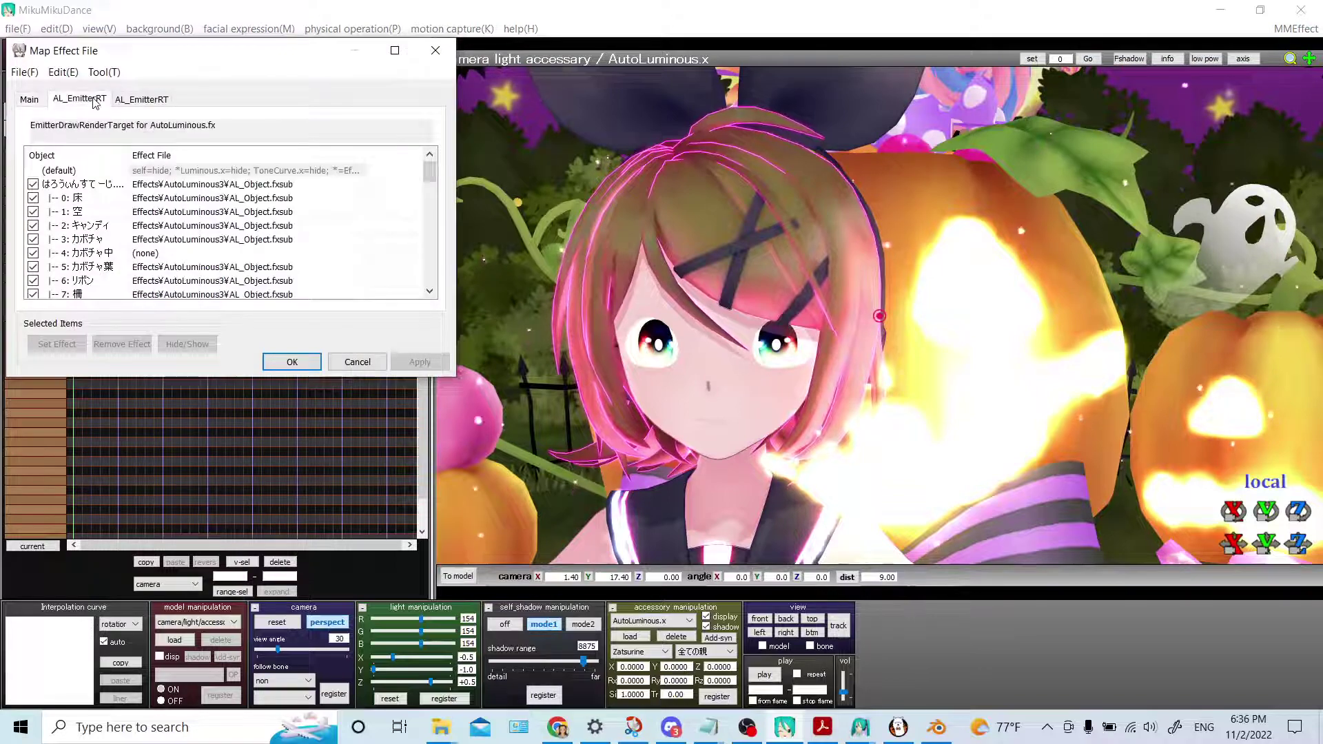
click(163, 101)
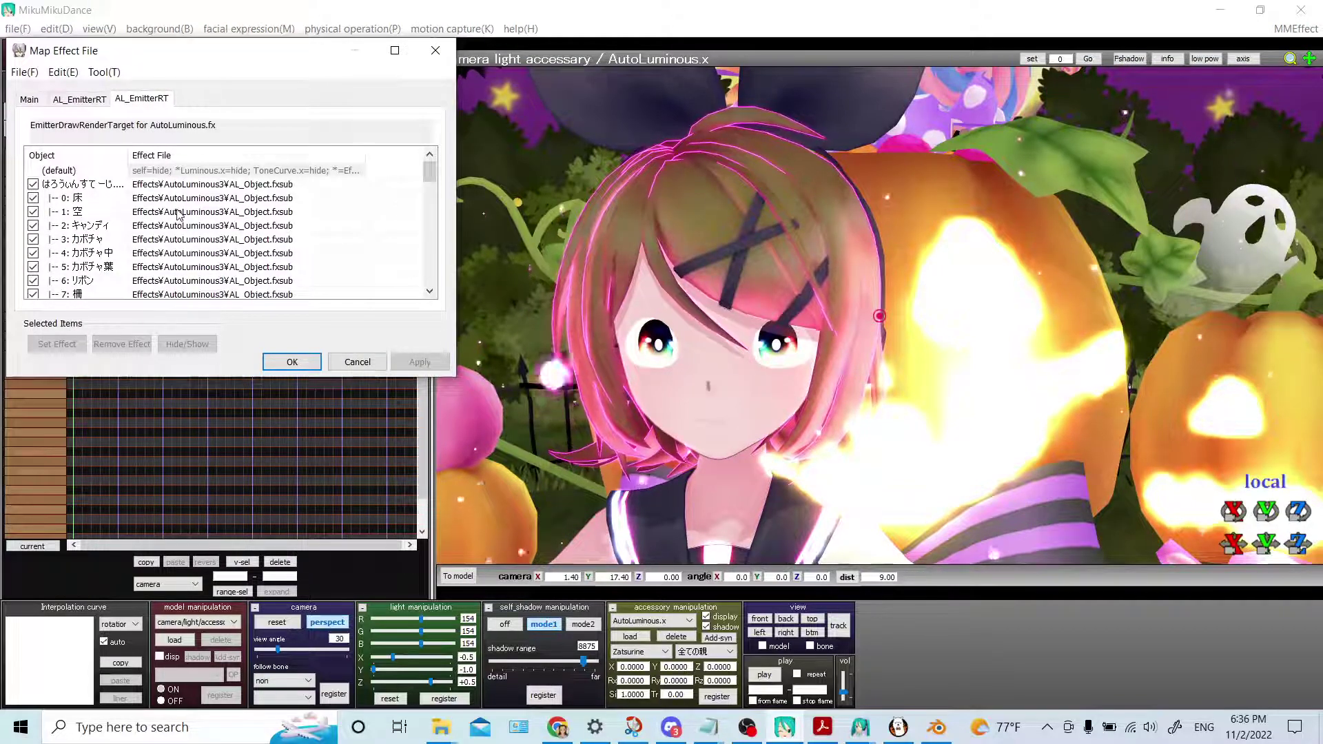
click(166, 241)
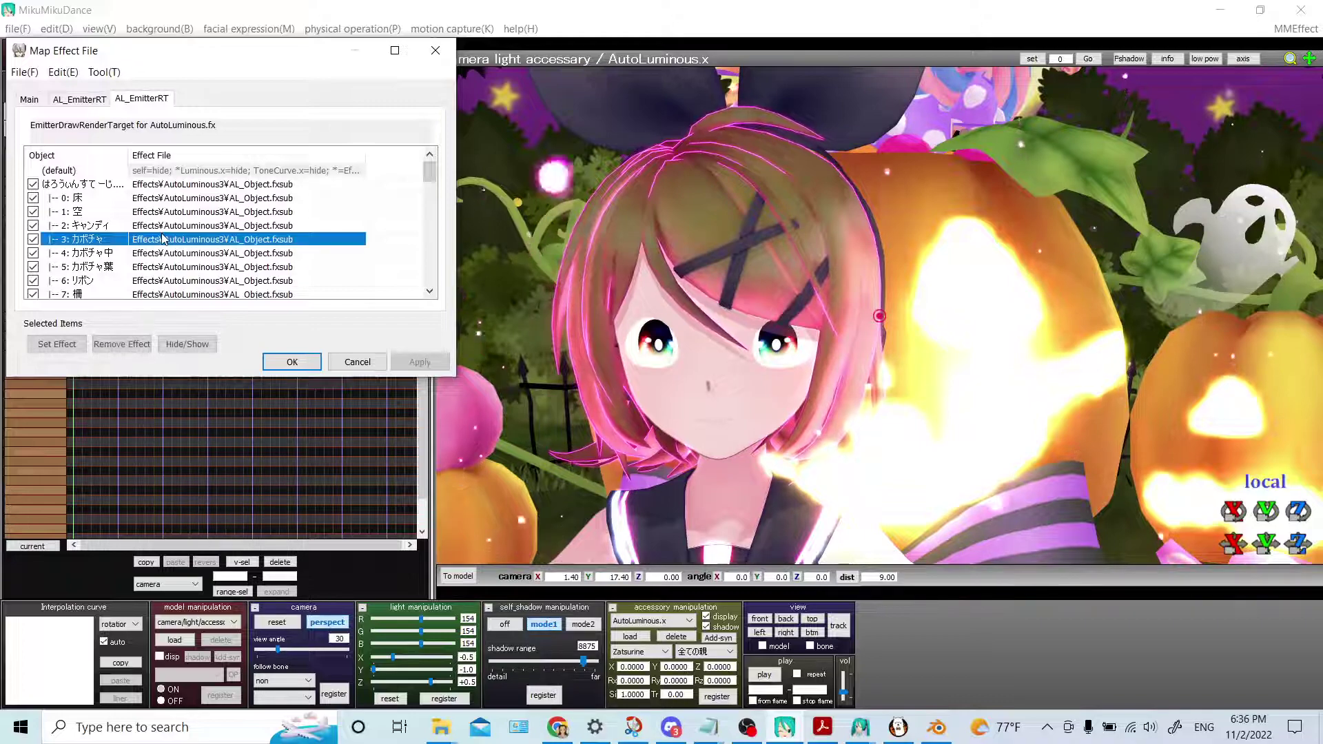
click(160, 255)
click(122, 344)
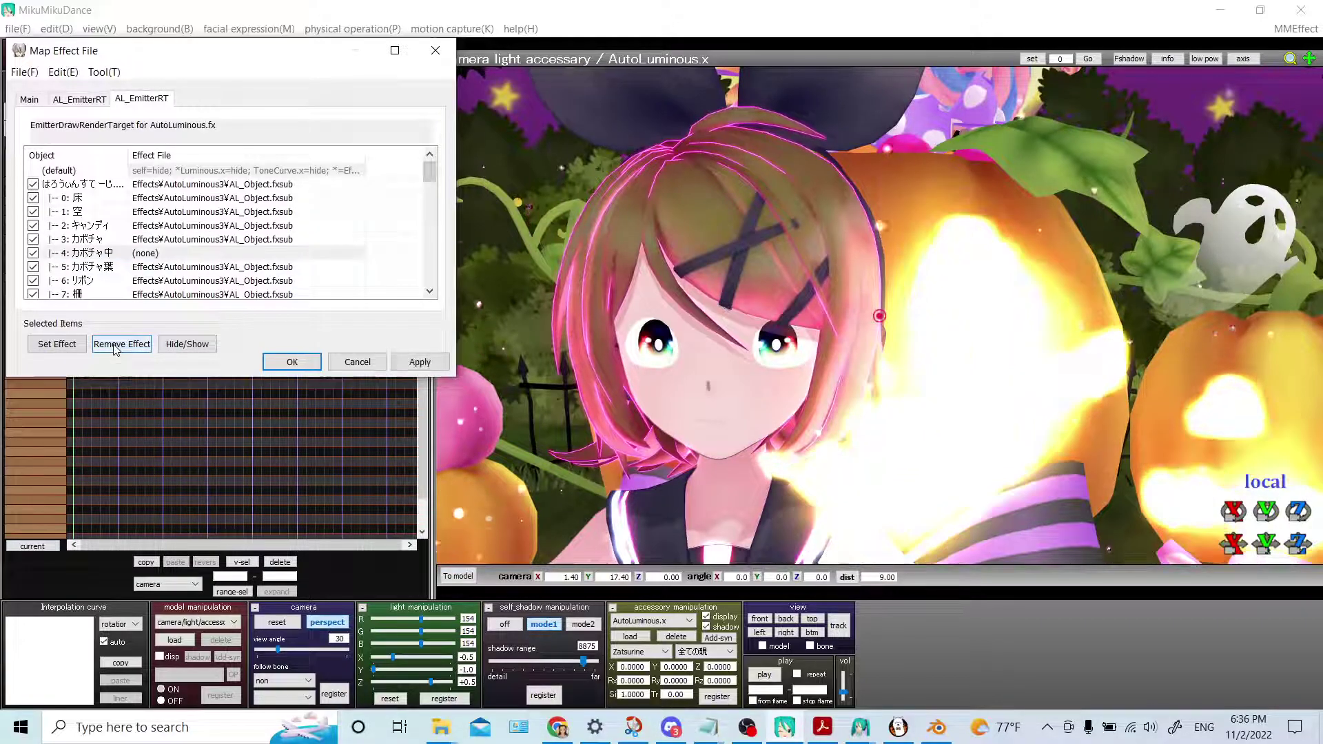
key(ctrl+shift+Tab)
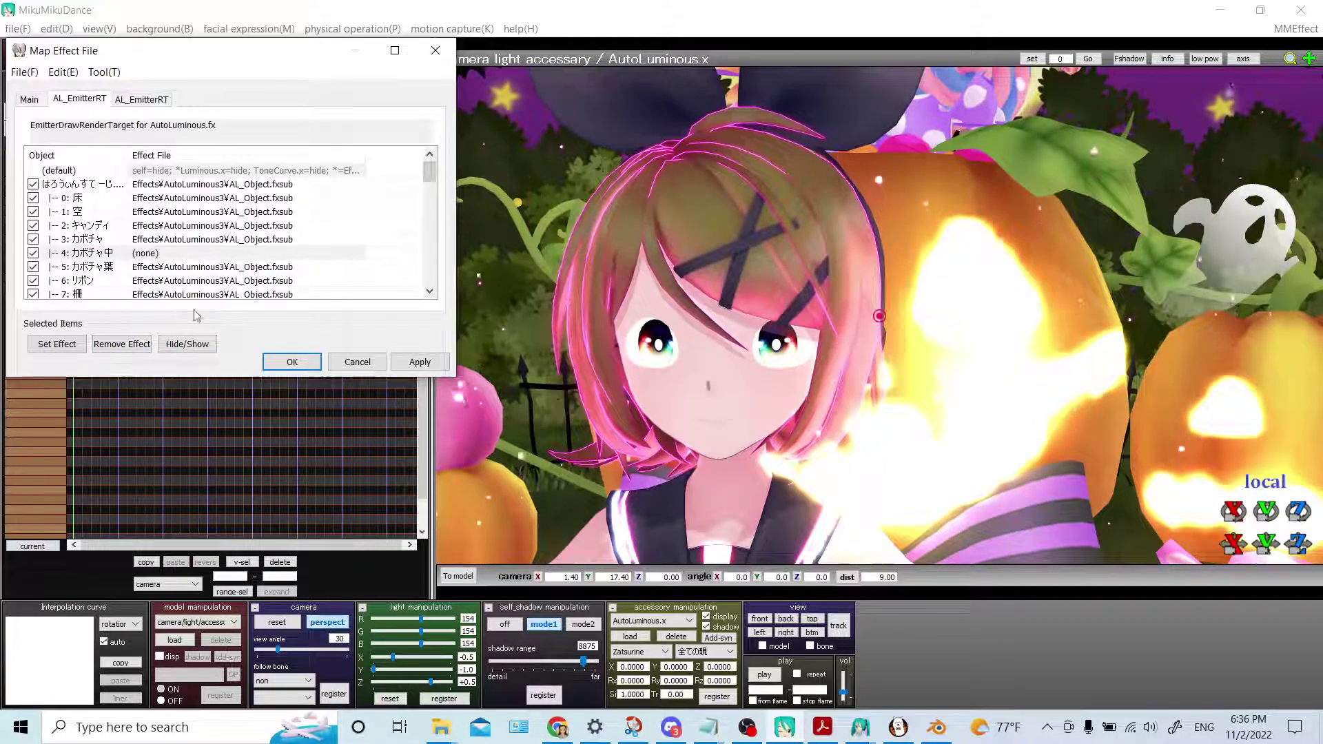
click(408, 363)
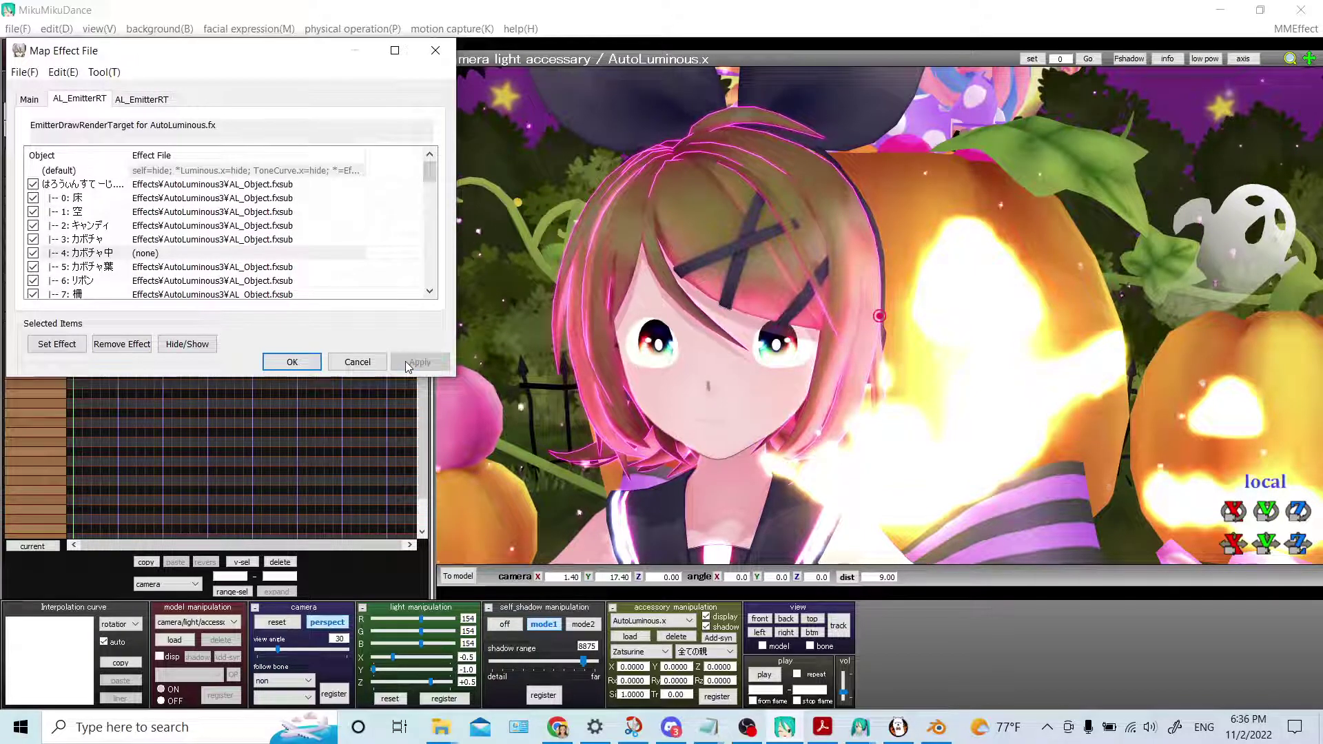
click(291, 363)
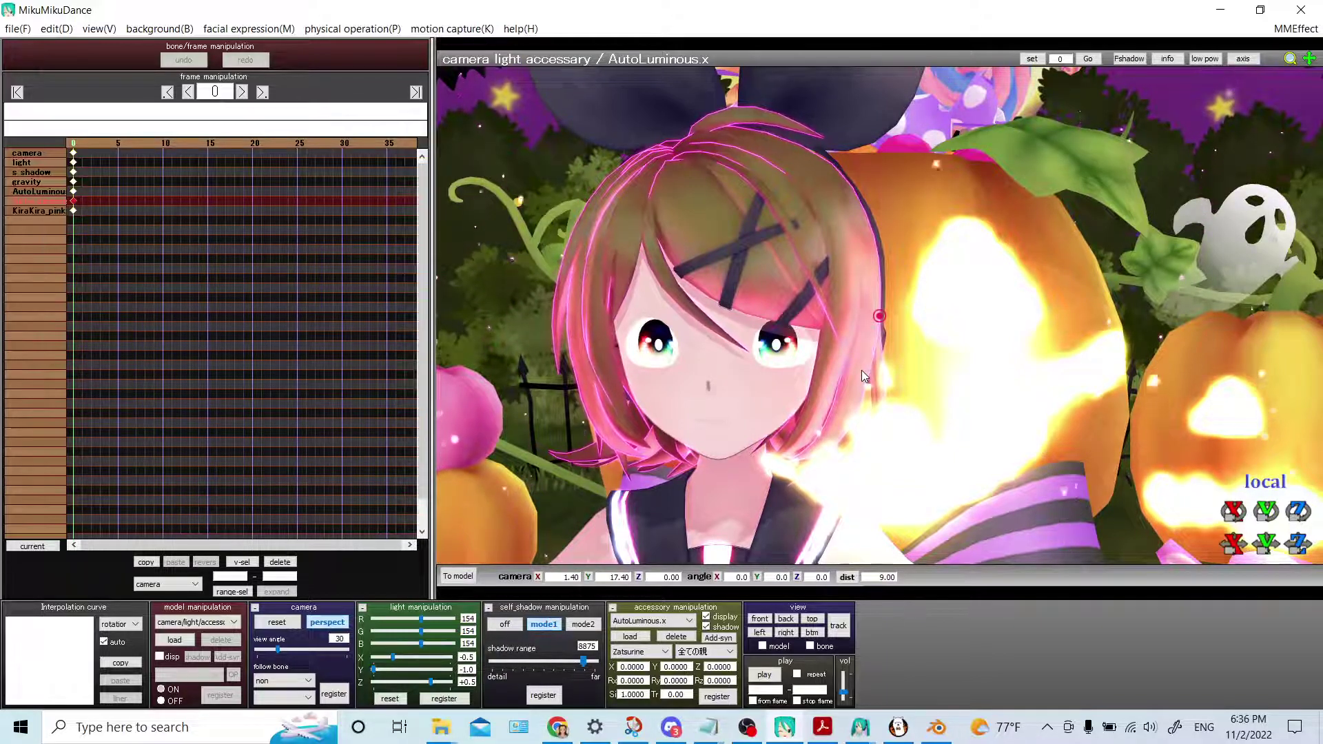
scroll(803, 342, down, 6)
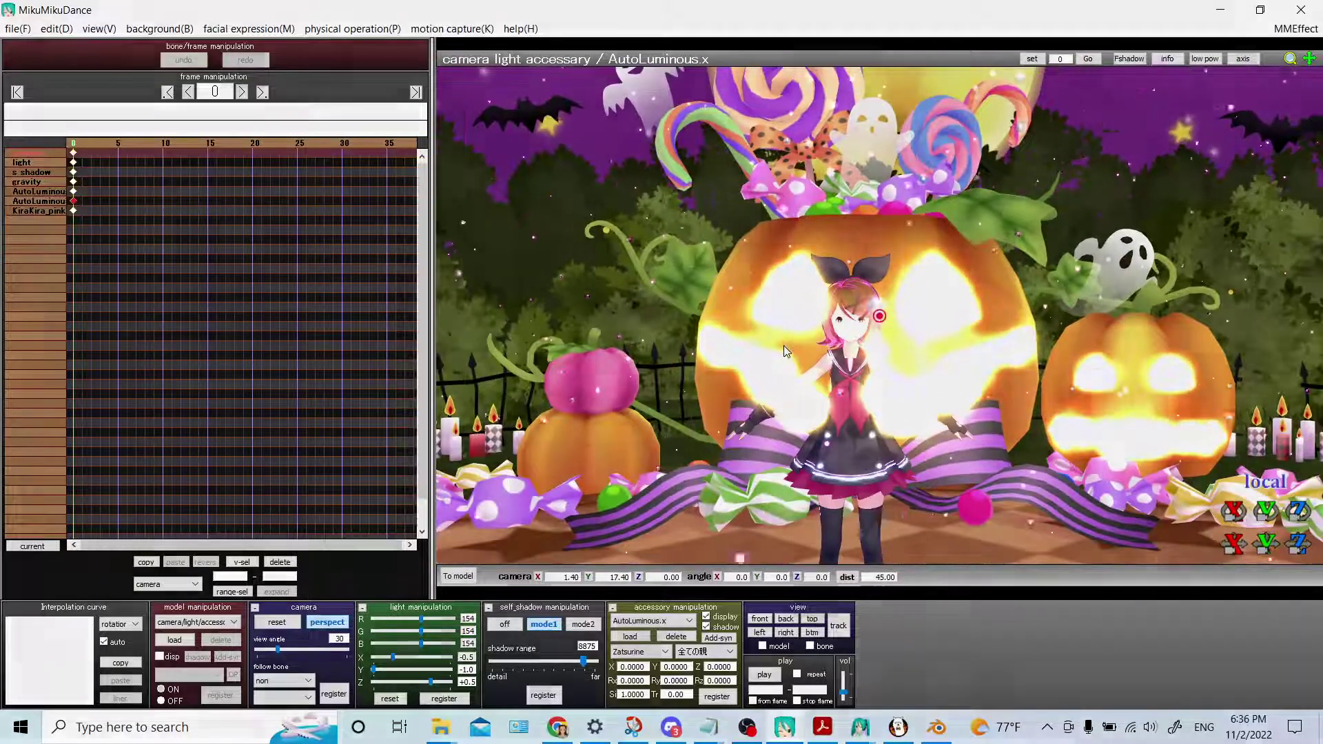